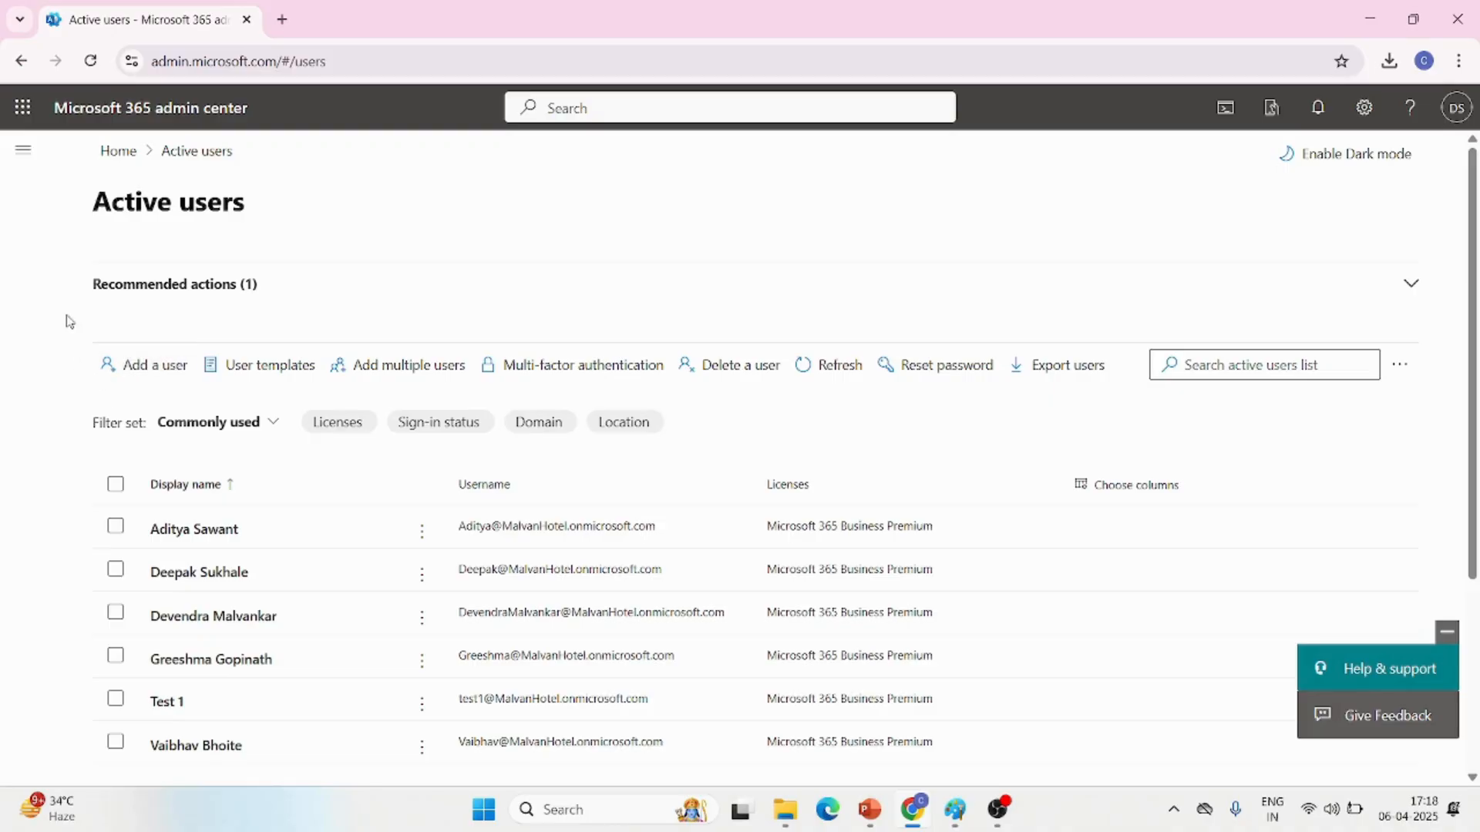
Open the Active users list and start adding a new user
{"action": "left_click", "coordinate": [22, 154]}
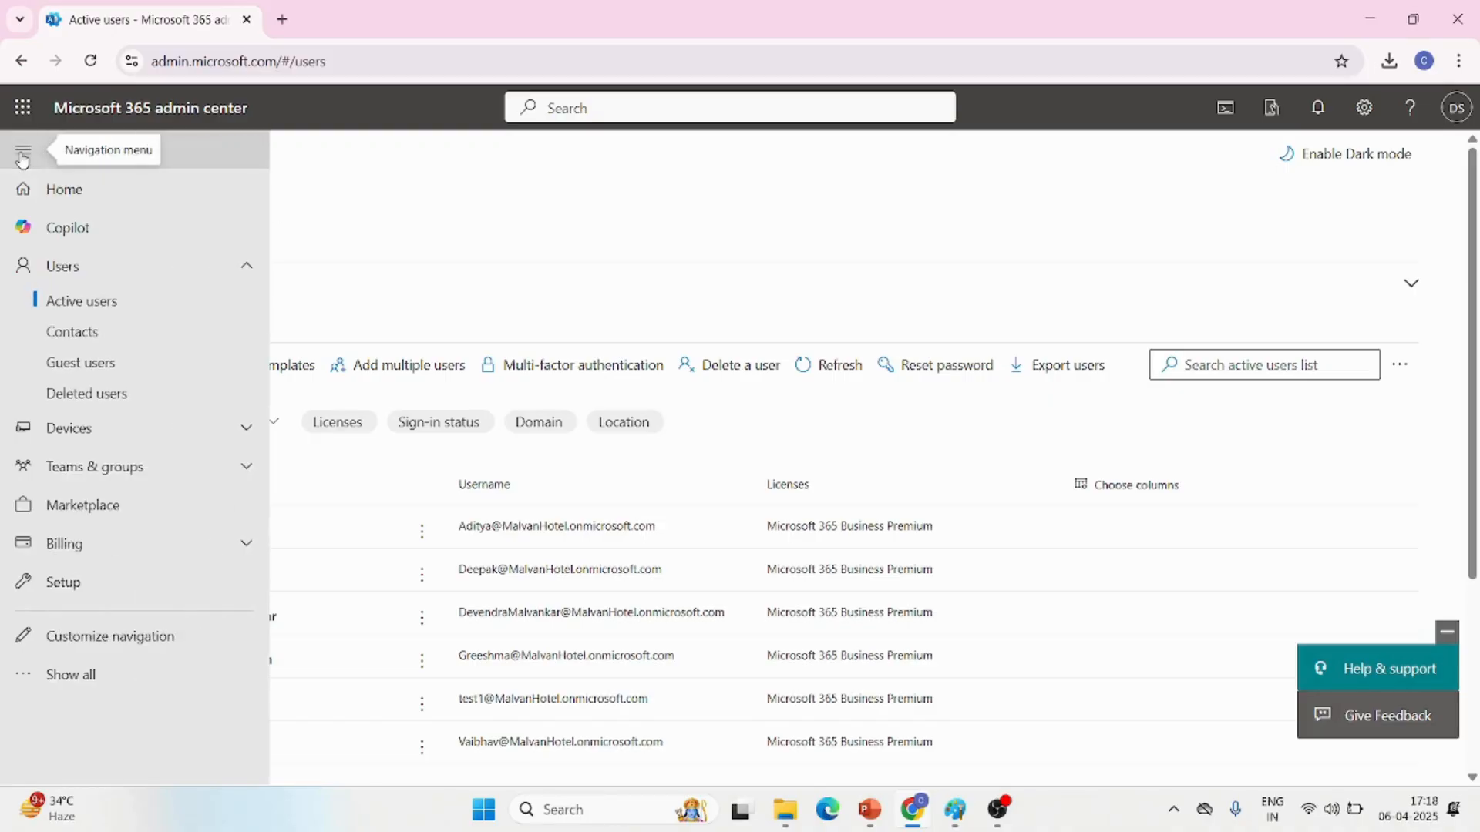
{"action": "left_click", "coordinate": [101, 305]}
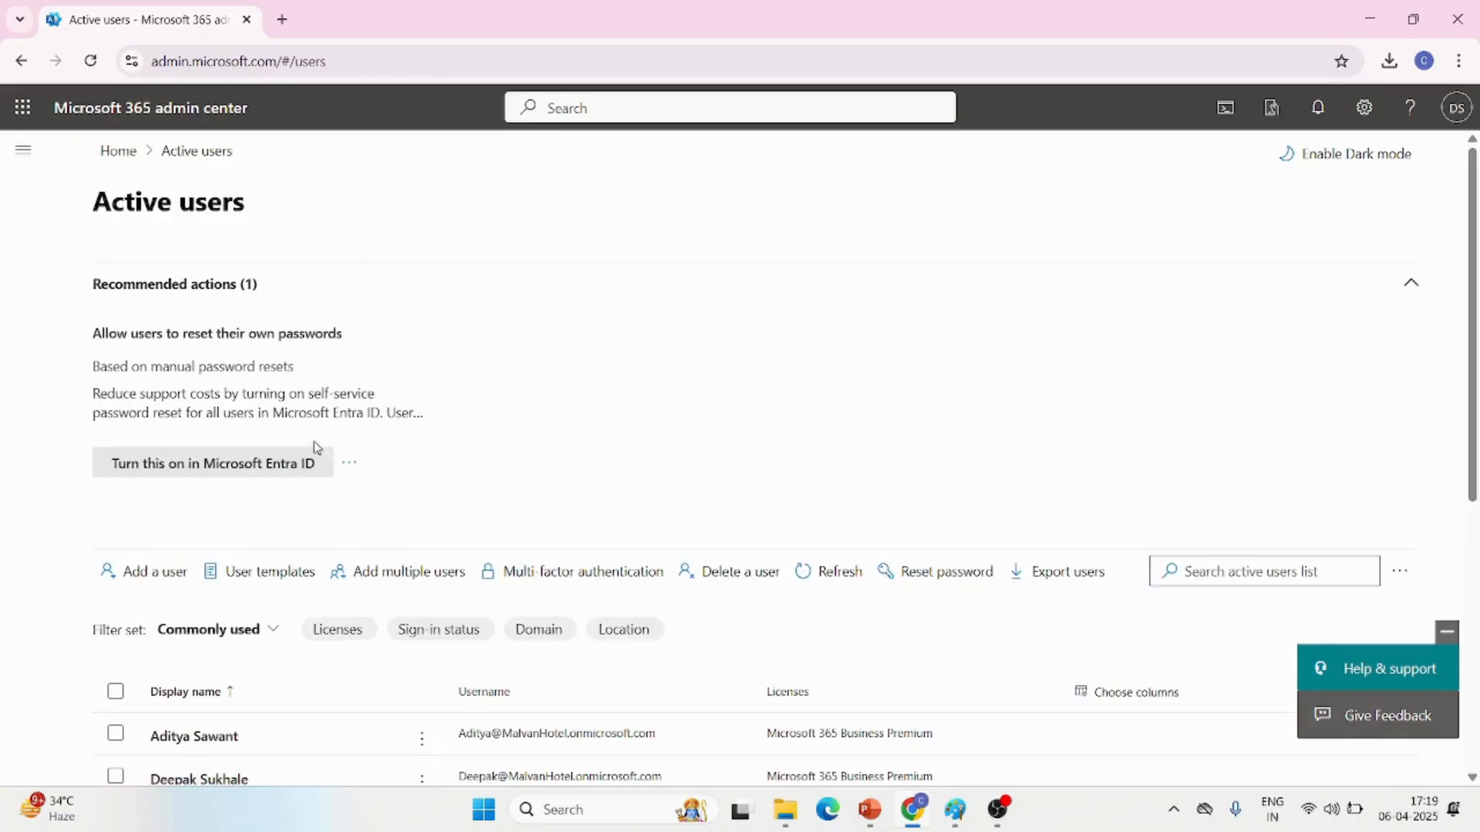
{"action": "scroll", "coordinate": [328, 559], "scroll_direction": "down", "scroll_amount": 2}
{"action": "scroll", "coordinate": [329, 565], "scroll_direction": "down", "scroll_amount": 2}
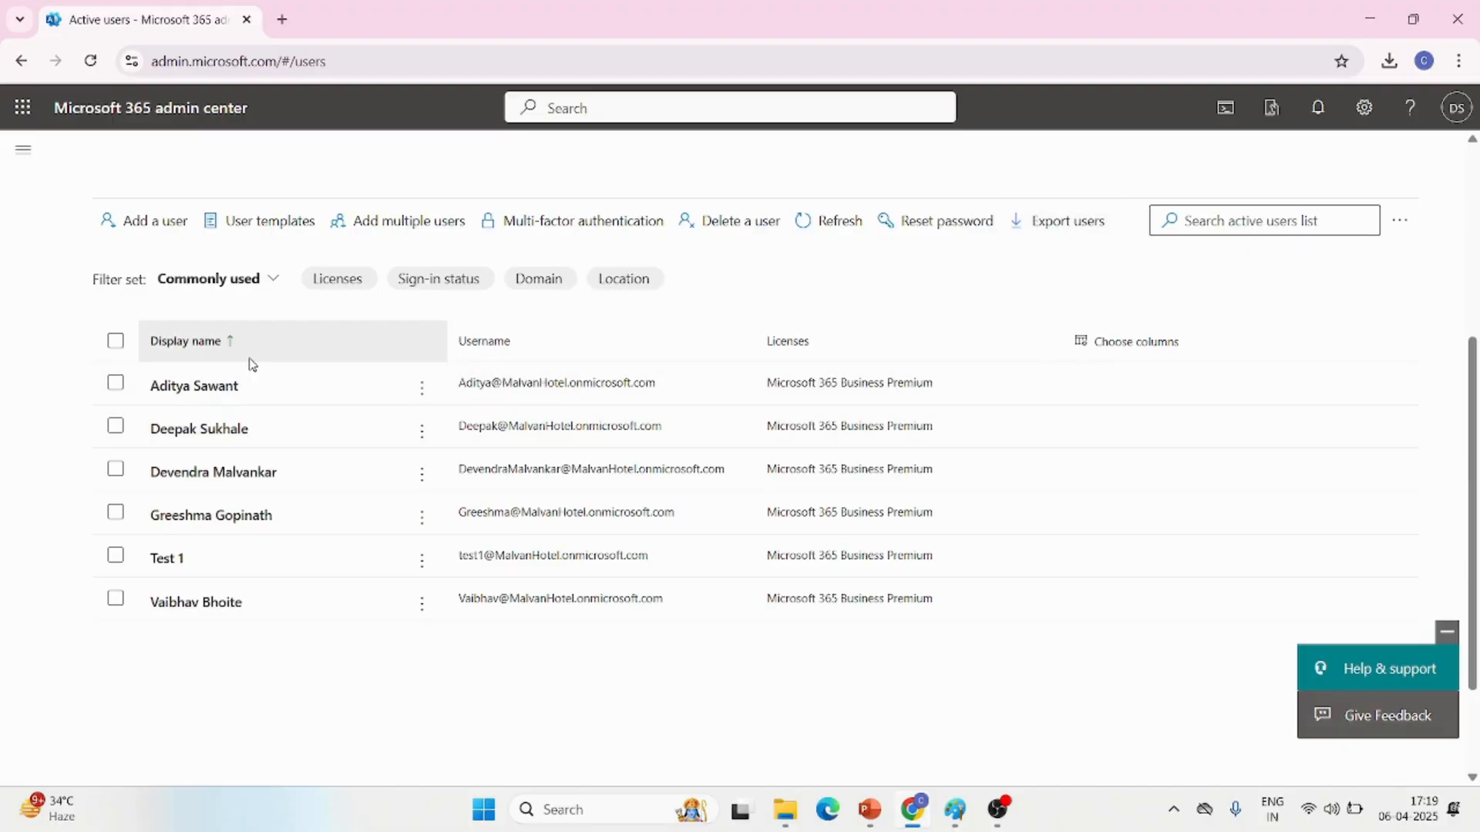
{"action": "left_click", "coordinate": [158, 229]}
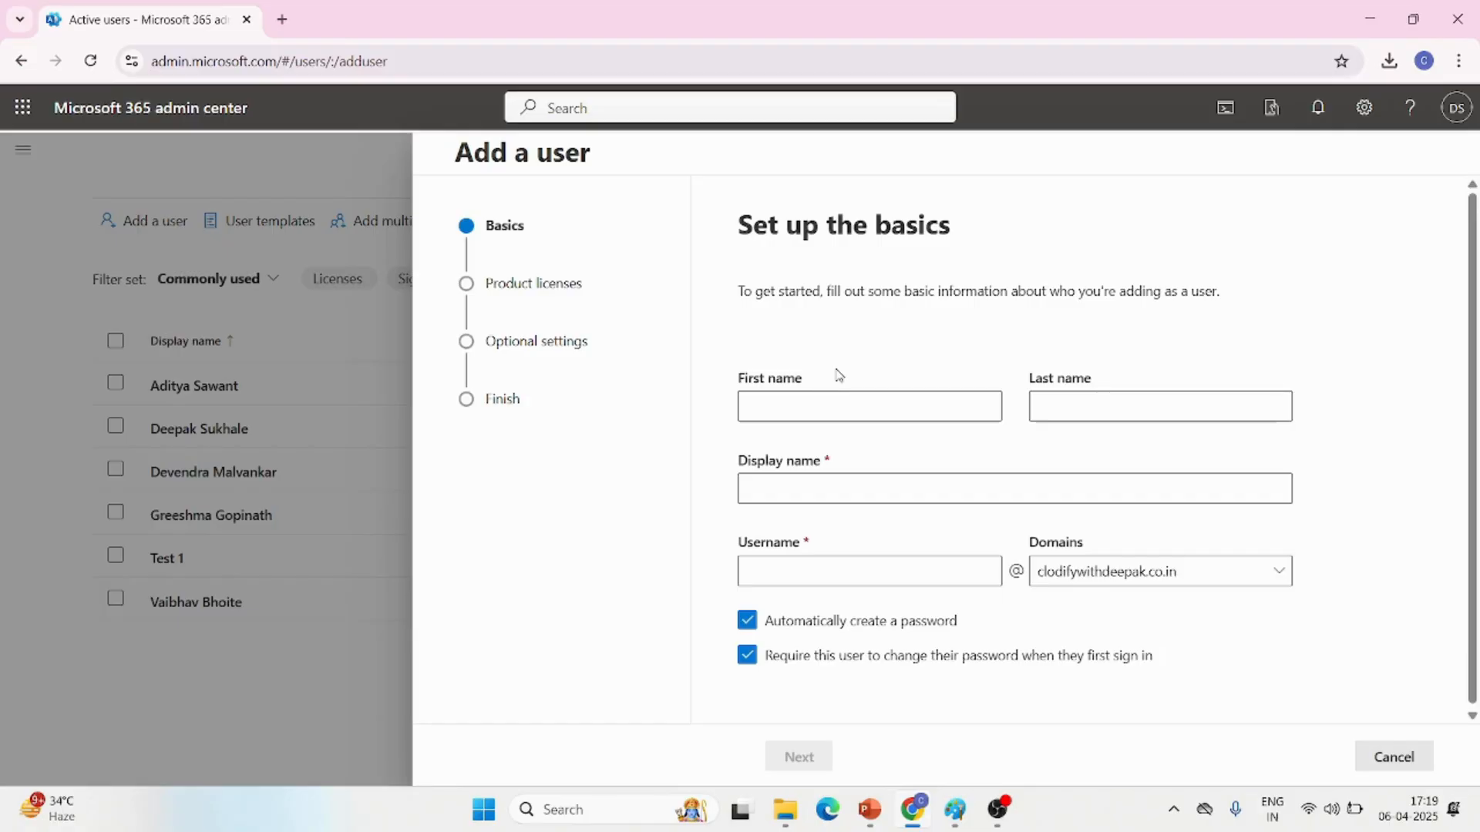
Fill in the new user's first name, last name and display name
{"action": "left_click", "coordinate": [775, 408]}
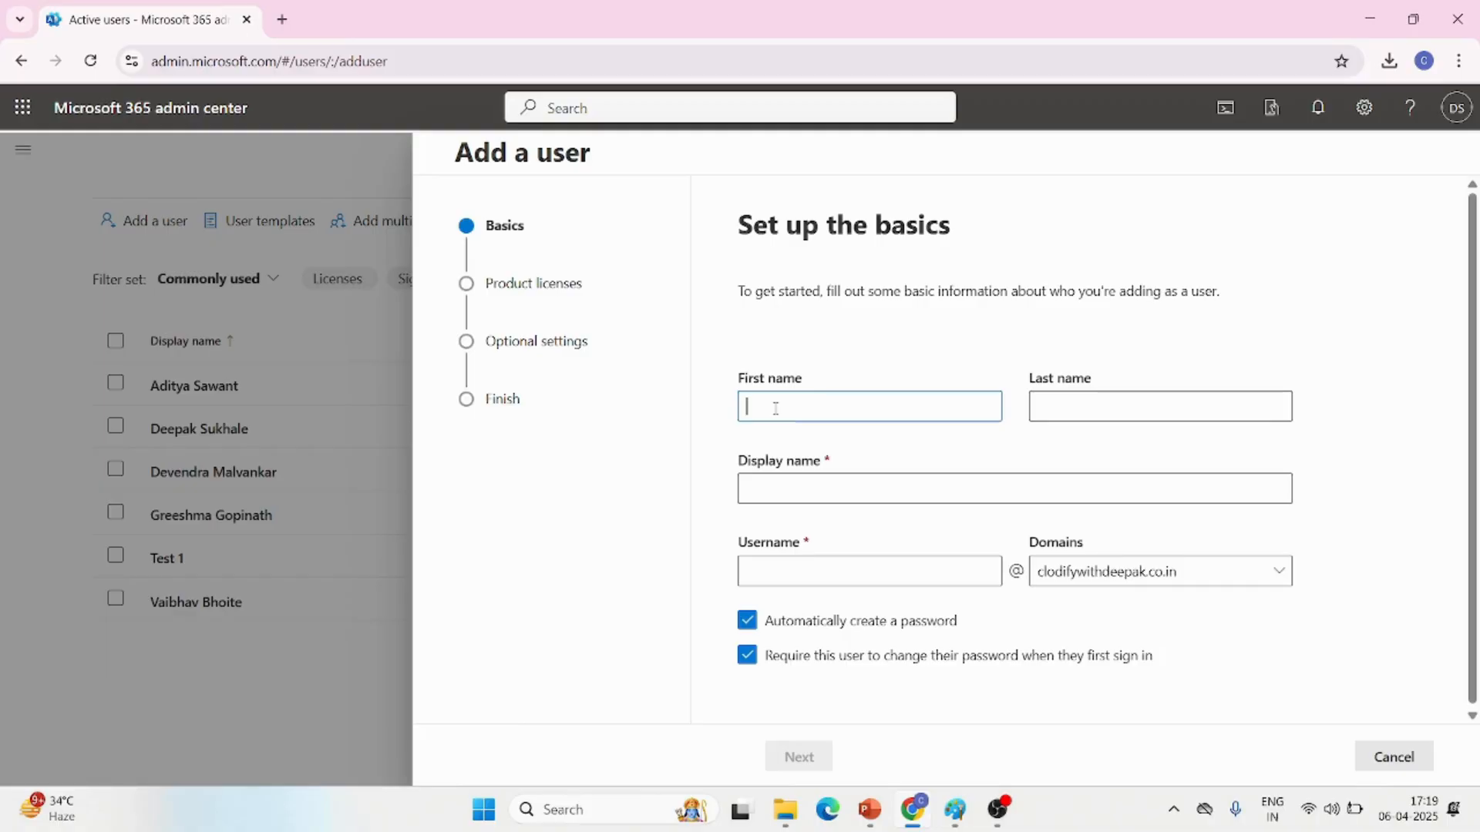
{"action": "left_click", "coordinate": [1101, 404]}
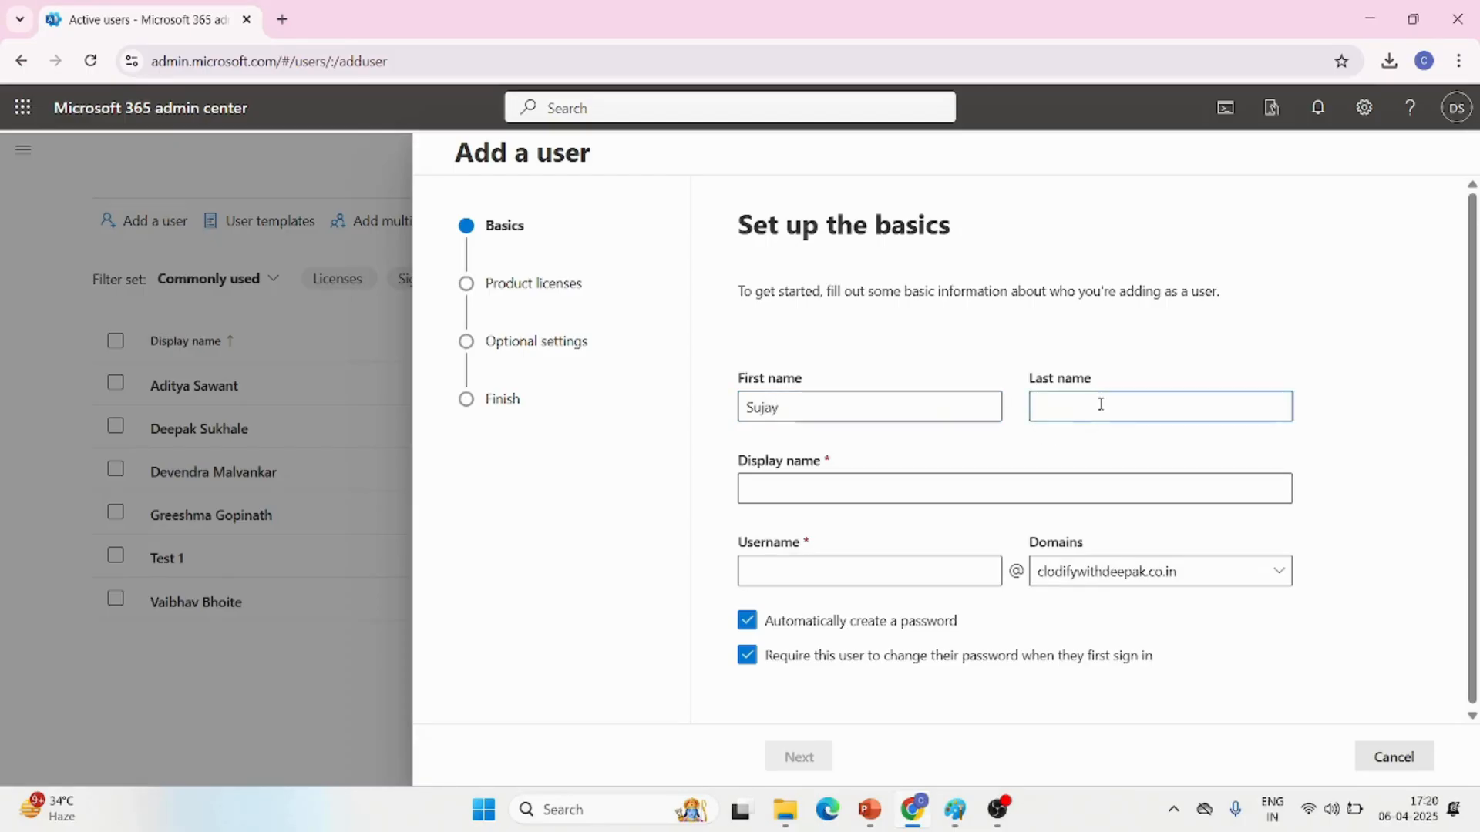
{"action": "left_click", "coordinate": [935, 481]}
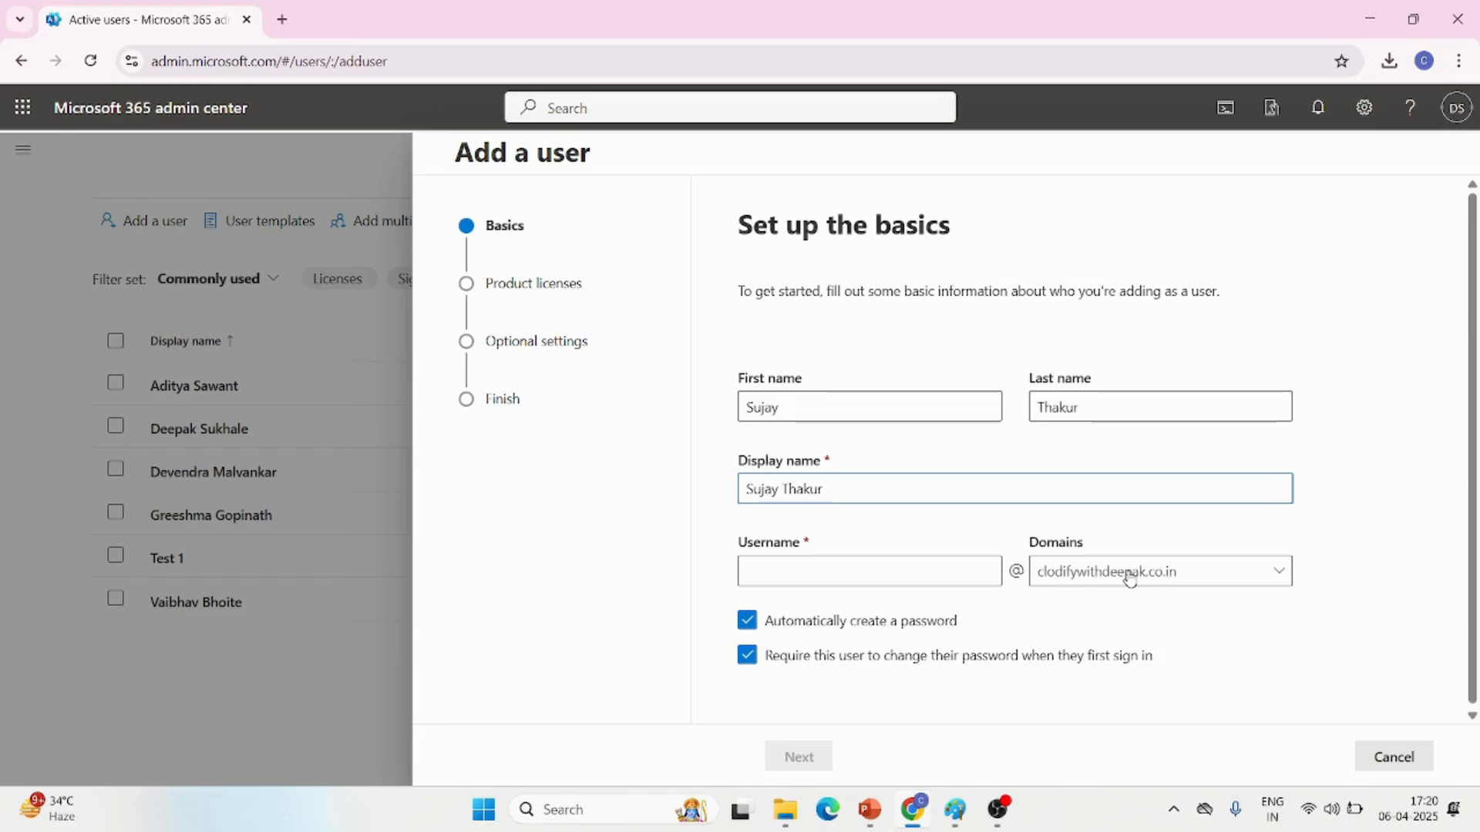
Enter the new user's username as first name and last name separated by a period
{"action": "left_click", "coordinate": [894, 569]}
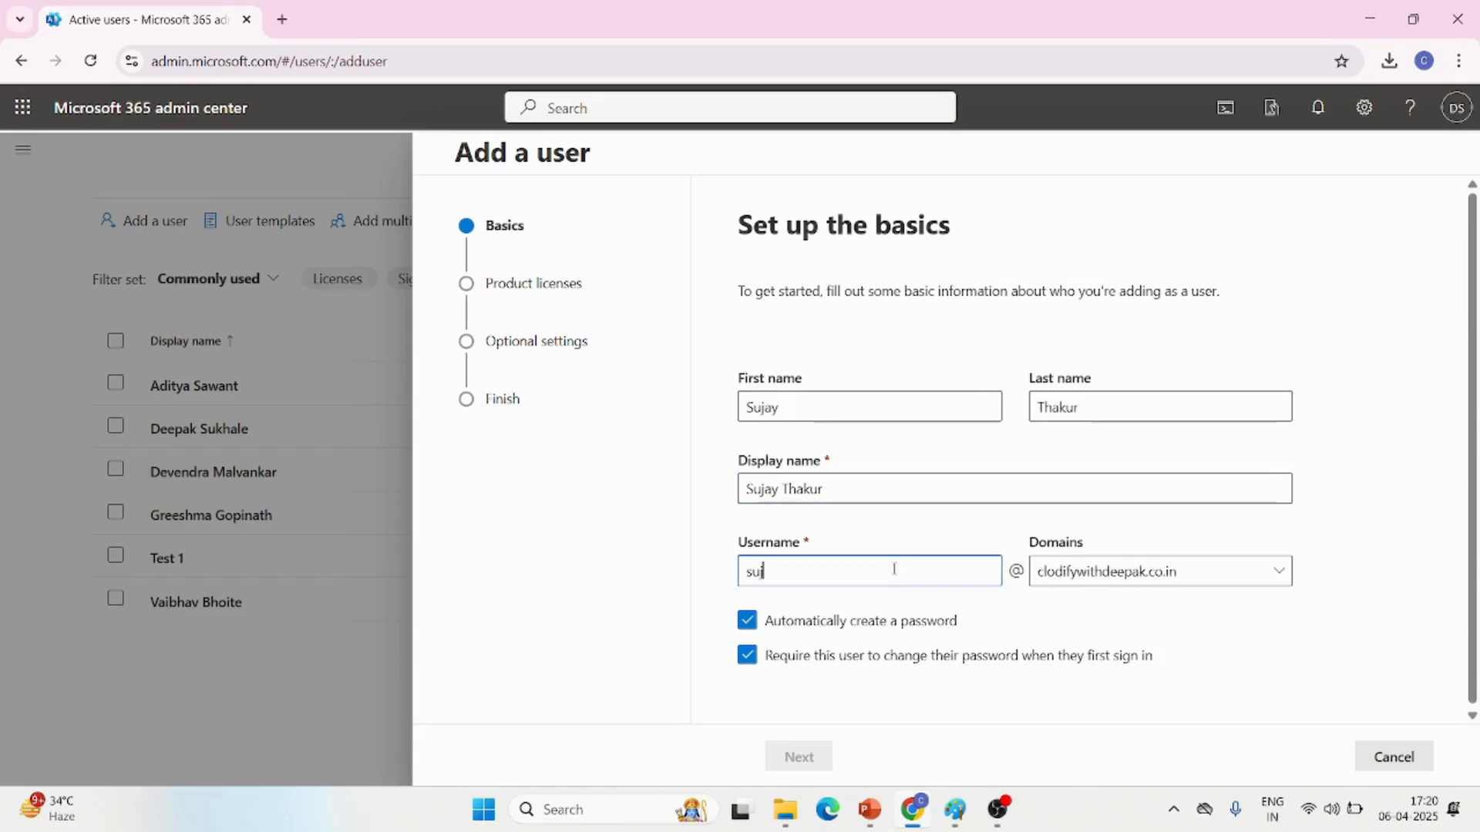
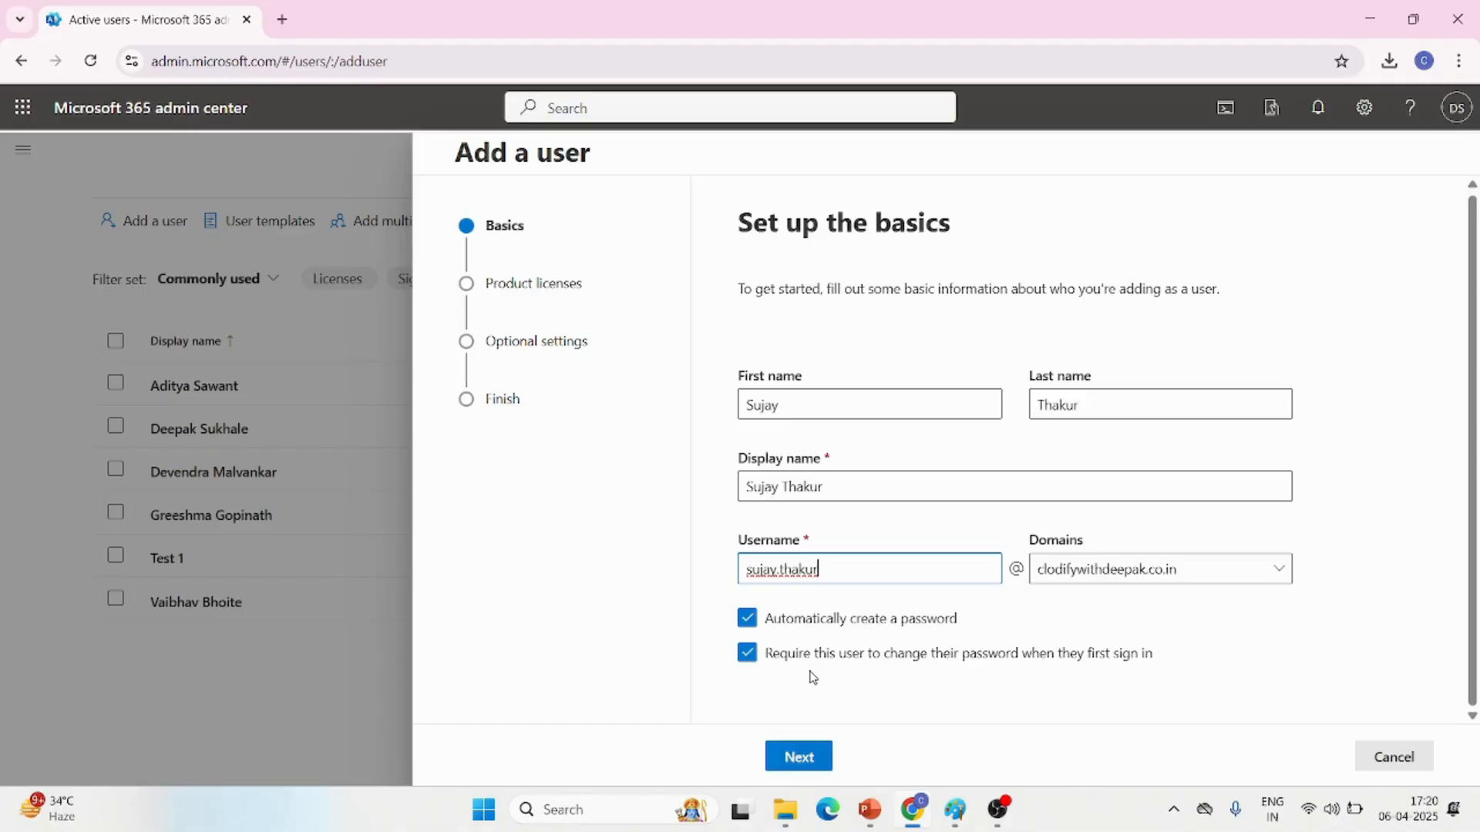
Try to set a manual account password without a required change at first sign-in, and switch back to automatic password creation
{"action": "left_click", "coordinate": [747, 618]}
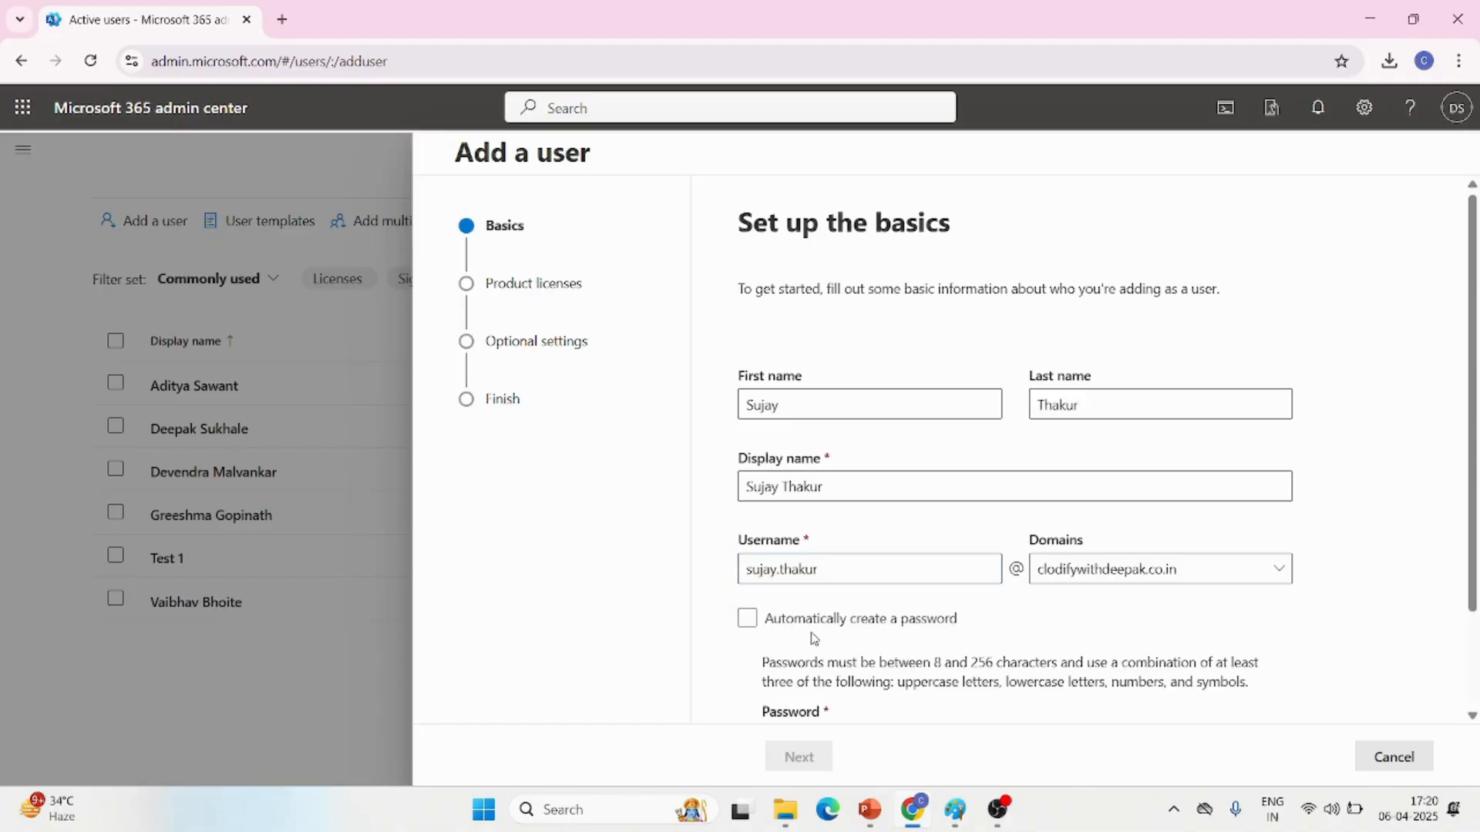
{"action": "scroll", "coordinate": [813, 638], "scroll_direction": "down", "scroll_amount": 2}
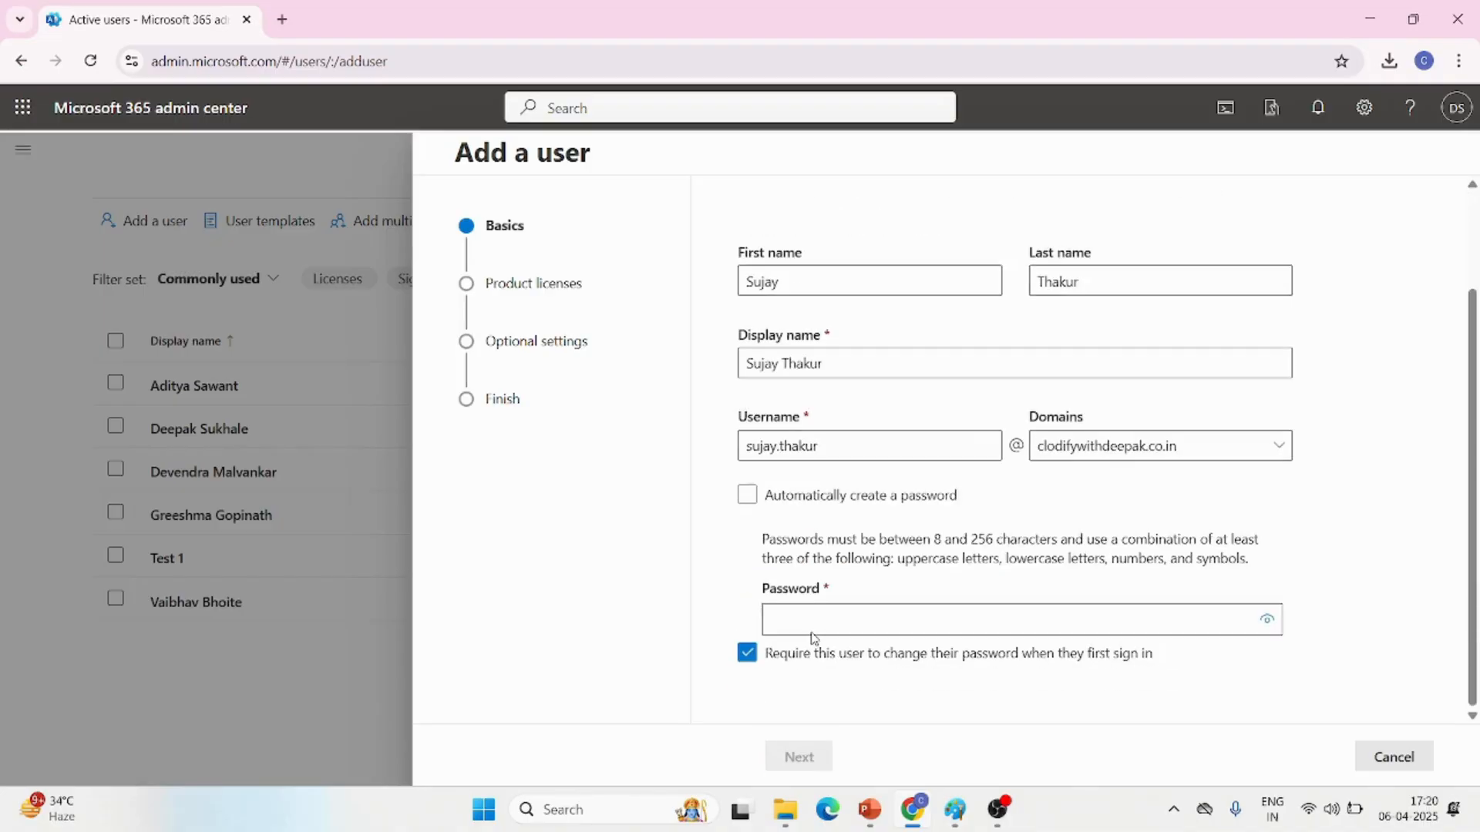
{"action": "left_click", "coordinate": [747, 653]}
{"action": "left_click", "coordinate": [893, 619]}
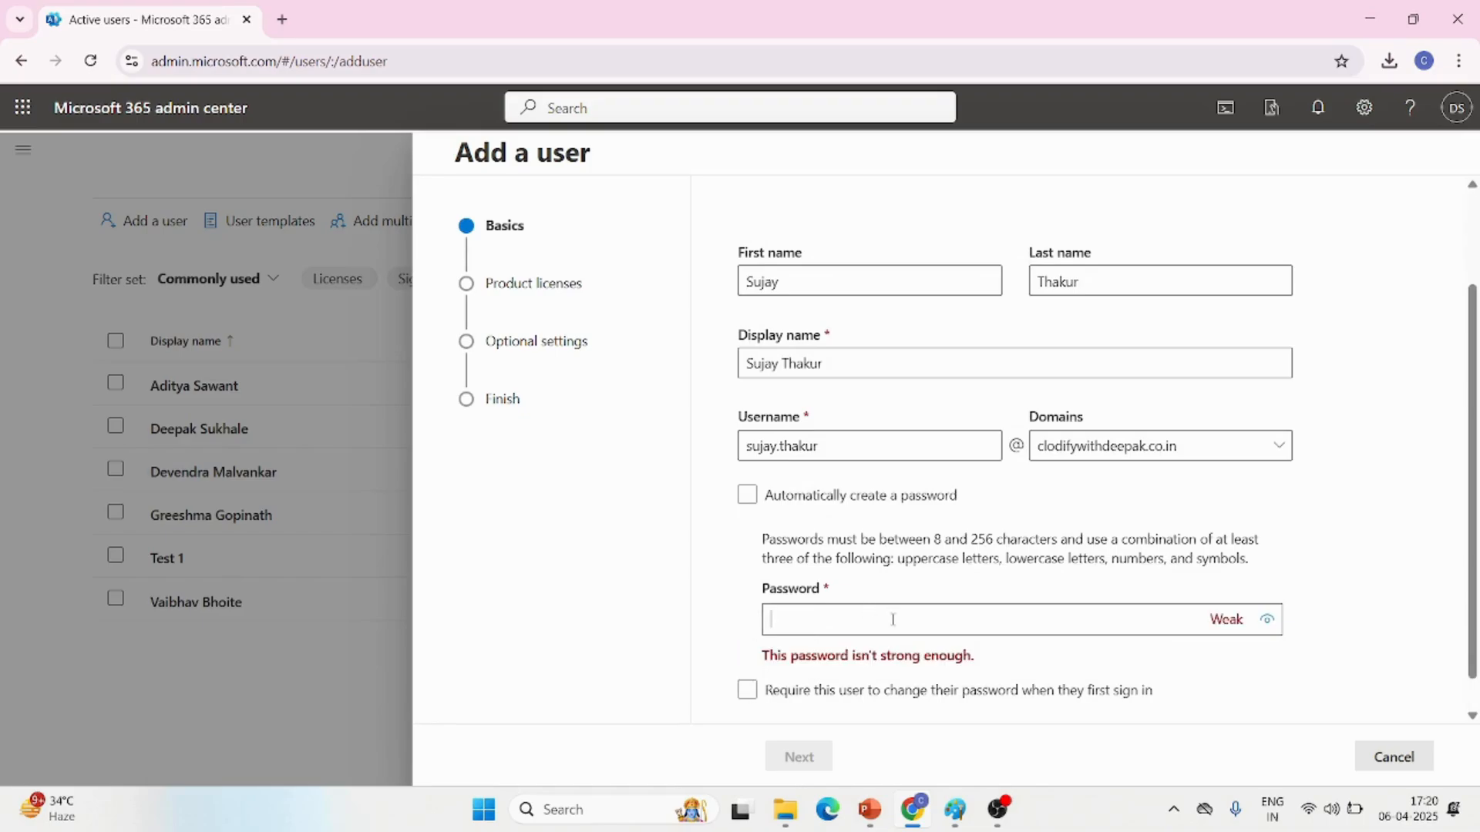
{"action": "type", "text": "••"}
{"action": "key", "text": "BackSpace"}
{"action": "key", "text": "BackSpace"}
{"action": "type", "text": "•••••••••••"}
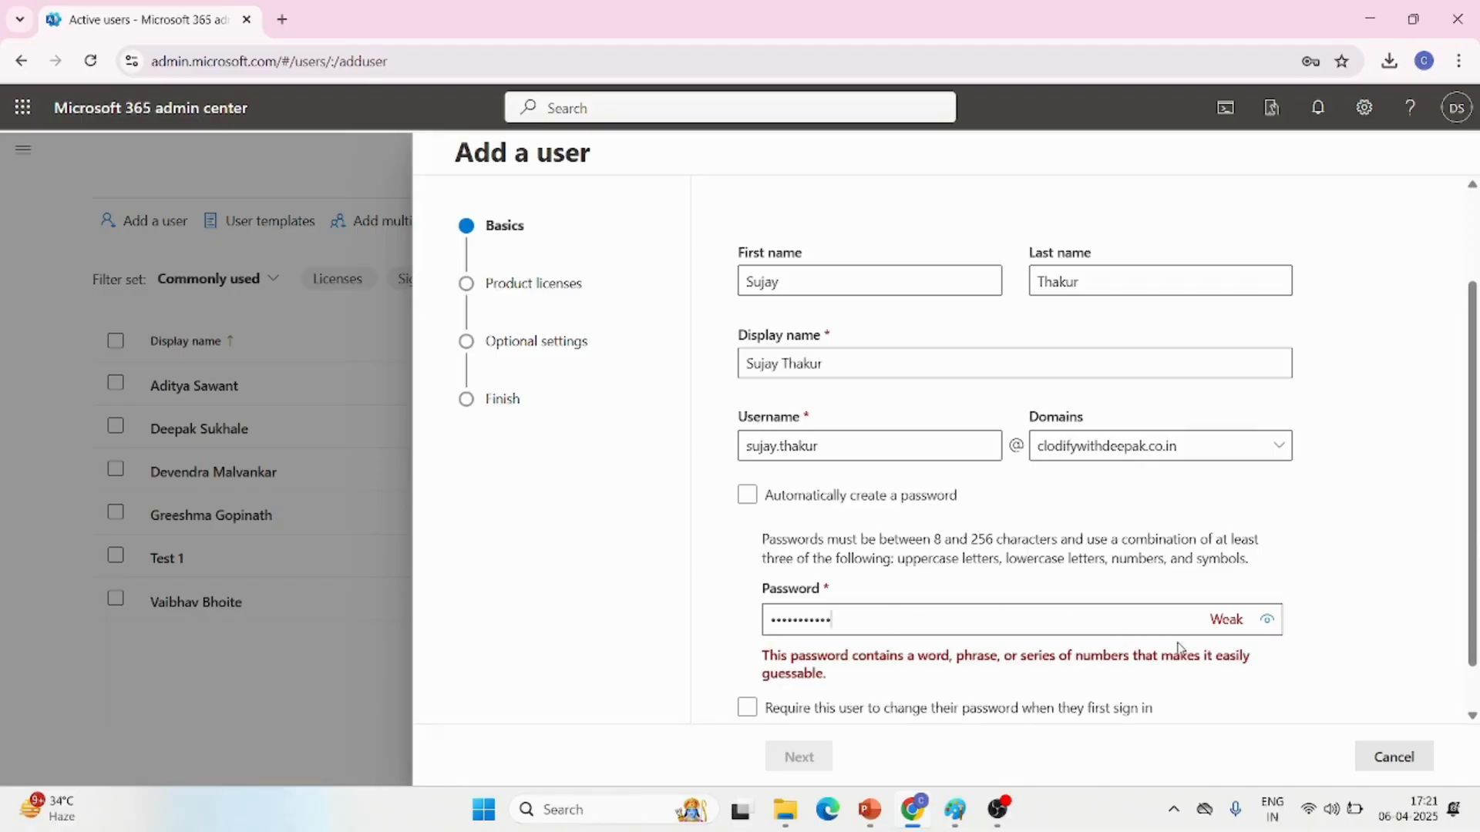
{"action": "left_click", "coordinate": [747, 495]}
Turn off automatic password creation and the required password change at first sign-in
{"action": "left_click", "coordinate": [746, 621]}
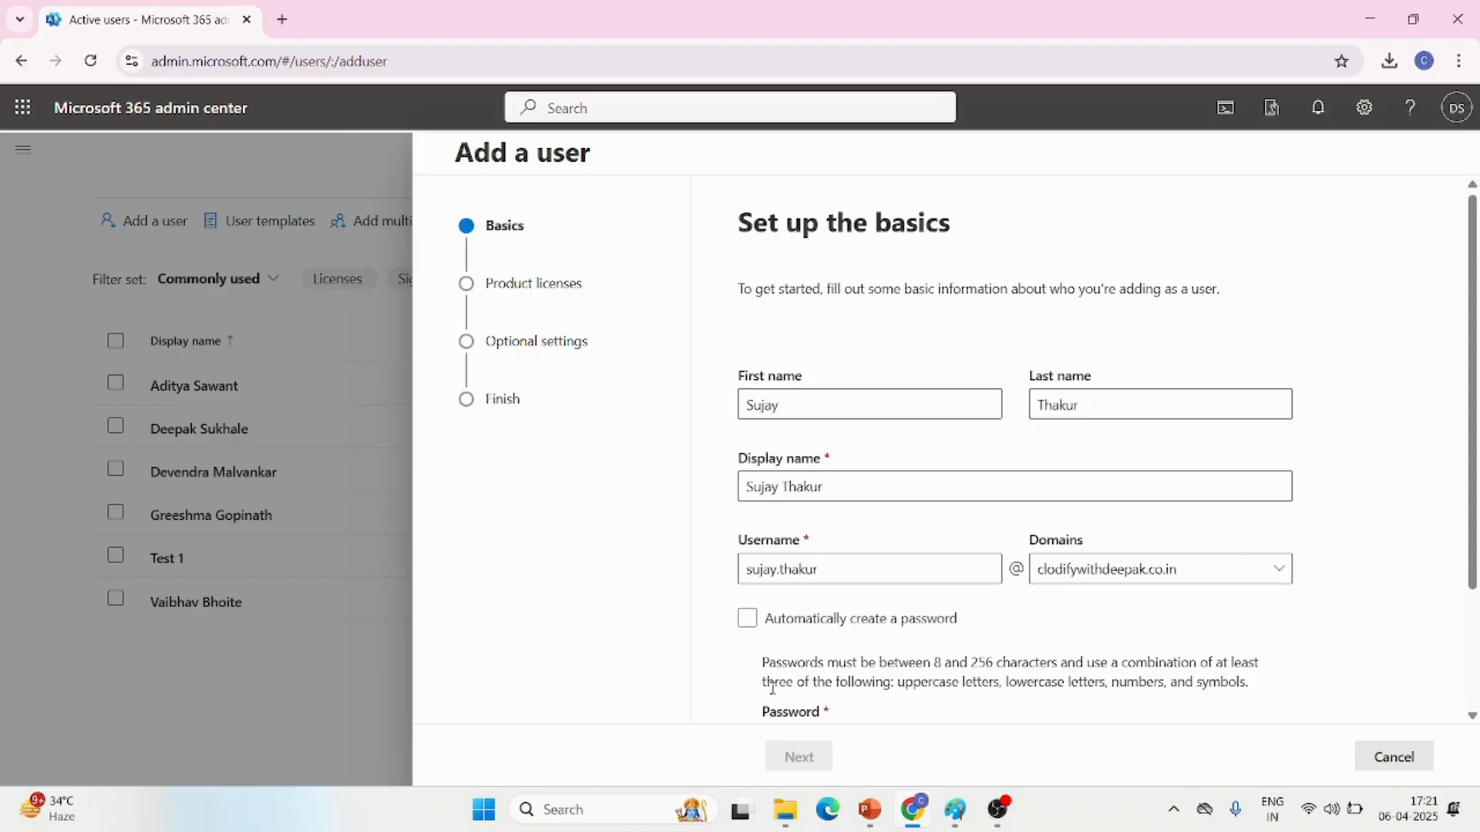
{"action": "scroll", "coordinate": [876, 657], "scroll_direction": "down", "scroll_amount": 2}
{"action": "left_click", "coordinate": [747, 653]}
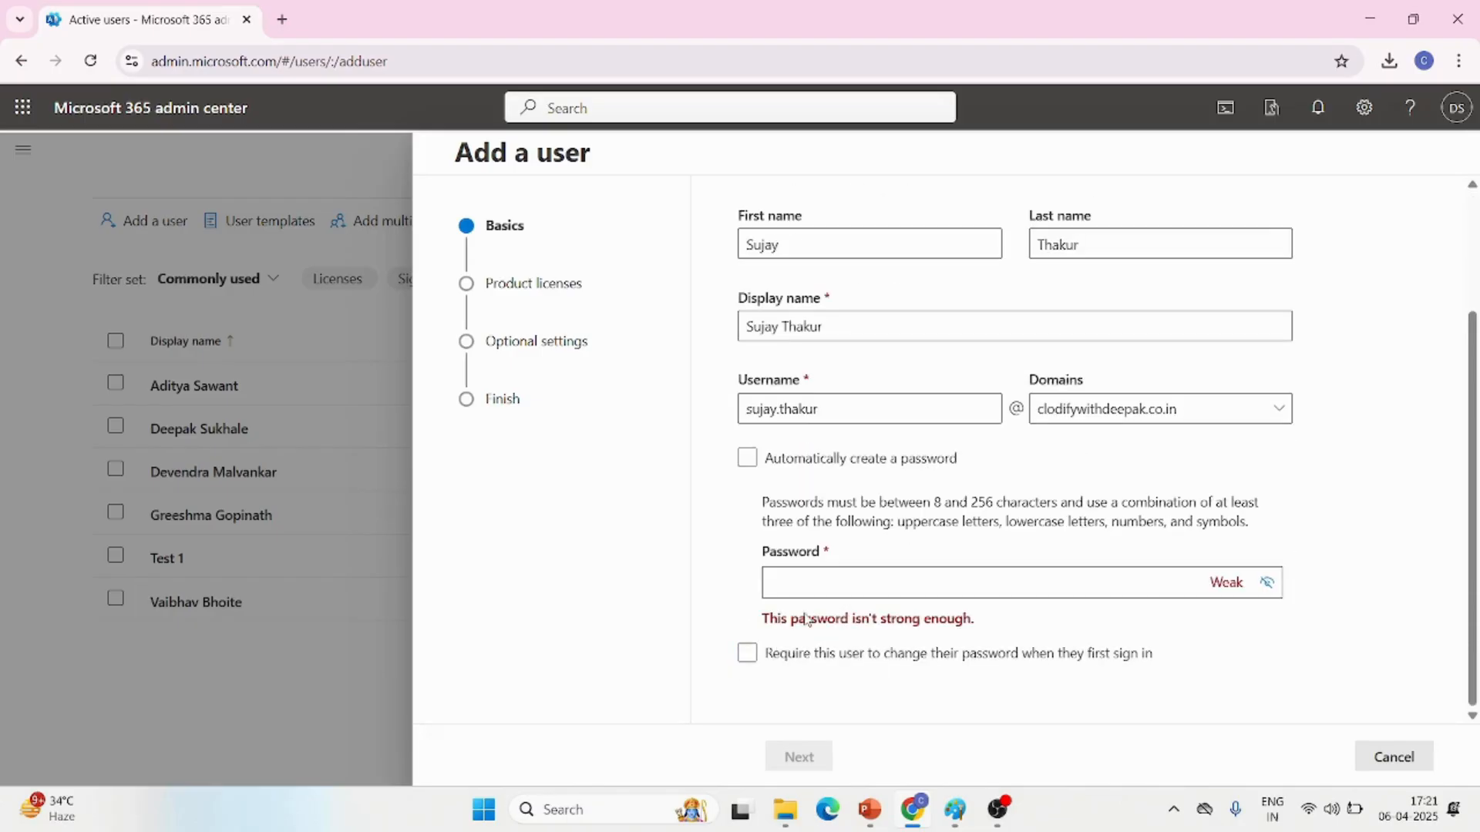
Enter a strong account password, continue to the product licenses, and dismiss the browser's offer to save the password
{"action": "left_click", "coordinate": [833, 571]}
{"action": "type", "text": "E•••••••"}
{"action": "left_click", "coordinate": [1016, 652]}
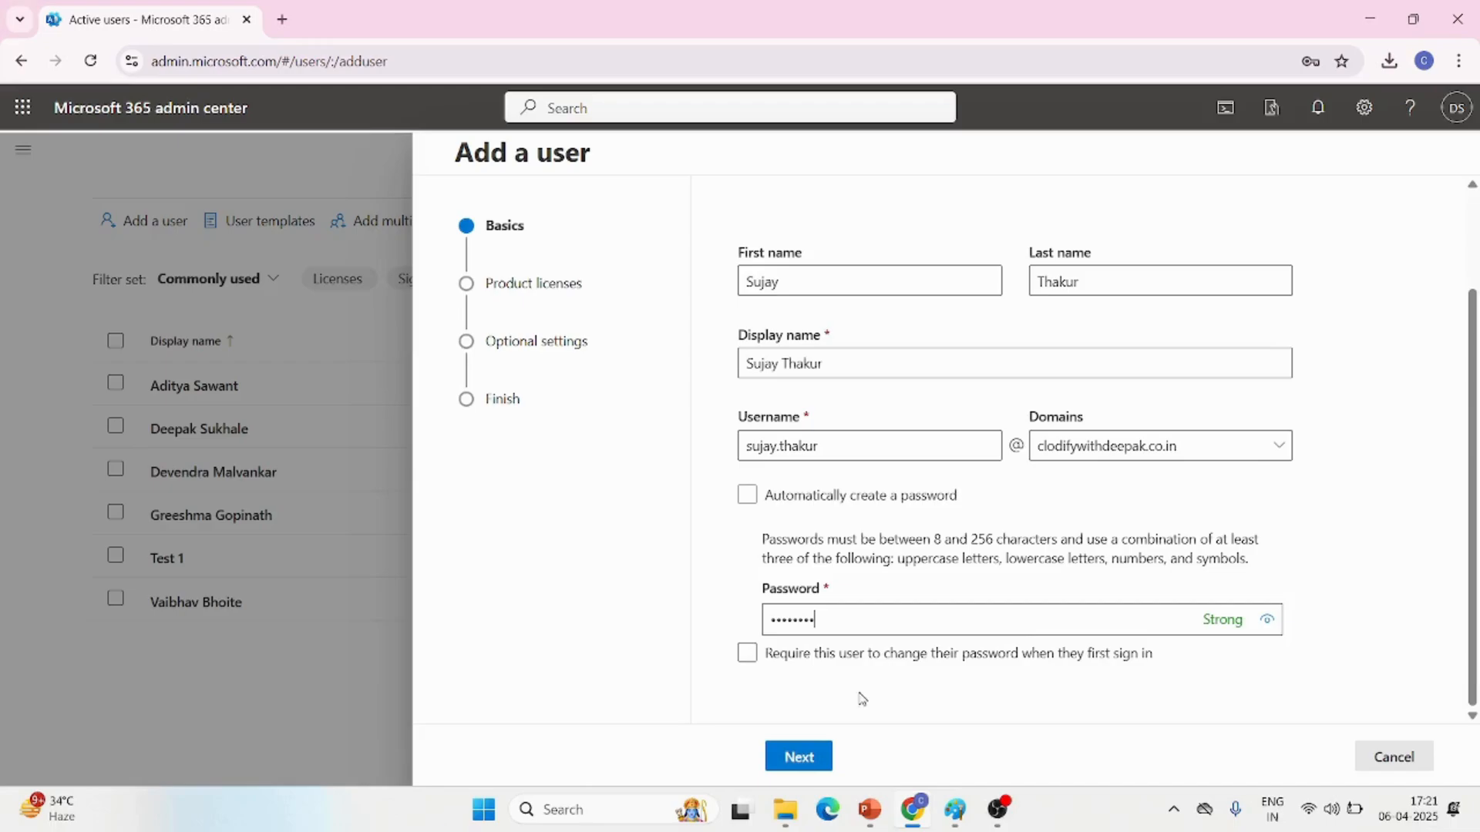
{"action": "left_click", "coordinate": [787, 760]}
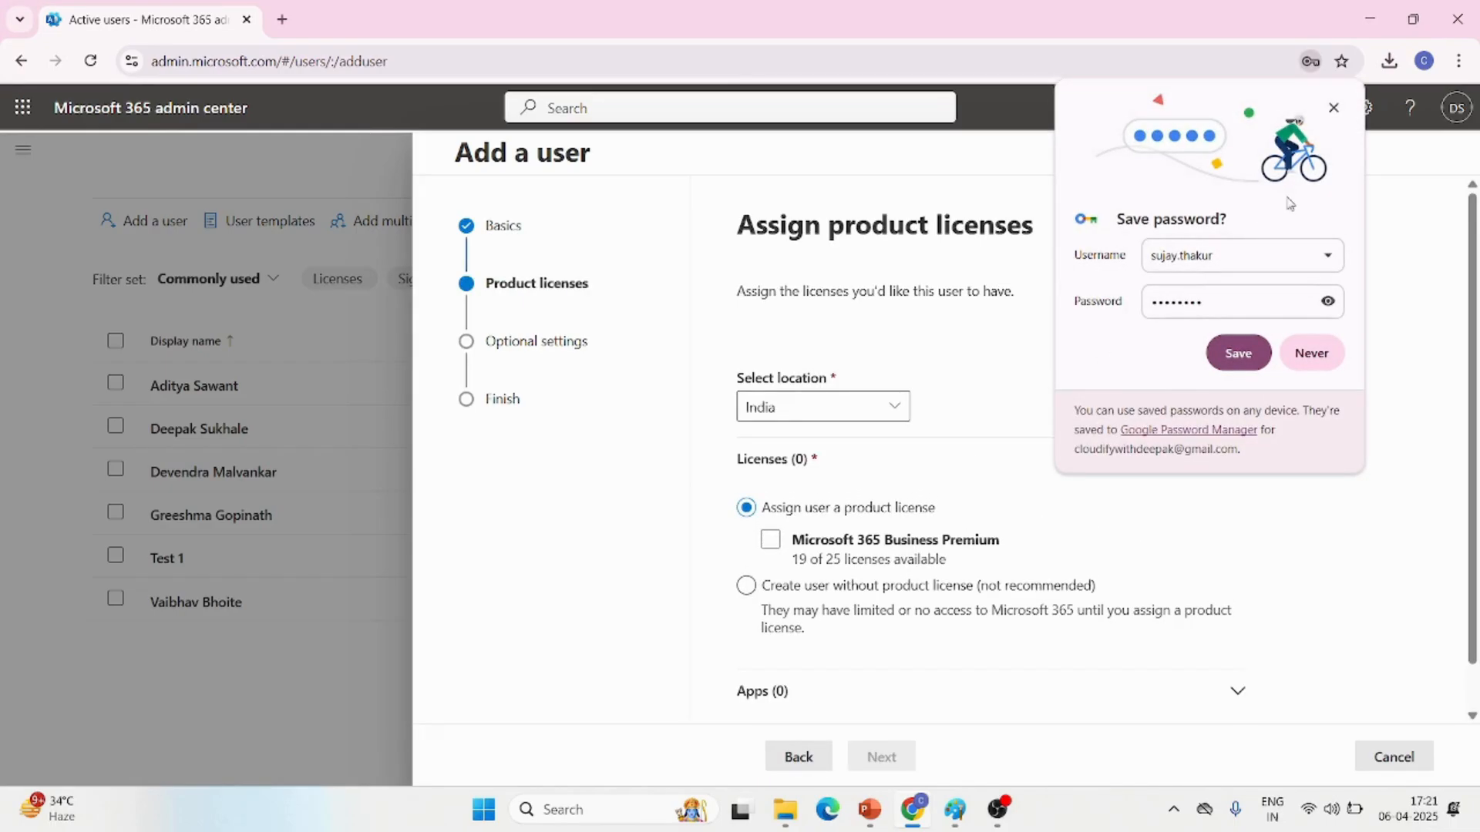
{"action": "left_click", "coordinate": [1334, 108]}
Assign the Microsoft 365 Business Premium license to the new user
{"action": "scroll", "coordinate": [863, 394], "scroll_direction": "down", "scroll_amount": 1}
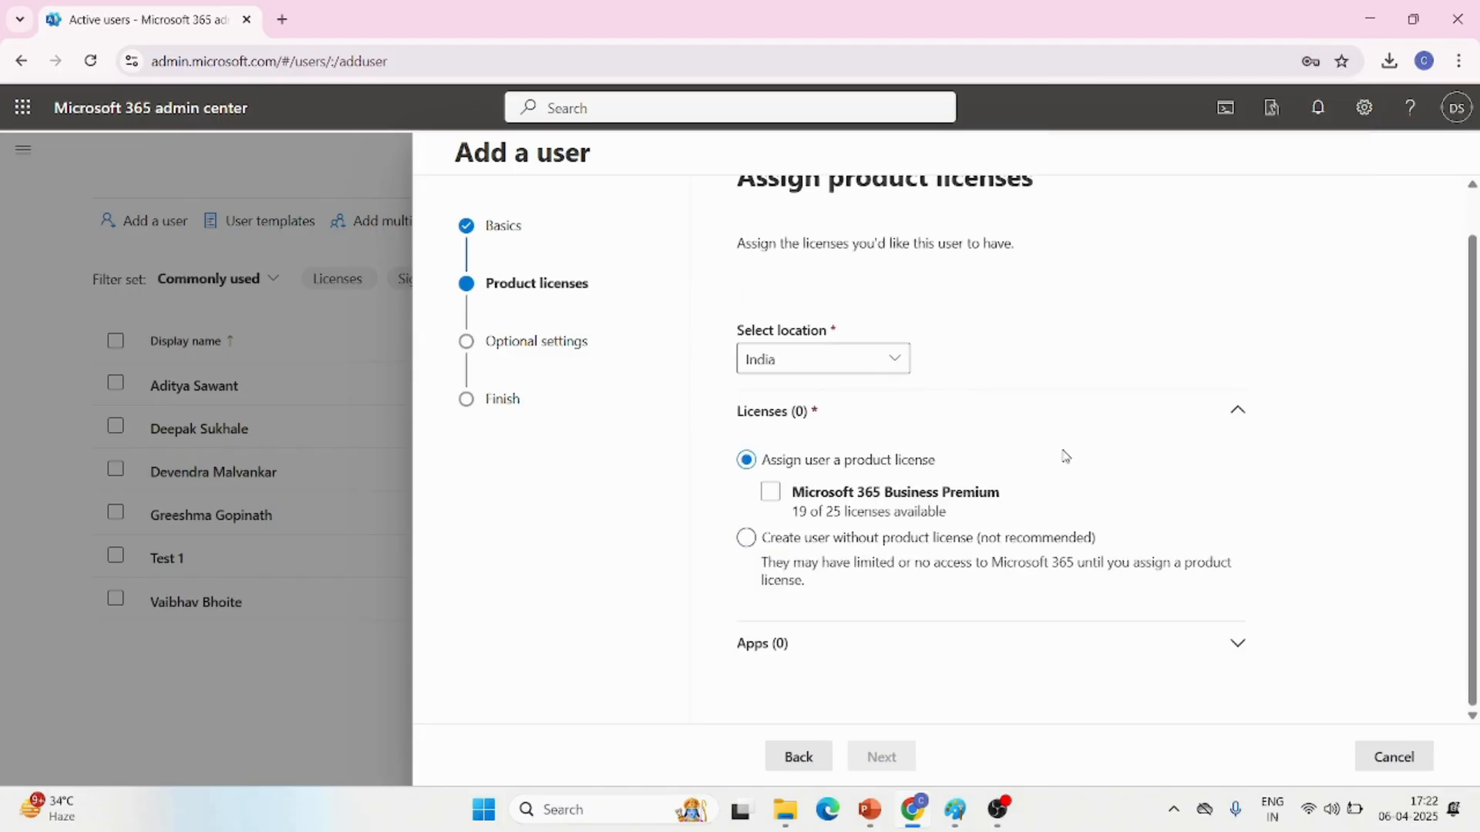
{"action": "left_click", "coordinate": [902, 499]}
{"action": "left_click", "coordinate": [771, 493]}
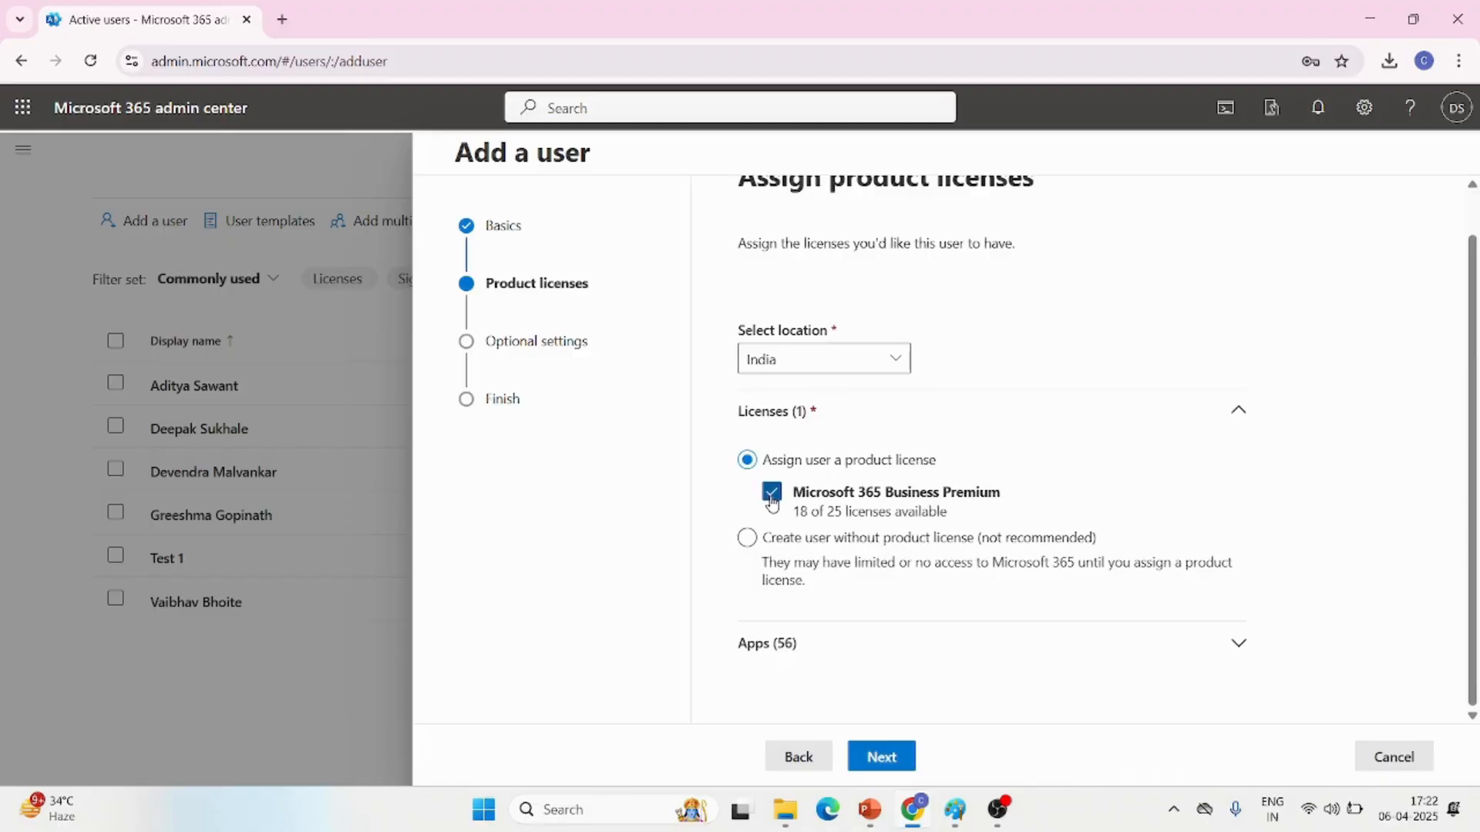
{"action": "left_click", "coordinate": [771, 497]}
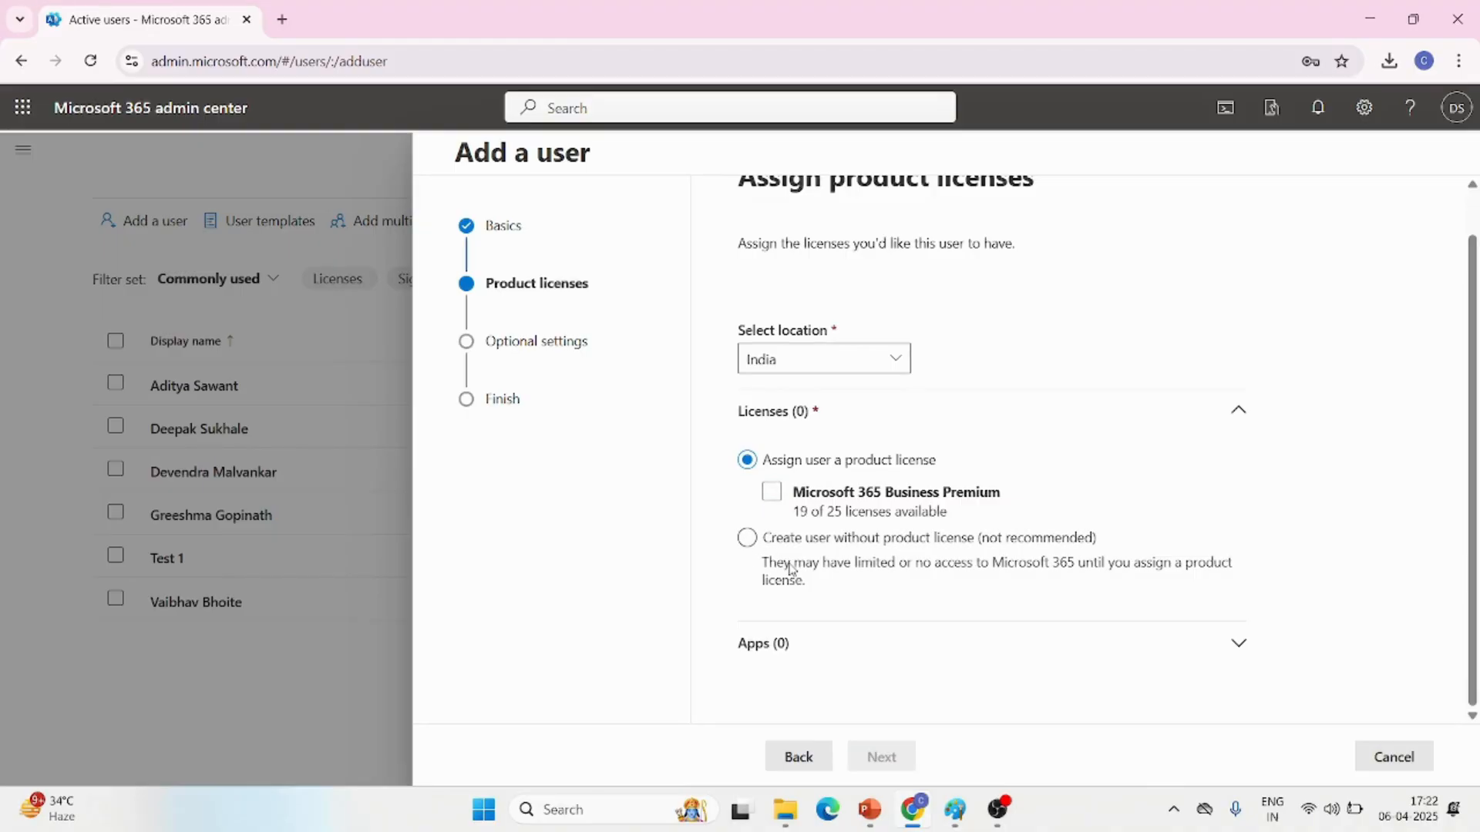
{"action": "left_click", "coordinate": [773, 495]}
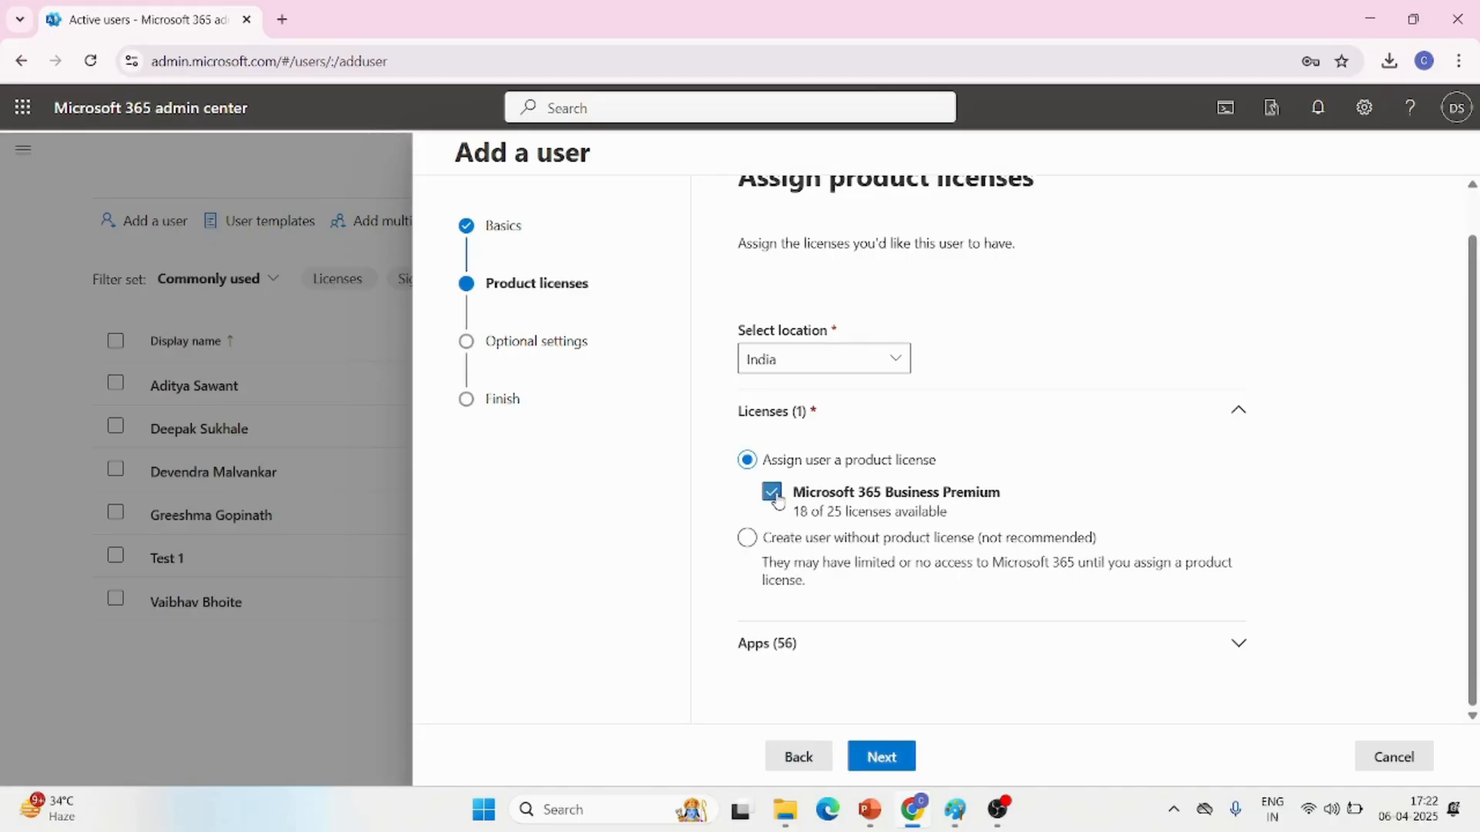
Review the apps included in the license with all of them selected, and continue to the optional settings
{"action": "left_click", "coordinate": [1238, 647]}
{"action": "scroll", "coordinate": [1052, 641], "scroll_direction": "down", "scroll_amount": 6}
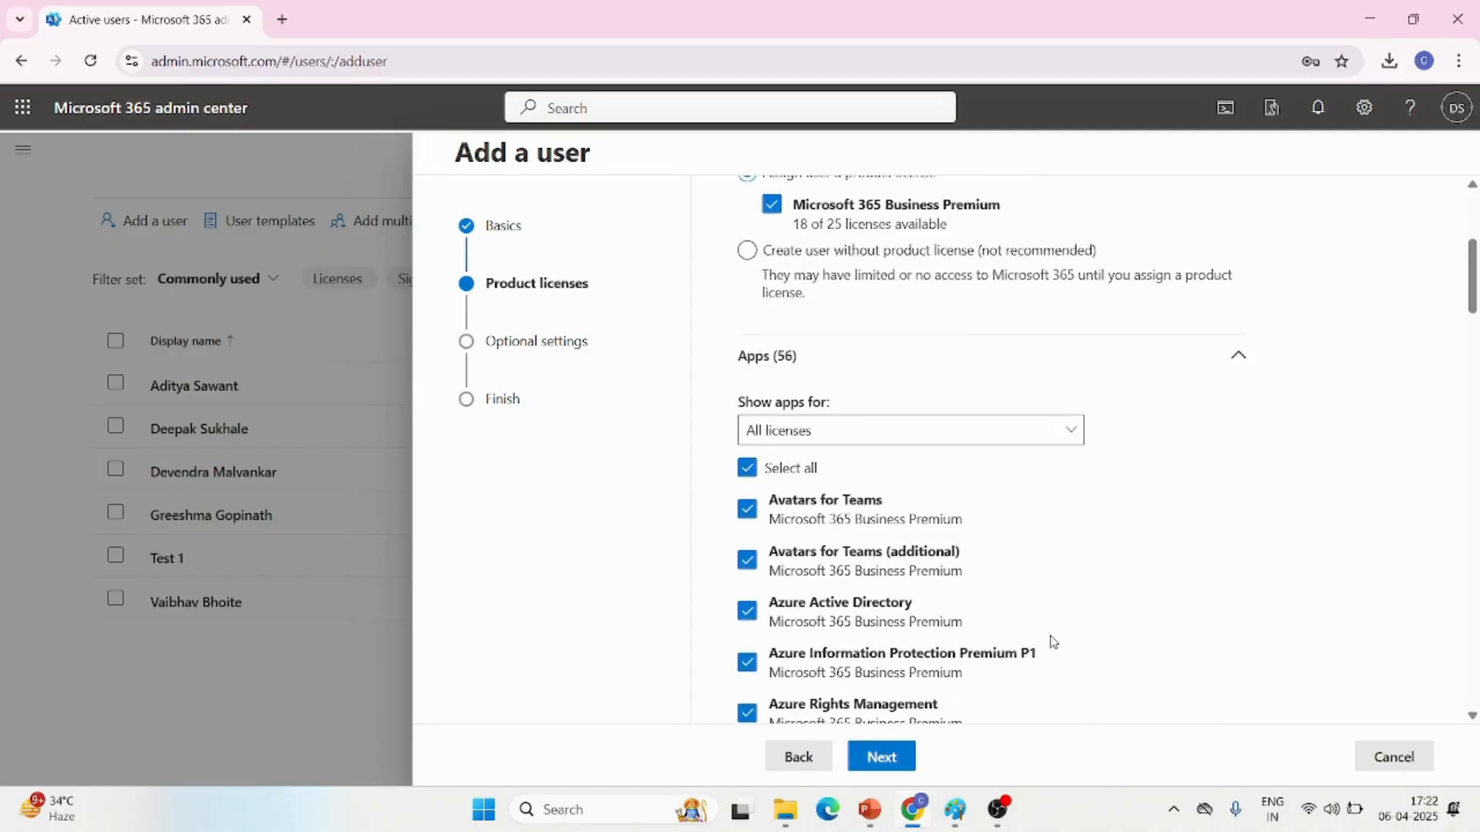
{"action": "scroll", "coordinate": [1052, 641], "scroll_direction": "down", "scroll_amount": 15}
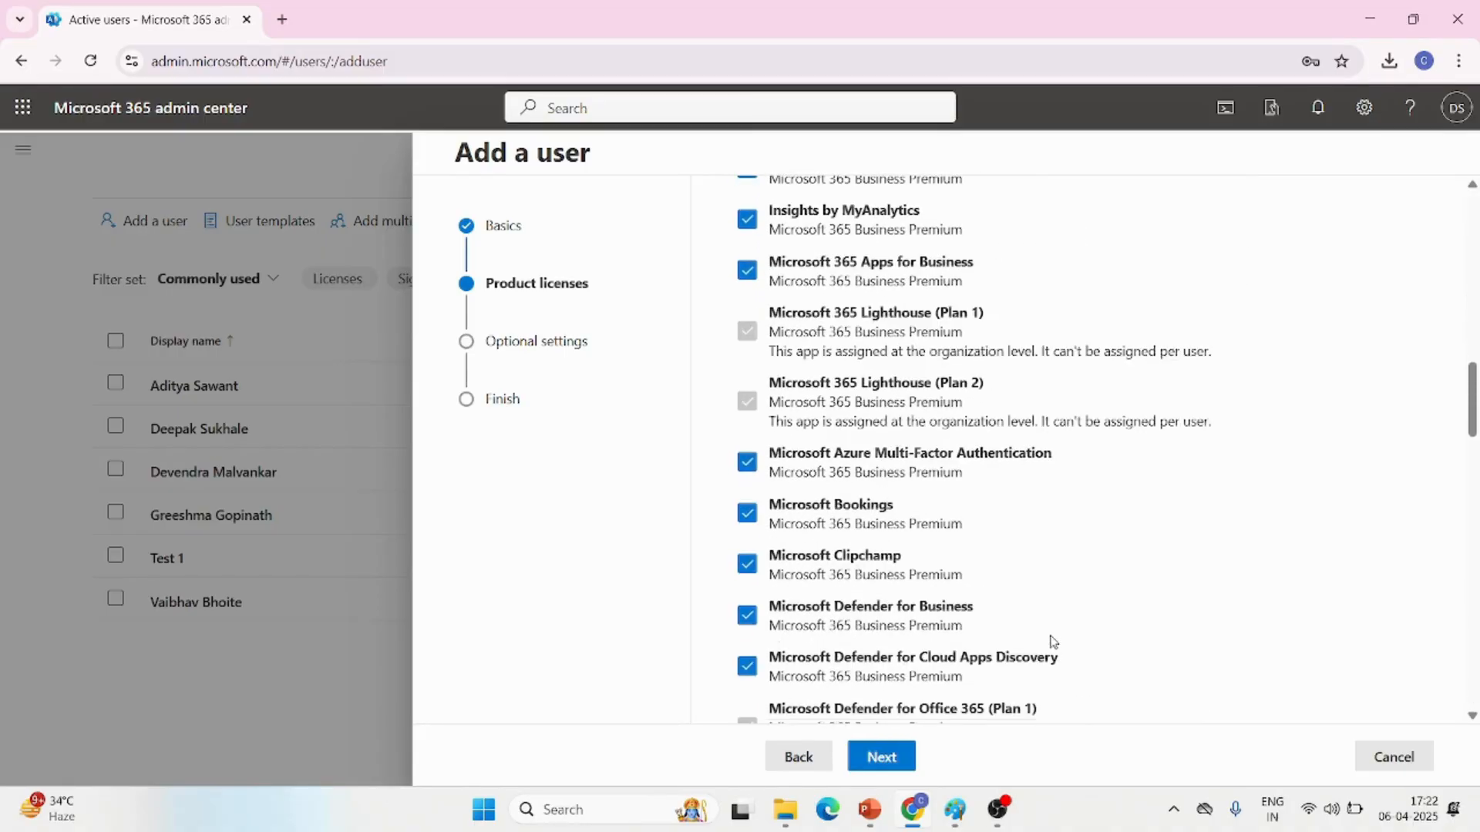
{"action": "scroll", "coordinate": [1052, 641], "scroll_direction": "down", "scroll_amount": 15}
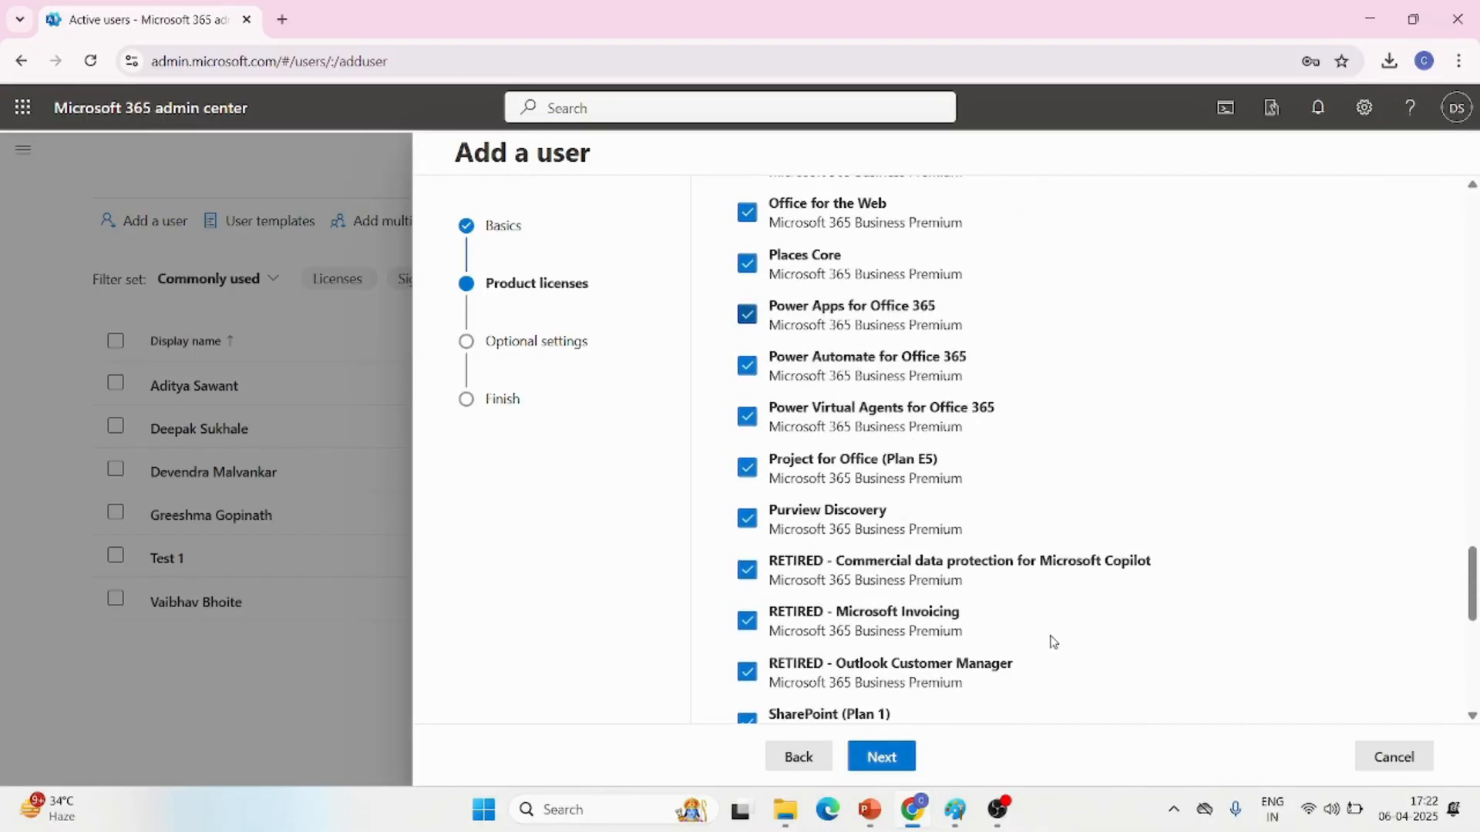
{"action": "scroll", "coordinate": [1052, 641], "scroll_direction": "up", "scroll_amount": 20}
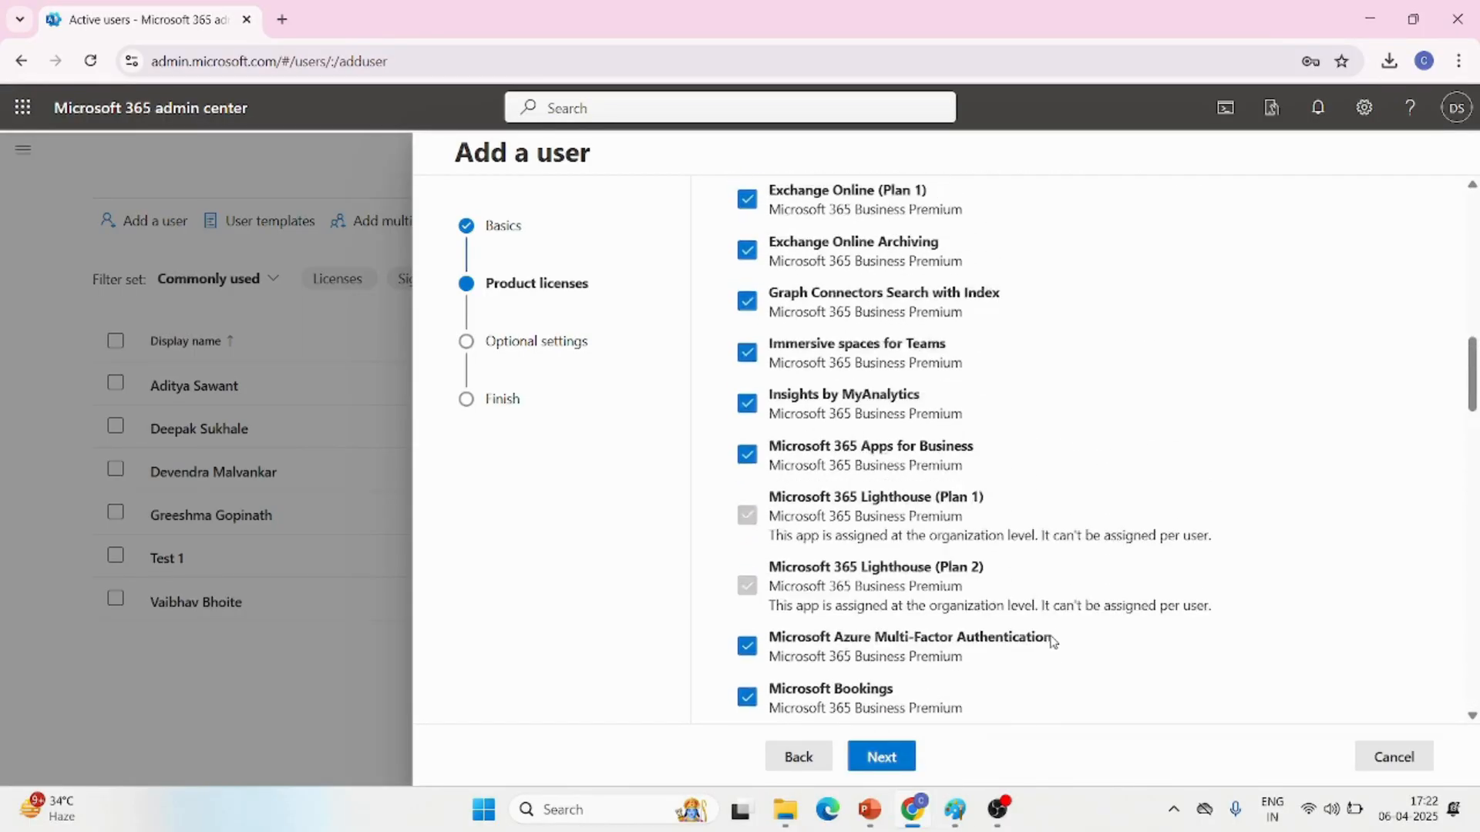
{"action": "scroll", "coordinate": [1052, 641], "scroll_direction": "down", "scroll_amount": 5}
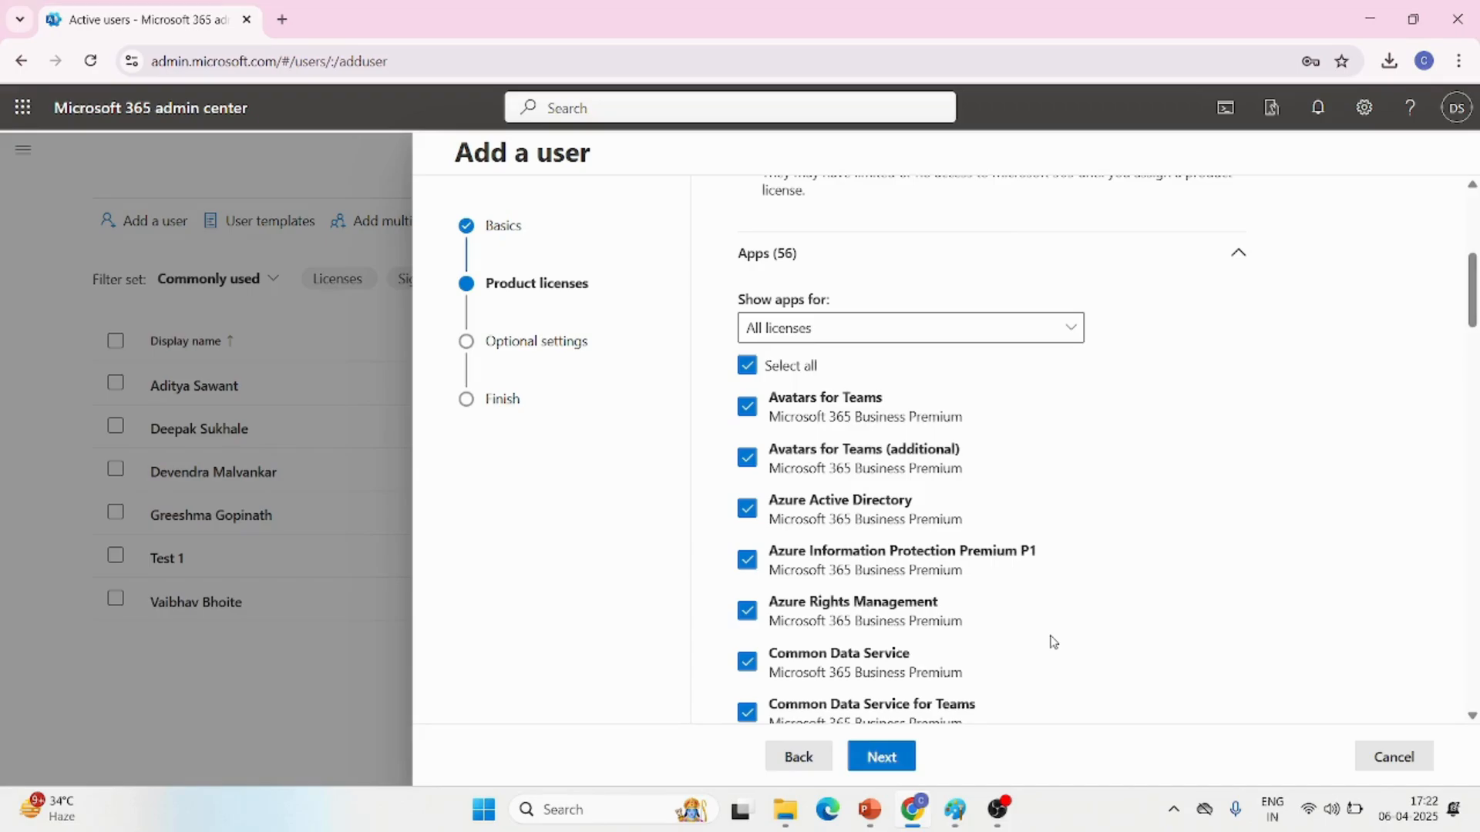
{"action": "left_click", "coordinate": [888, 759]}
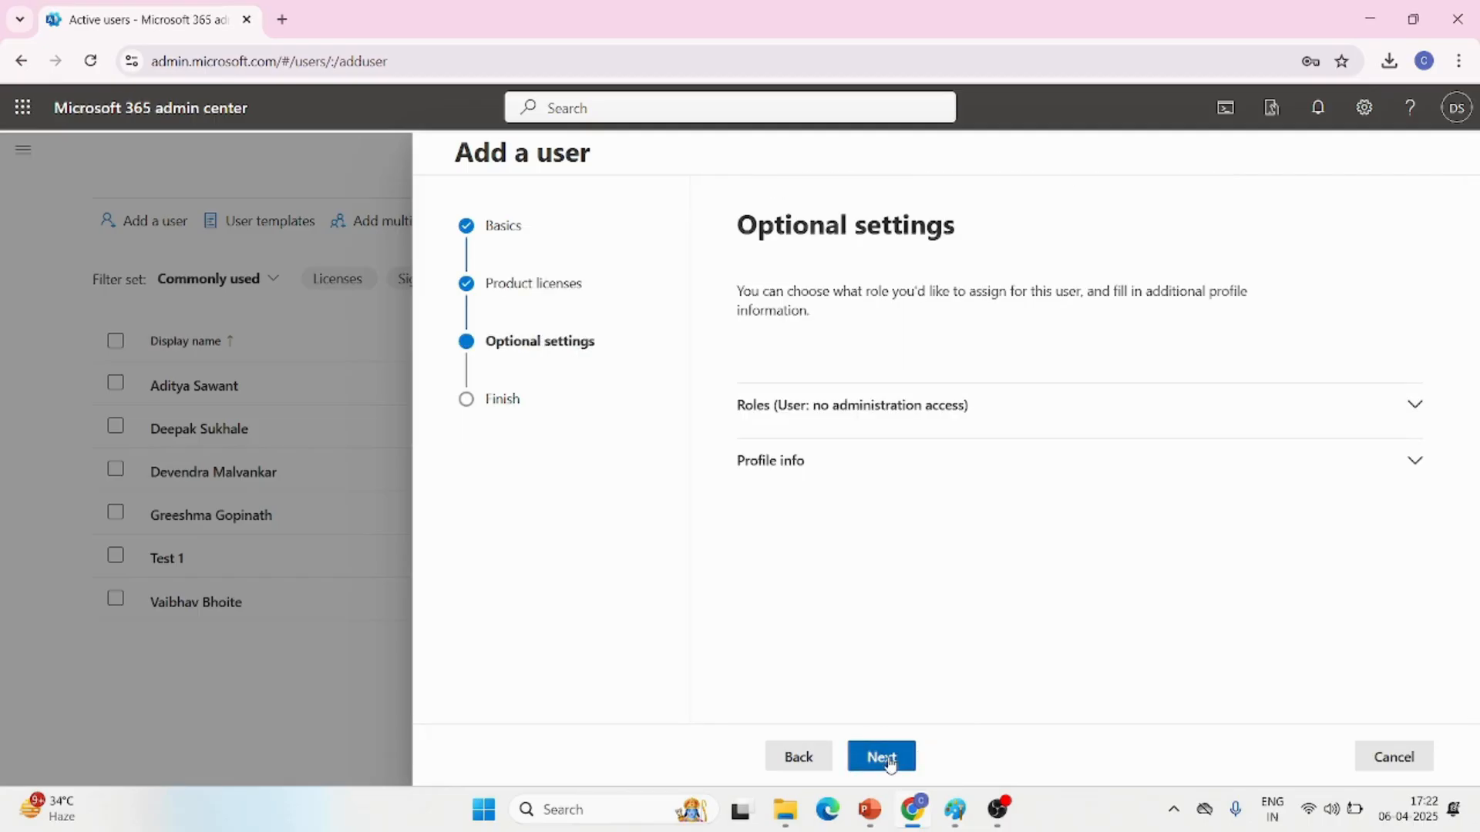
Grant the new user admin center access with the Helpdesk Administrator role
{"action": "left_click", "coordinate": [1416, 412]}
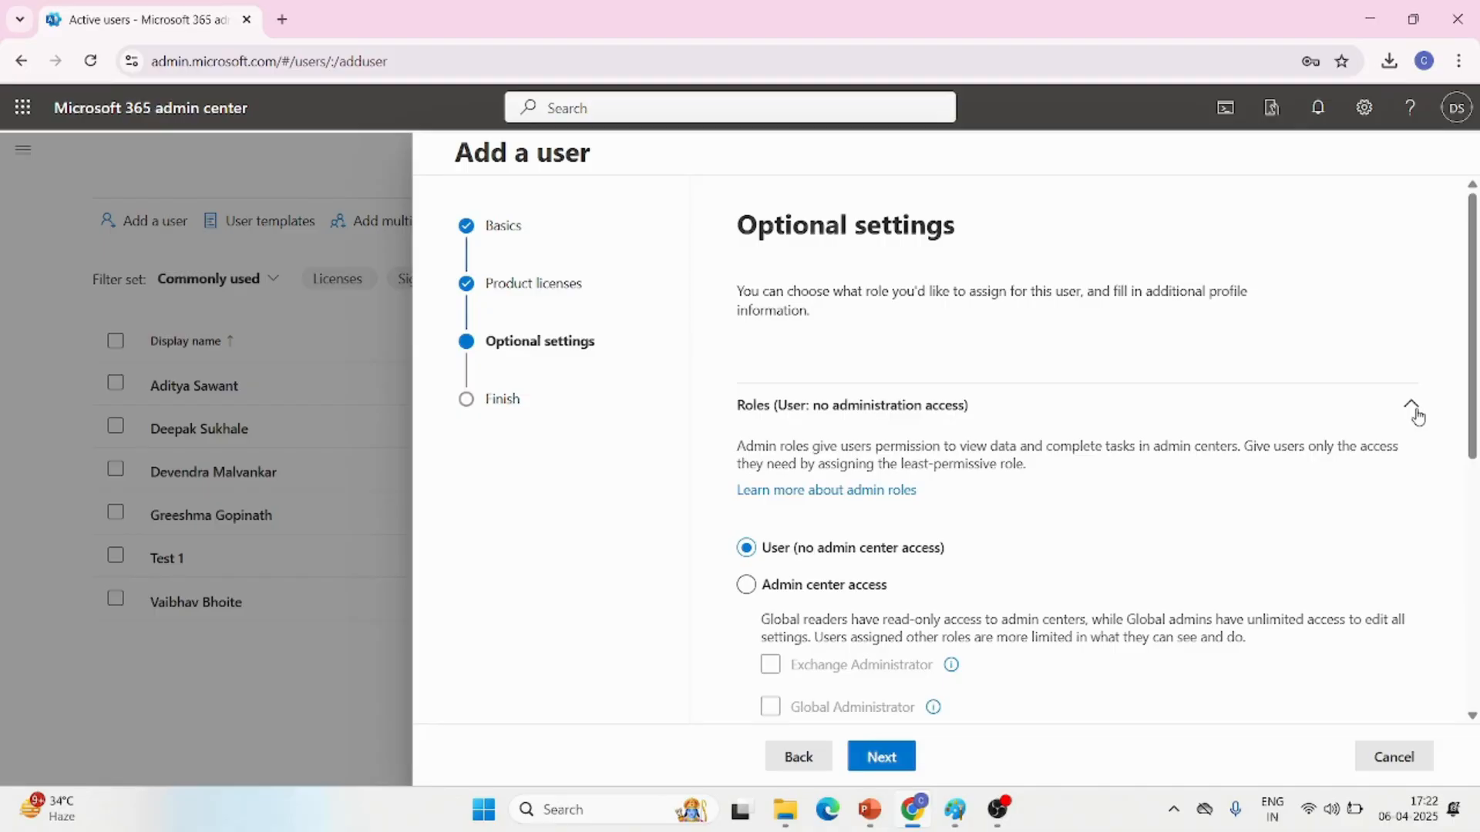
{"action": "left_click", "coordinate": [745, 585]}
{"action": "scroll", "coordinate": [819, 636], "scroll_direction": "down", "scroll_amount": 5}
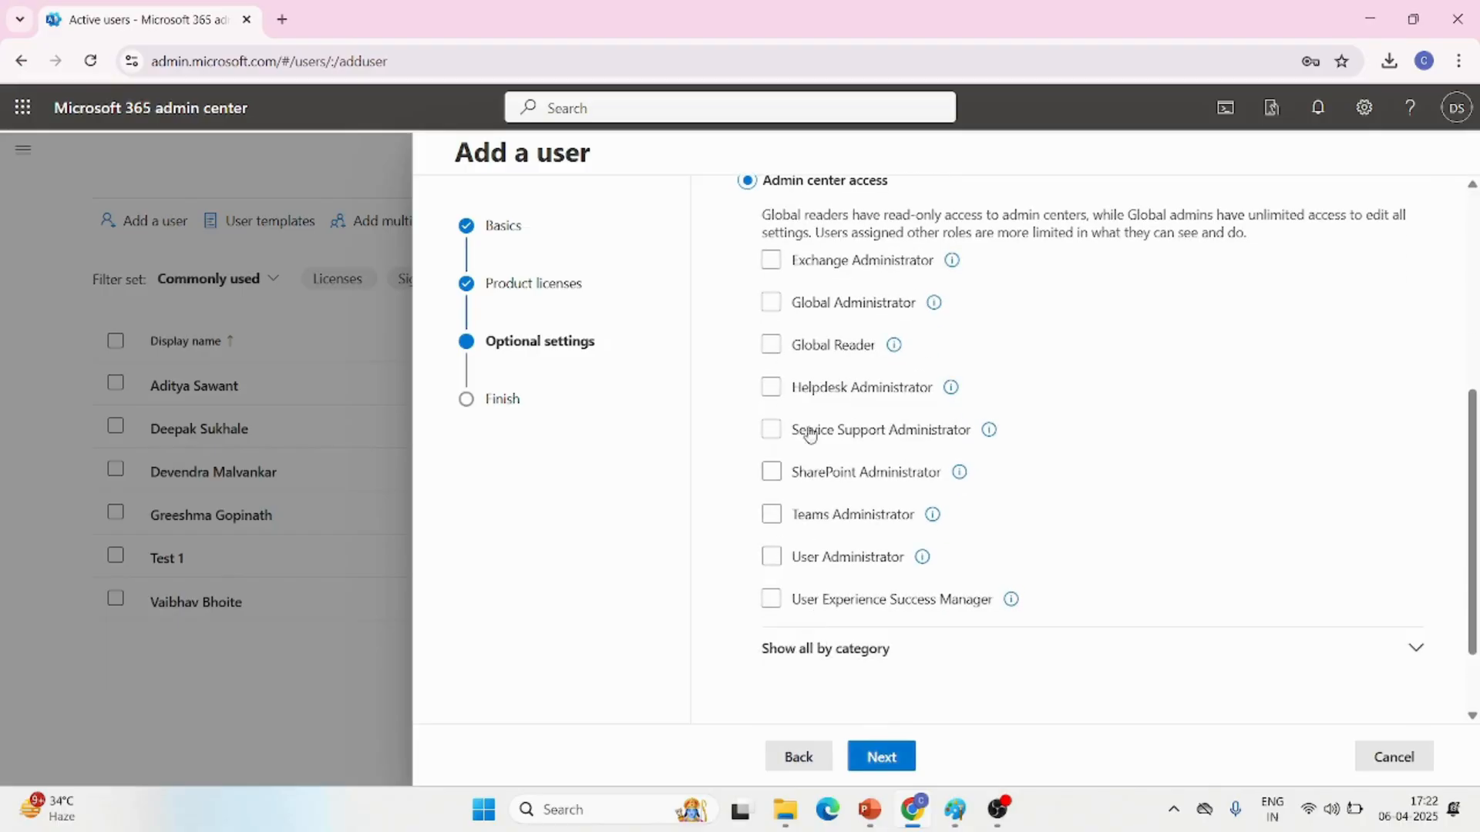
{"action": "left_click", "coordinate": [772, 387]}
Examine the full list of admin roles grouped by category and collapse it again
{"action": "scroll", "coordinate": [1101, 584], "scroll_direction": "down", "scroll_amount": 2}
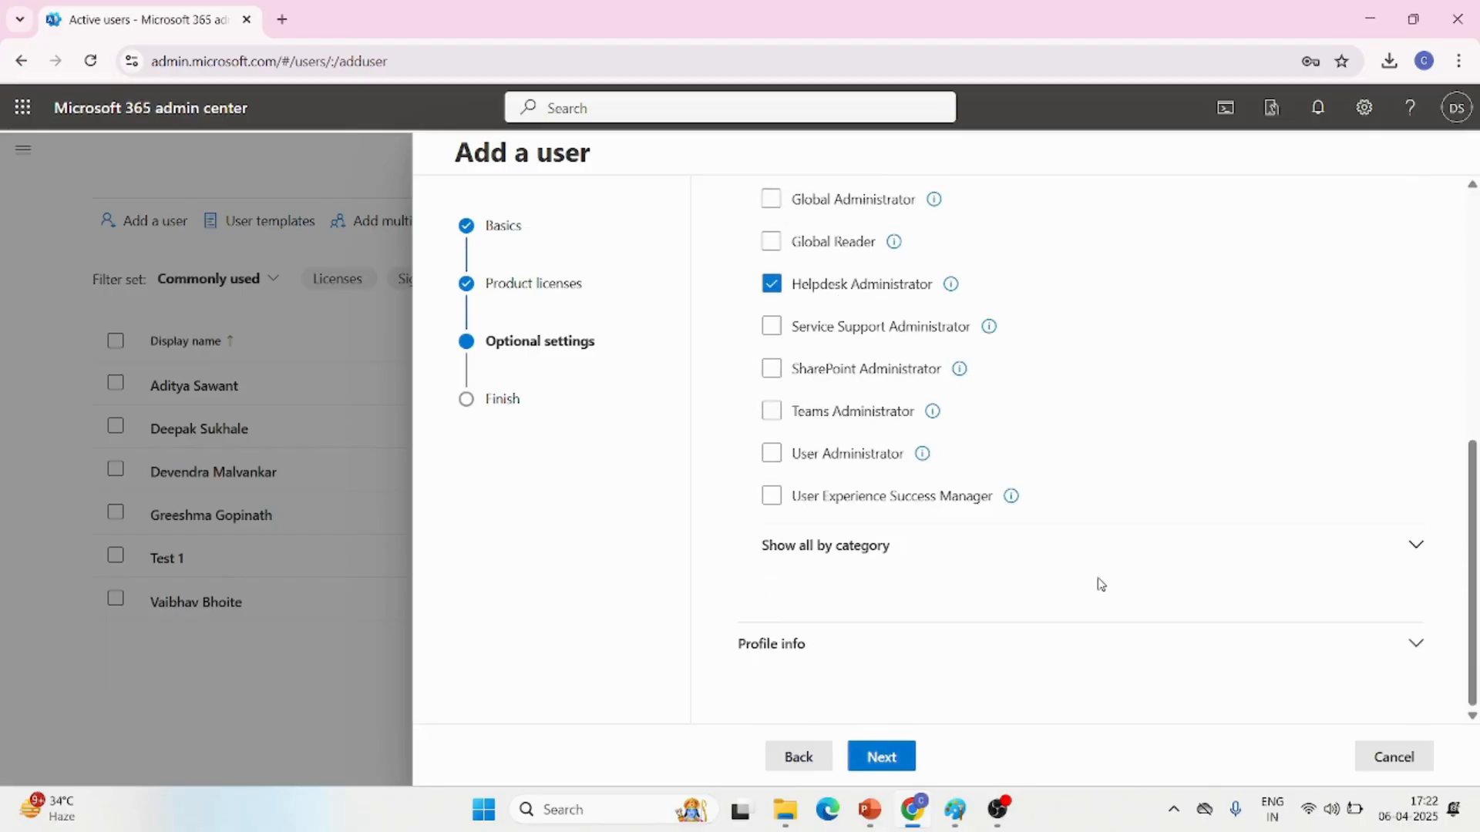
{"action": "left_click", "coordinate": [1406, 553]}
{"action": "scroll", "coordinate": [1052, 615], "scroll_direction": "down", "scroll_amount": 5}
{"action": "scroll", "coordinate": [1052, 616], "scroll_direction": "up", "scroll_amount": 2}
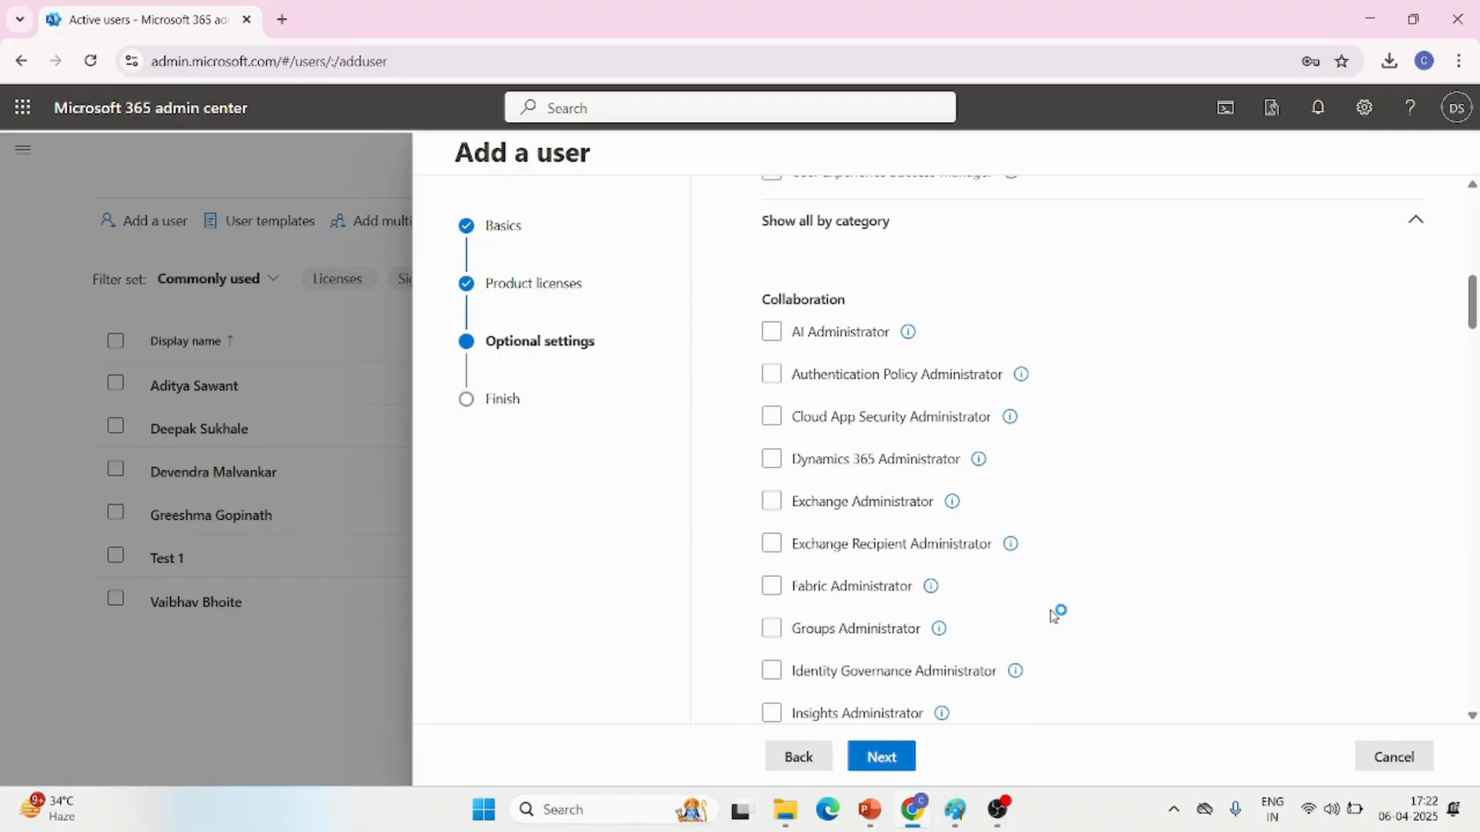
{"action": "scroll", "coordinate": [1052, 616], "scroll_direction": "up", "scroll_amount": 2}
{"action": "scroll", "coordinate": [1052, 617], "scroll_direction": "down", "scroll_amount": 8}
{"action": "scroll", "coordinate": [1052, 617], "scroll_direction": "up", "scroll_amount": 2}
{"action": "scroll", "coordinate": [1052, 615], "scroll_direction": "down", "scroll_amount": 5}
{"action": "scroll", "coordinate": [1050, 614], "scroll_direction": "up", "scroll_amount": 15}
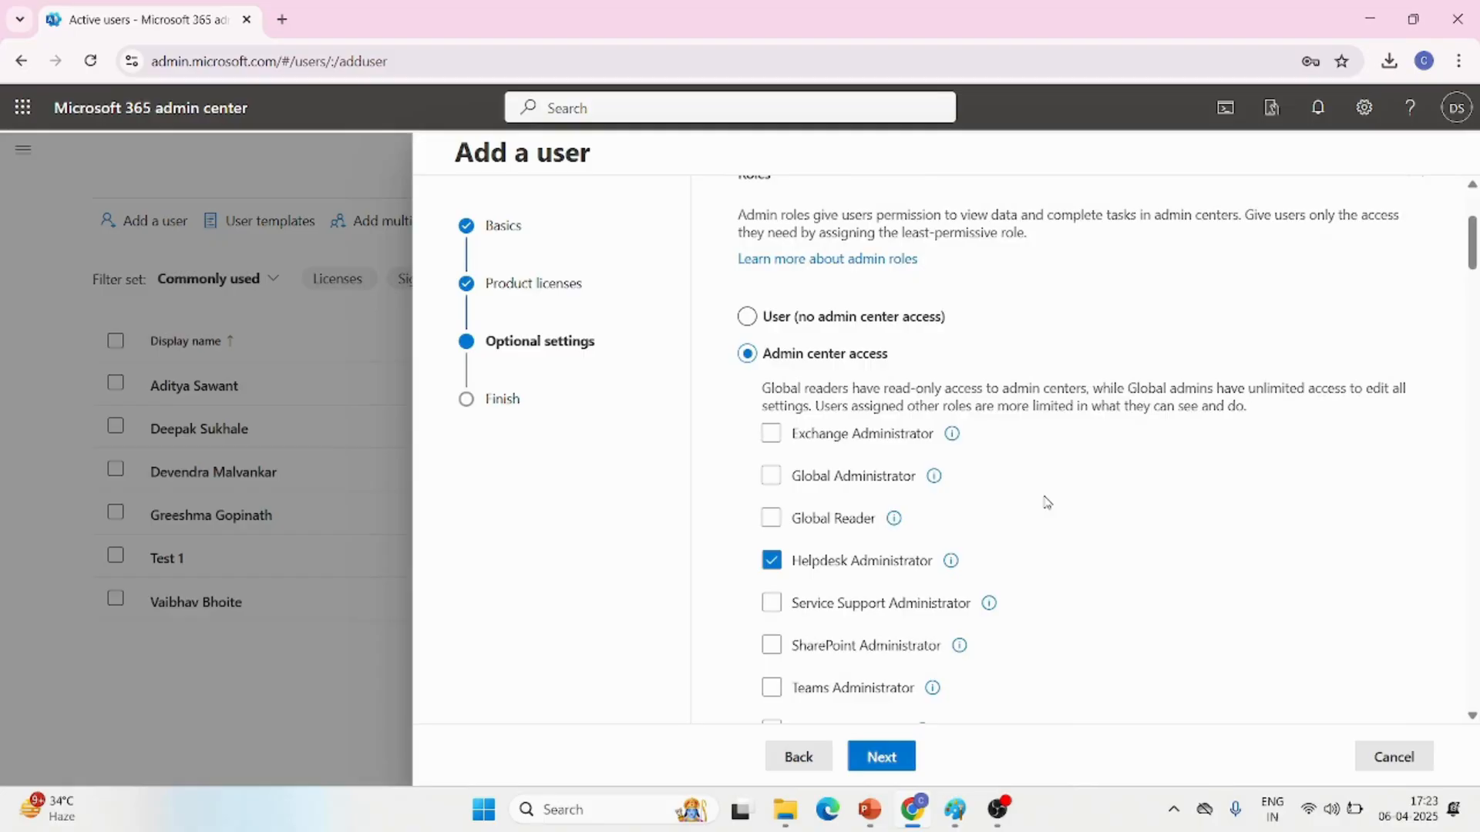
{"action": "scroll", "coordinate": [1044, 503], "scroll_direction": "down", "scroll_amount": 4}
{"action": "left_click", "coordinate": [824, 525]}
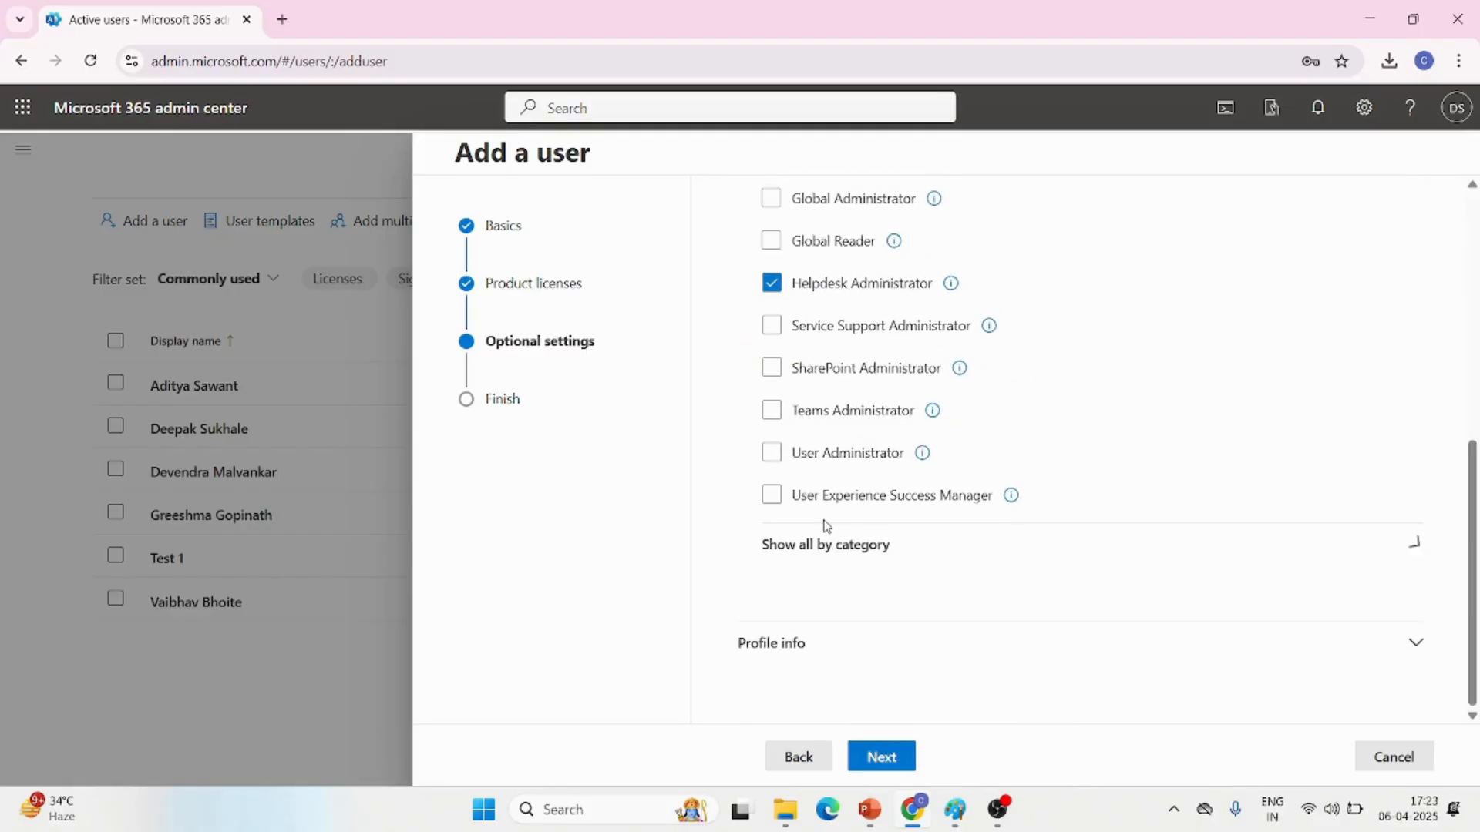
Expand the profile info section and review its job, contact and address fields
{"action": "left_click", "coordinate": [1416, 643]}
{"action": "scroll", "coordinate": [1123, 658], "scroll_direction": "down", "scroll_amount": 8}
{"action": "scroll", "coordinate": [1125, 657], "scroll_direction": "up", "scroll_amount": 1}
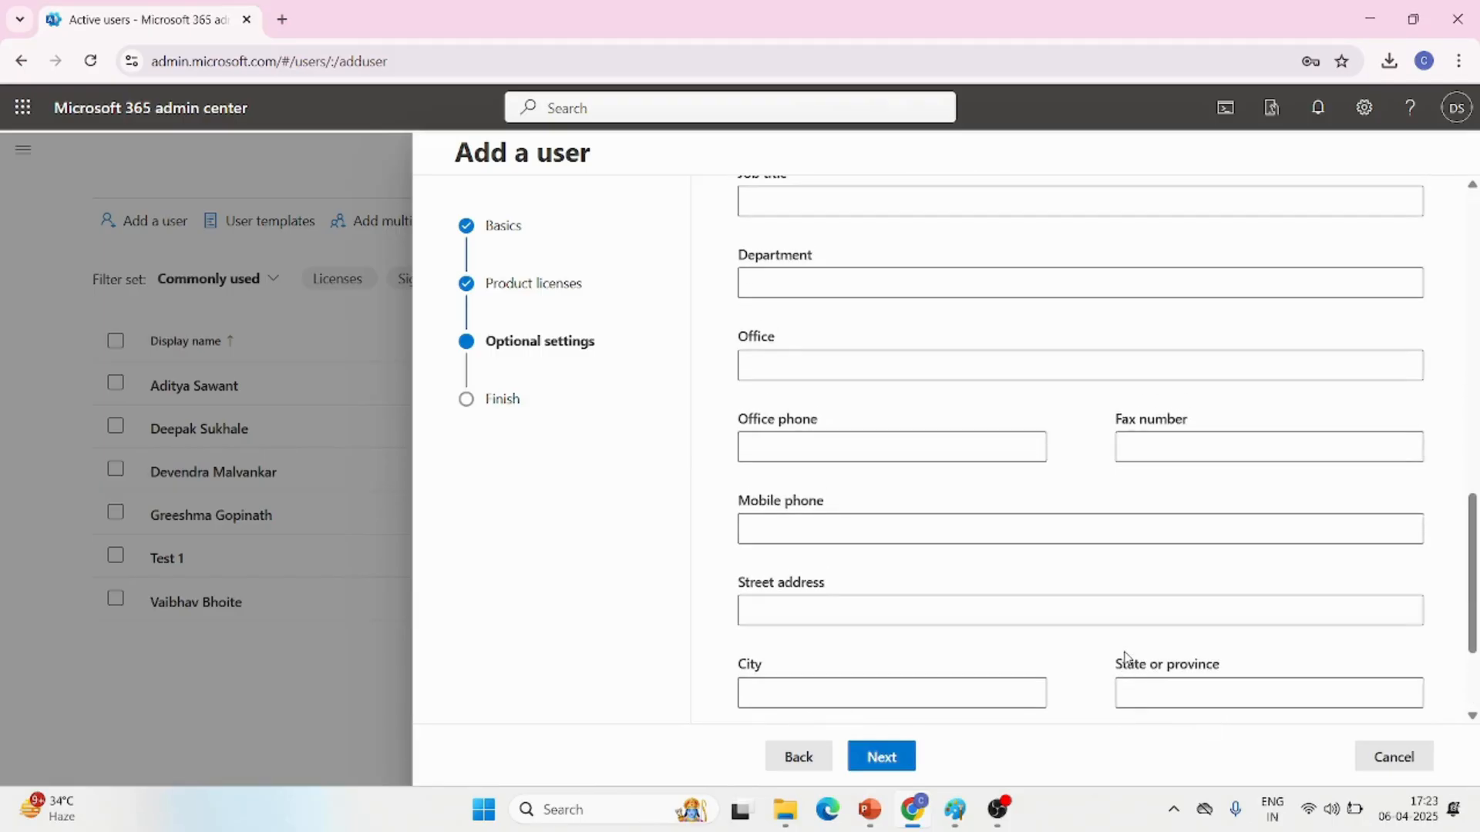
{"action": "scroll", "coordinate": [1126, 655], "scroll_direction": "up", "scroll_amount": 2}
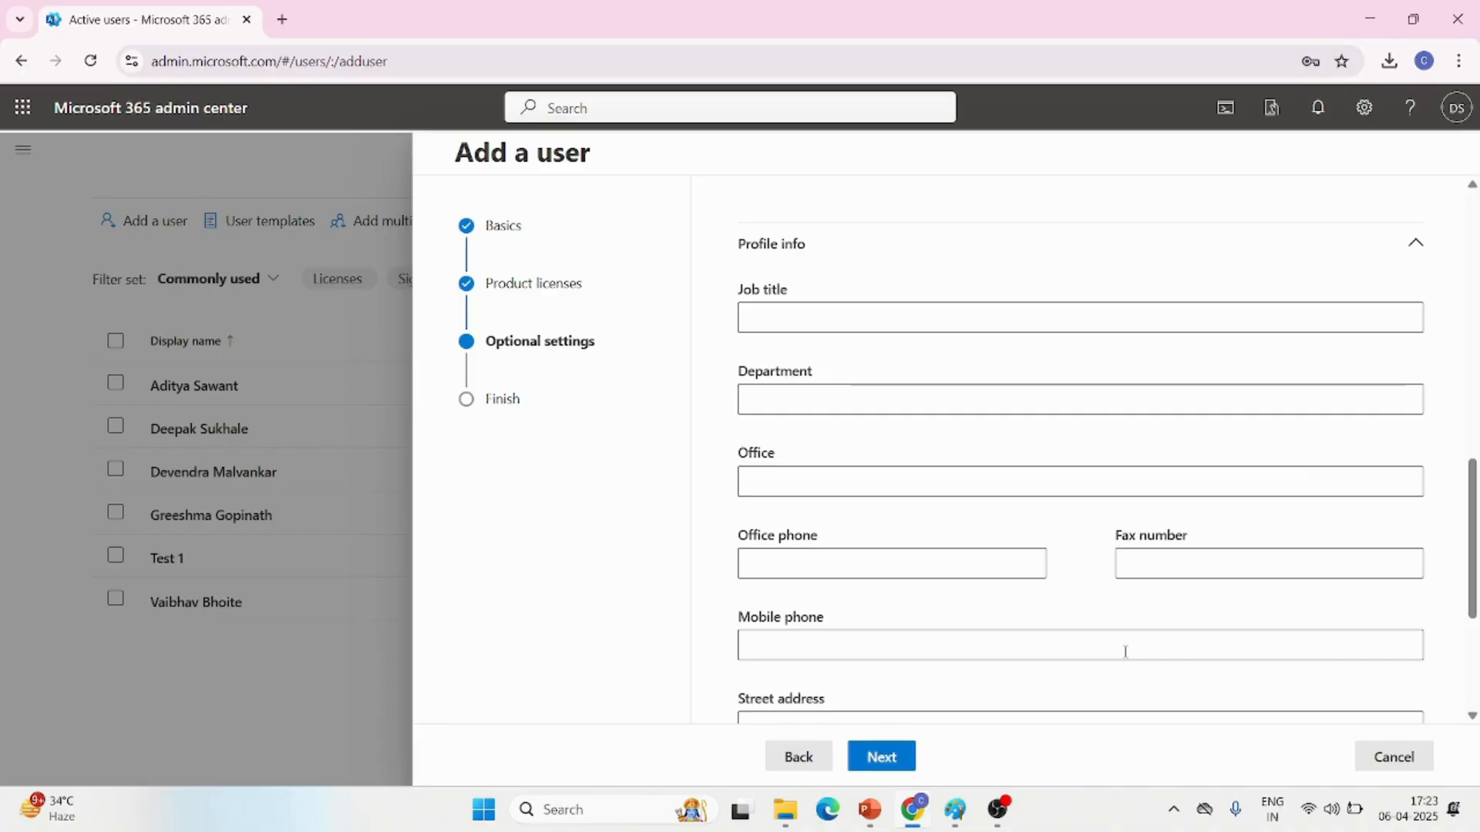
Leave the profile info fields blank, review the assigned settings summary and finish adding the user
{"action": "scroll", "coordinate": [1125, 651], "scroll_direction": "down", "scroll_amount": 4}
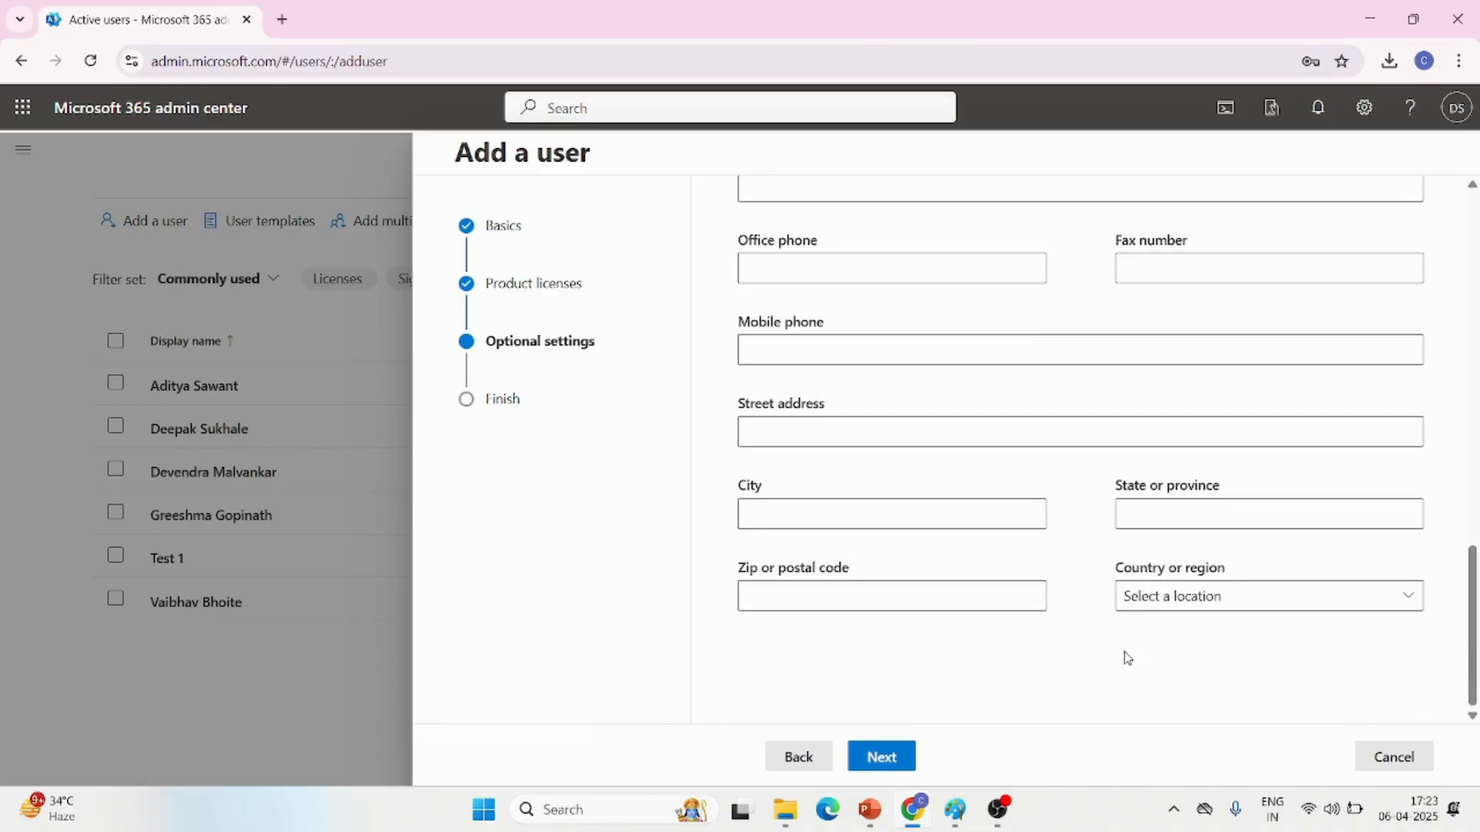
{"action": "left_click", "coordinate": [882, 759]}
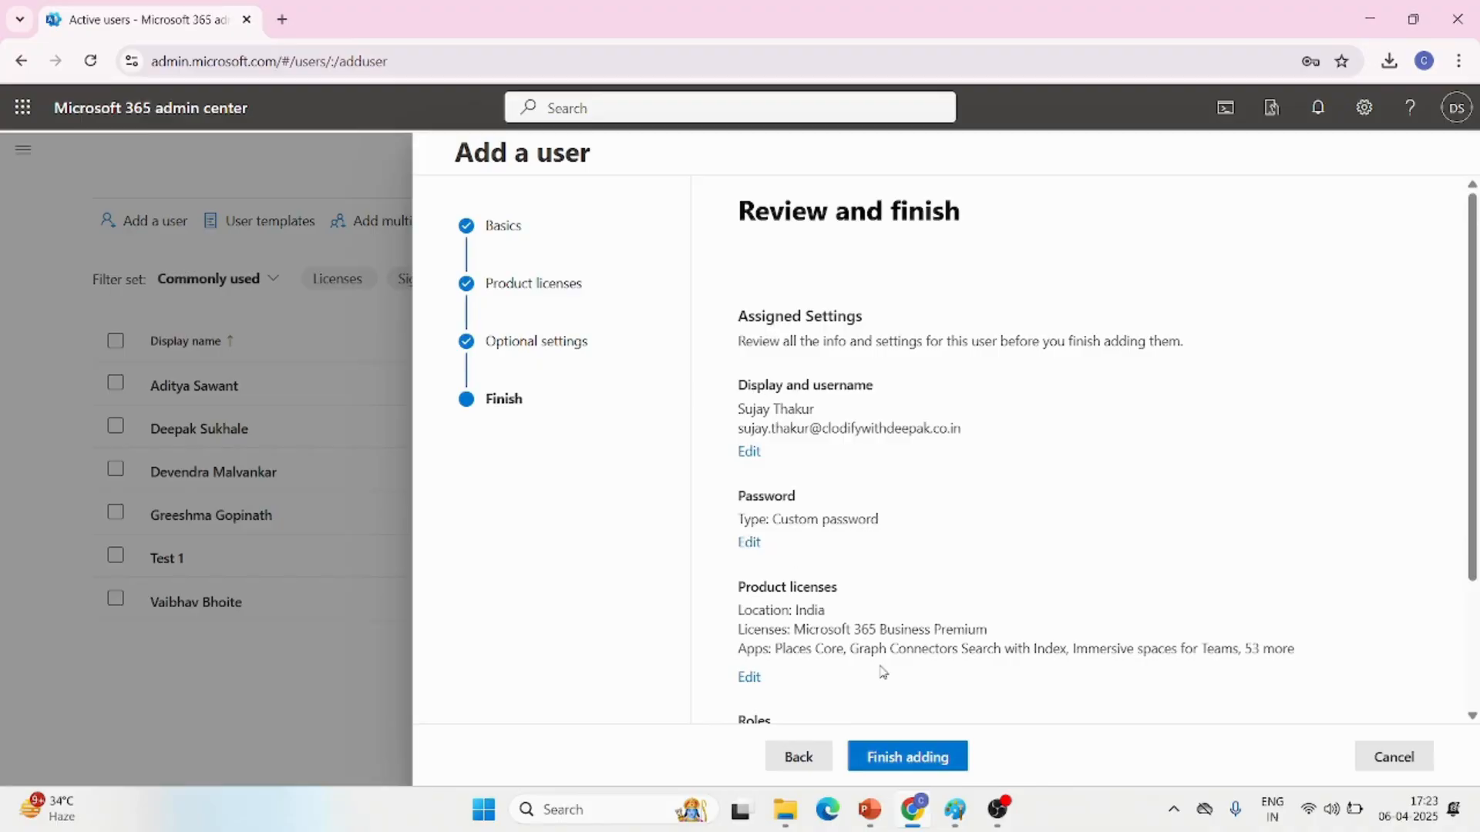
{"action": "scroll", "coordinate": [1012, 638], "scroll_direction": "down", "scroll_amount": 2}
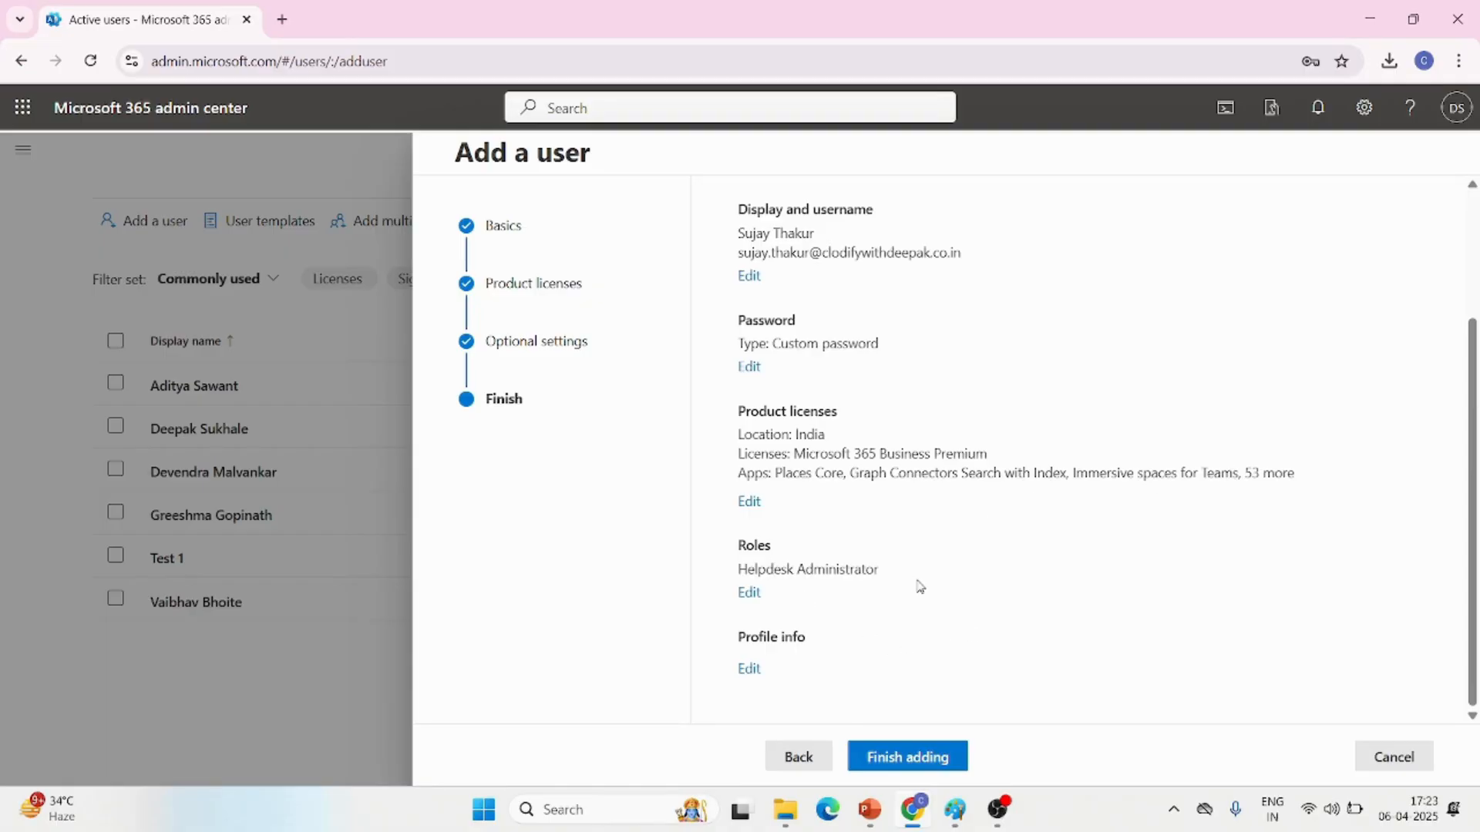
{"action": "left_click", "coordinate": [906, 759]}
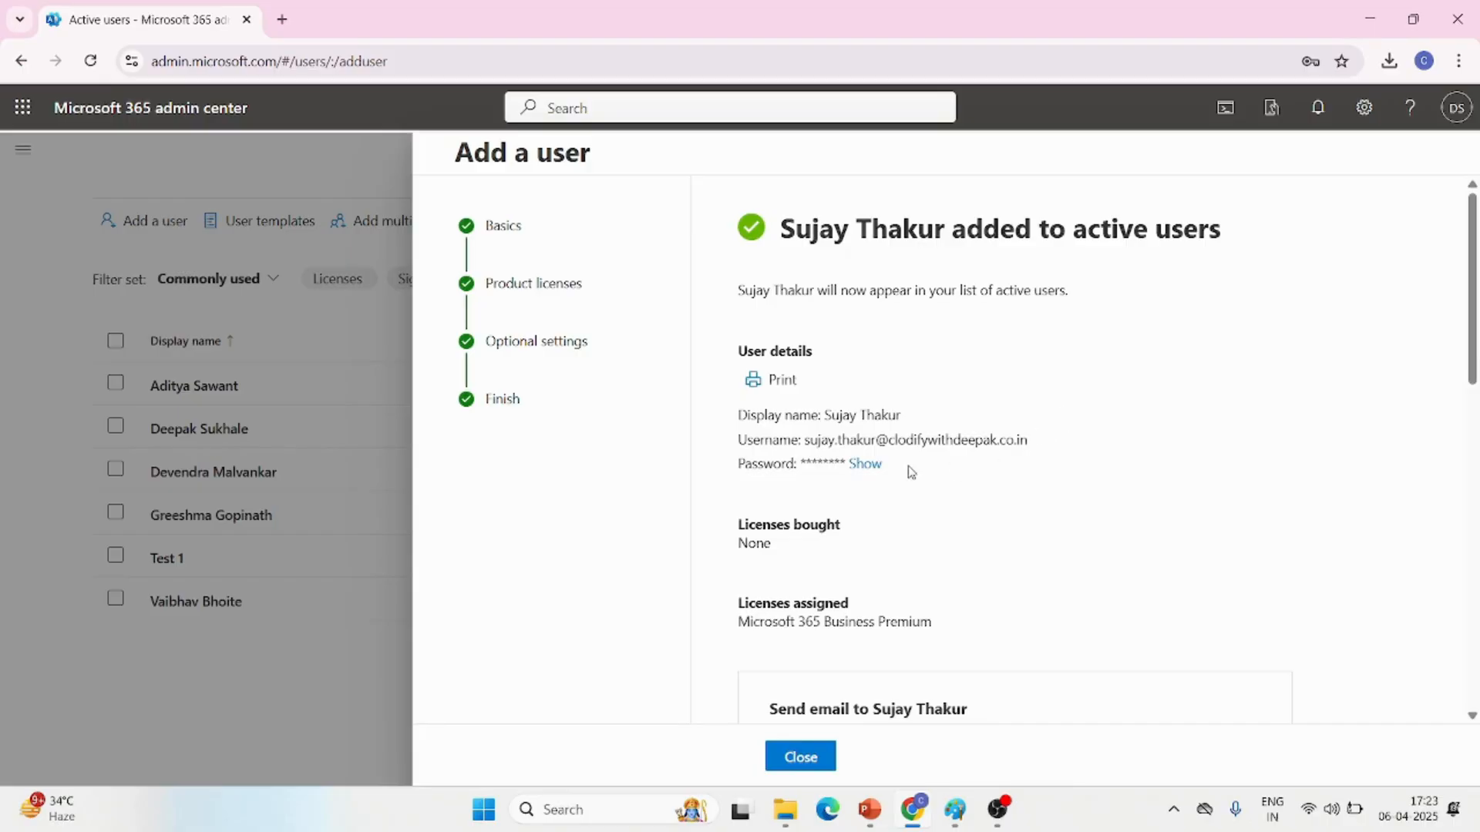
Copy the new user's username and open portal.office.com in a new incognito window
{"action": "left_click_drag", "start_coordinate": [1040, 449], "coordinate": [806, 444]}
{"action": "key", "text": "ctrl+c"}
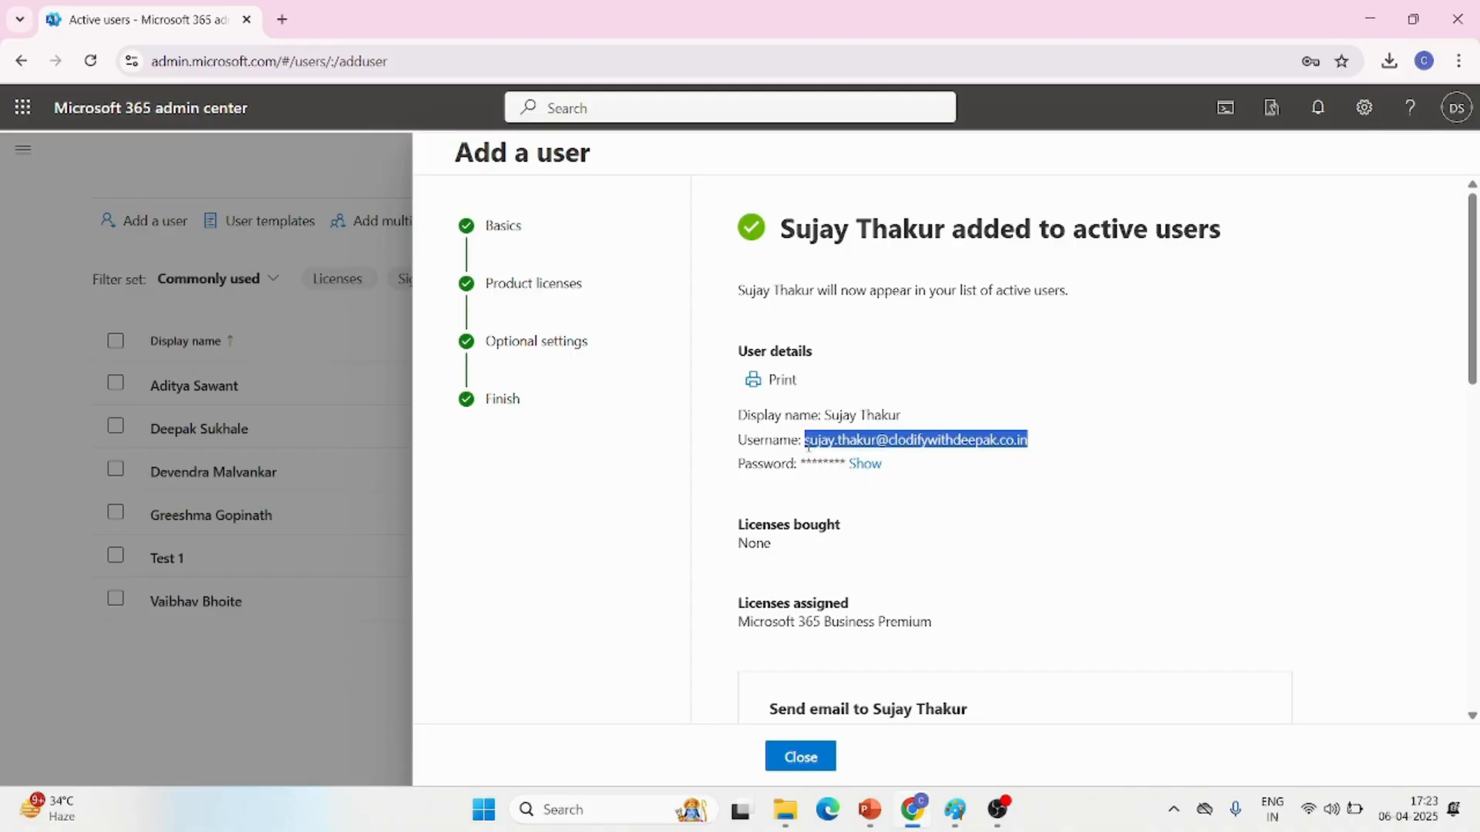
{"action": "left_click", "coordinate": [1458, 60]}
{"action": "left_click", "coordinate": [1316, 155]}
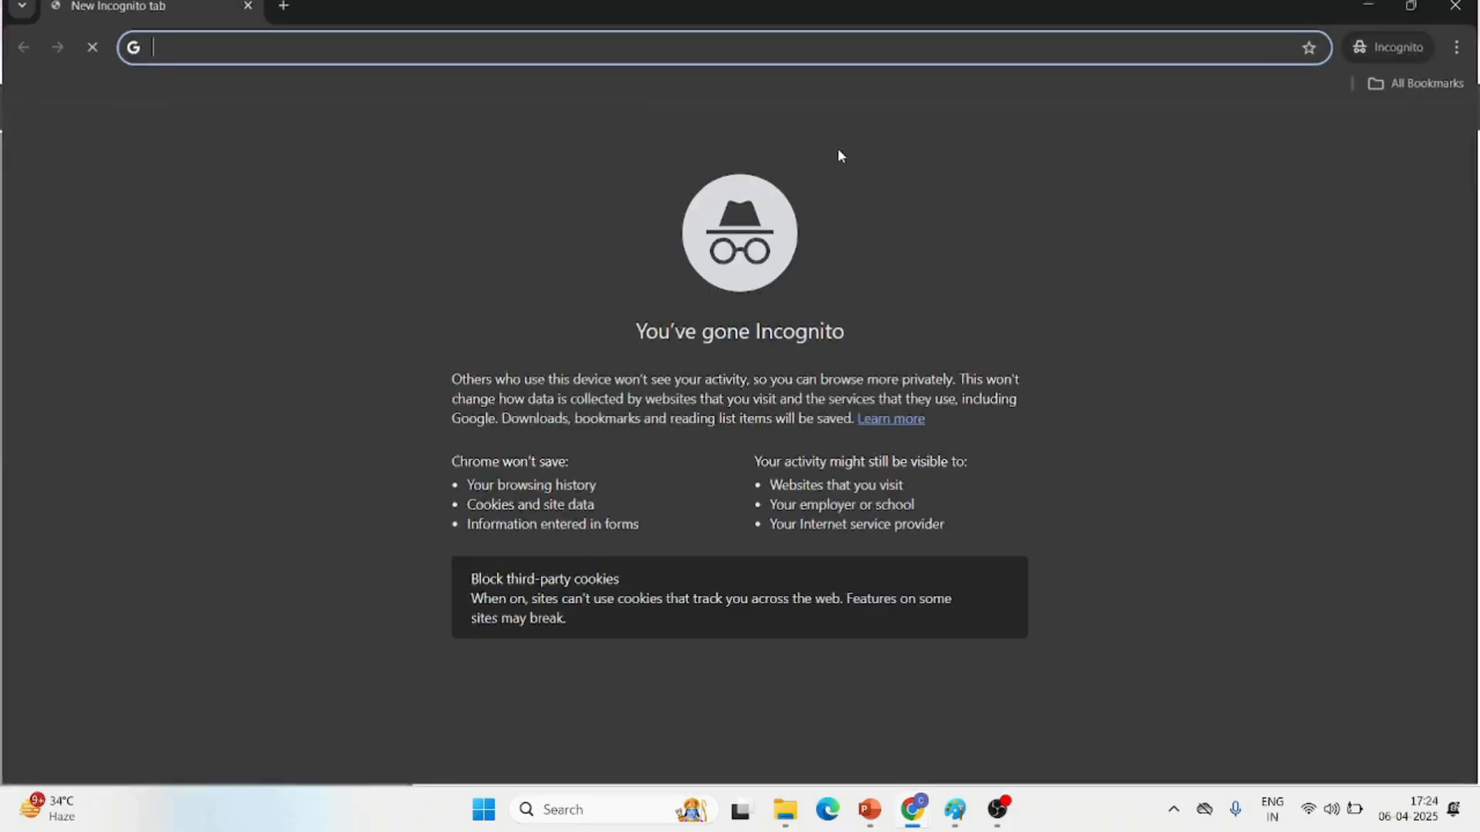
{"action": "type", "text": "port"}
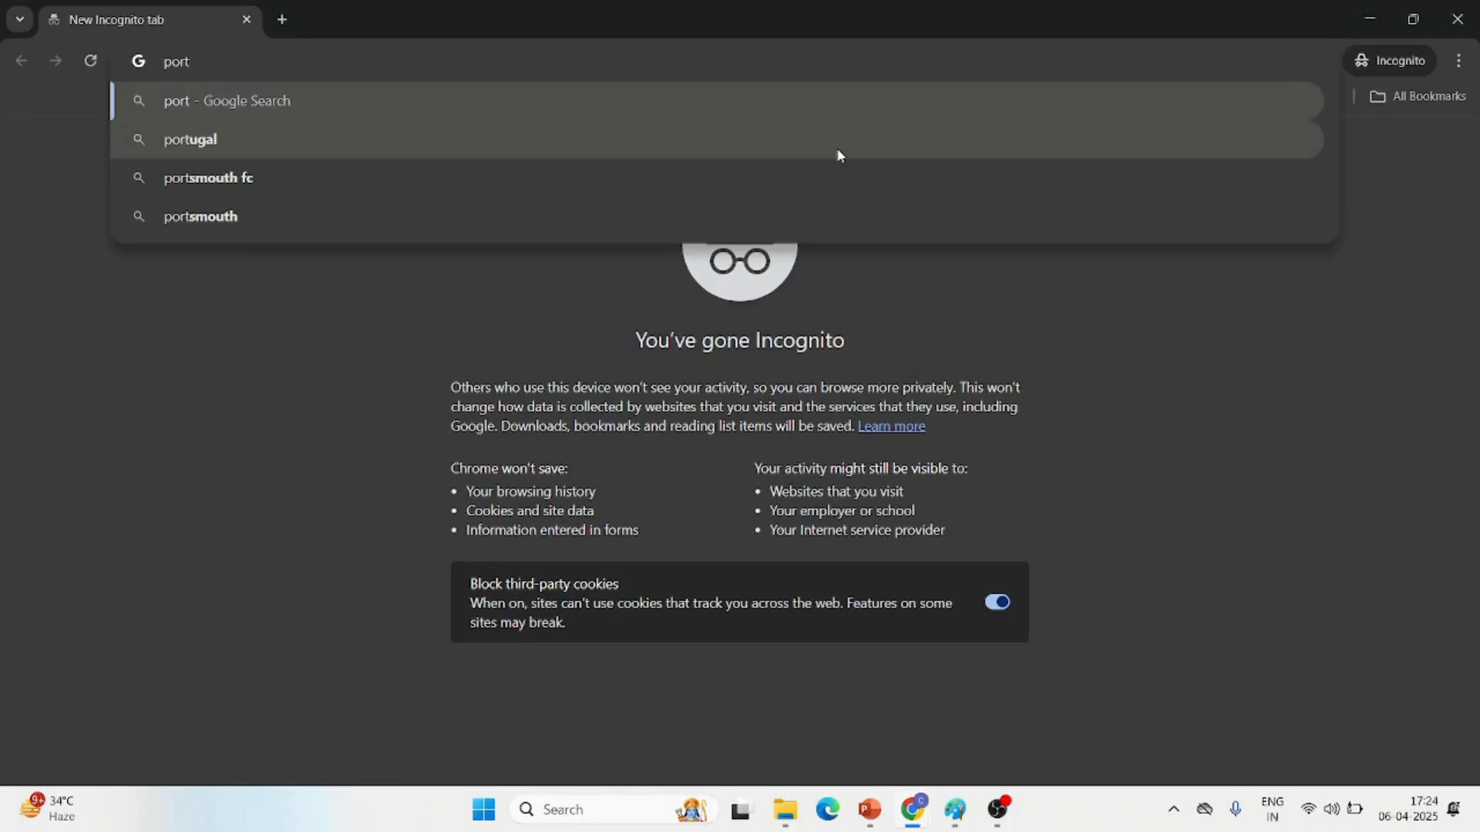
{"action": "type", "text": "al.of"}
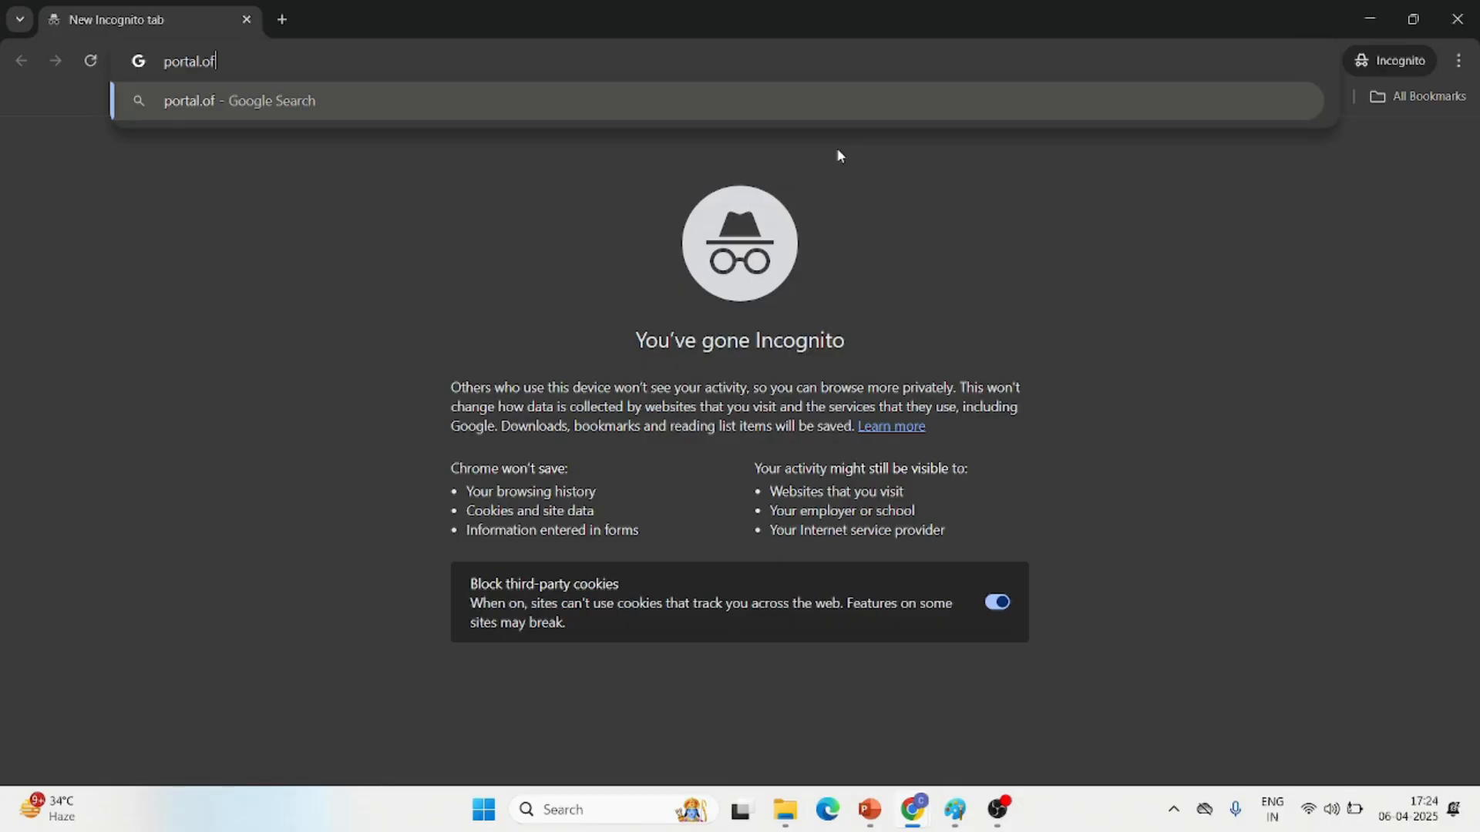
{"action": "type", "text": "fice.com"}
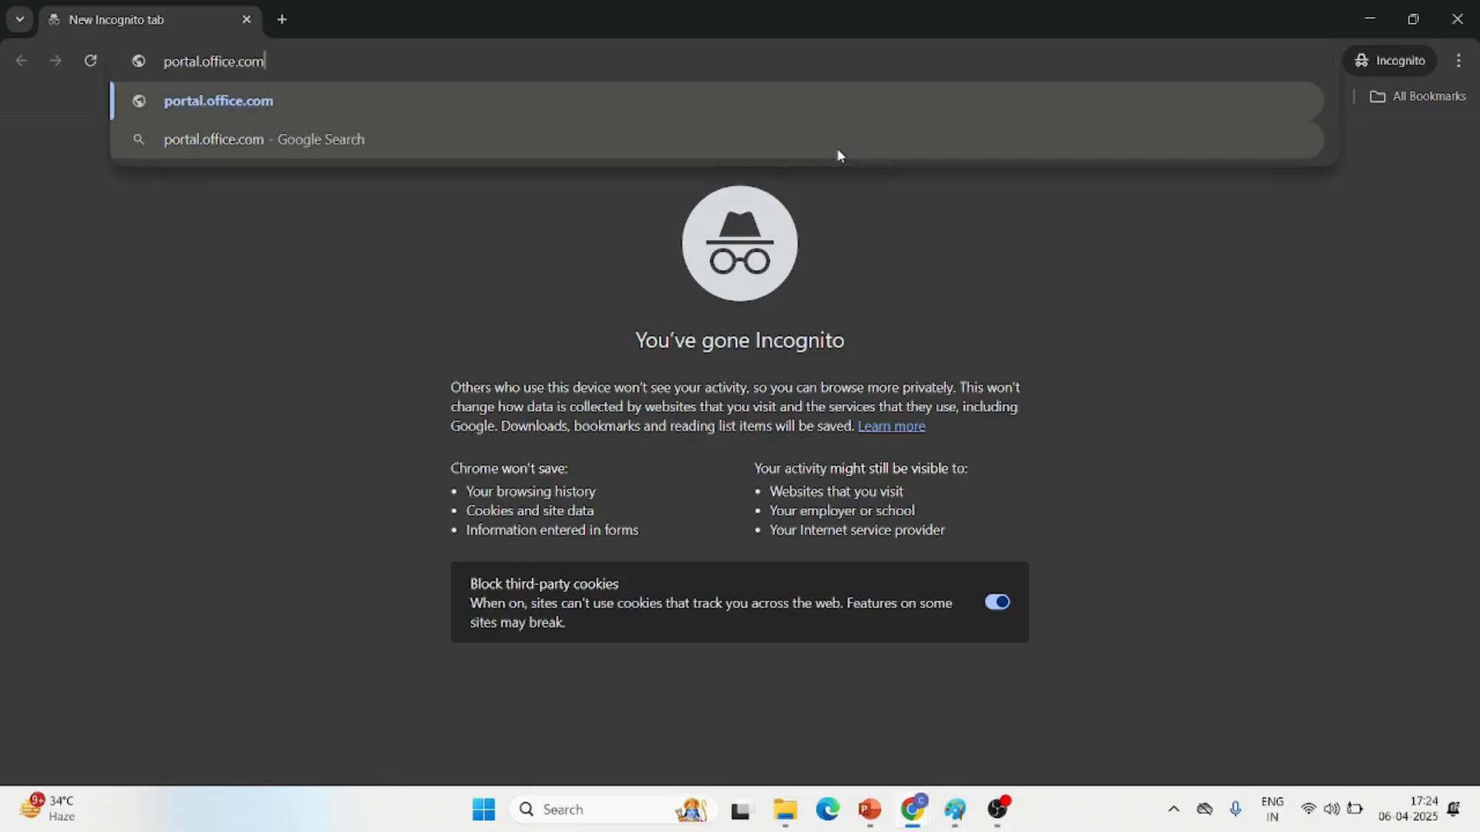
{"action": "key", "text": "Return"}
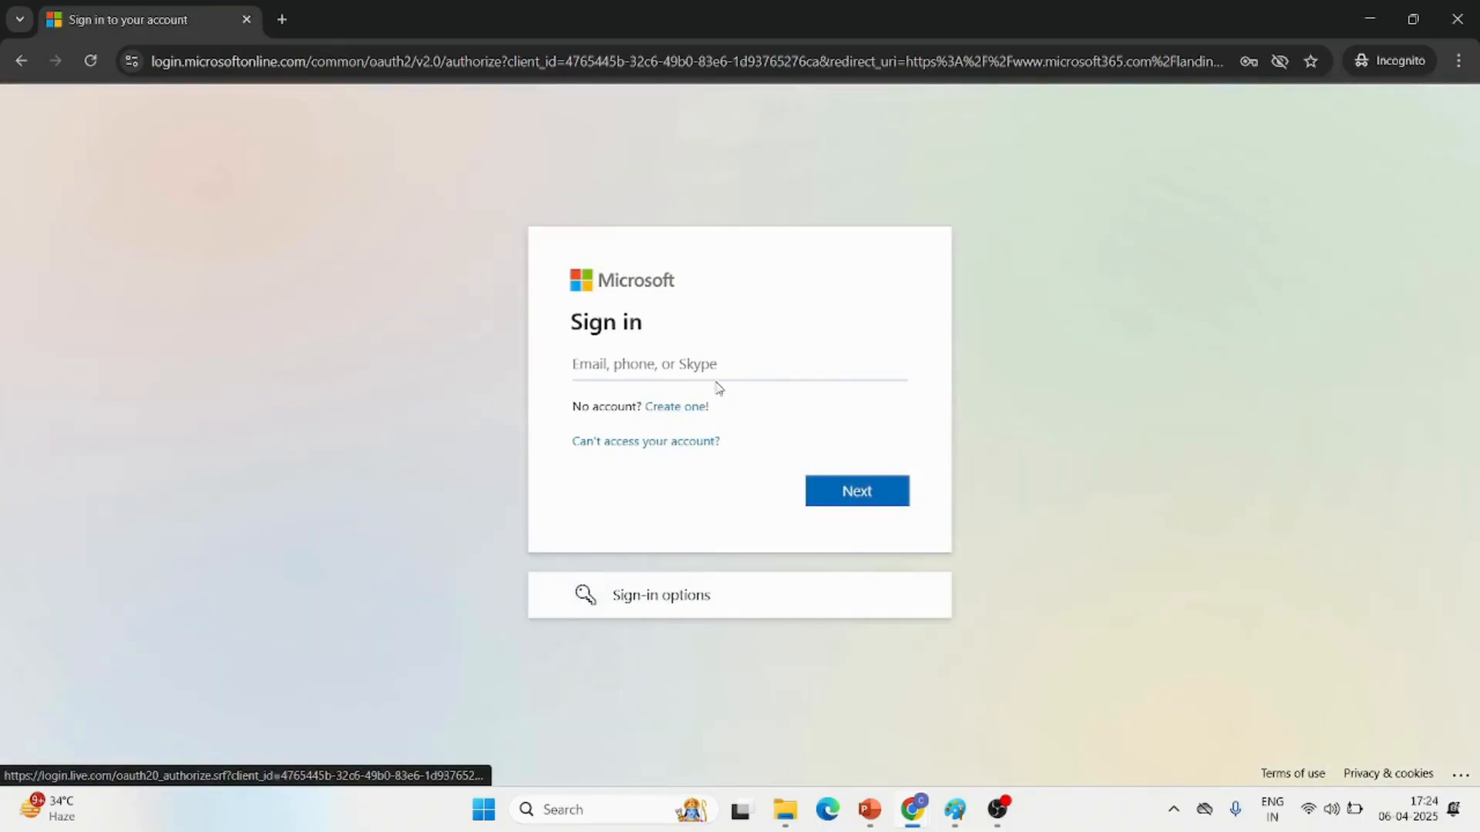
Sign in to Microsoft with the copied username and enter the new user's account password
{"action": "left_click", "coordinate": [718, 377]}
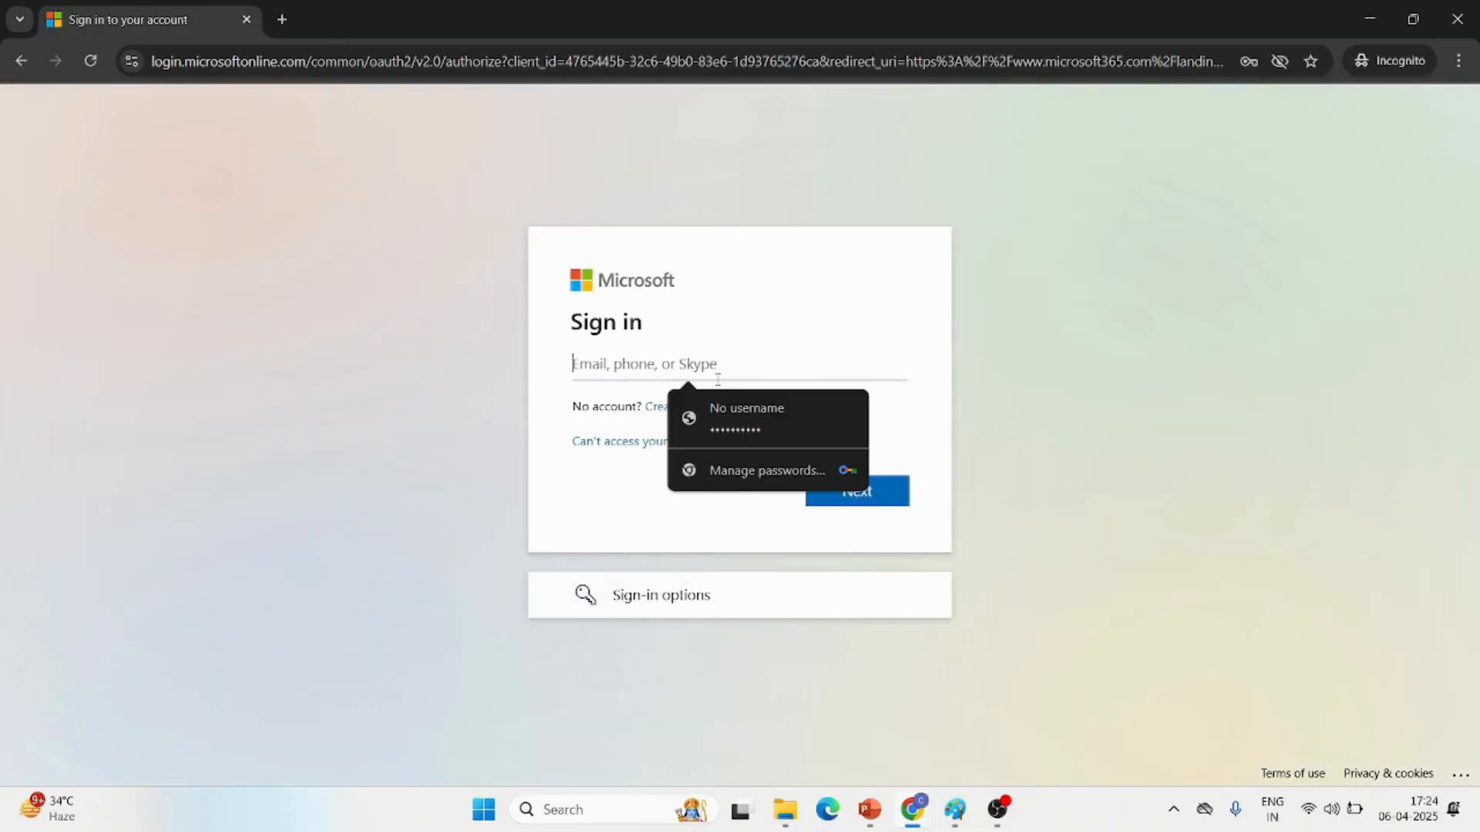
{"action": "key", "text": "ctrl+v"}
{"action": "key", "text": "Return"}
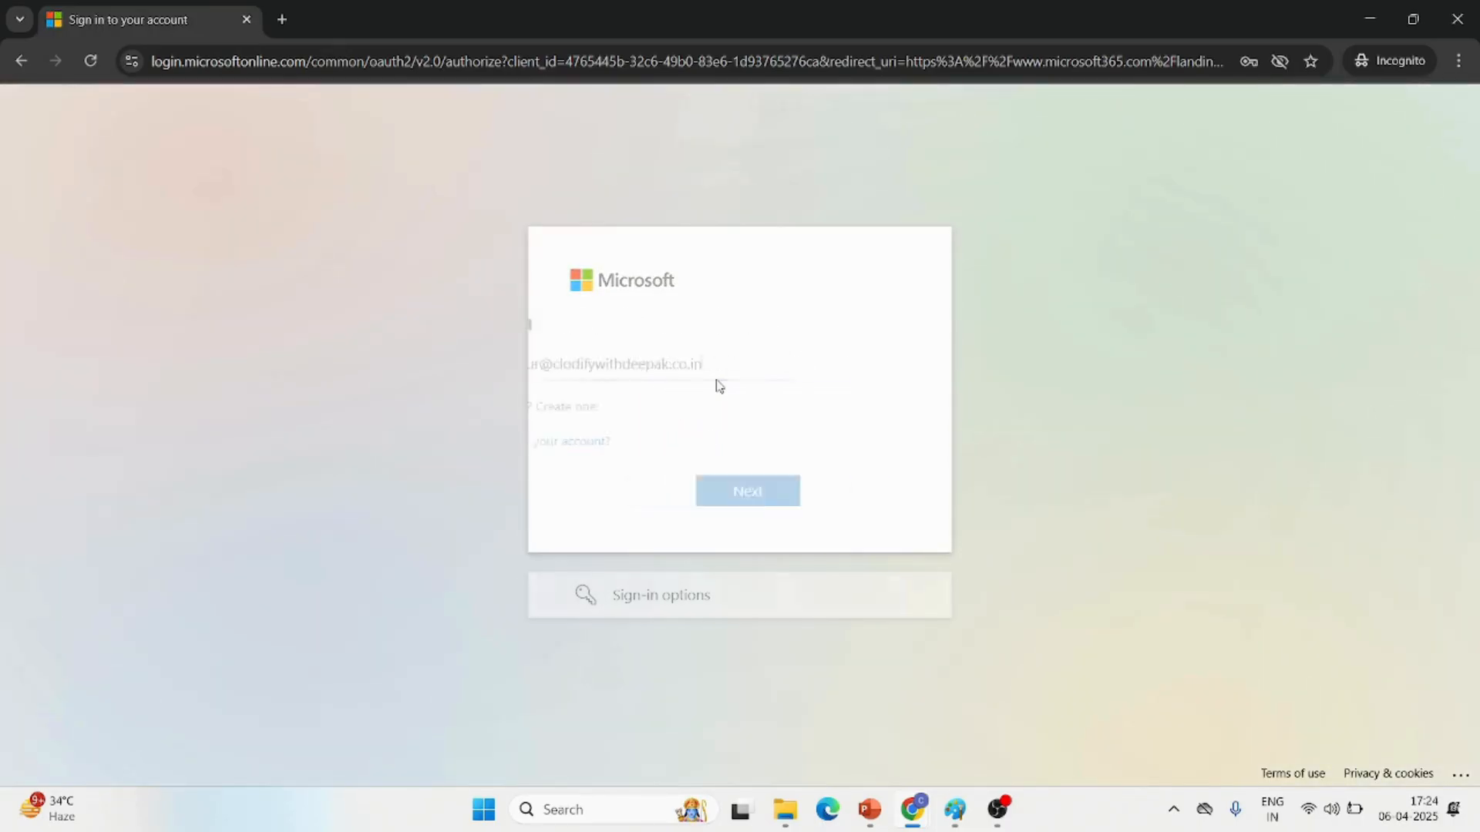
{"action": "type", "text": "********"}
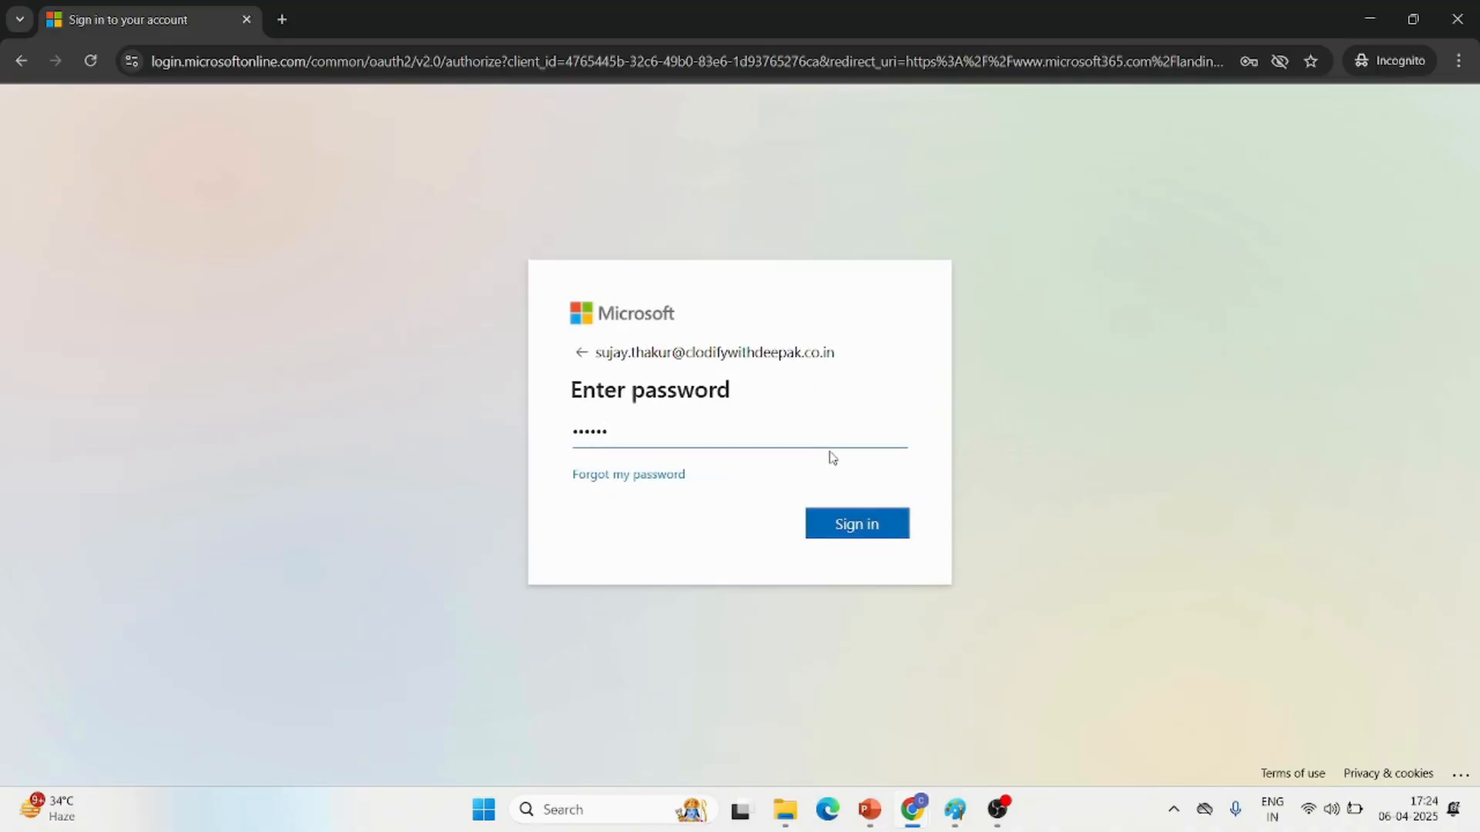
{"action": "key", "text": "Return"}
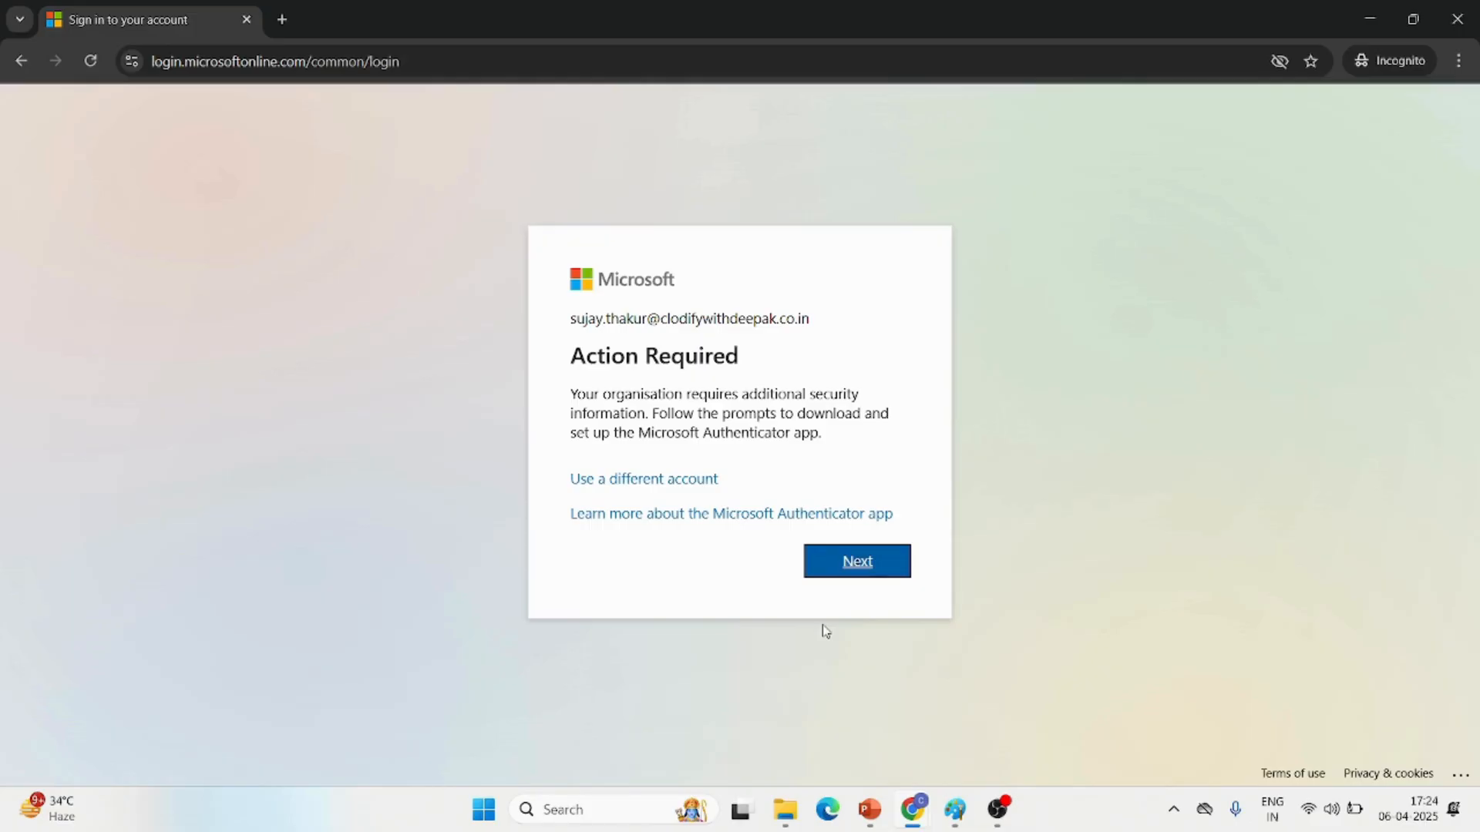
Register Microsoft Authenticator for the account using its QR code, and choose to stay signed in
{"action": "left_click", "coordinate": [839, 572]}
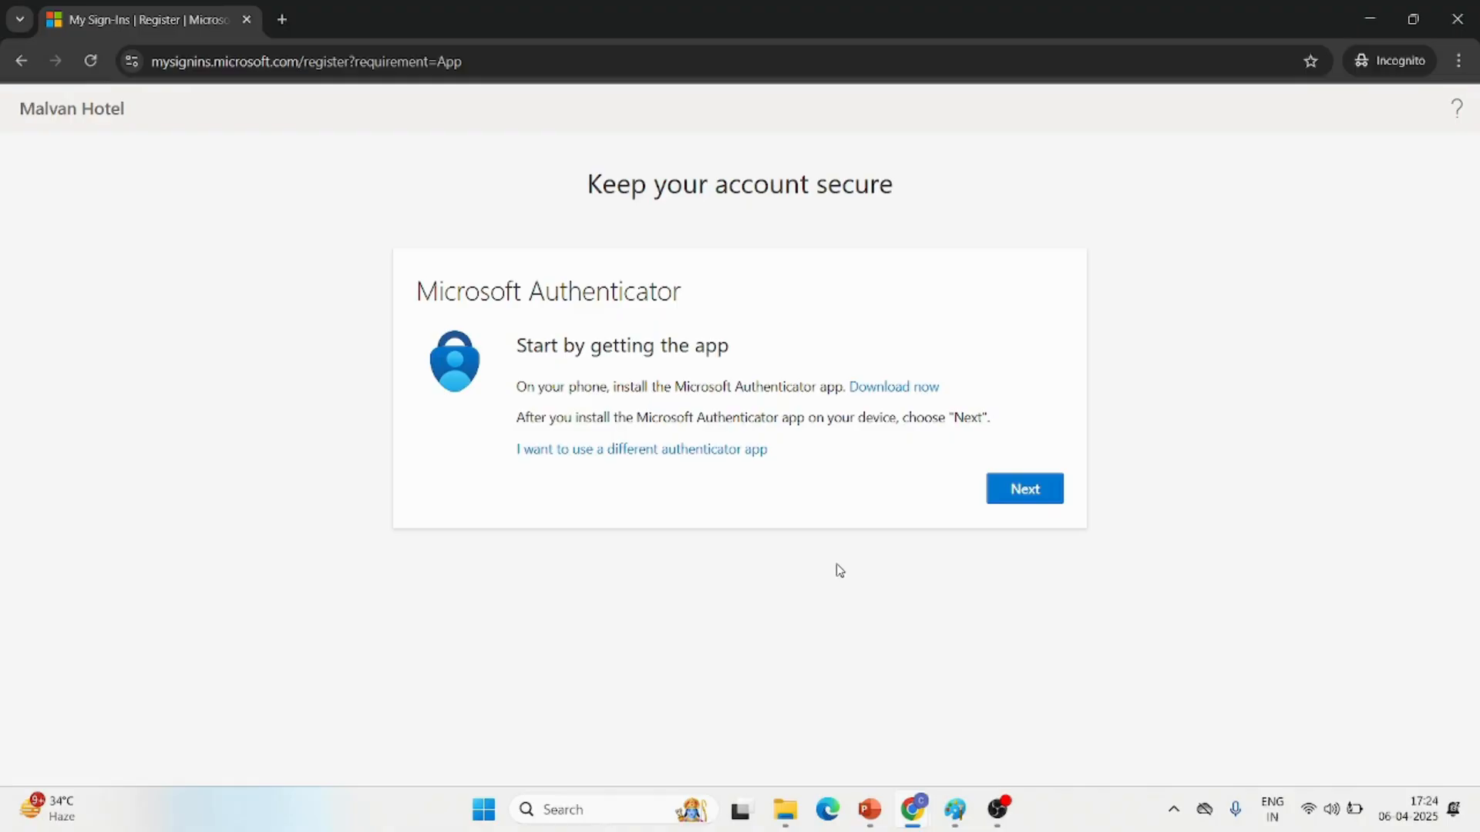
{"action": "left_click", "coordinate": [1019, 492]}
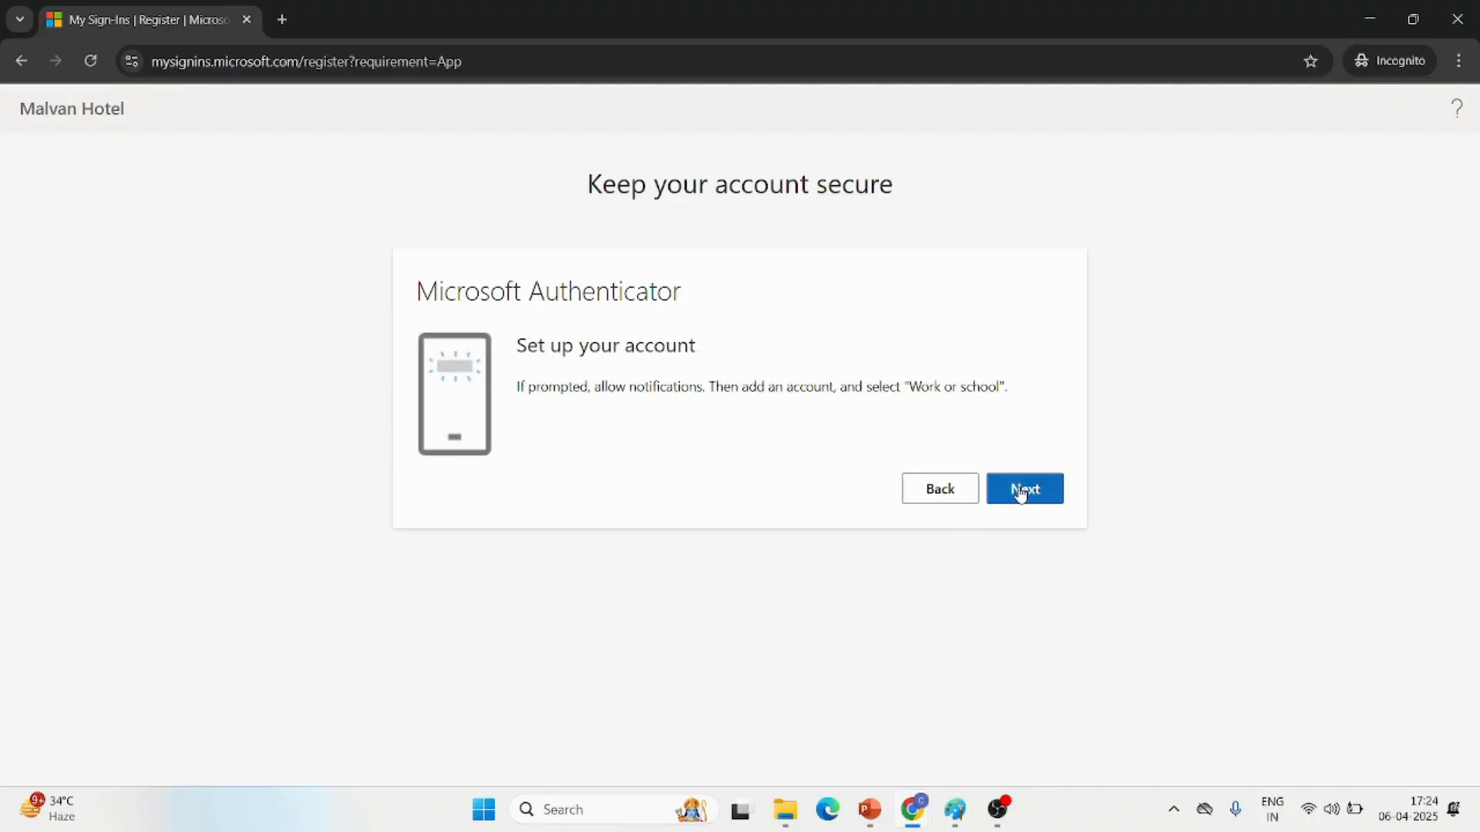
{"action": "left_click", "coordinate": [1031, 492]}
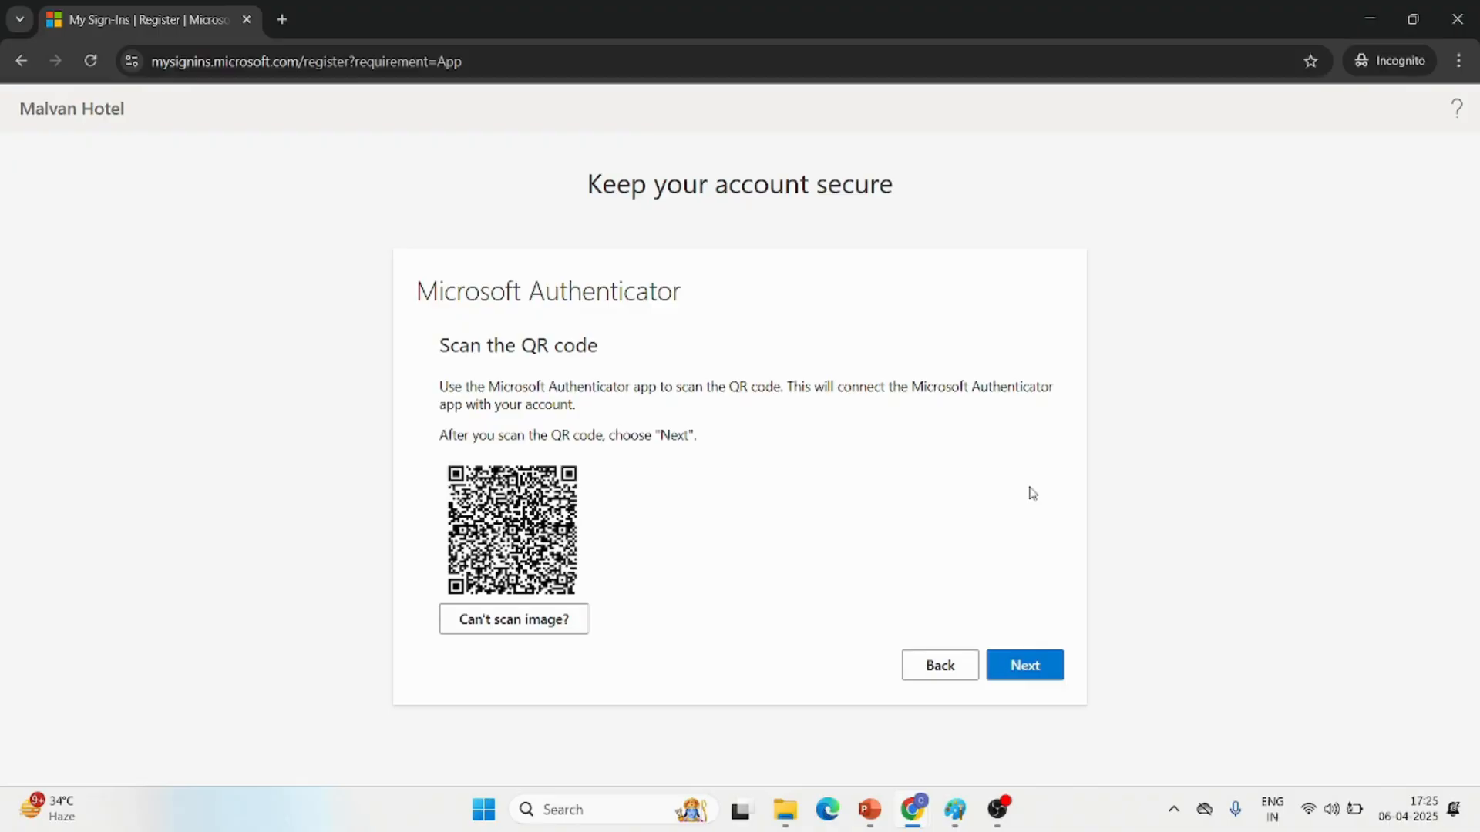
{"action": "left_click", "coordinate": [1032, 670]}
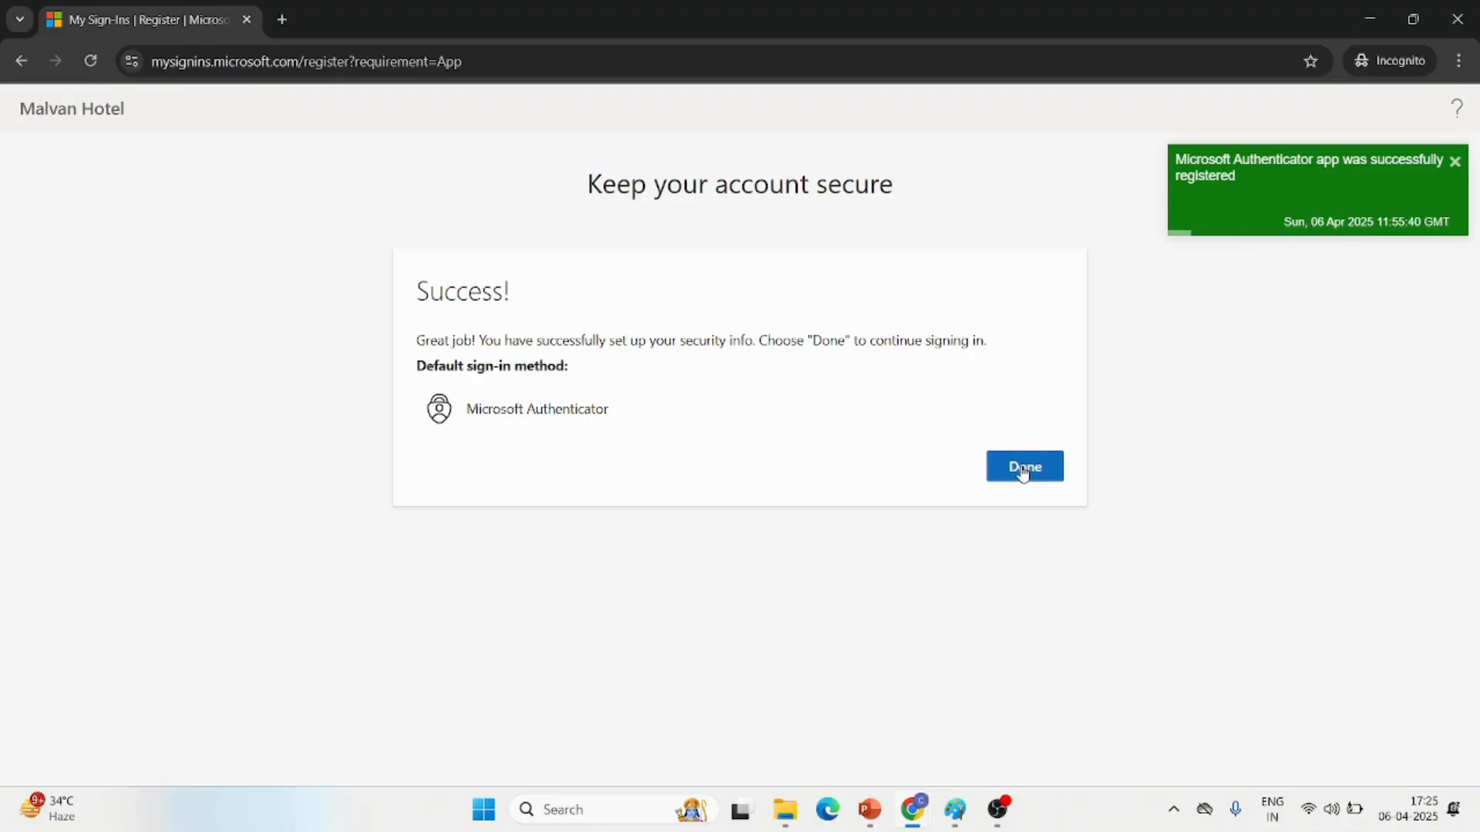
{"action": "left_click", "coordinate": [1022, 469]}
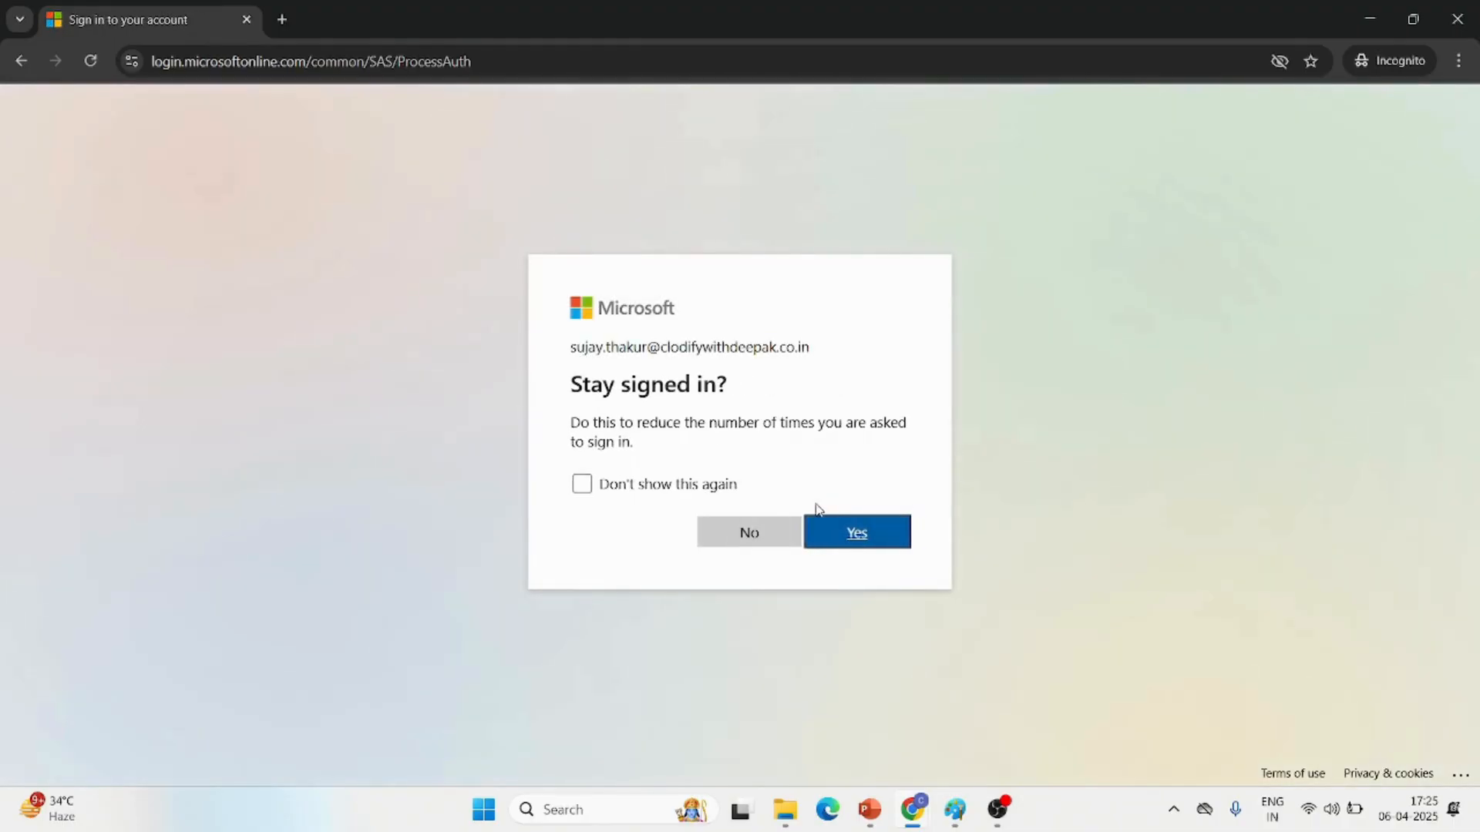
{"action": "left_click", "coordinate": [833, 536]}
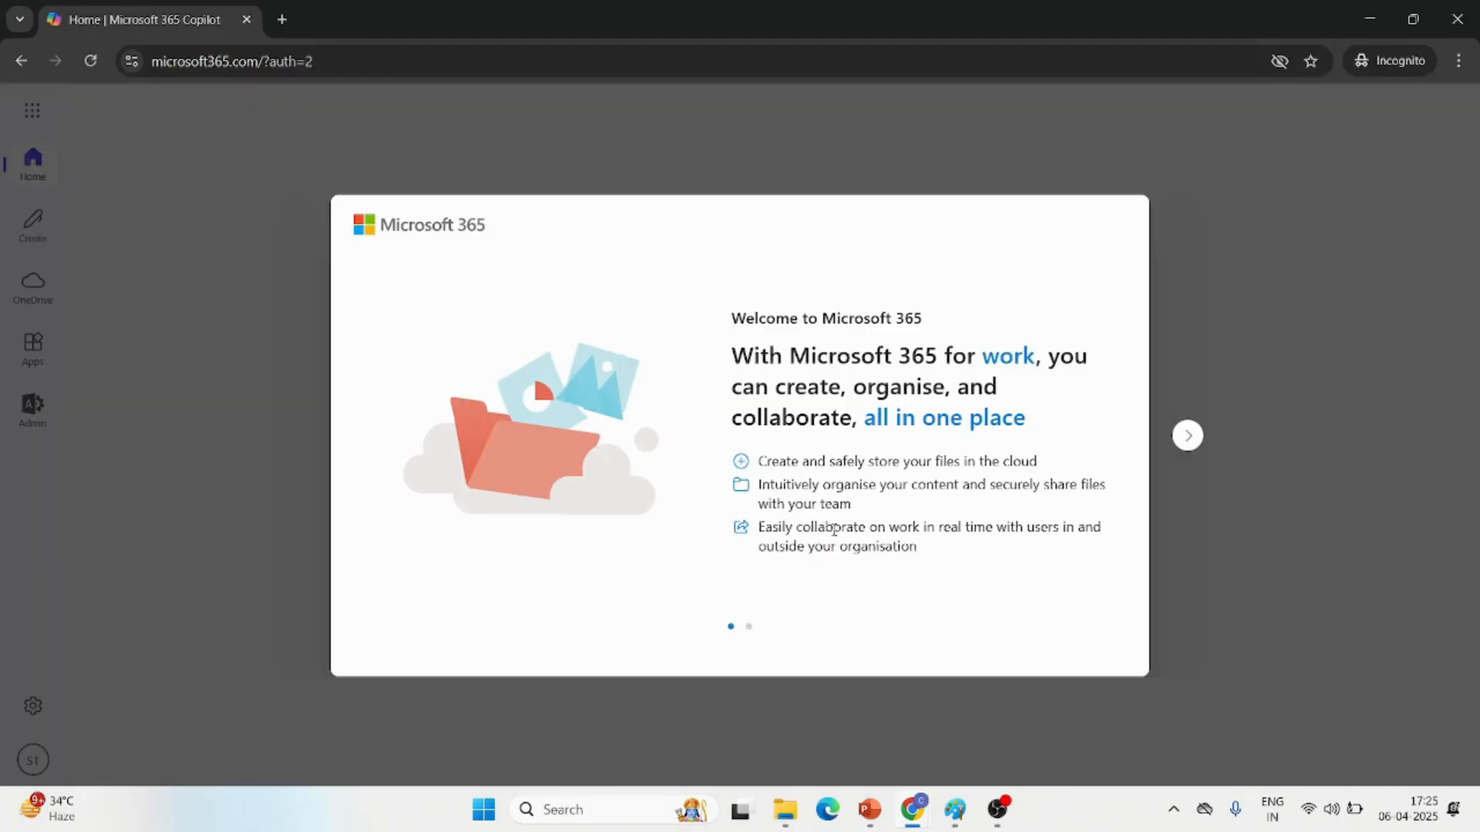
Dismiss the welcome and Copilot Chat introductions, and look over the user's apps in the app launcher
{"action": "left_click", "coordinate": [1186, 436]}
{"action": "left_click", "coordinate": [1187, 437]}
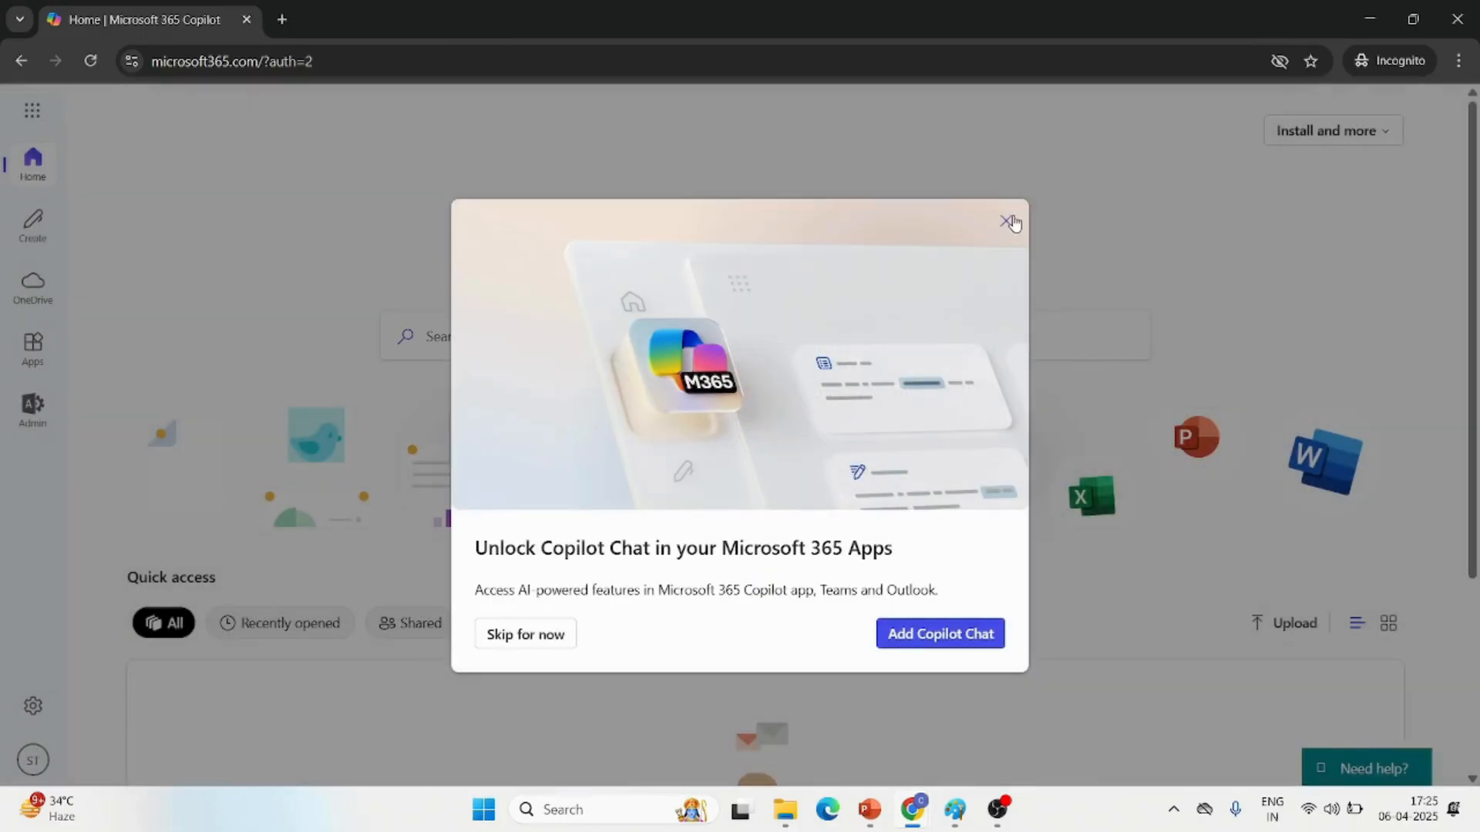
{"action": "left_click", "coordinate": [1008, 221]}
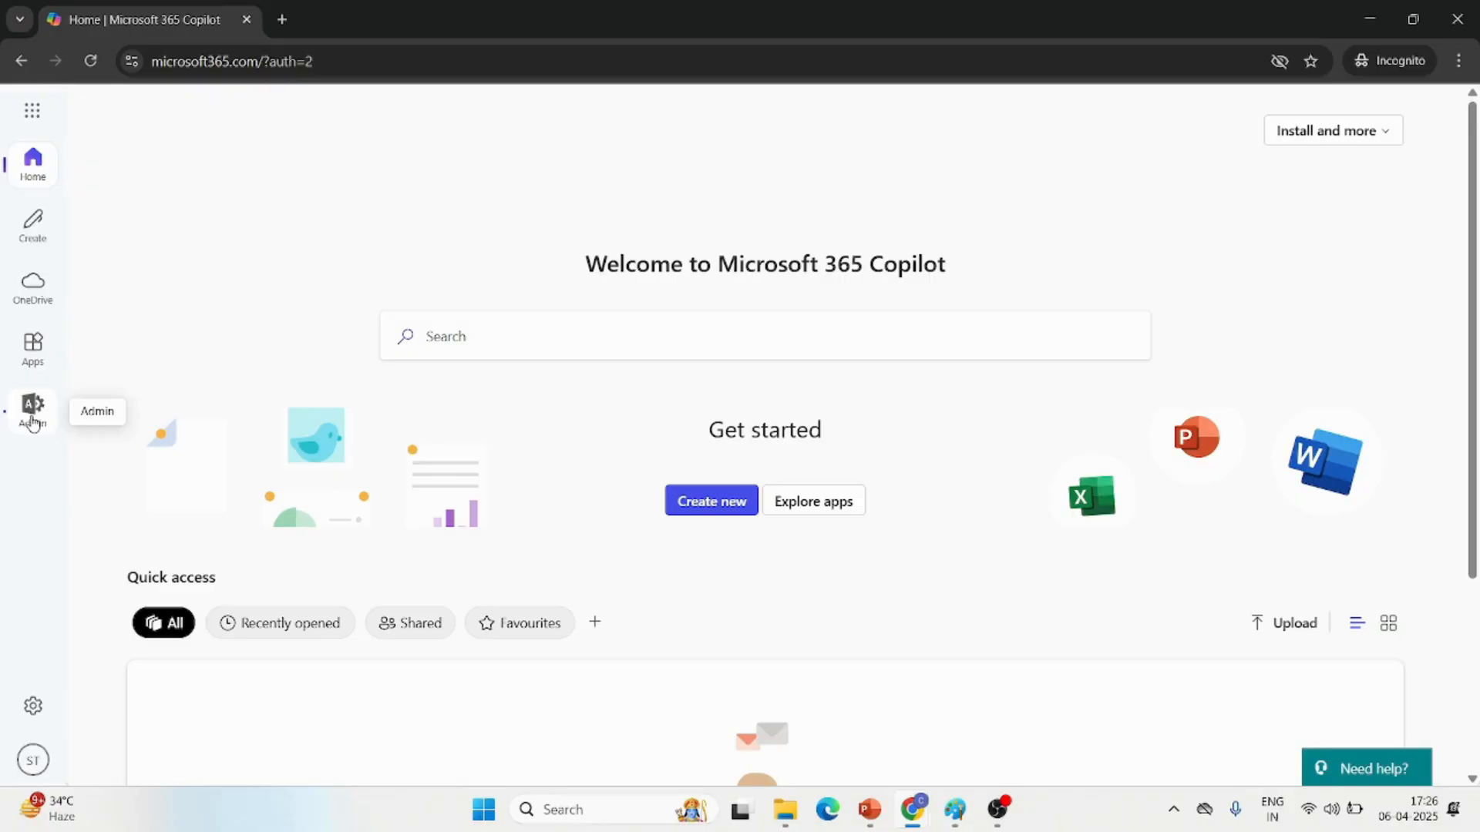
{"action": "left_click", "coordinate": [32, 110]}
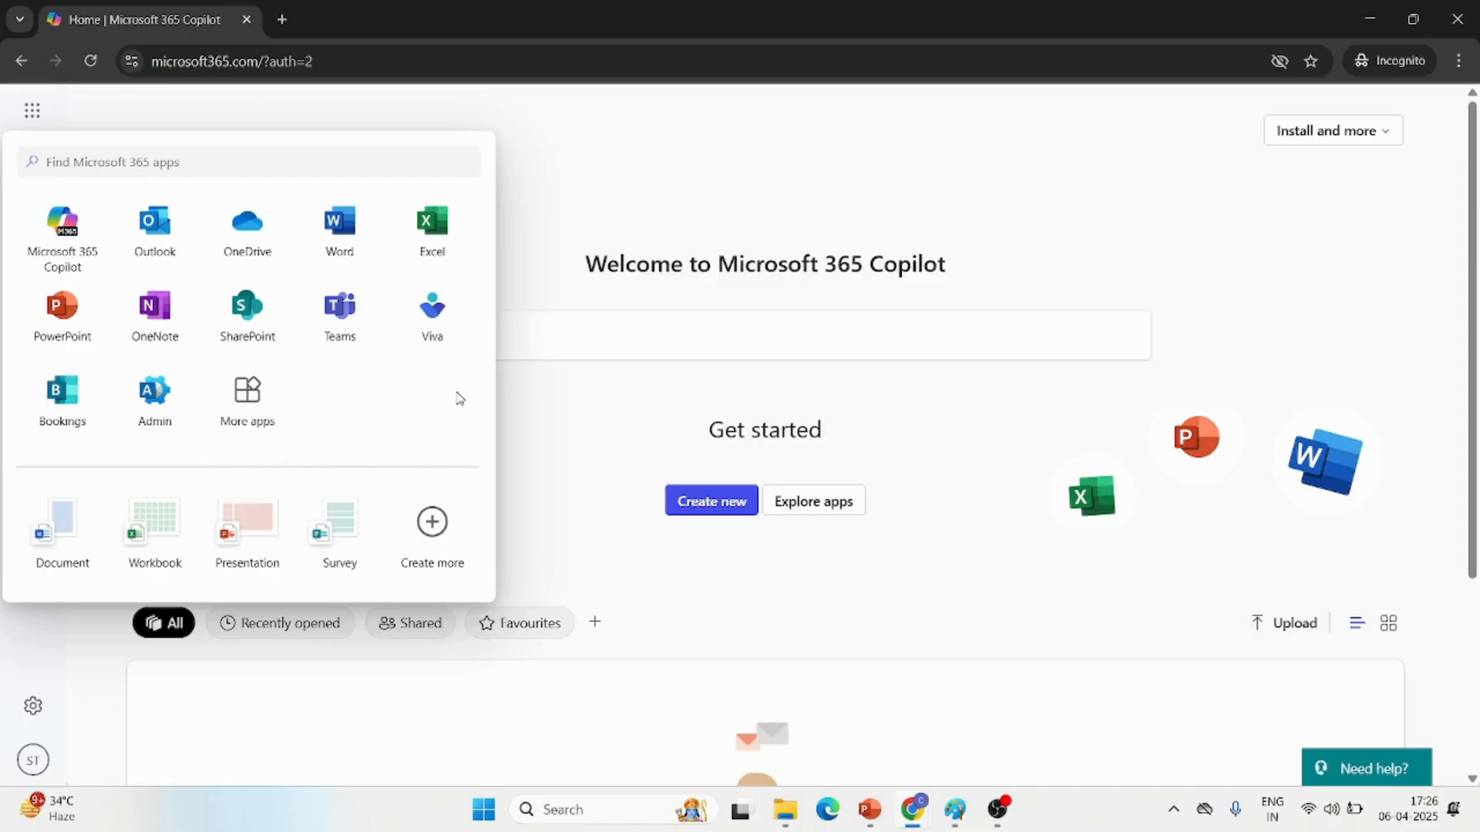
{"action": "left_click", "coordinate": [604, 409]}
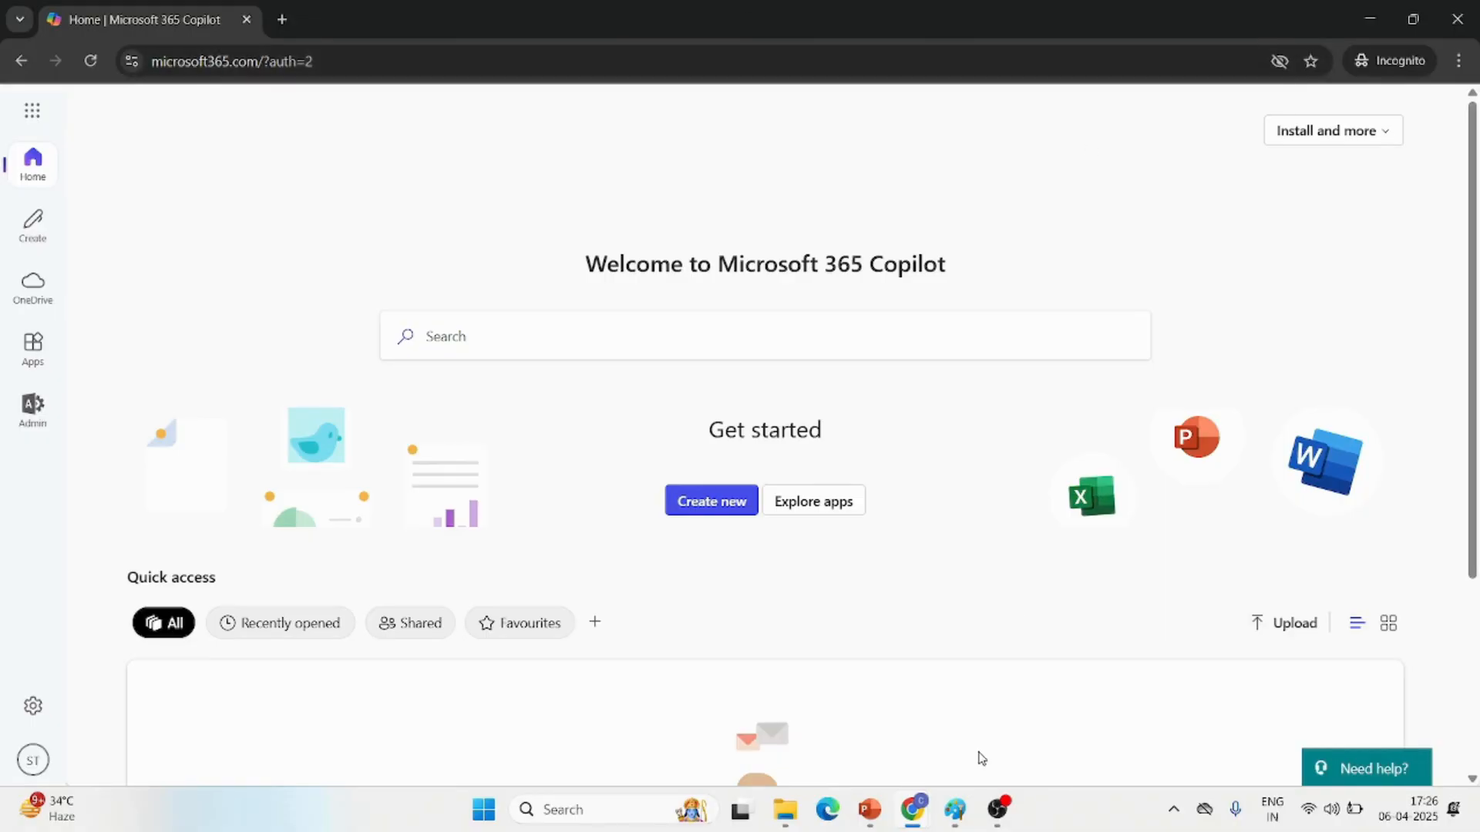
Switch back to the Microsoft 365 admin center, close the add-user confirmation and refresh the active users list
{"action": "mouse_move", "coordinate": [912, 811]}
{"action": "left_click", "coordinate": [790, 705]}
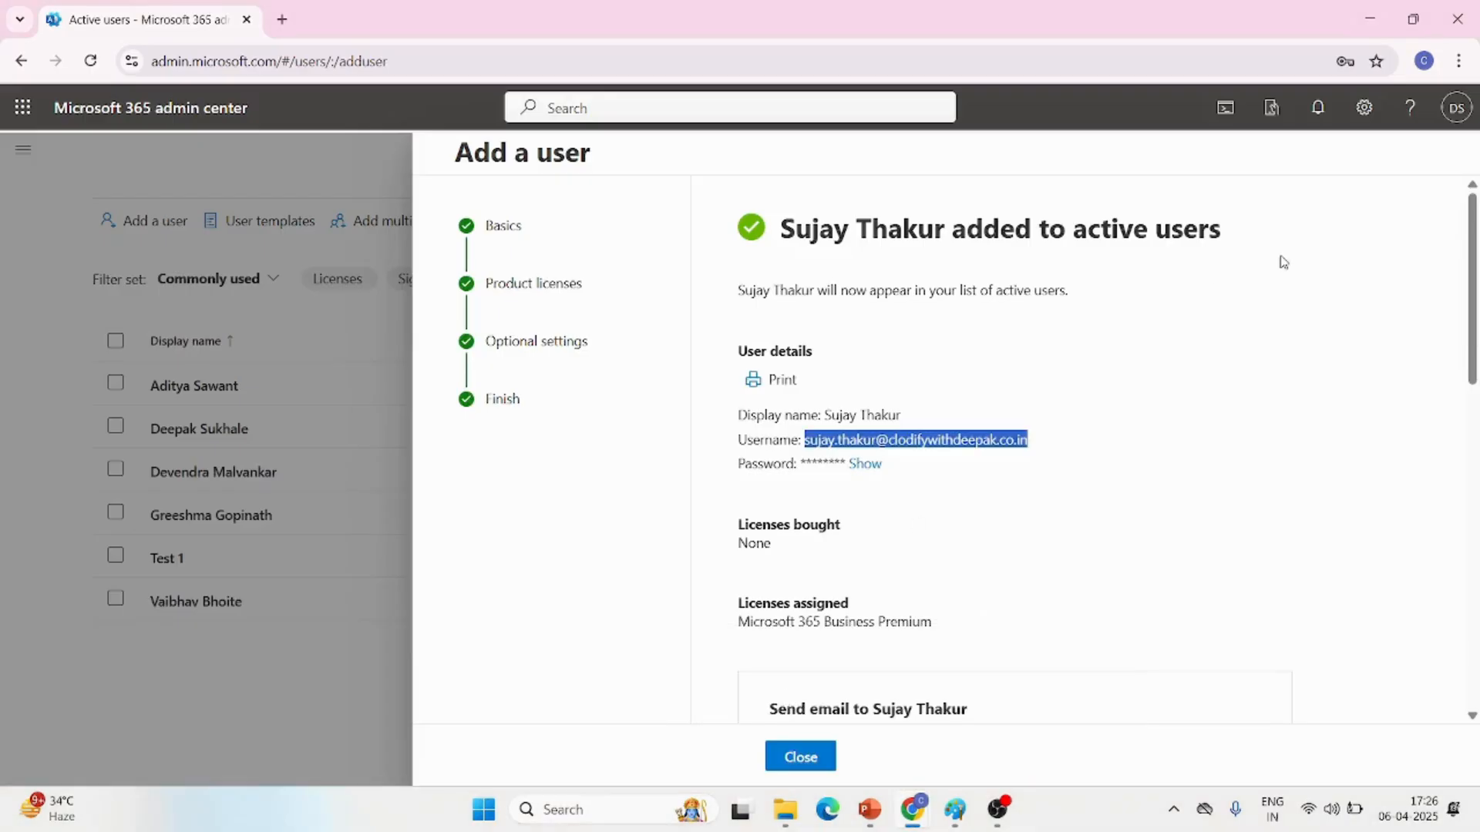
{"action": "left_click", "coordinate": [800, 758]}
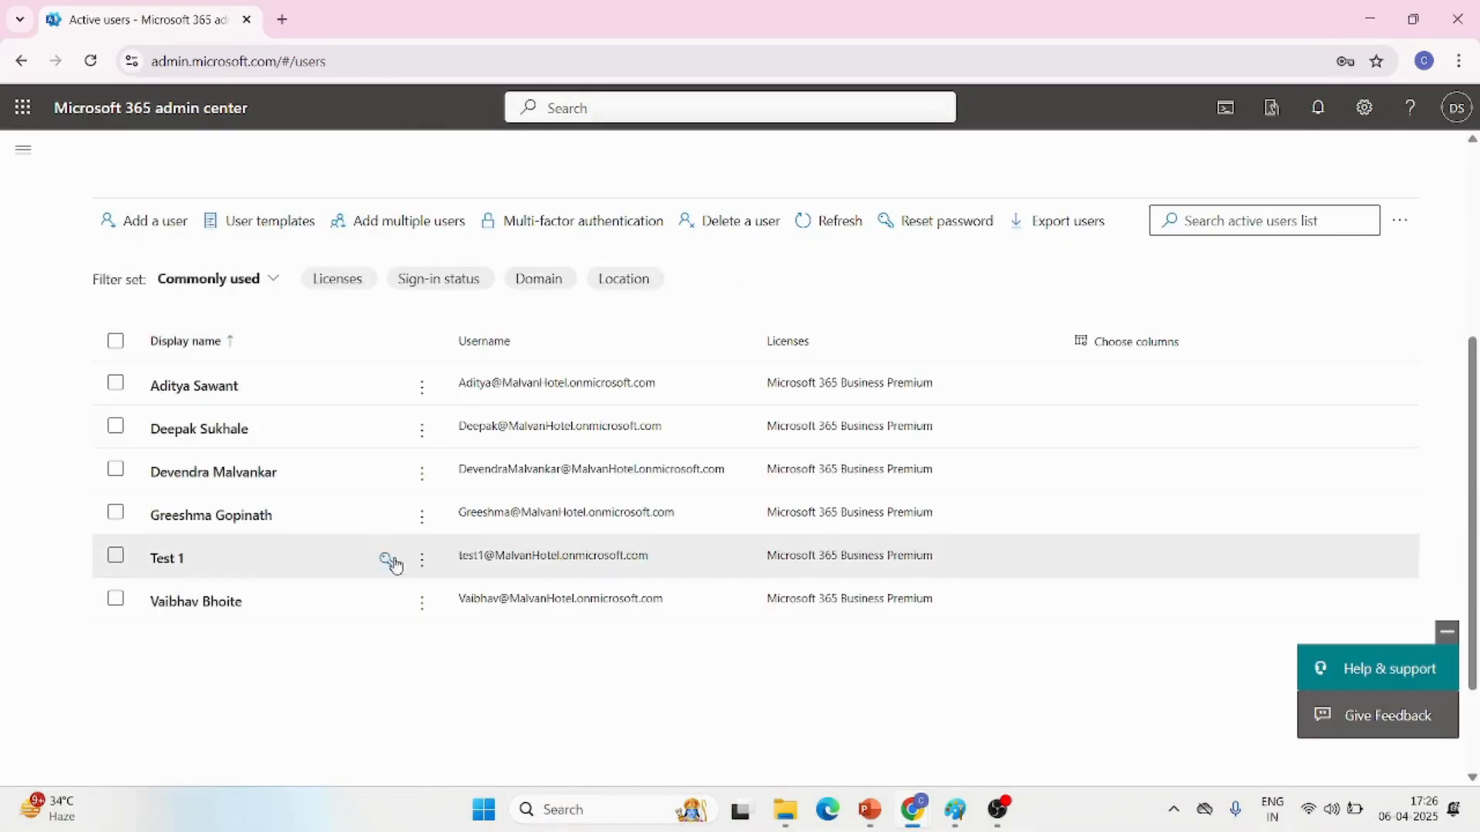
{"action": "left_click", "coordinate": [9, 154]}
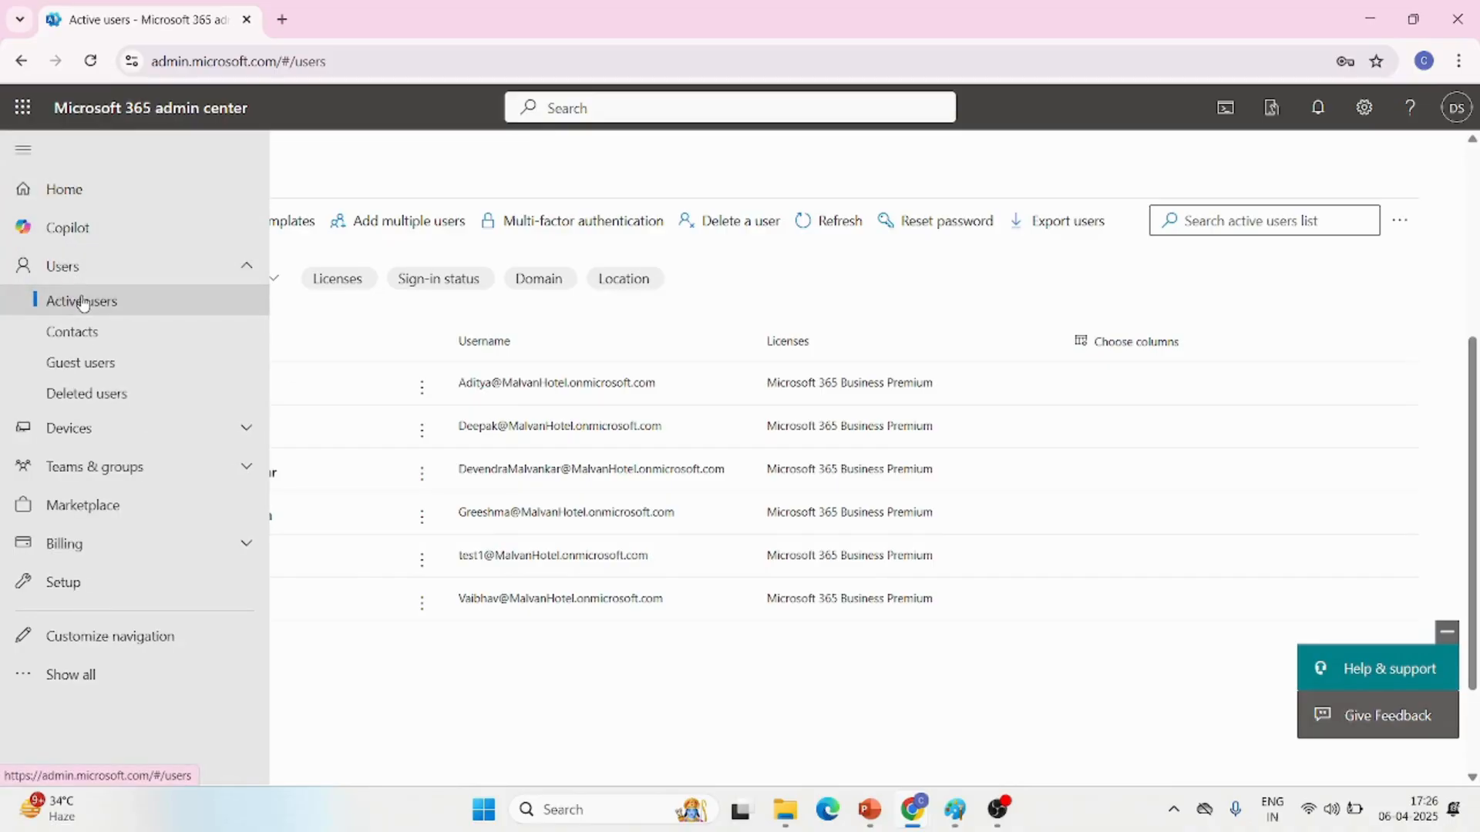
{"action": "left_click", "coordinate": [389, 455]}
{"action": "left_click", "coordinate": [829, 231]}
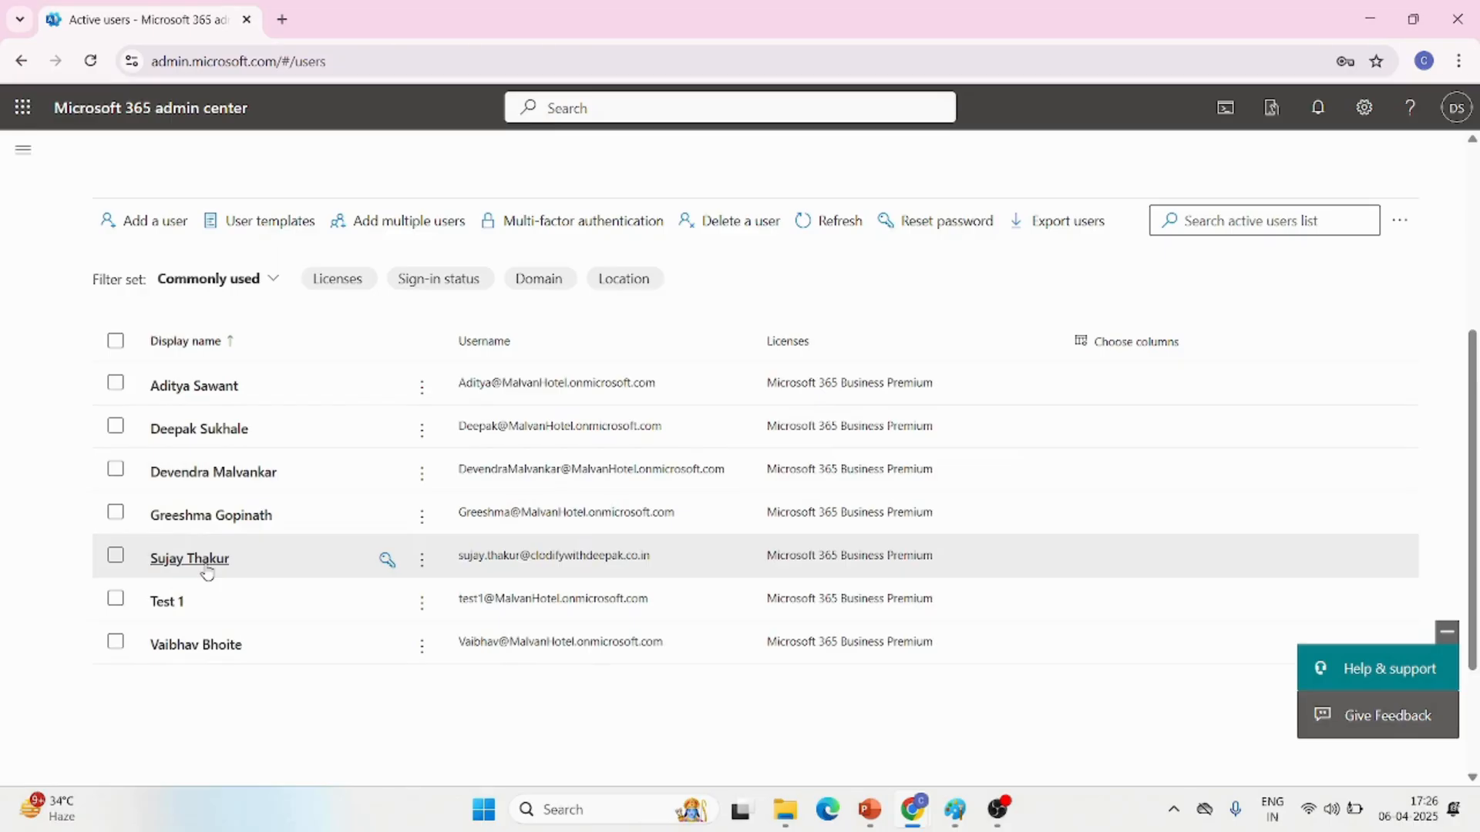
Open the new user's account details and review the username, email, alias and sign-in activity pages
{"action": "left_click", "coordinate": [205, 567]}
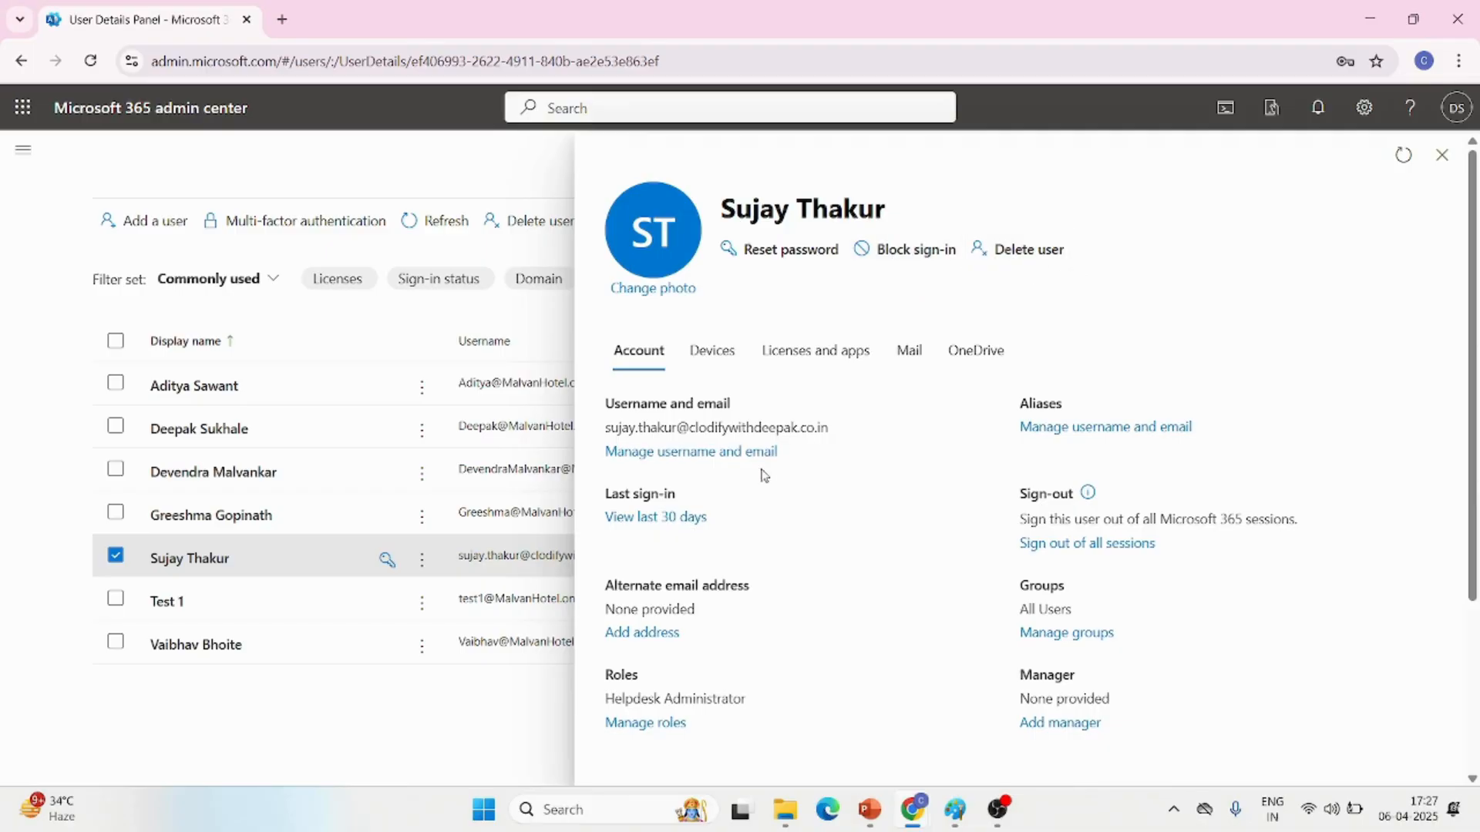
{"action": "left_click", "coordinate": [690, 451]}
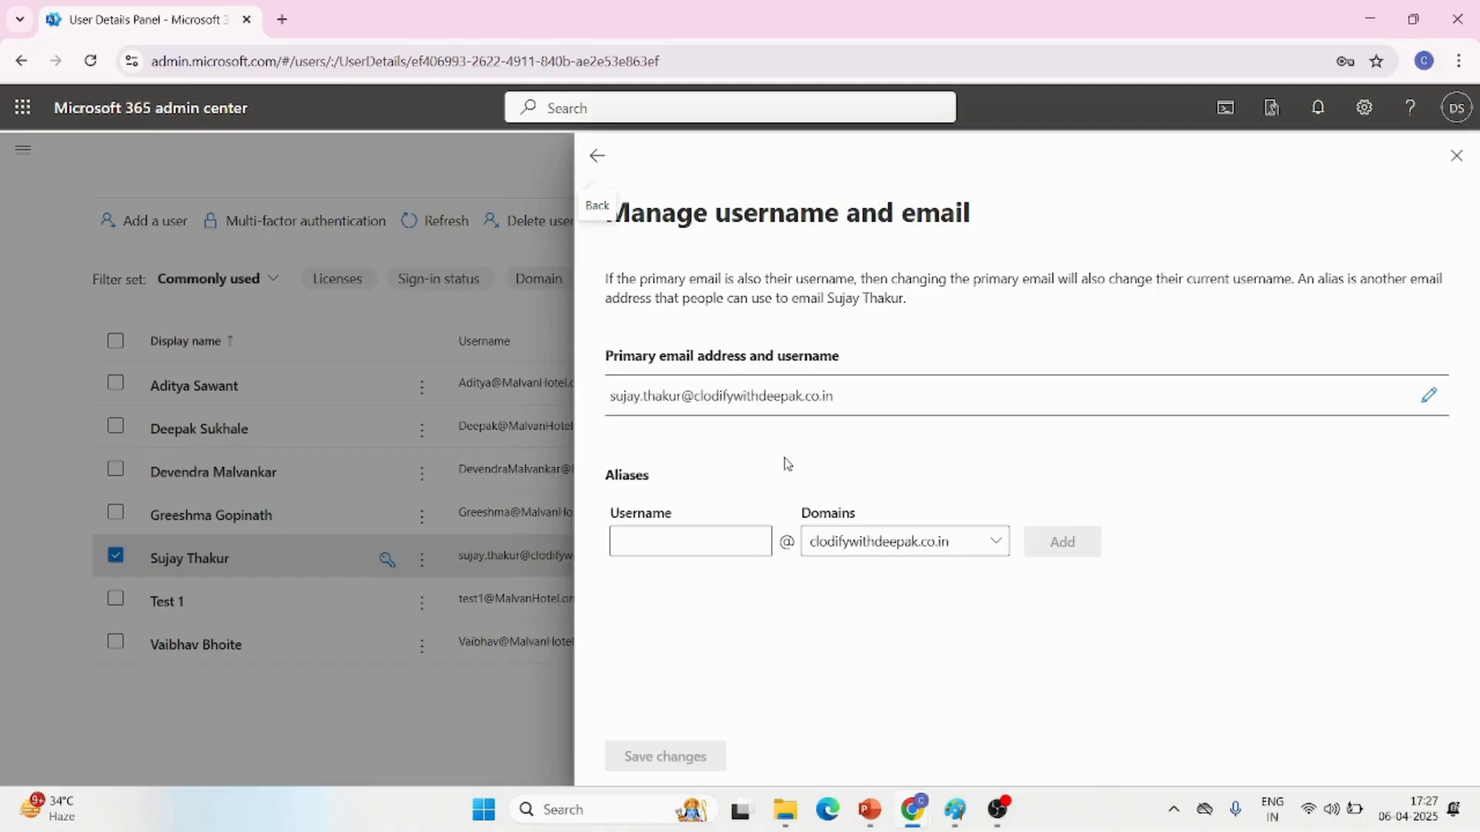
{"action": "left_click", "coordinate": [597, 156]}
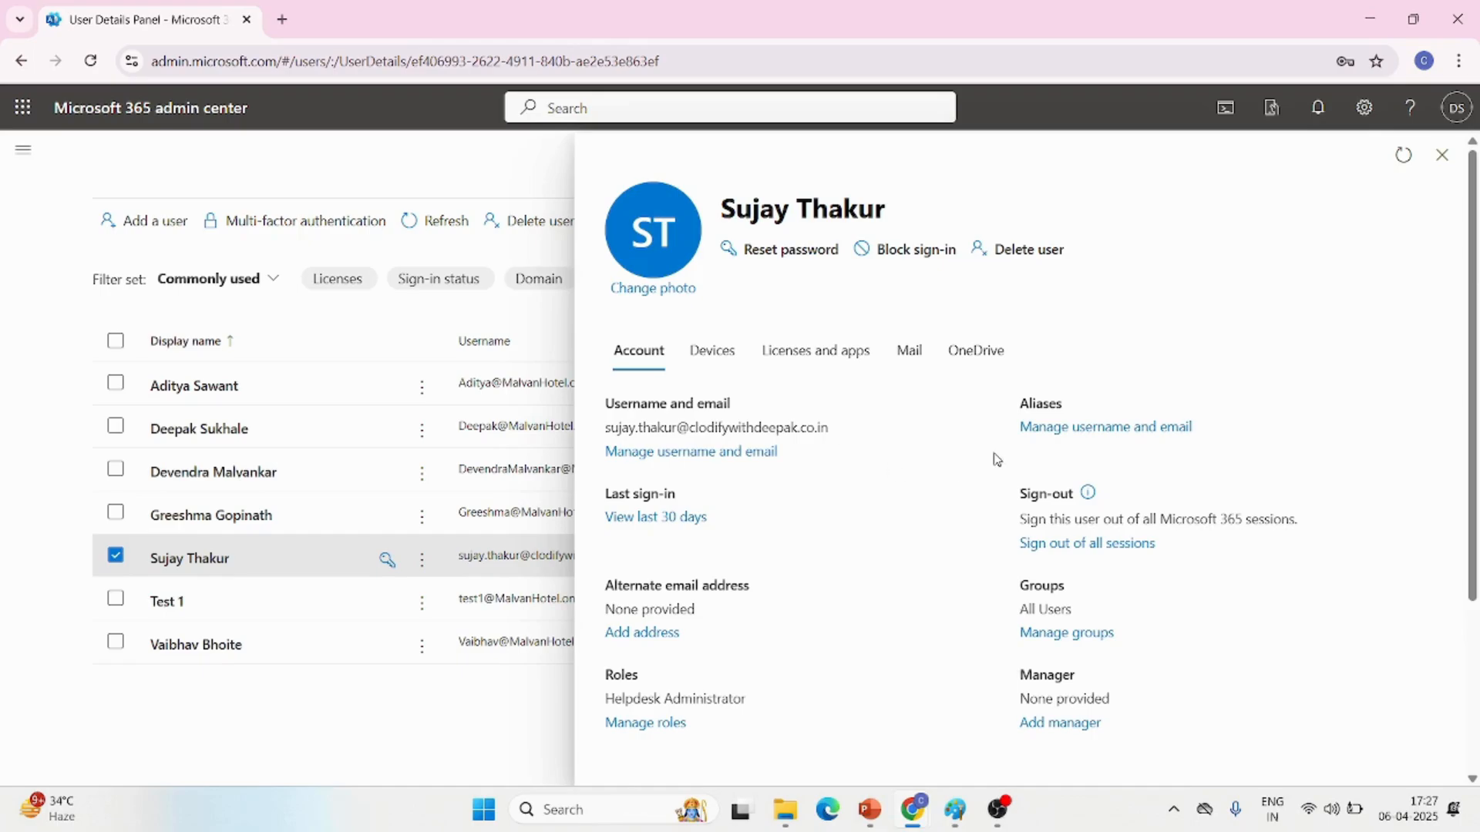
{"action": "left_click", "coordinate": [1063, 430]}
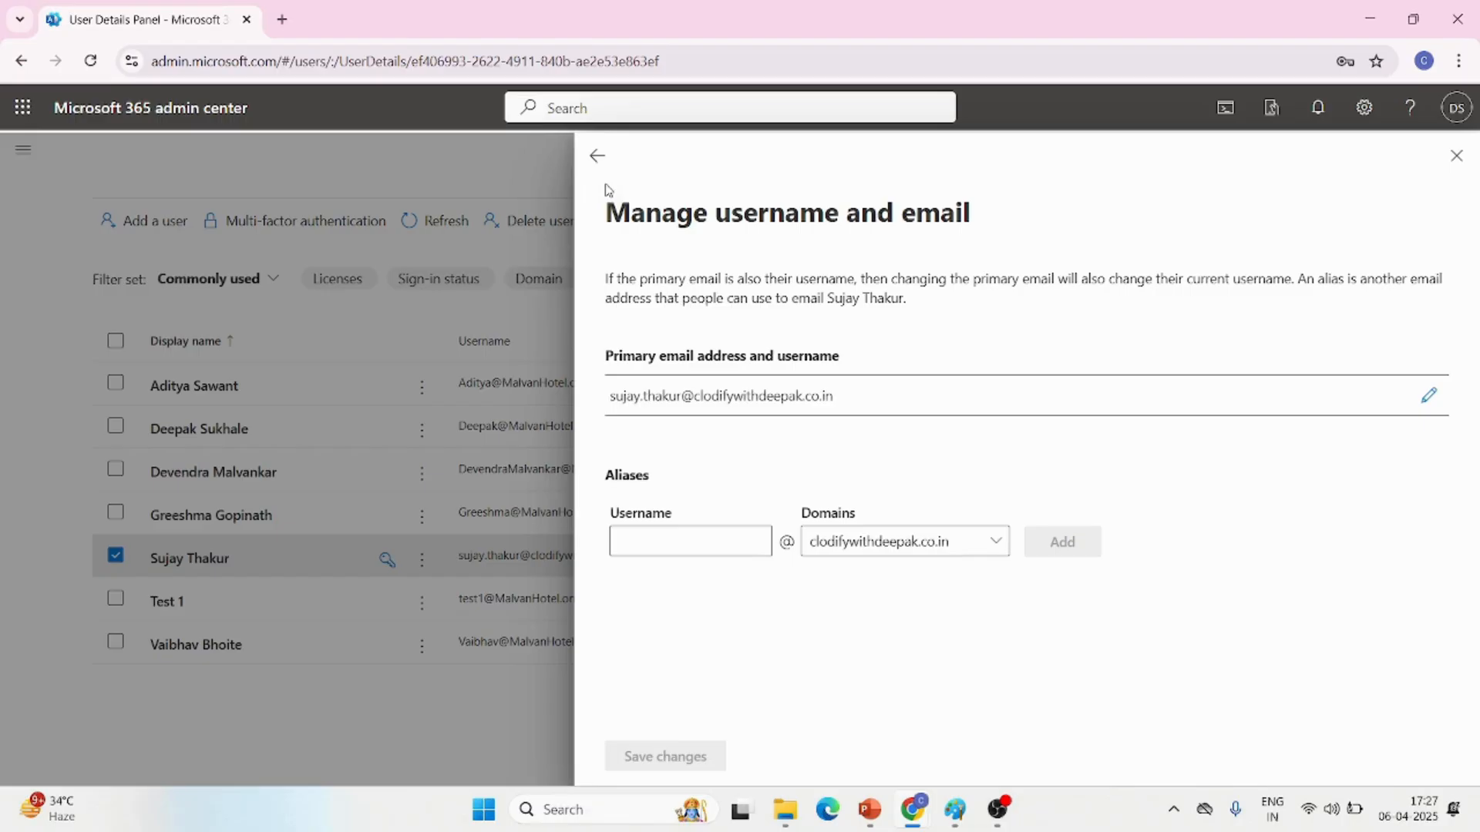
{"action": "left_click", "coordinate": [597, 155]}
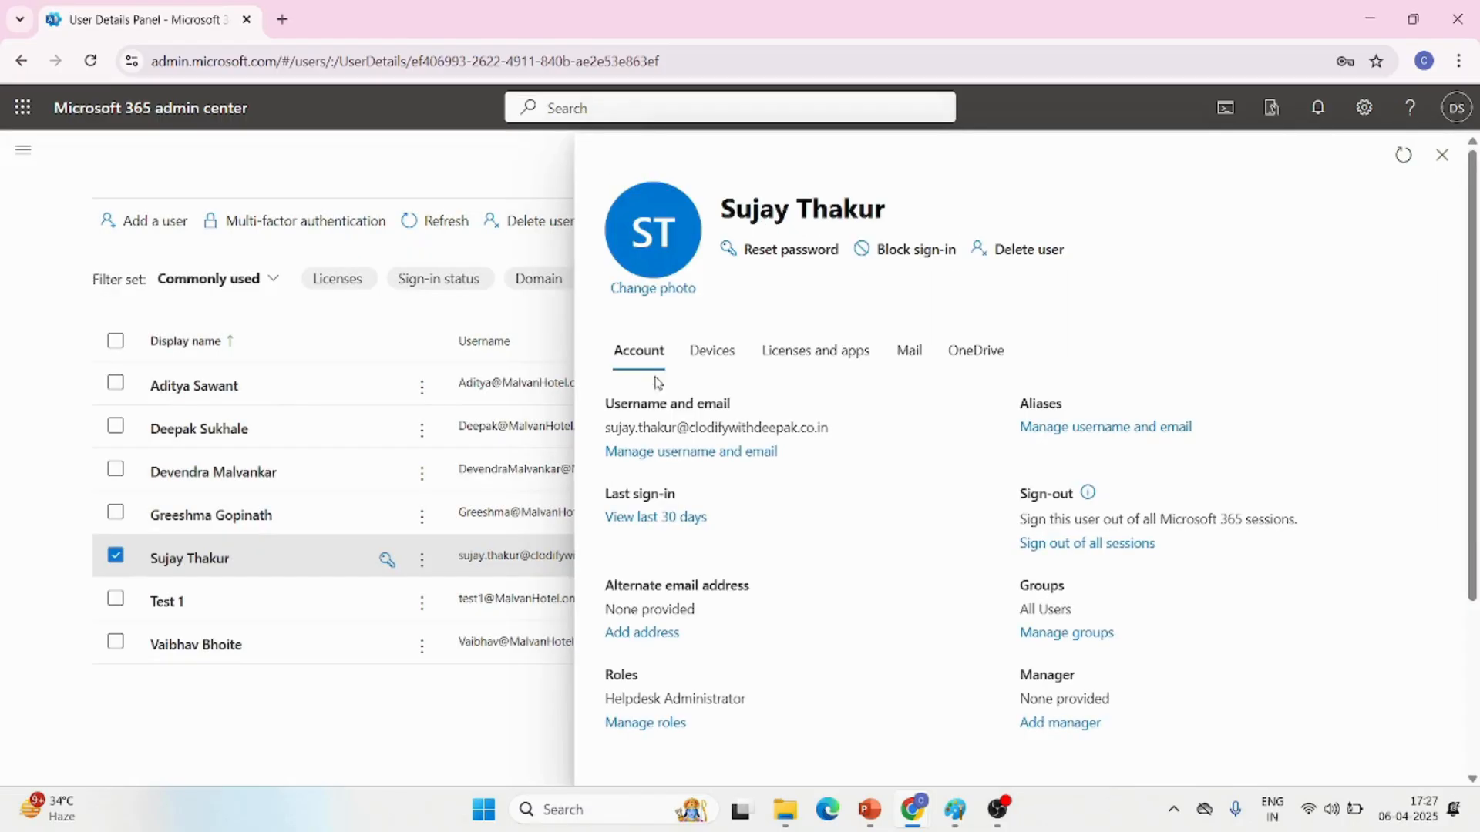
{"action": "left_click", "coordinate": [660, 519]}
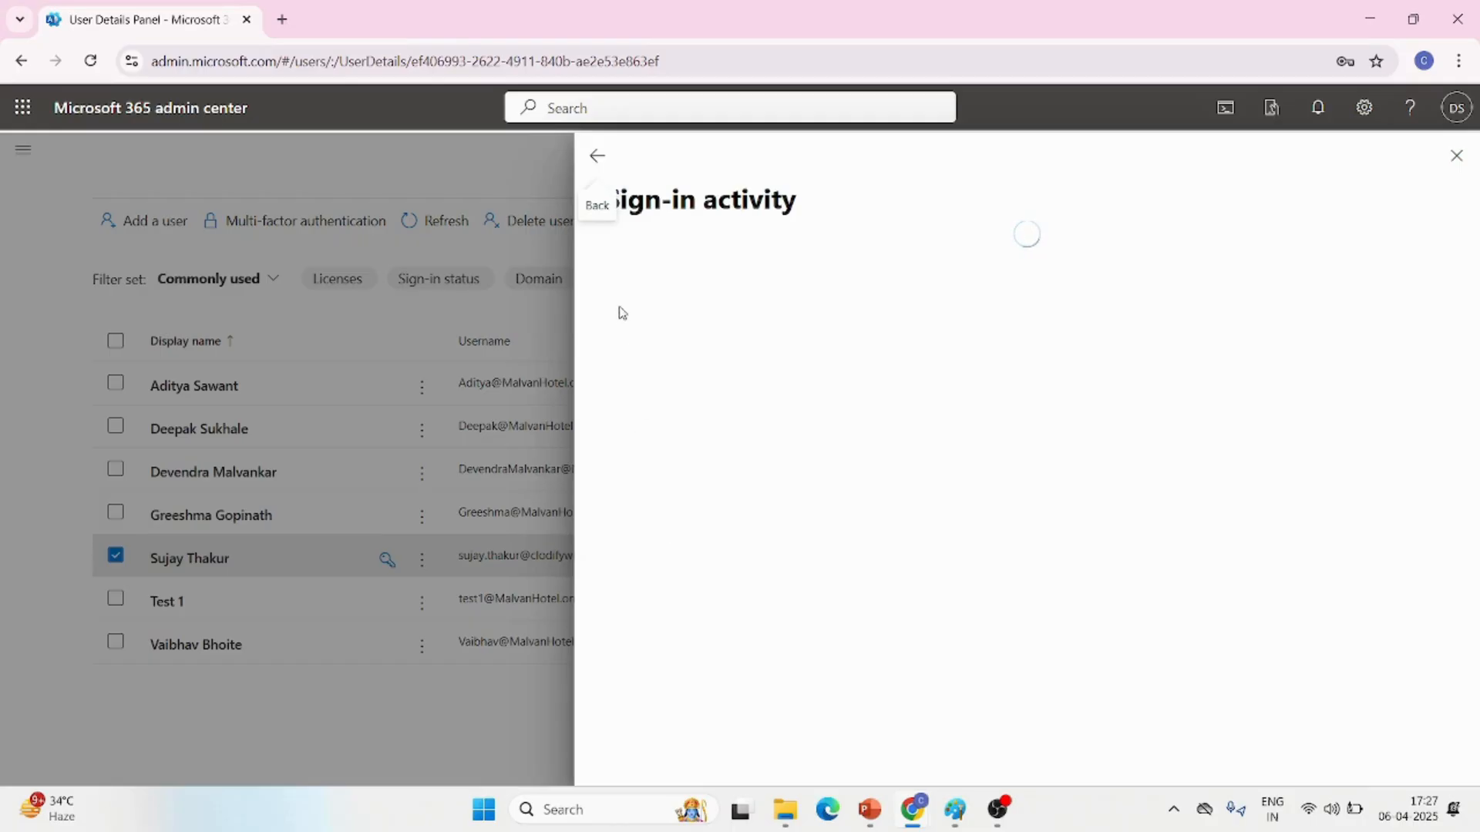
{"action": "left_click", "coordinate": [598, 156]}
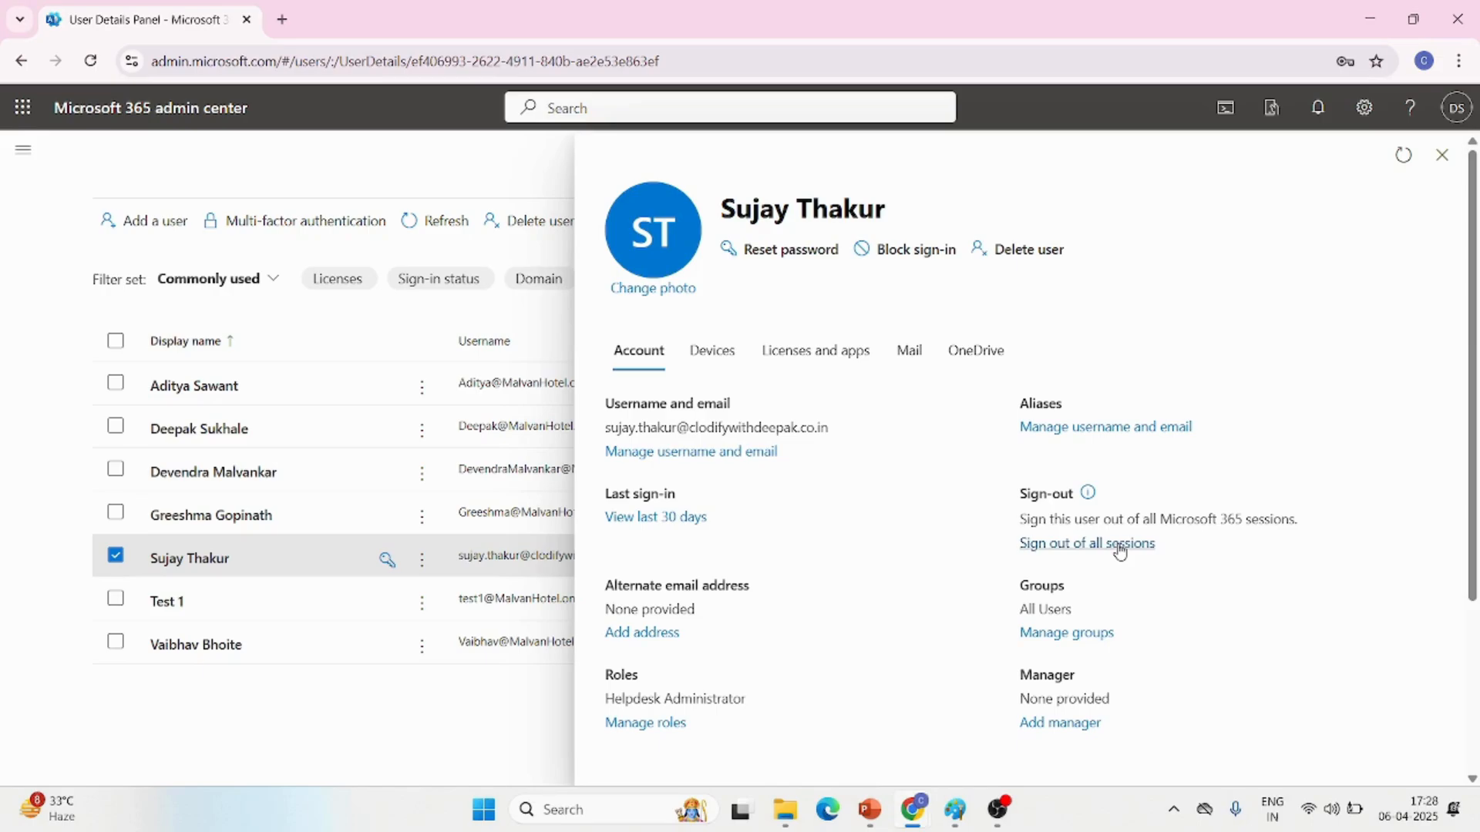
Review the user's group memberships and admin role assignments, and close the details without changing anything
{"action": "scroll", "coordinate": [757, 637], "scroll_direction": "down", "scroll_amount": 2}
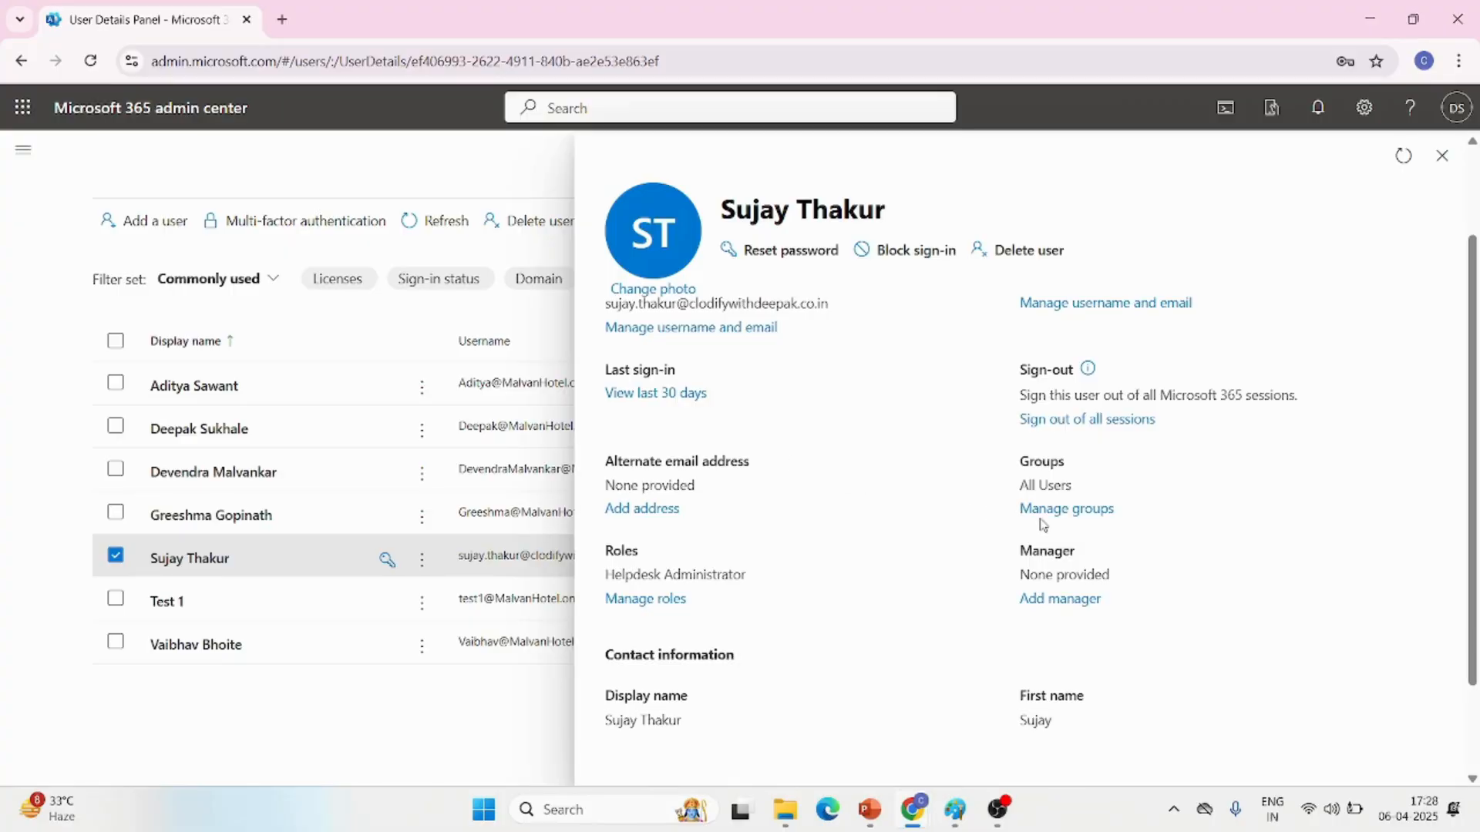
{"action": "left_click", "coordinate": [1089, 510]}
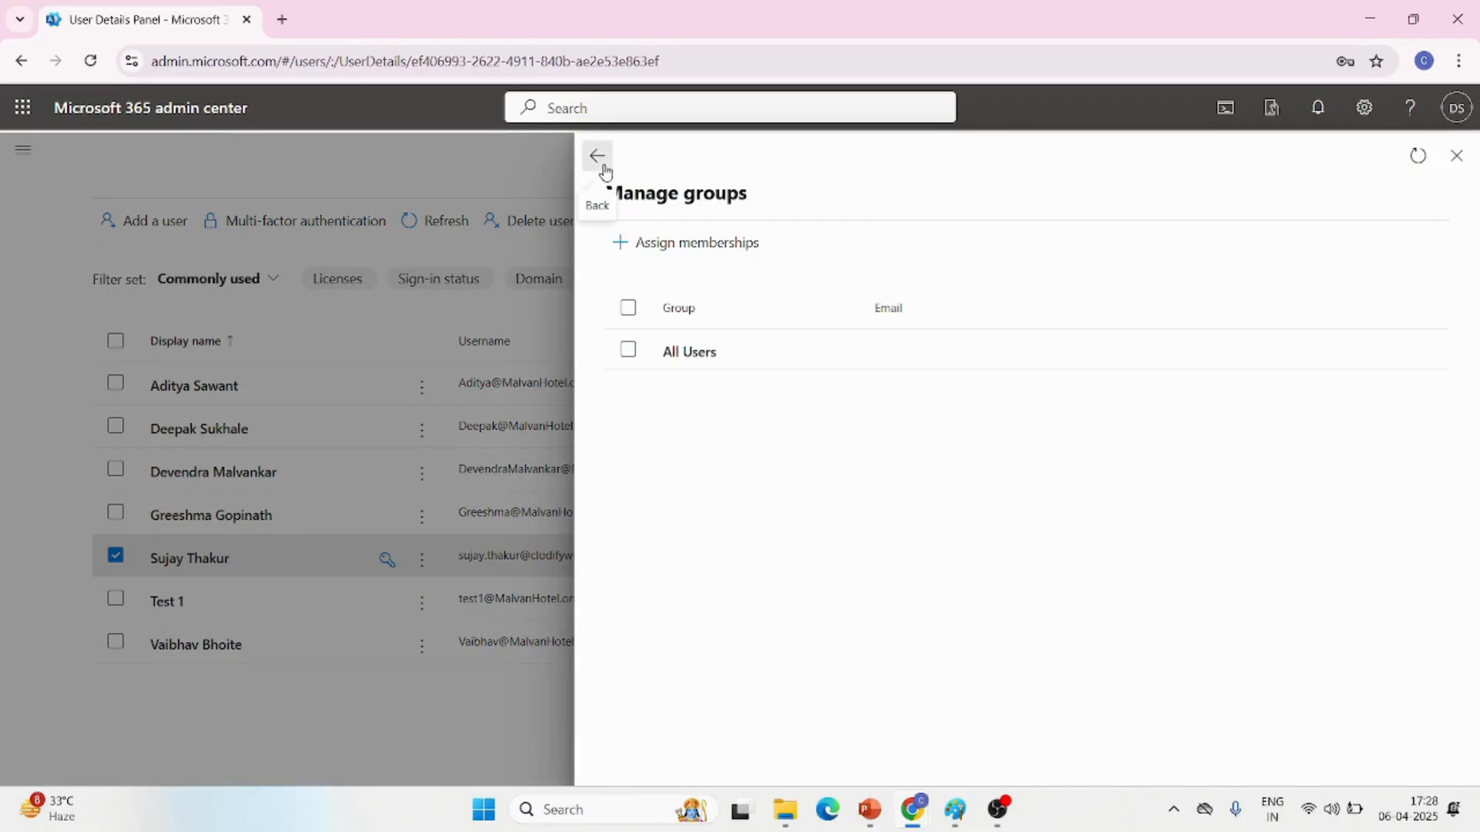
{"action": "left_click", "coordinate": [606, 172]}
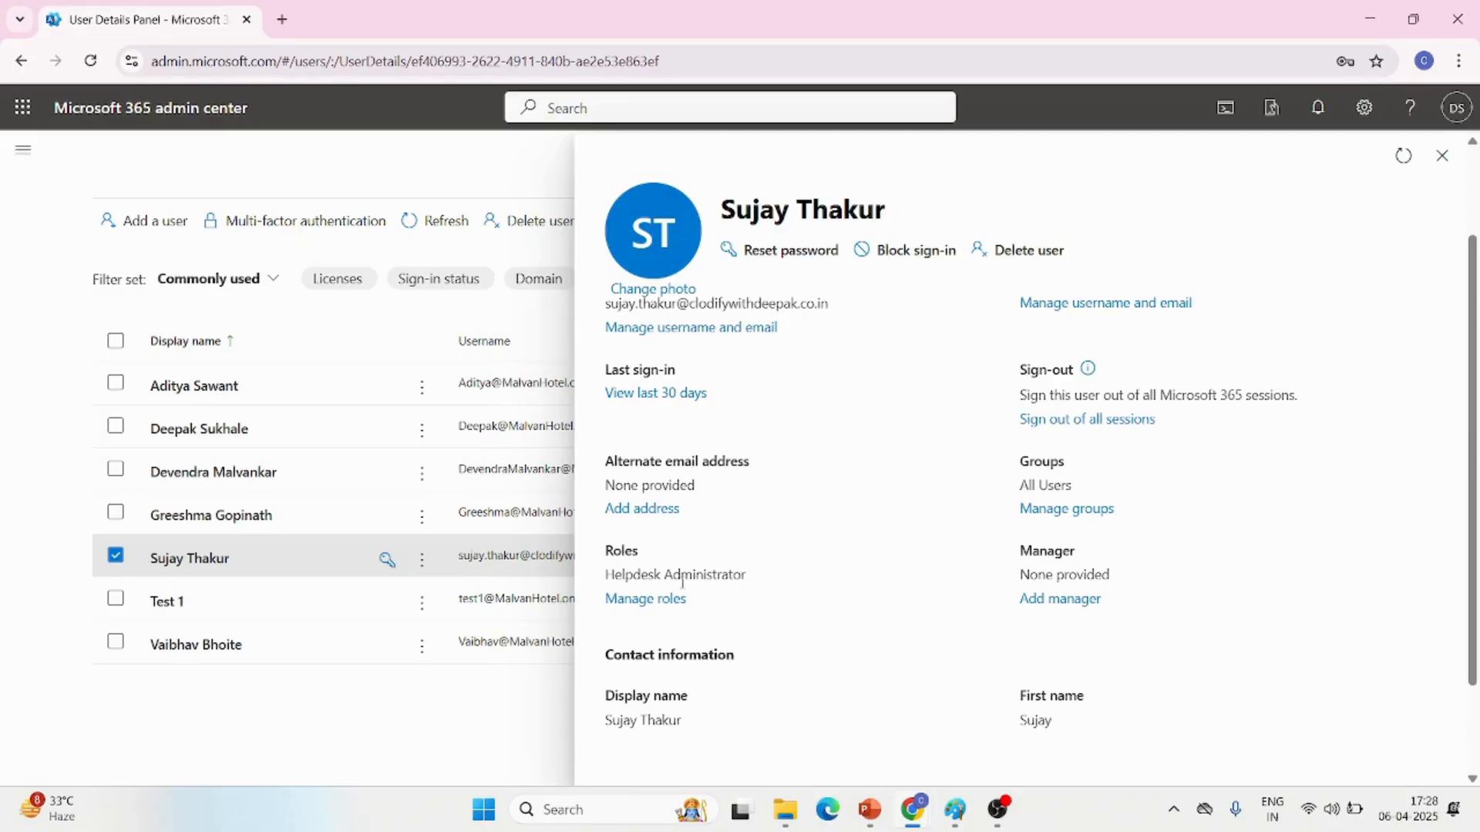
{"action": "left_click", "coordinate": [646, 599]}
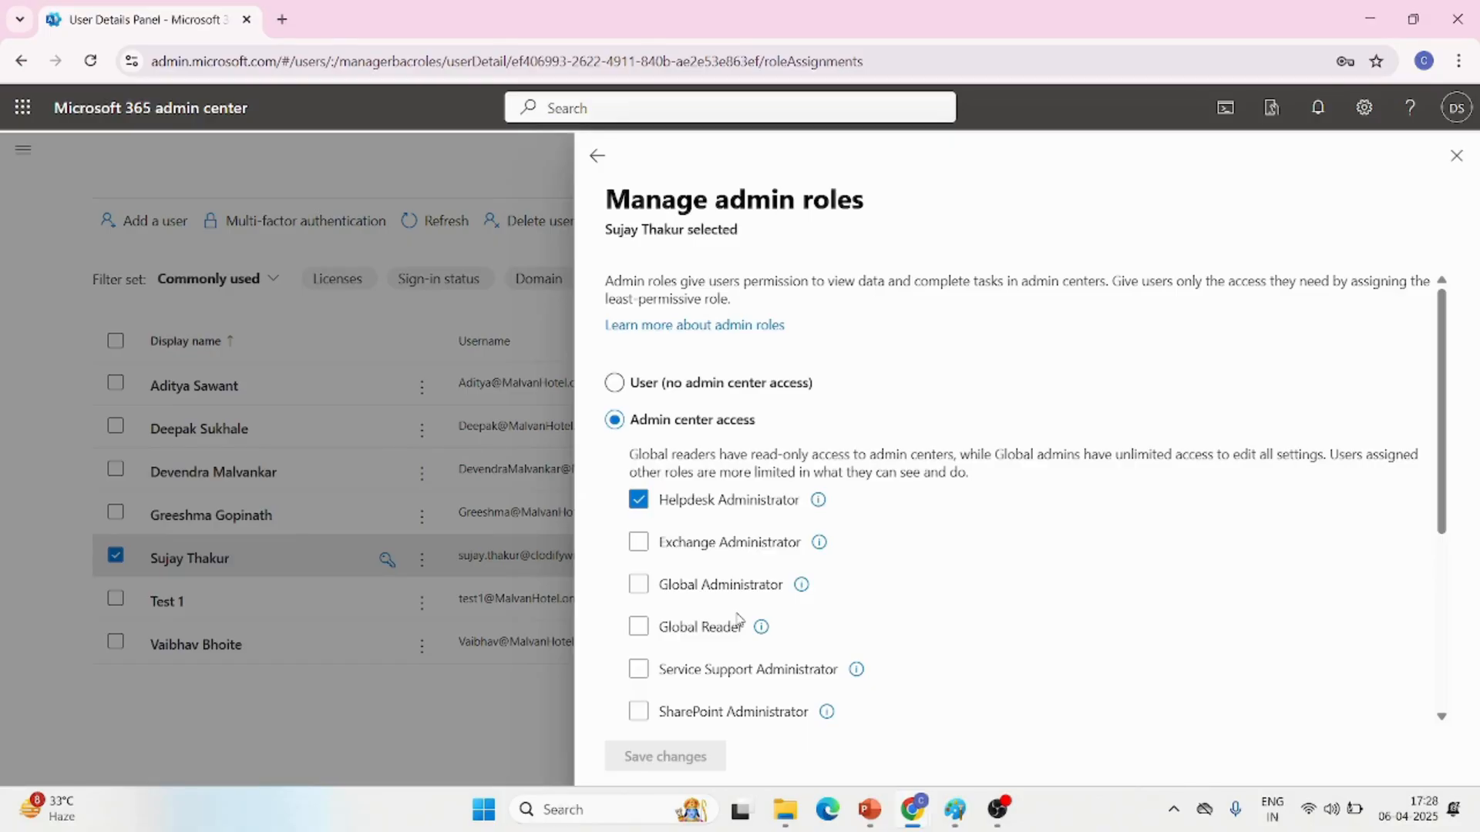
{"action": "left_click", "coordinate": [1456, 156]}
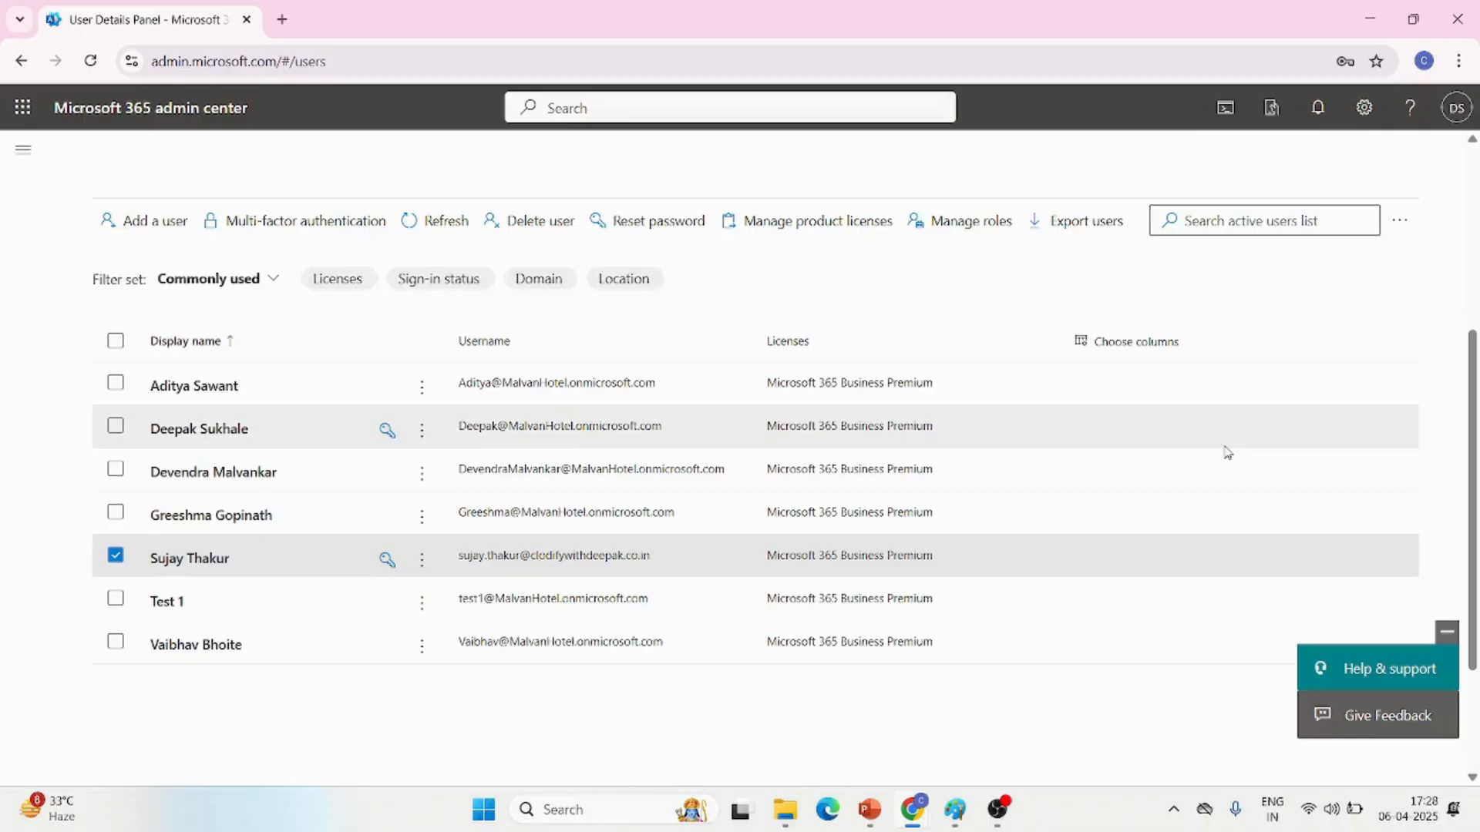
Reopen the new user's details and review the contact information, multifactor authentication entry and enrolled devices
{"action": "left_click", "coordinate": [246, 563]}
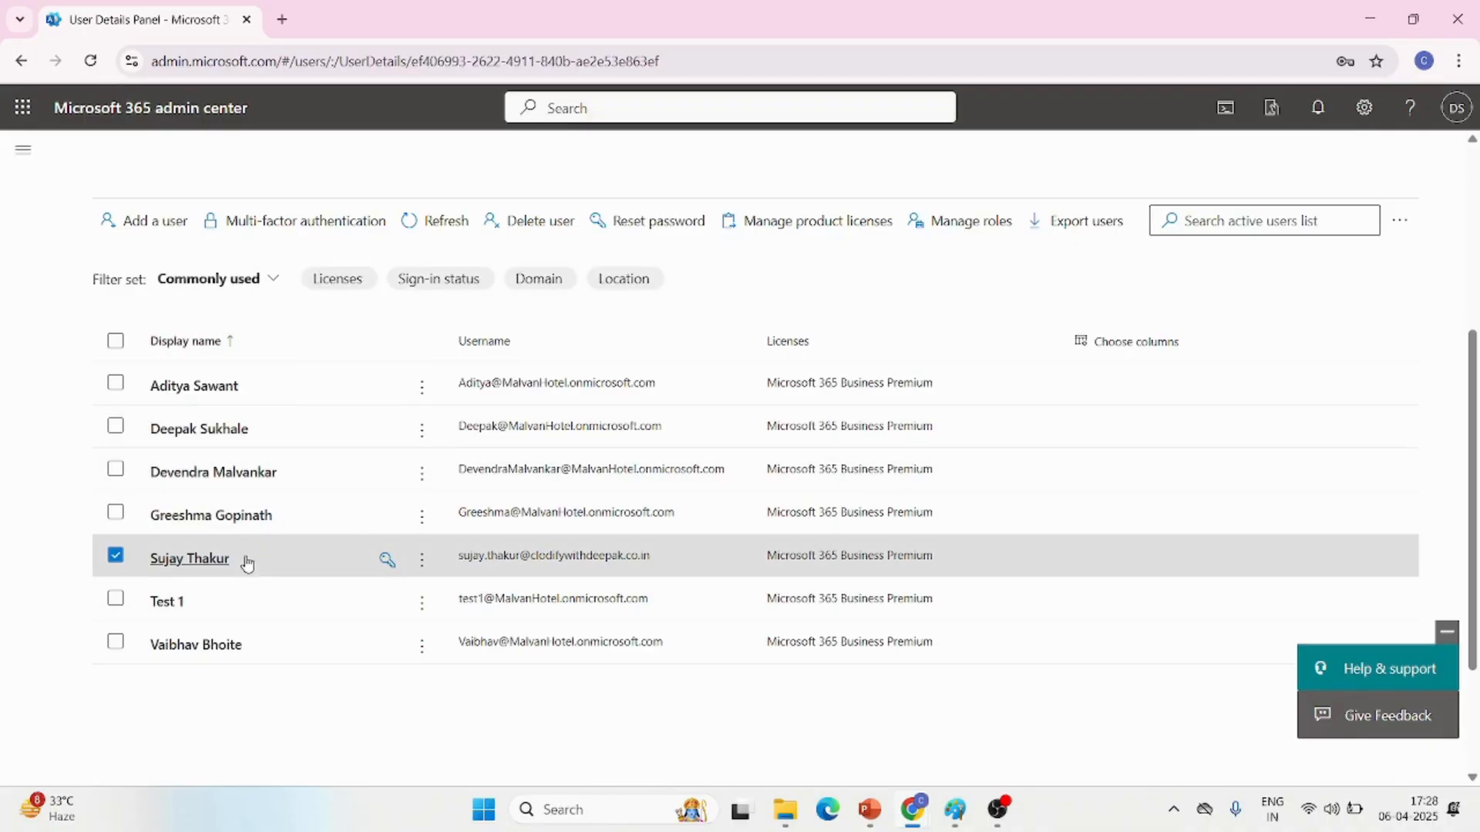
{"action": "scroll", "coordinate": [1076, 630], "scroll_direction": "down", "scroll_amount": 3}
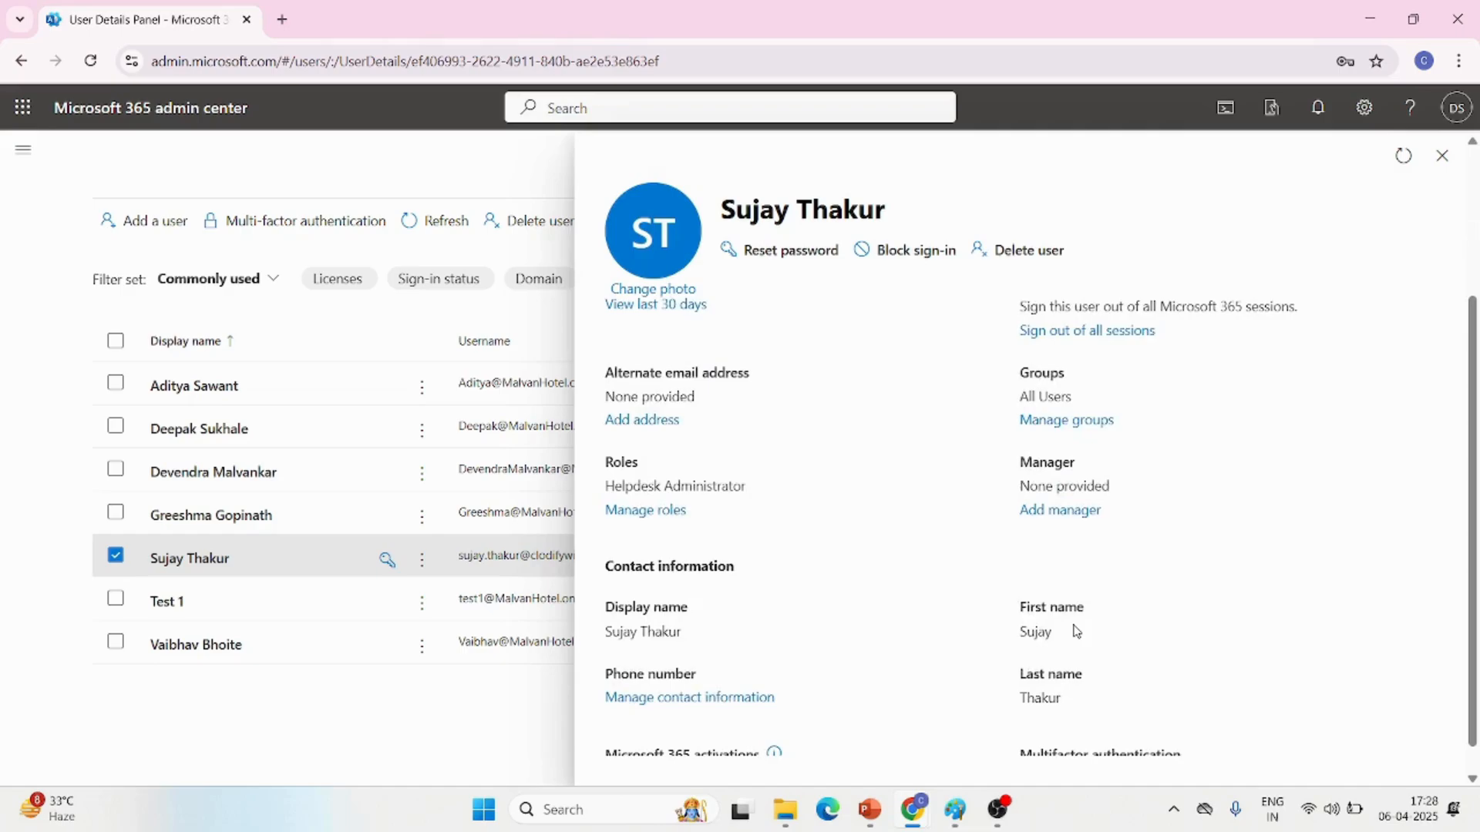
{"action": "scroll", "coordinate": [1076, 631], "scroll_direction": "down", "scroll_amount": 1}
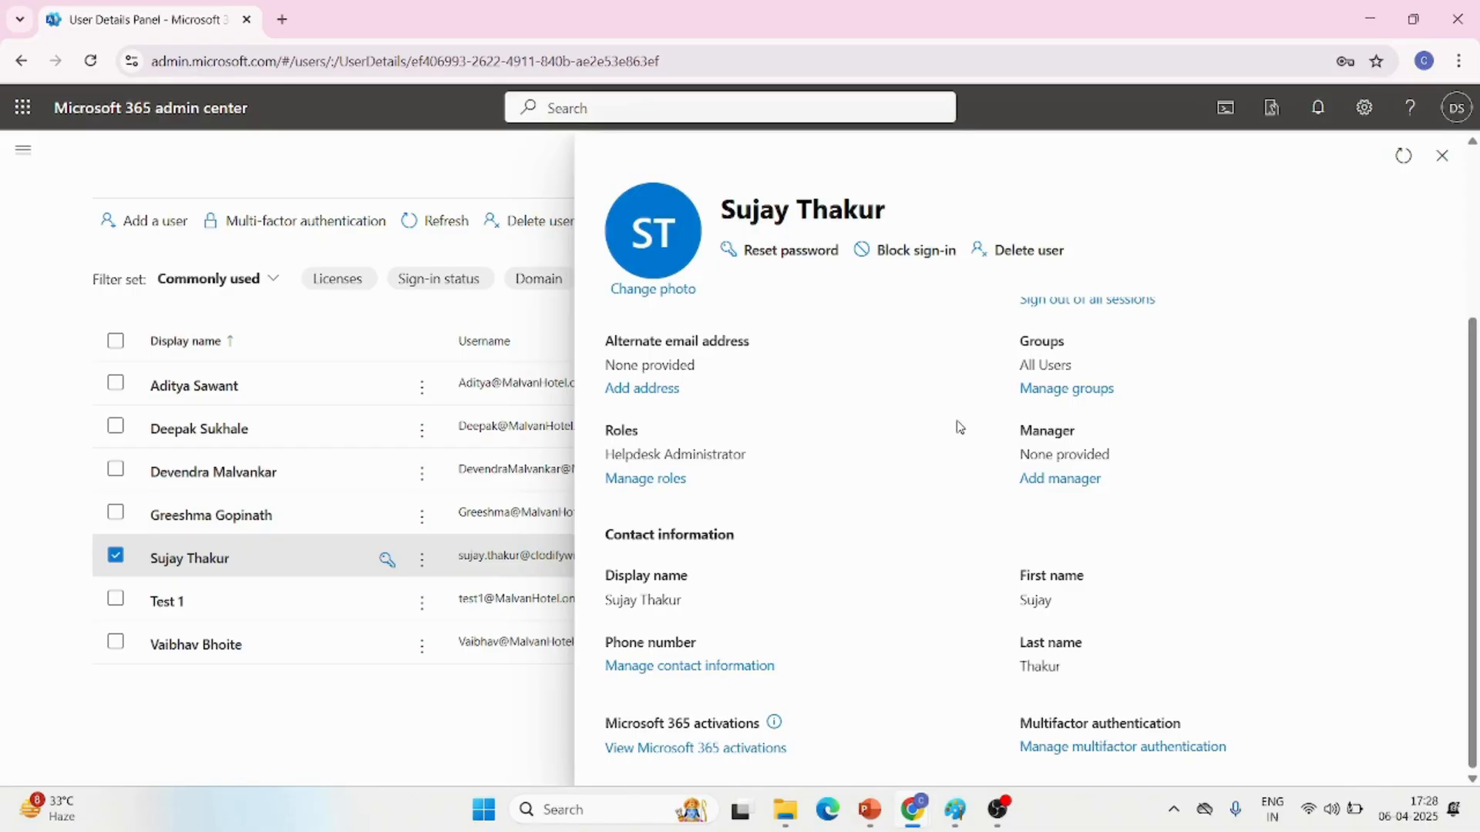
{"action": "scroll", "coordinate": [930, 511], "scroll_direction": "up", "scroll_amount": 3}
{"action": "left_click", "coordinate": [723, 361]}
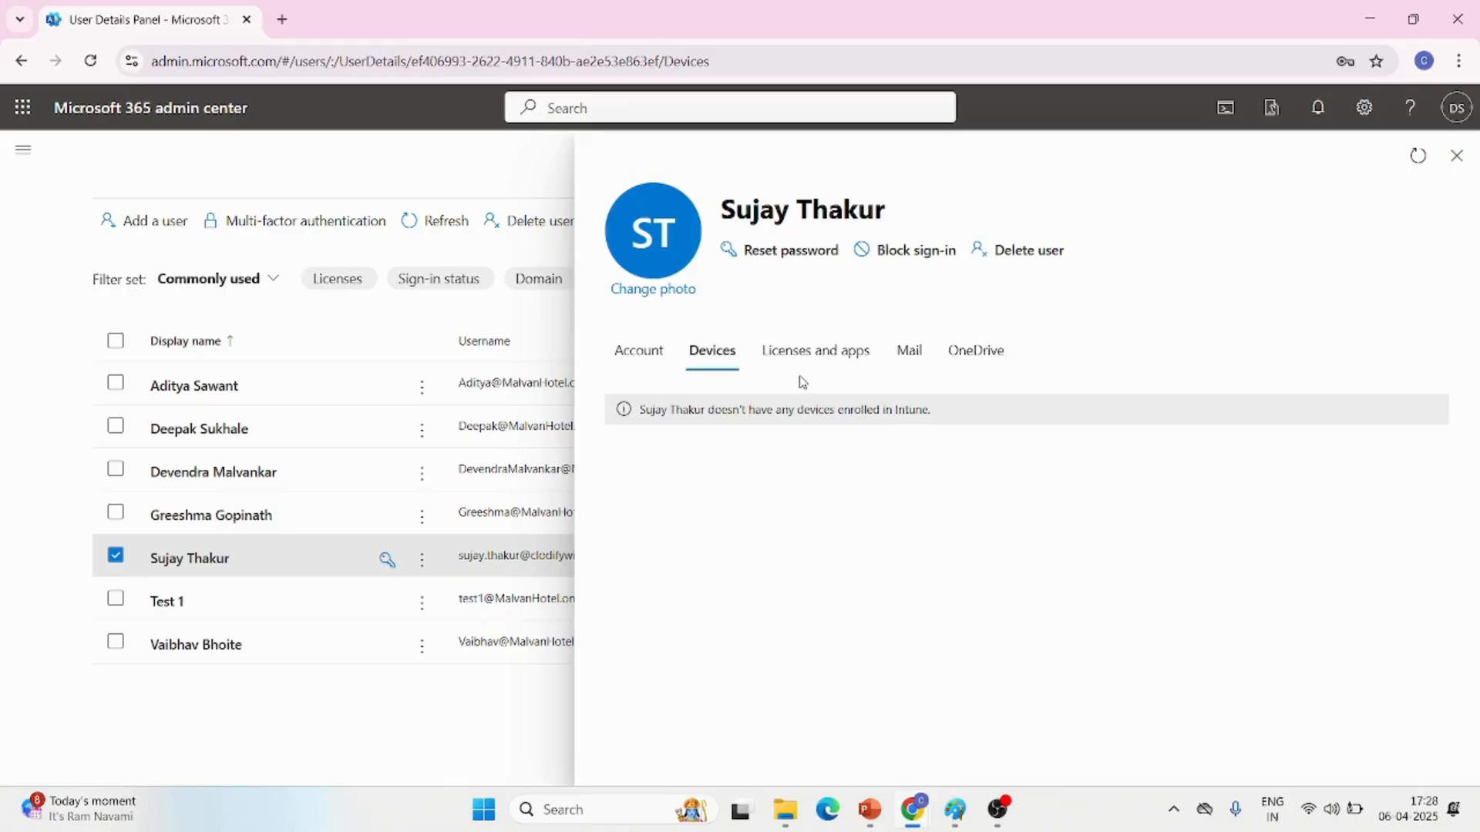
Review the user's assigned license and expand the list of apps it includes
{"action": "left_click", "coordinate": [830, 375]}
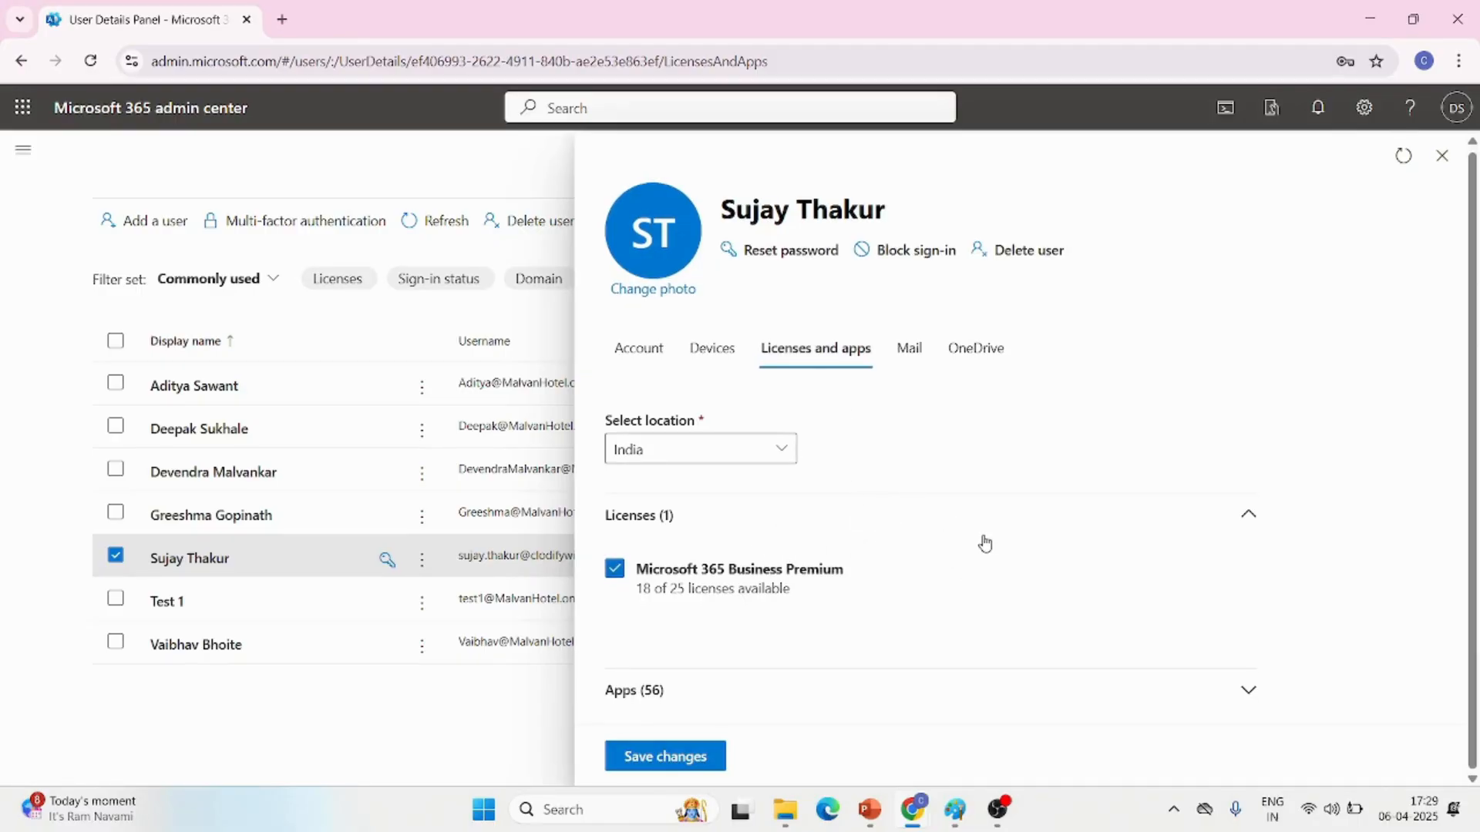
{"action": "left_click", "coordinate": [1247, 696]}
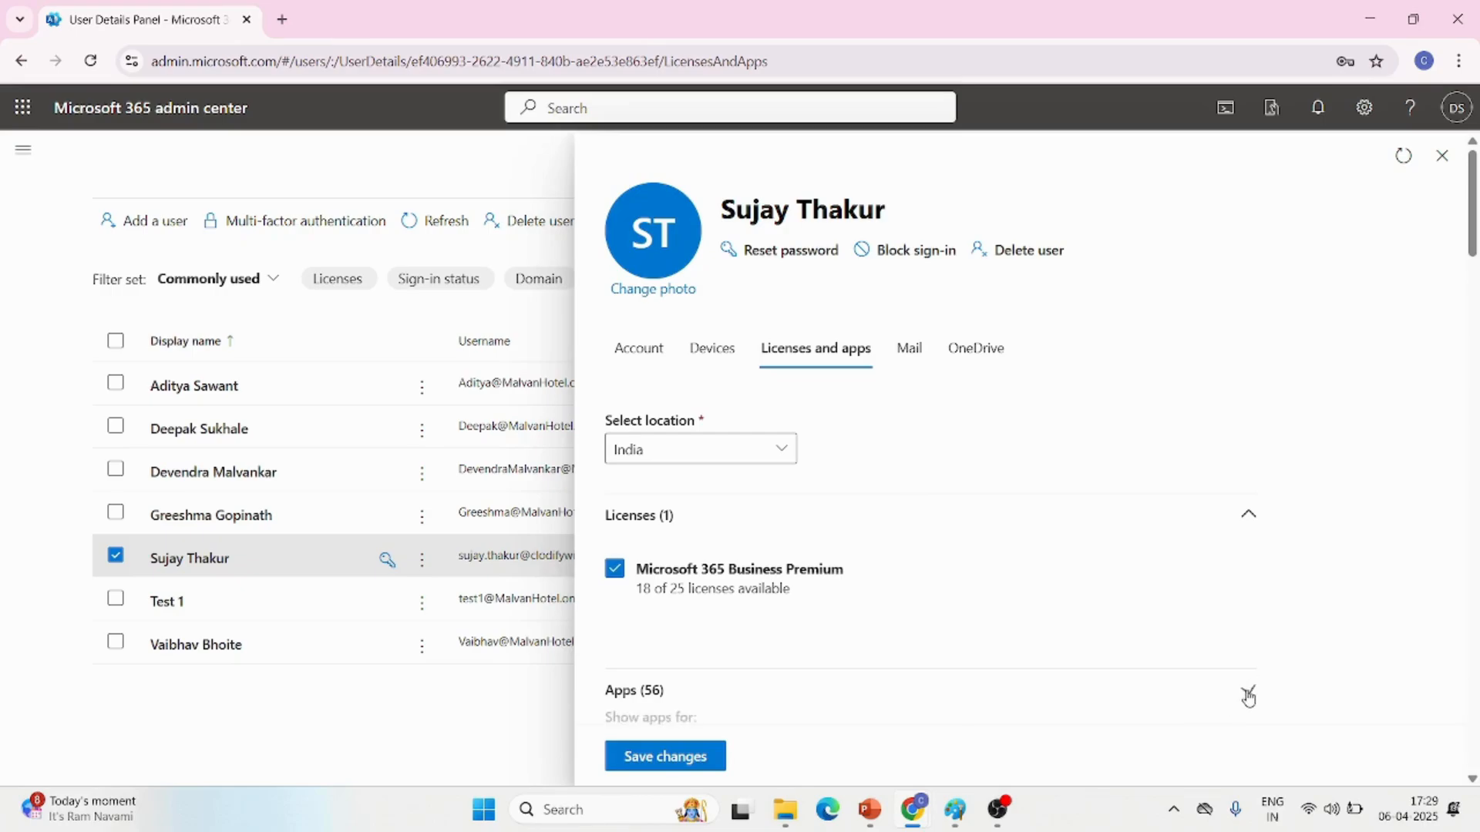
{"action": "scroll", "coordinate": [964, 667], "scroll_direction": "down", "scroll_amount": 10}
{"action": "scroll", "coordinate": [964, 667], "scroll_direction": "down", "scroll_amount": 2}
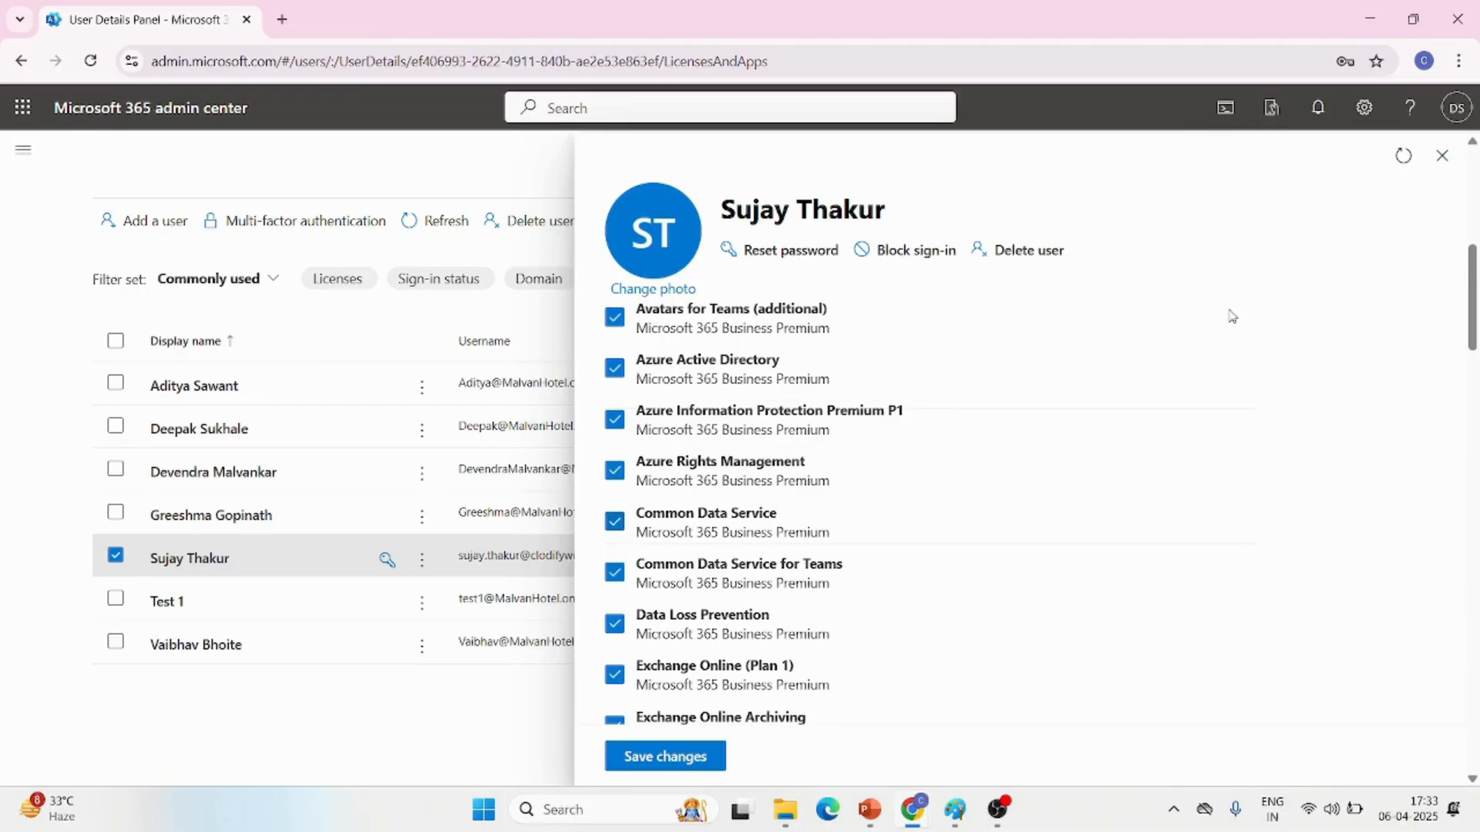
Turn off Exchange Online (Plan 1) for the user and look through the remaining Microsoft 365 Business Premium apps
{"action": "left_click", "coordinate": [614, 683]}
{"action": "scroll", "coordinate": [747, 648], "scroll_direction": "down", "scroll_amount": 4}
{"action": "scroll", "coordinate": [752, 646], "scroll_direction": "up", "scroll_amount": 3}
{"action": "scroll", "coordinate": [747, 636], "scroll_direction": "up", "scroll_amount": 4}
{"action": "scroll", "coordinate": [747, 637], "scroll_direction": "down", "scroll_amount": 5}
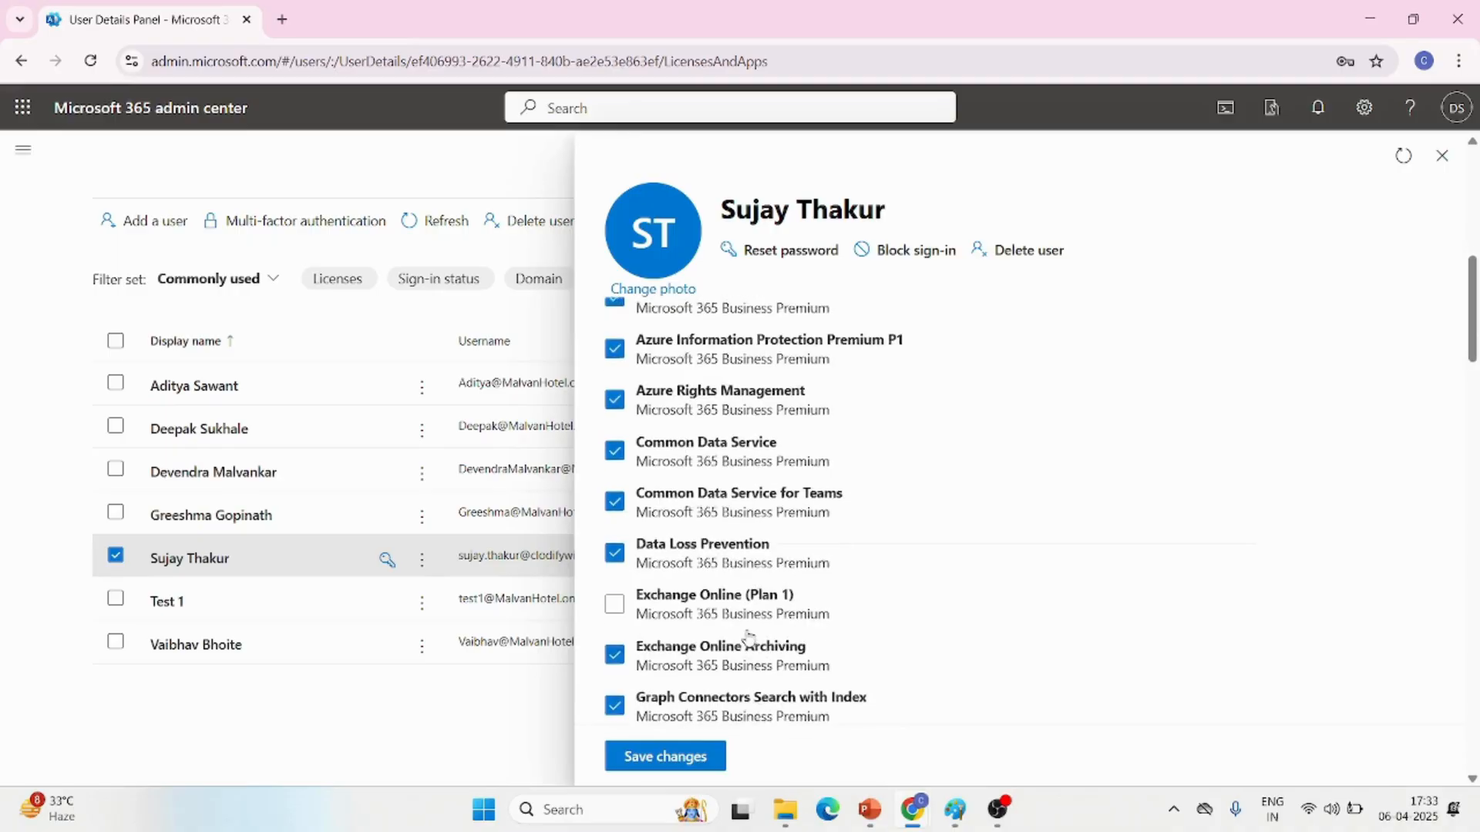
{"action": "scroll", "coordinate": [748, 638], "scroll_direction": "down", "scroll_amount": 8}
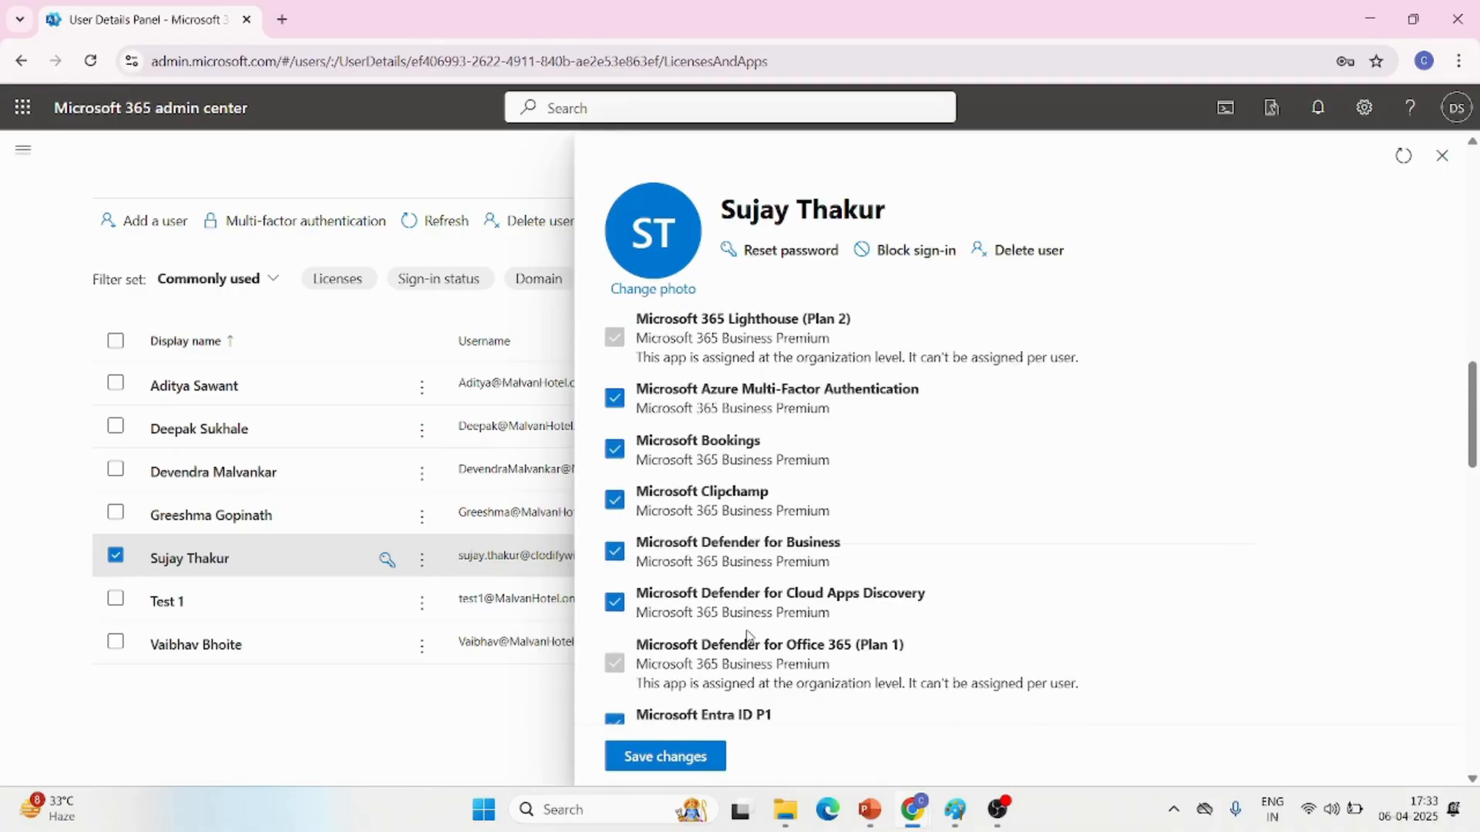
{"action": "scroll", "coordinate": [747, 636], "scroll_direction": "down", "scroll_amount": 6}
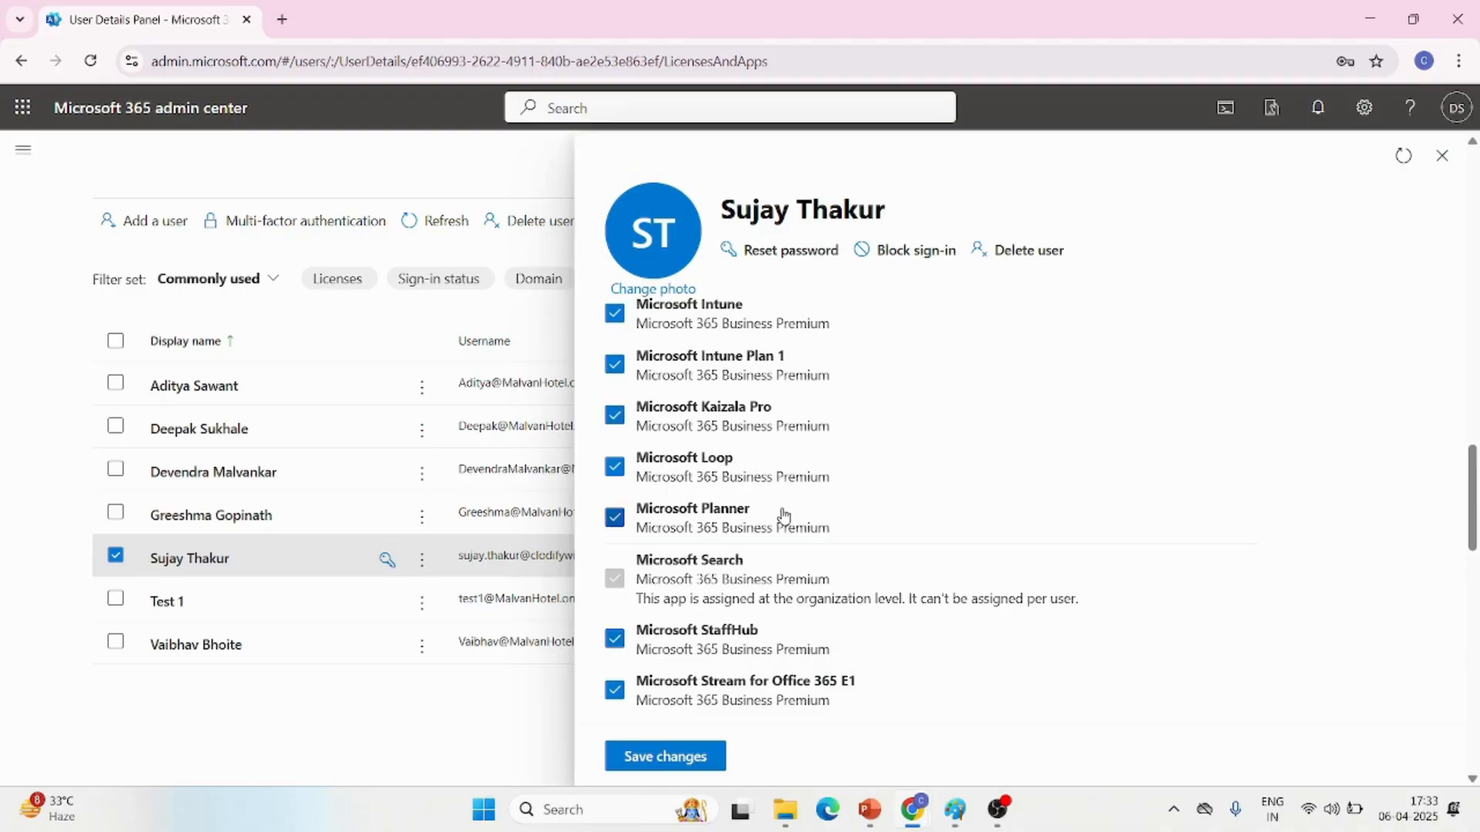
{"action": "scroll", "coordinate": [783, 518], "scroll_direction": "up", "scroll_amount": 15}
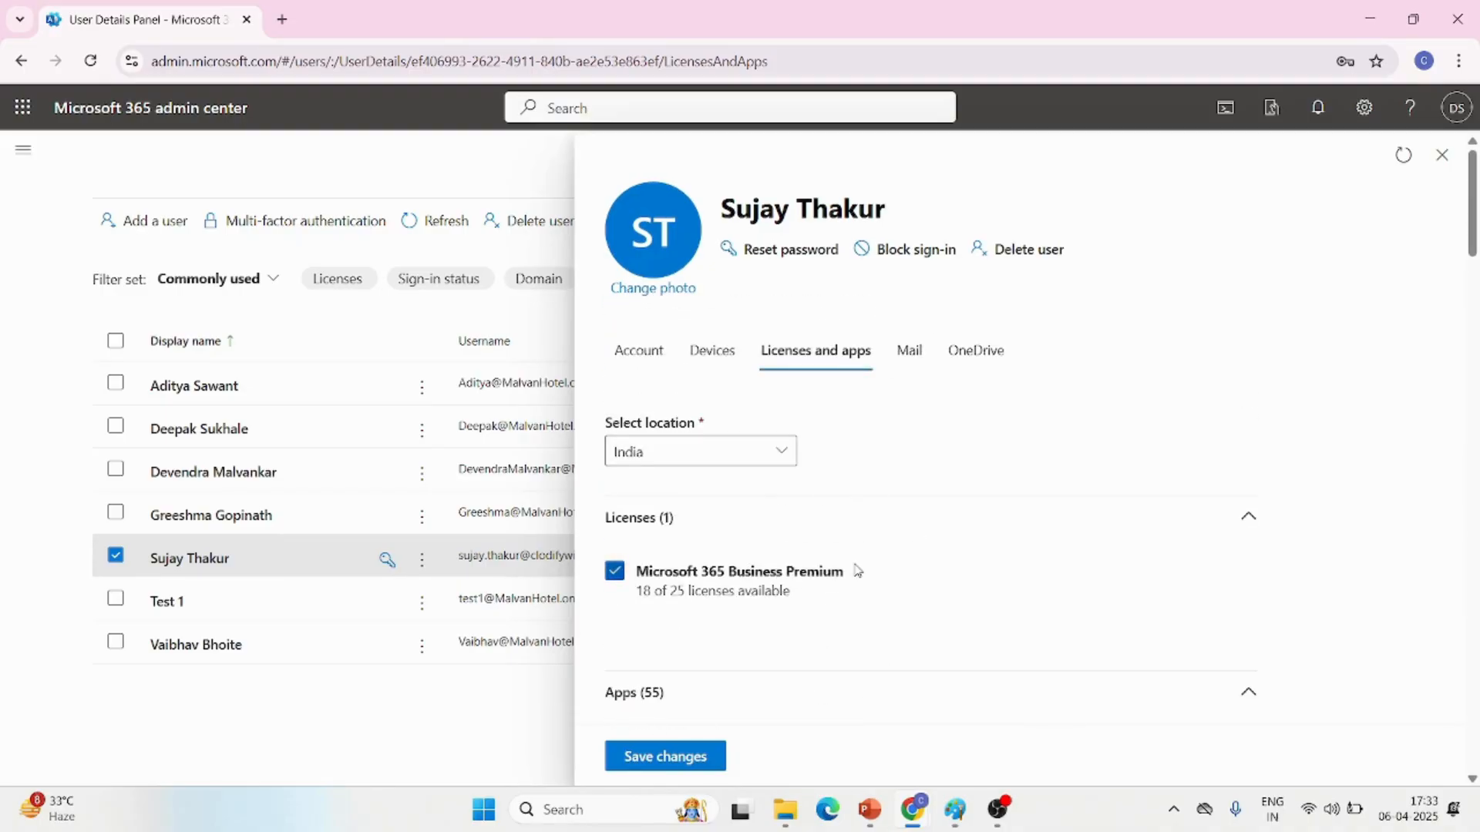
{"action": "scroll", "coordinate": [858, 570], "scroll_direction": "down", "scroll_amount": 20}
{"action": "scroll", "coordinate": [857, 571], "scroll_direction": "down", "scroll_amount": 10}
{"action": "scroll", "coordinate": [858, 570], "scroll_direction": "down", "scroll_amount": 3}
Turn Exchange Online (Plan 1) back on for the user and save the license and app changes
{"action": "scroll", "coordinate": [858, 570], "scroll_direction": "up", "scroll_amount": 15}
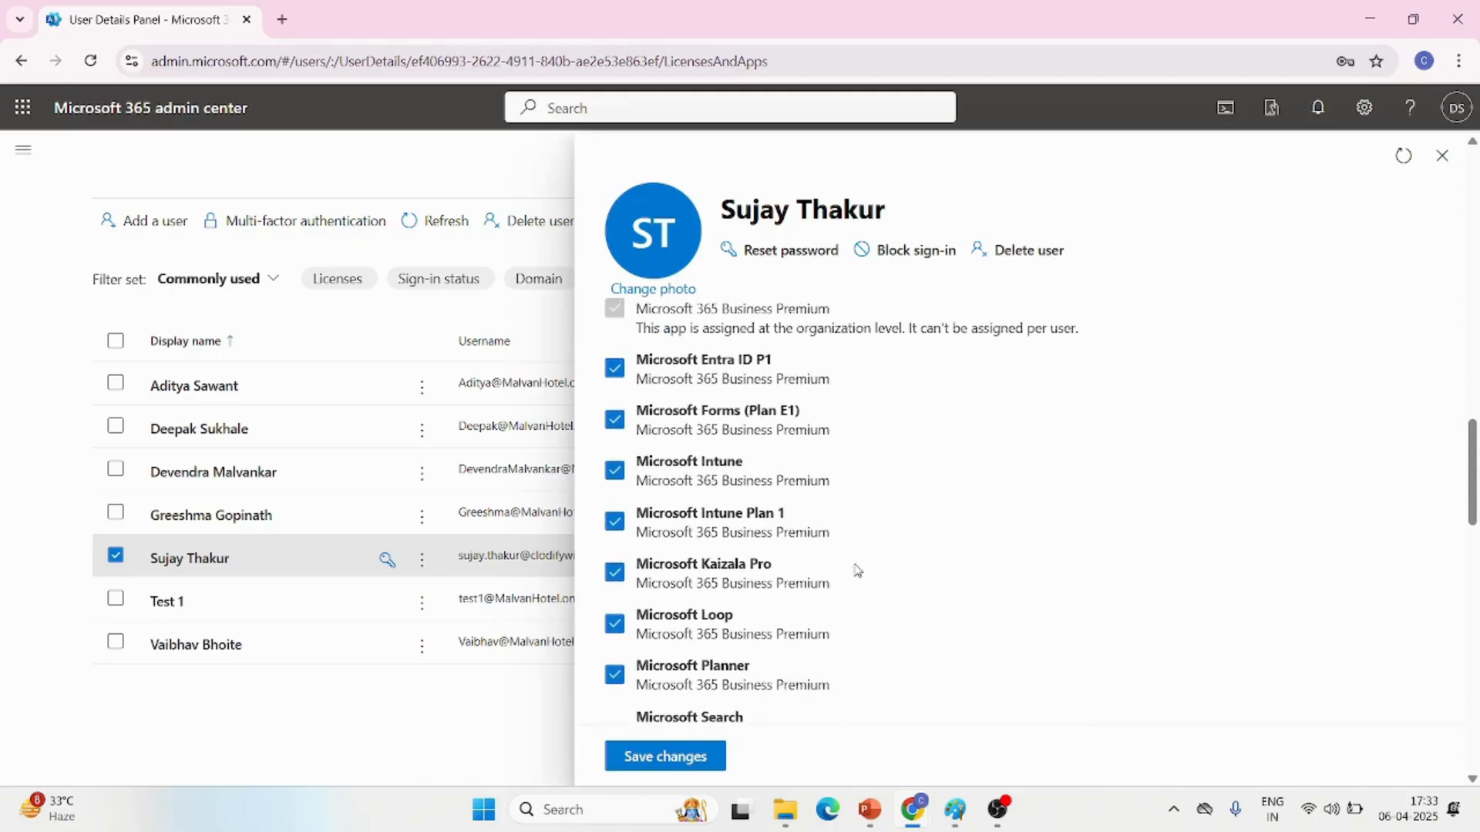
{"action": "scroll", "coordinate": [858, 570], "scroll_direction": "up", "scroll_amount": 10}
{"action": "scroll", "coordinate": [858, 570], "scroll_direction": "up", "scroll_amount": 3}
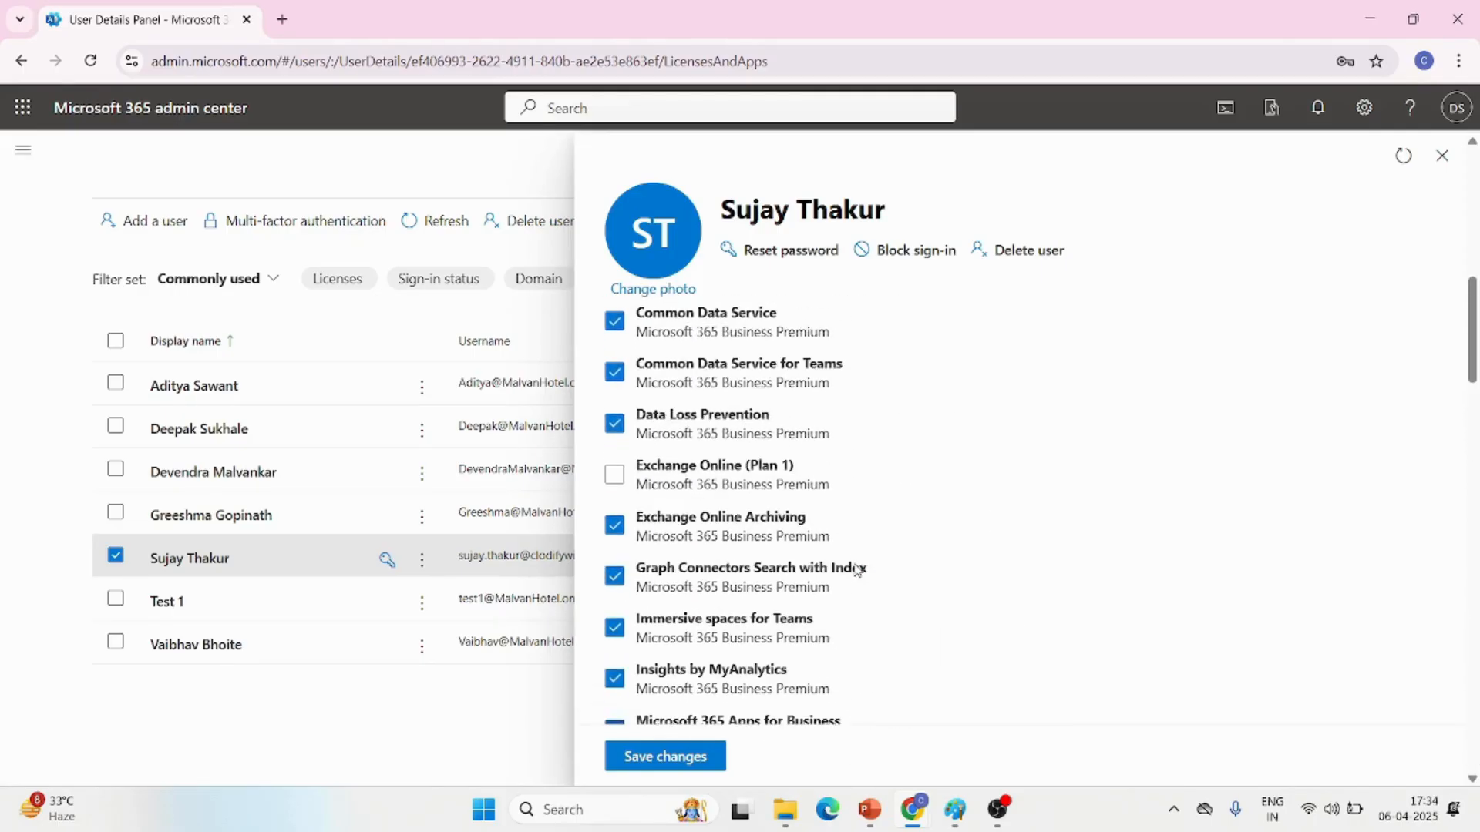
{"action": "left_click", "coordinate": [614, 477]}
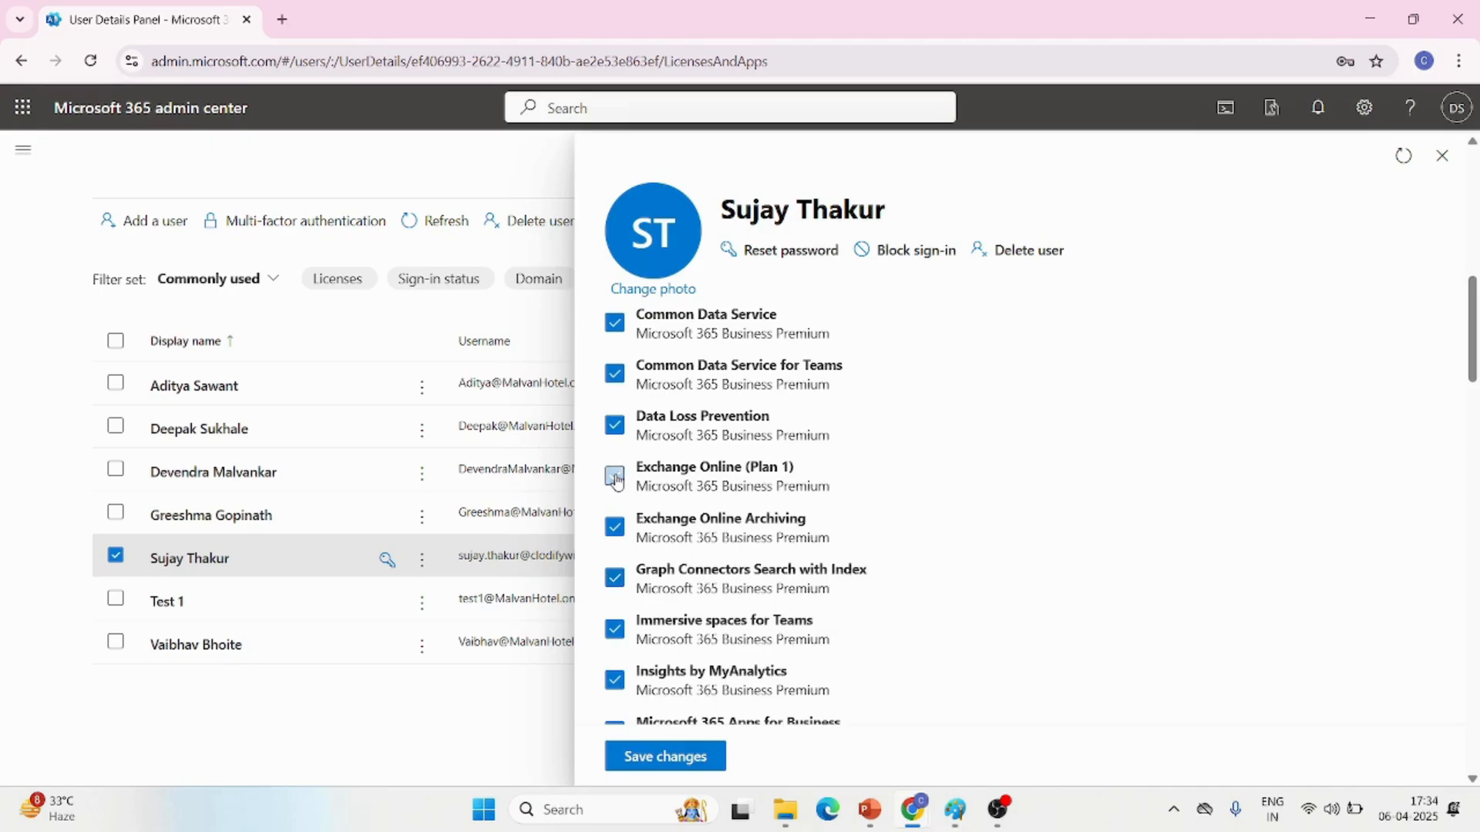
{"action": "left_click", "coordinate": [646, 759]}
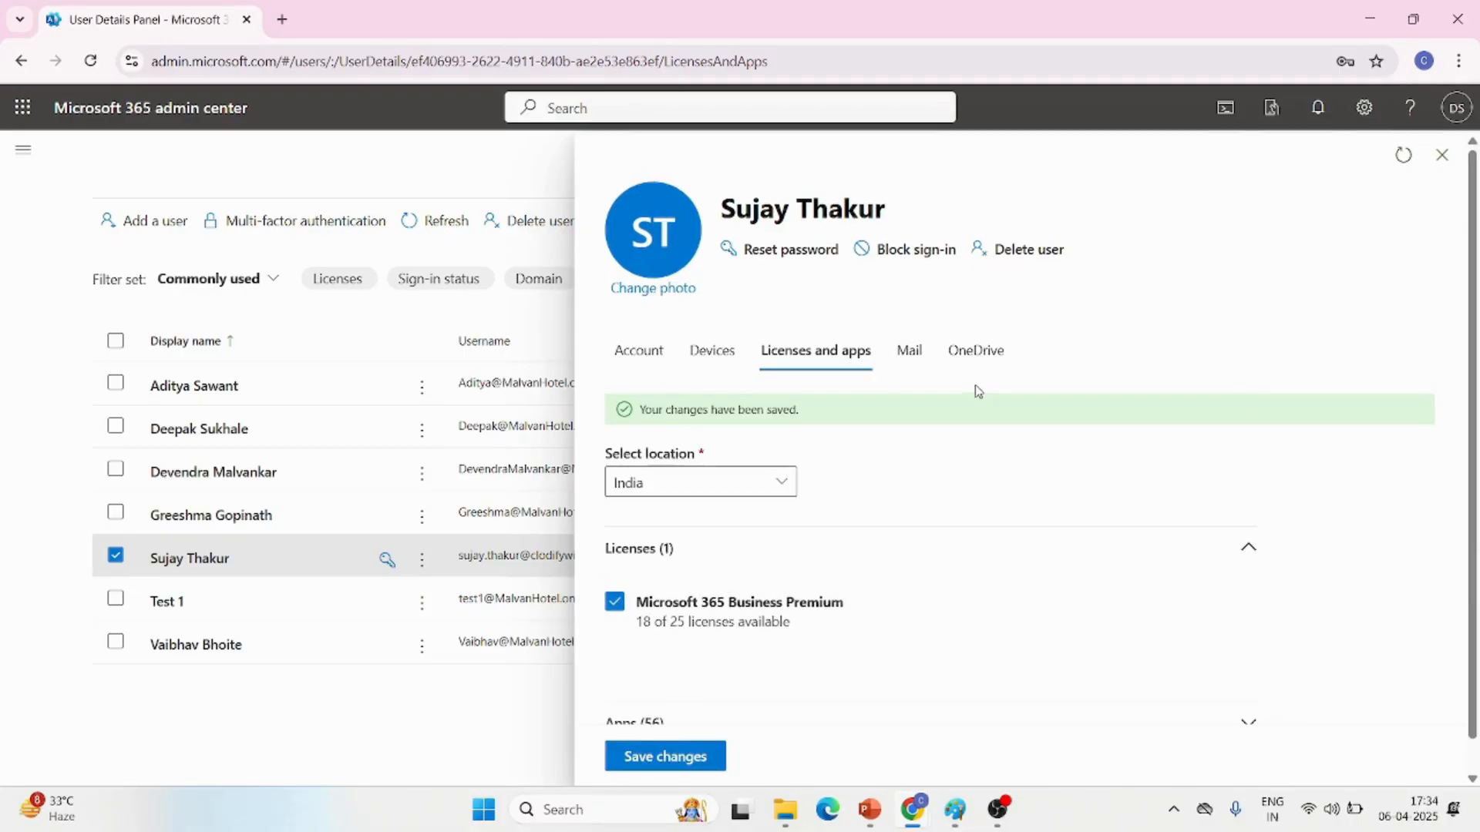
Review the user's mail settings, including which email apps are allowed to access the mailbox
{"action": "left_click", "coordinate": [921, 359]}
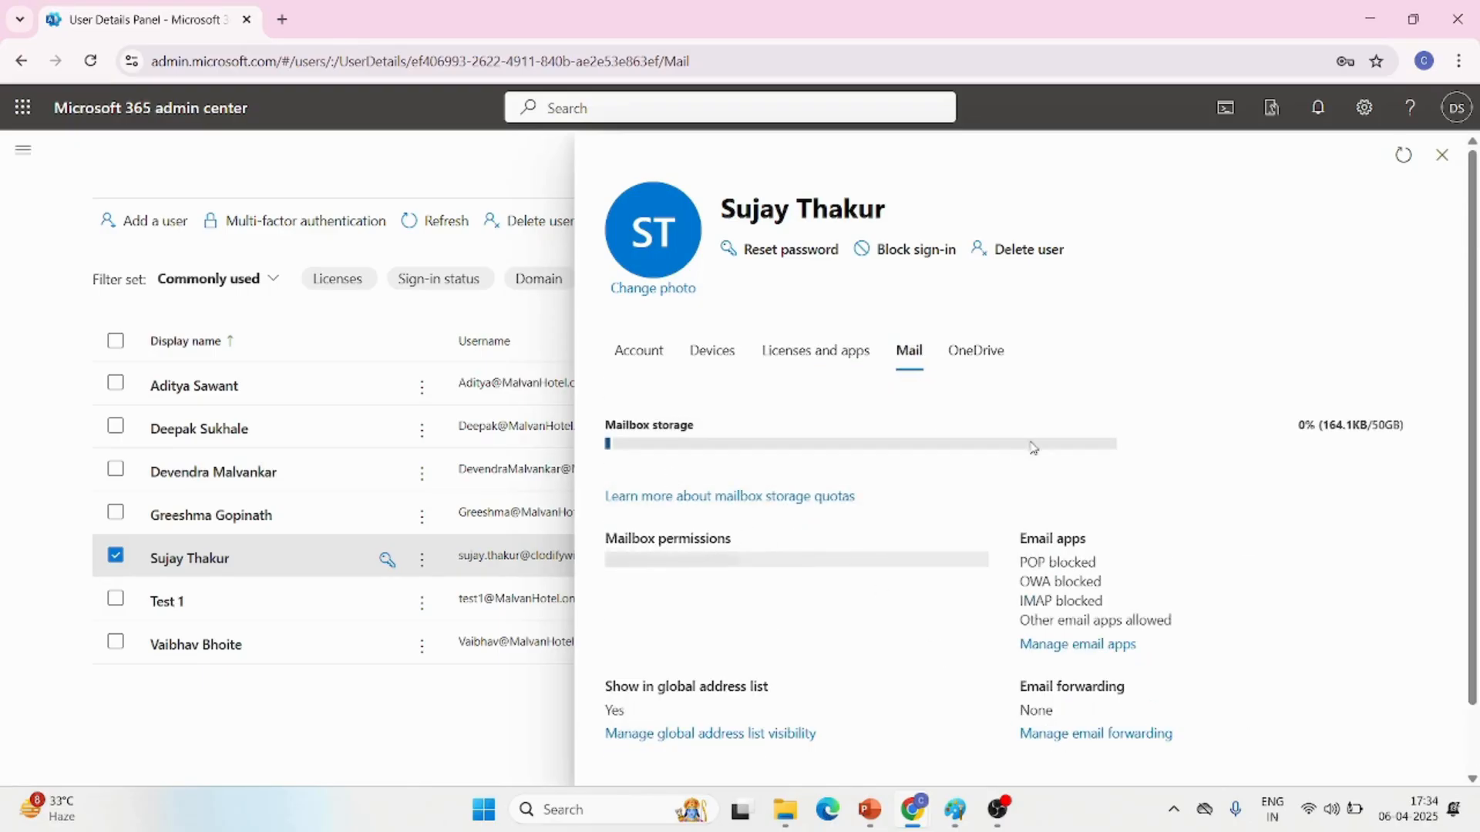
{"action": "scroll", "coordinate": [1157, 468], "scroll_direction": "down", "scroll_amount": 2}
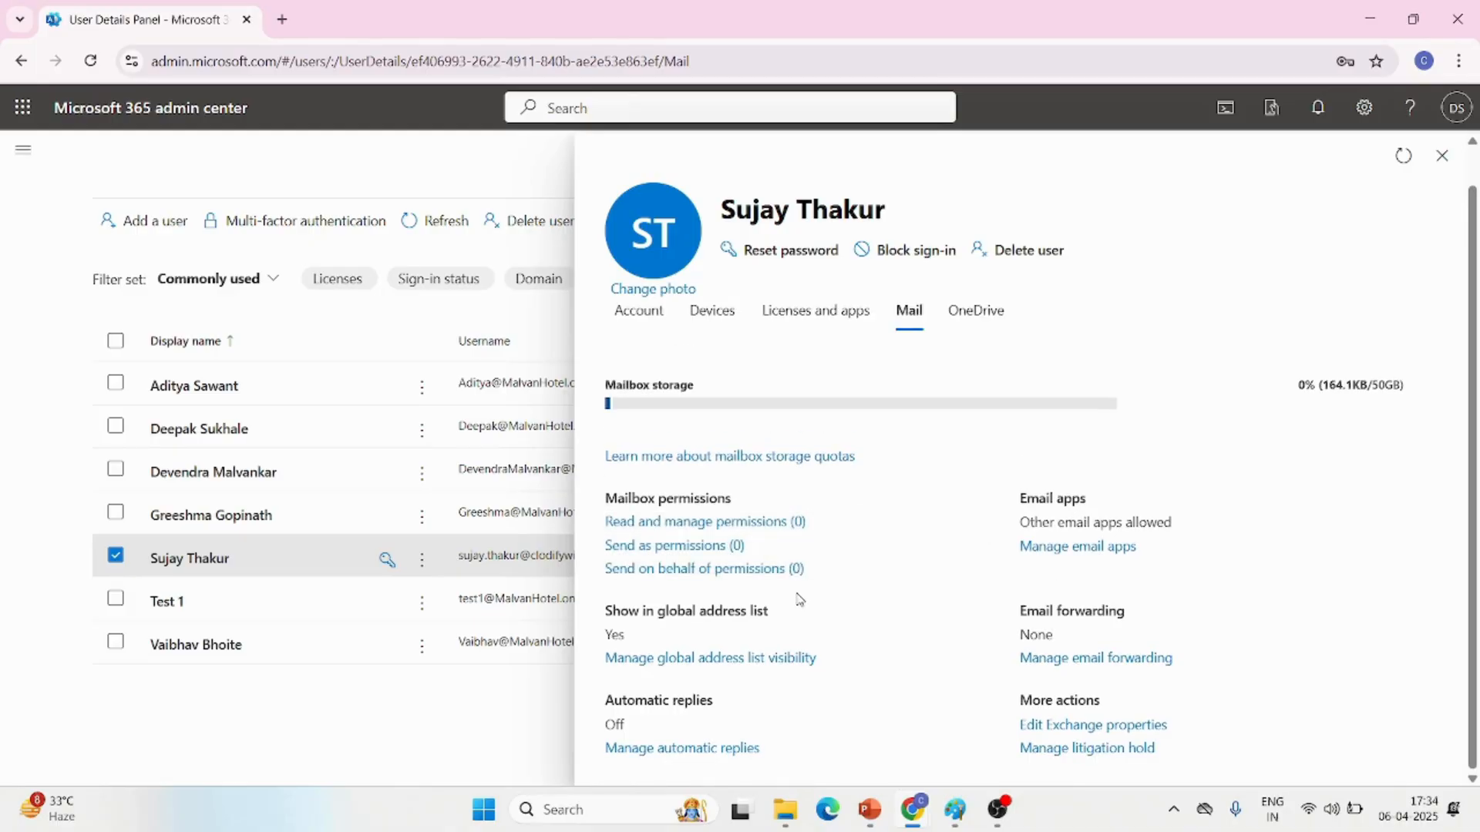
{"action": "left_click", "coordinate": [1062, 559]}
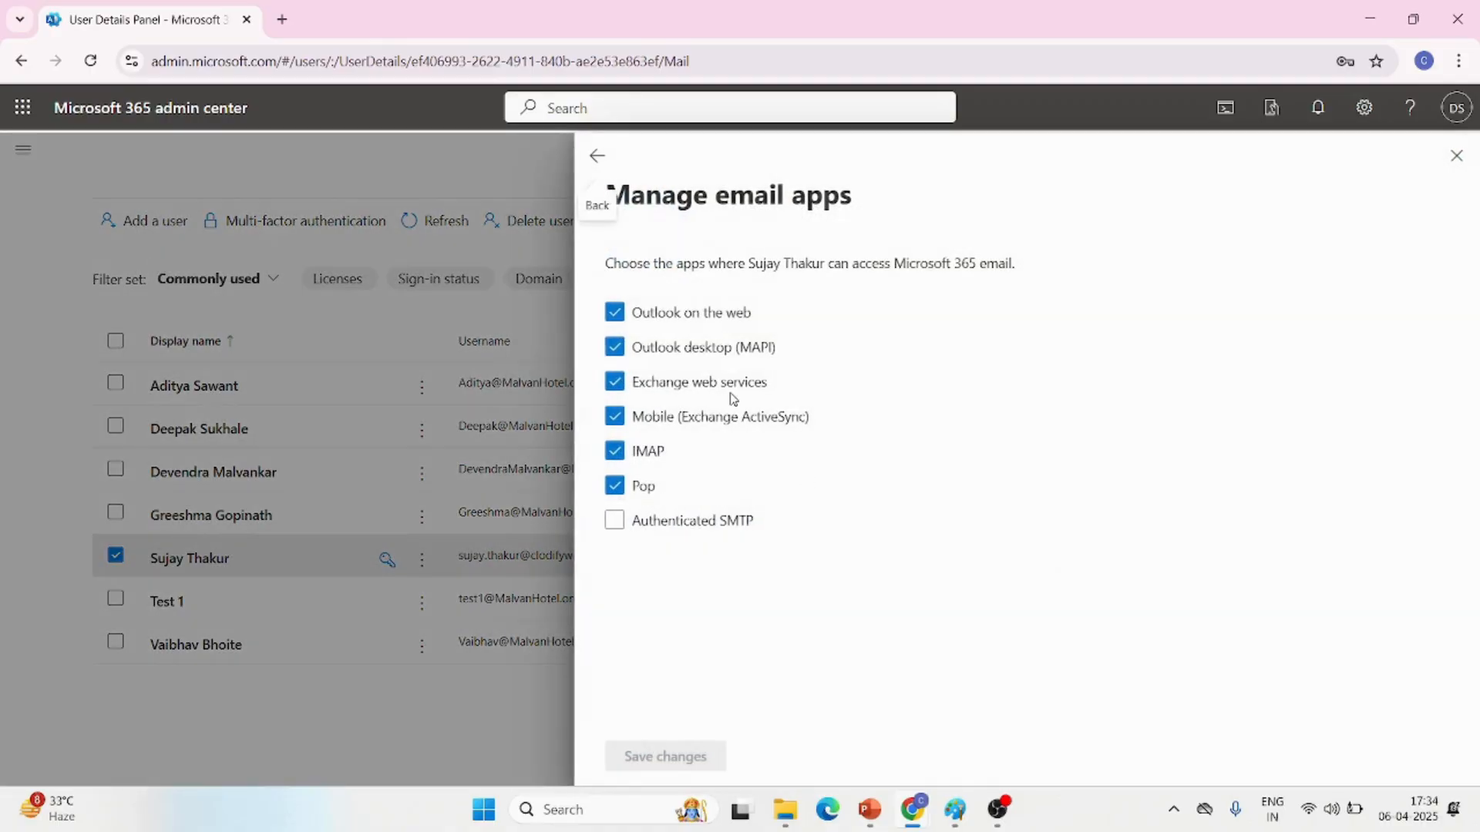
{"action": "left_click", "coordinate": [597, 155]}
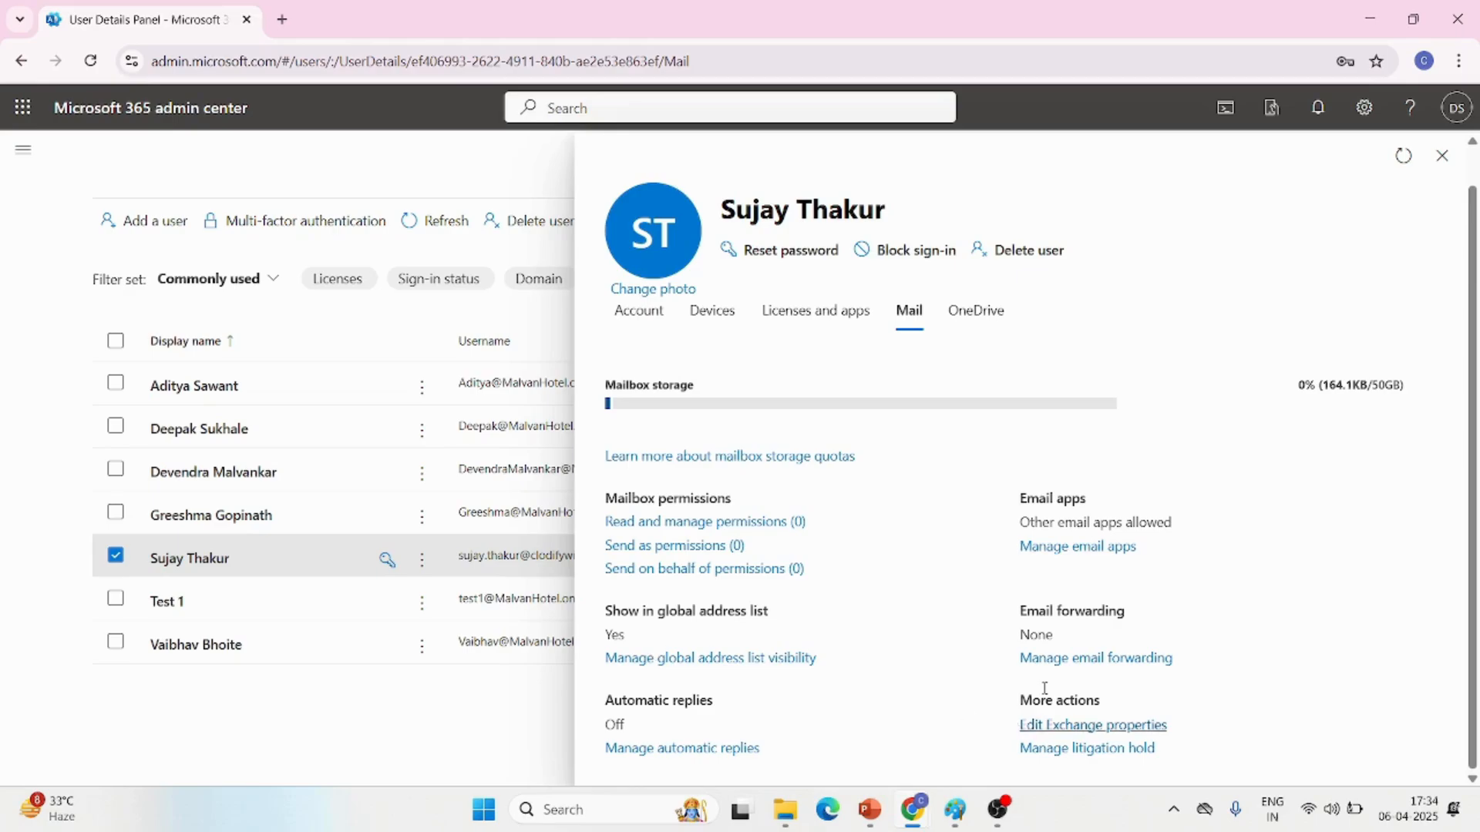
Look at the options for forwarding all emails sent to the user's mailbox, and discard the changes
{"action": "left_click", "coordinate": [1106, 665]}
{"action": "left_click", "coordinate": [620, 394]}
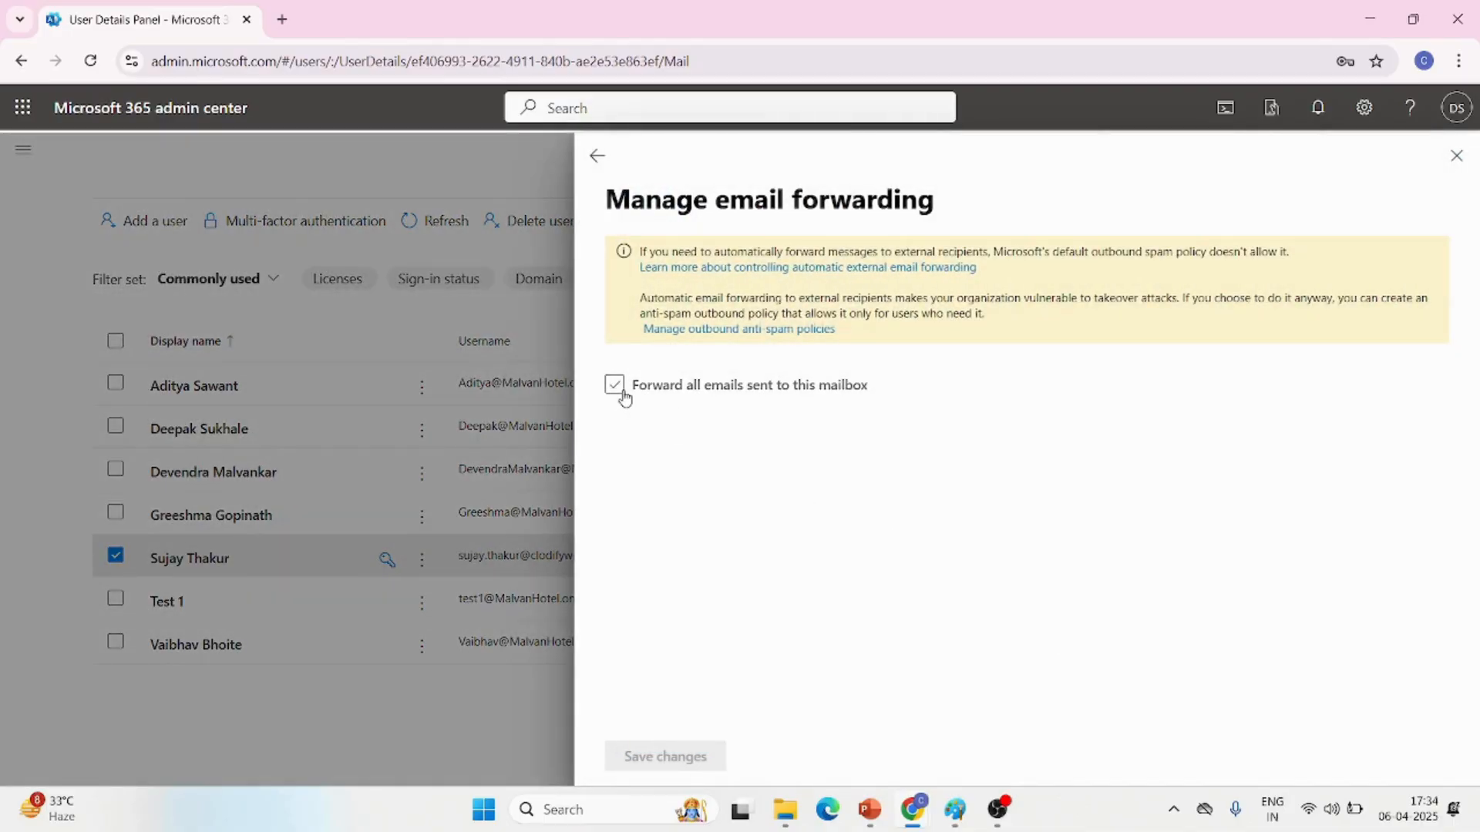
{"action": "left_click", "coordinate": [621, 394]}
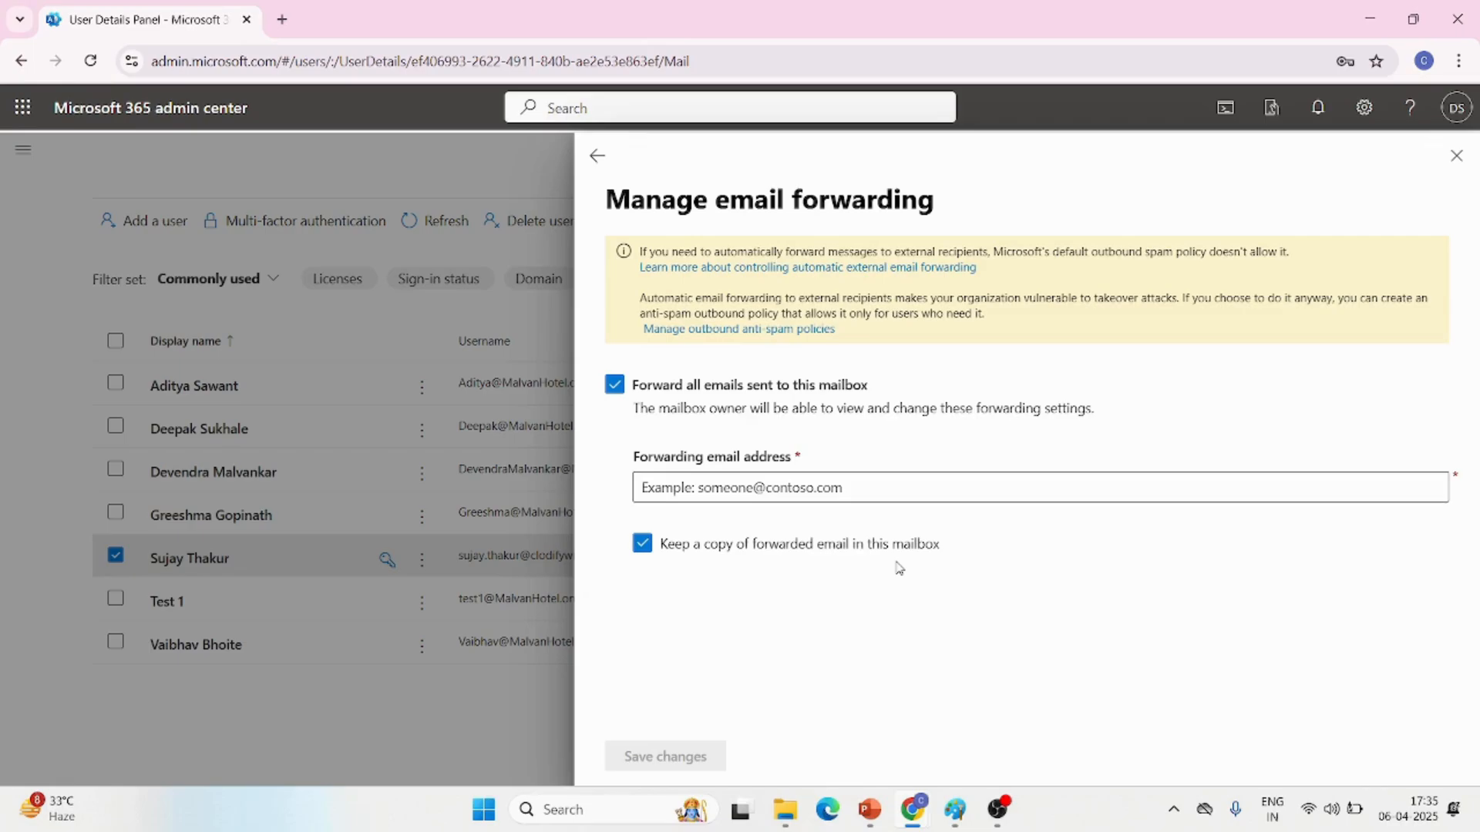
{"action": "left_click", "coordinate": [593, 159]}
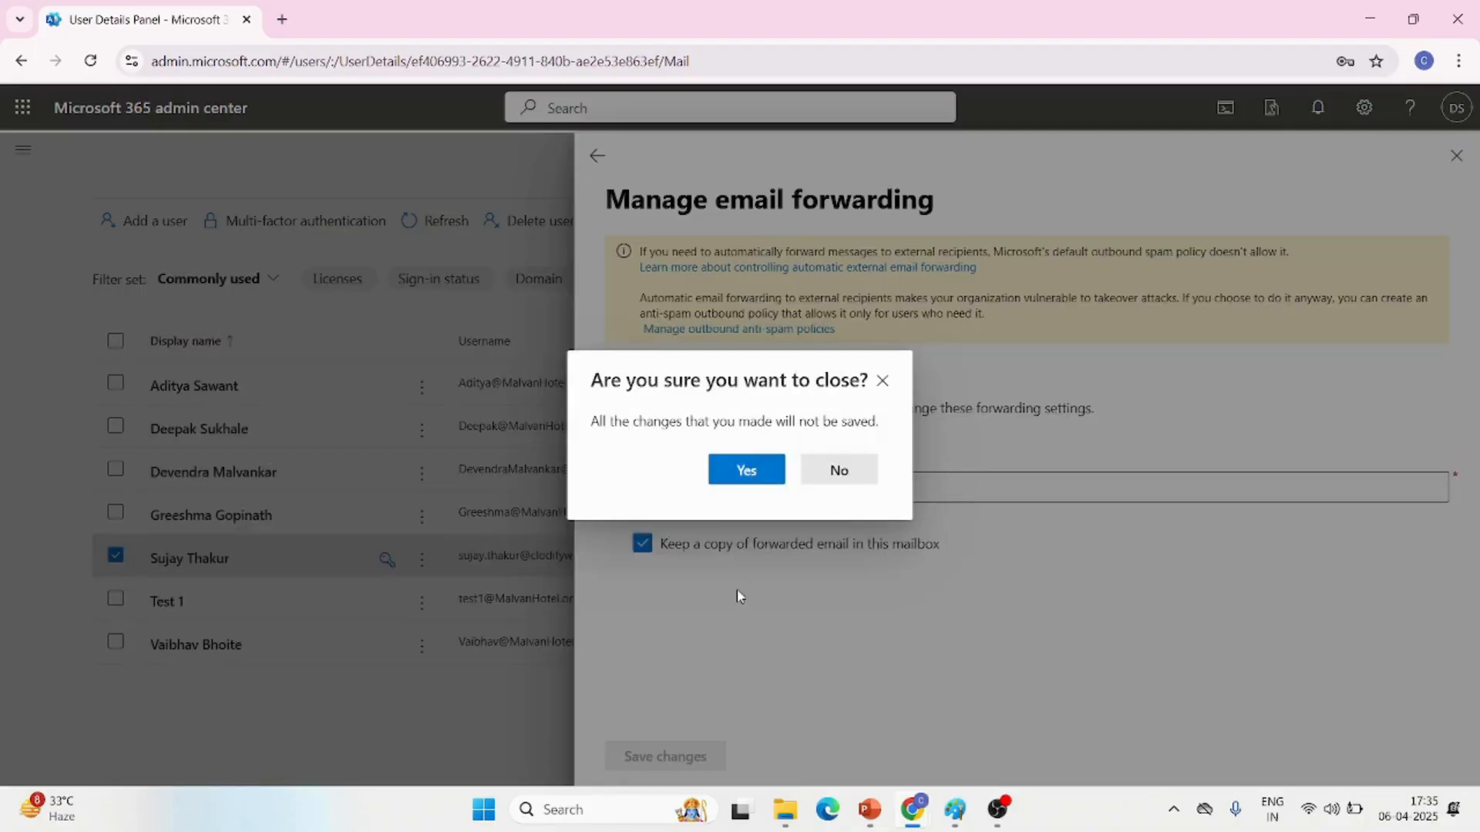
{"action": "left_click", "coordinate": [741, 473]}
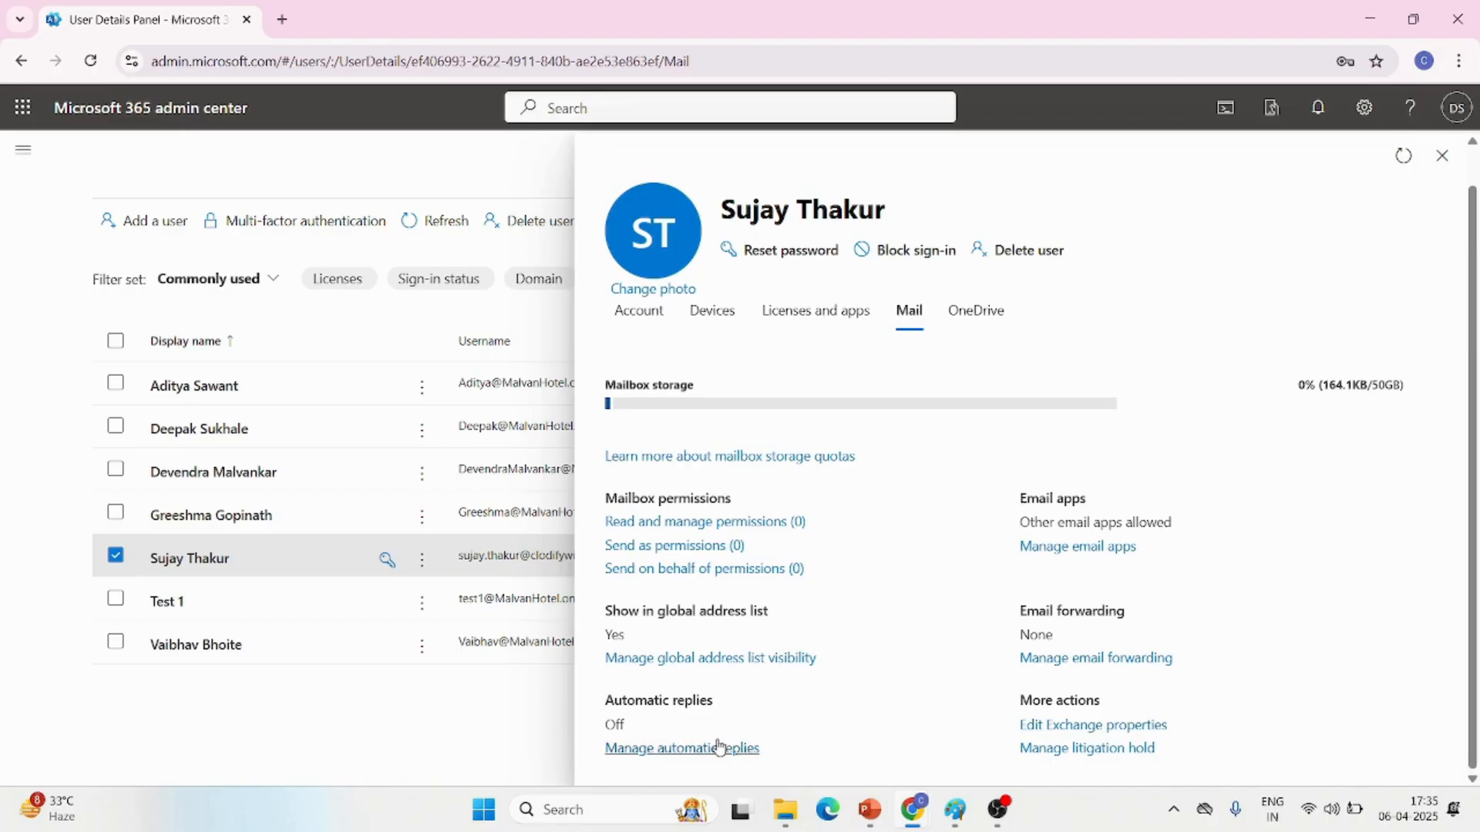
Review the user's OneDrive settings, including external sharing and the default storage page, without saving changes
{"action": "left_click", "coordinate": [977, 311]}
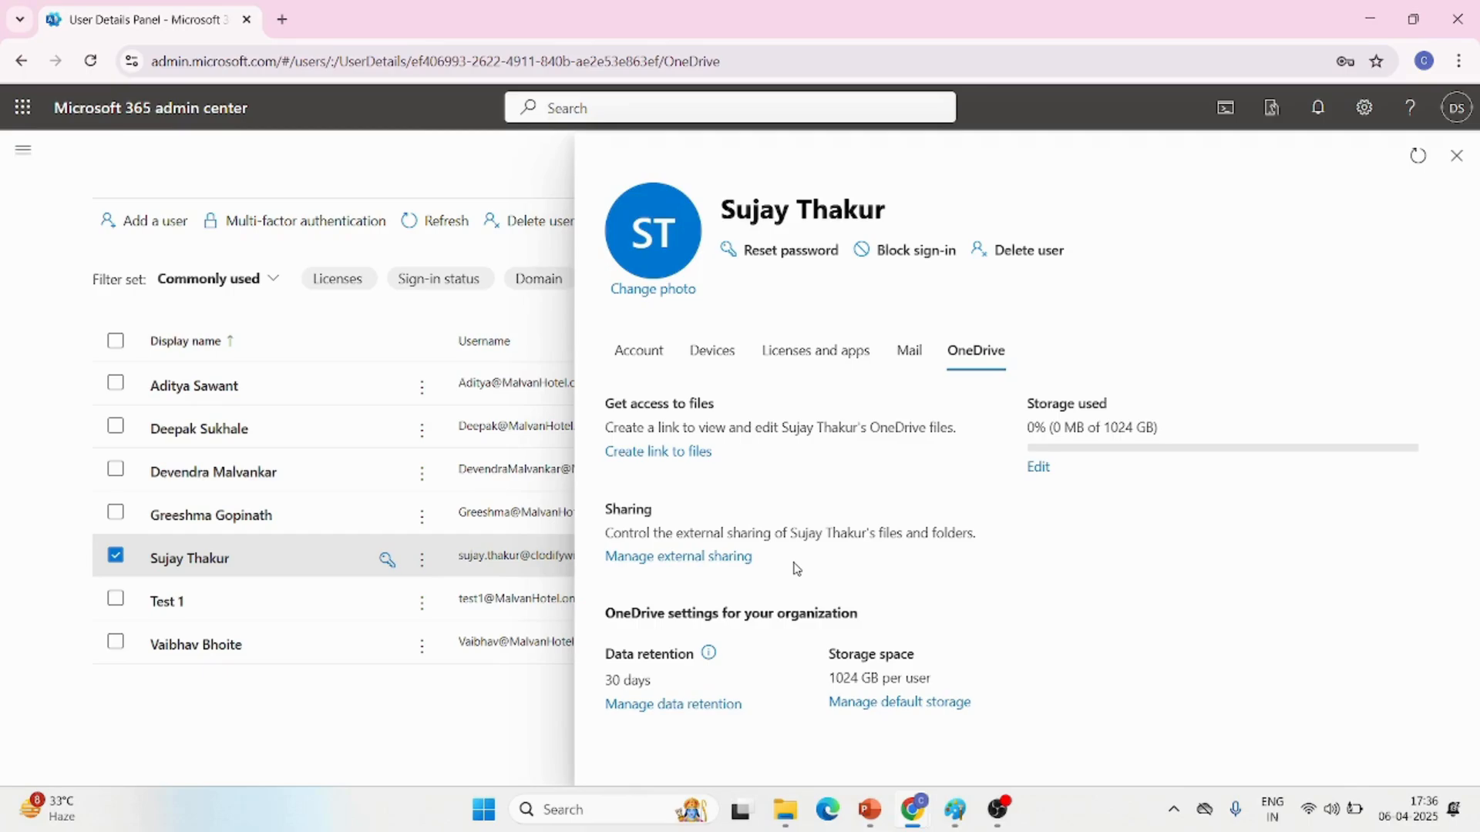
{"action": "left_click", "coordinate": [695, 561]}
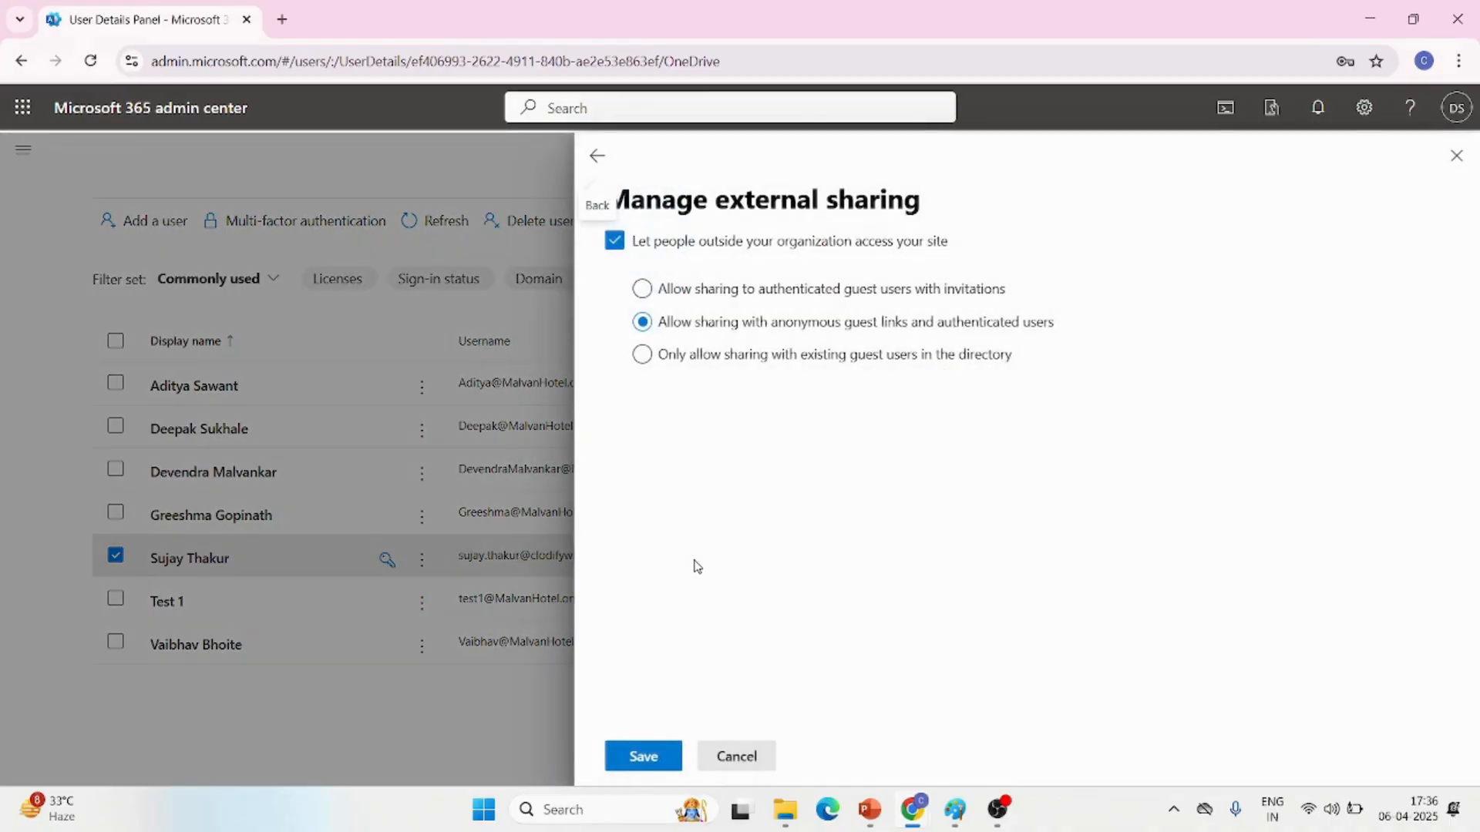
{"action": "left_click", "coordinate": [742, 757]}
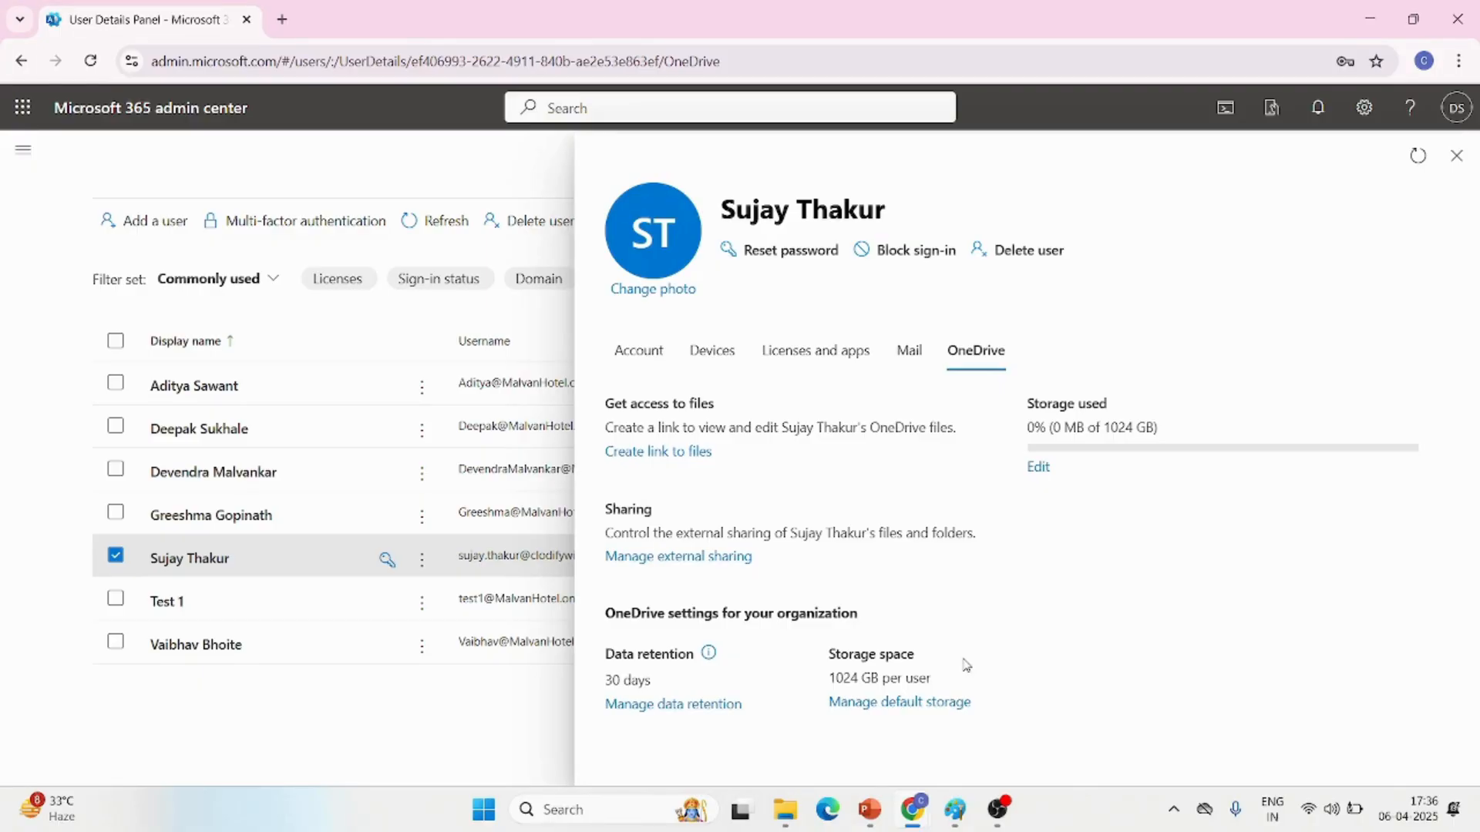
{"action": "left_click", "coordinate": [891, 705]}
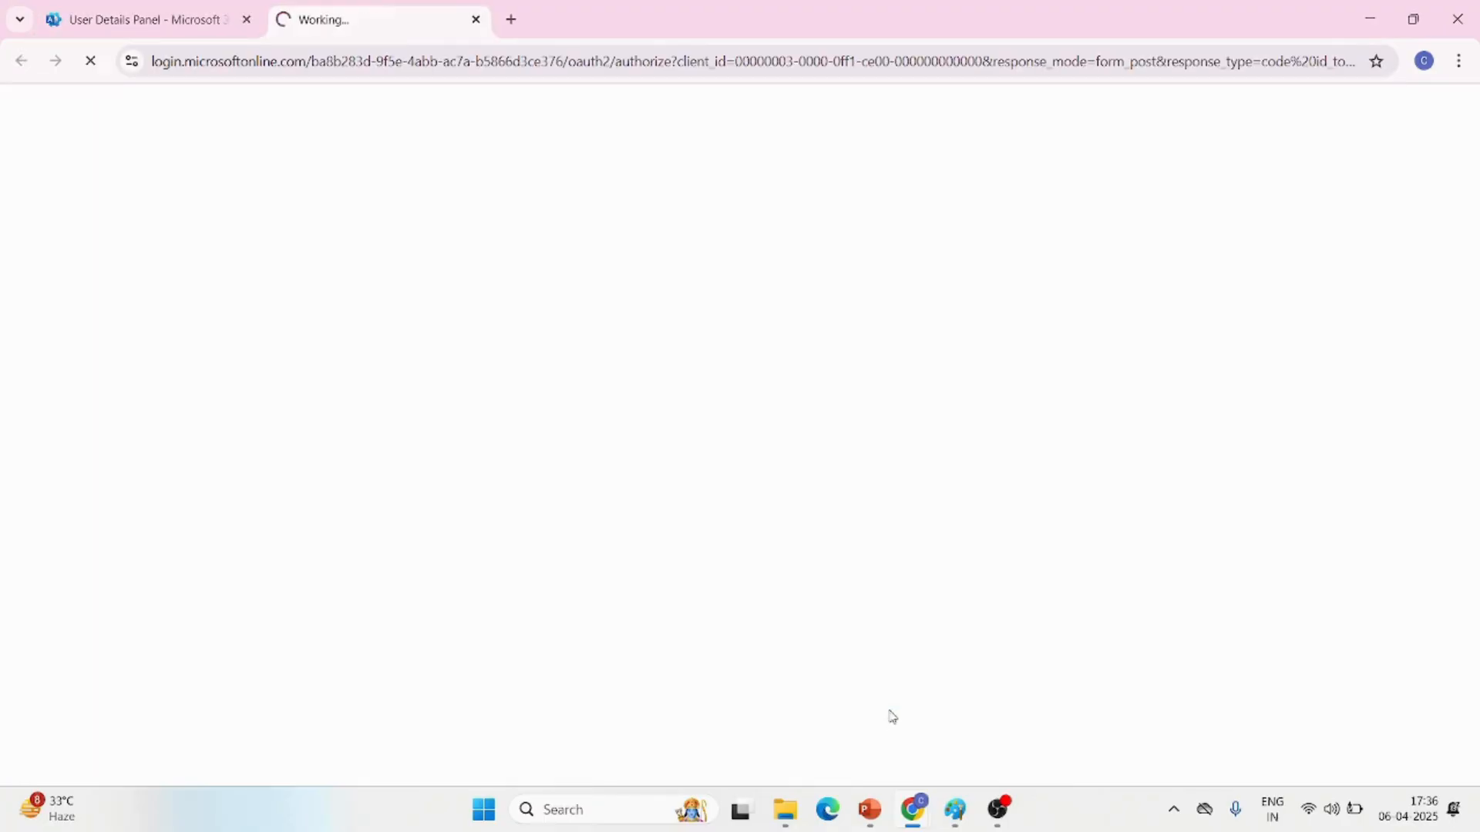
{"action": "left_click", "coordinate": [475, 19]}
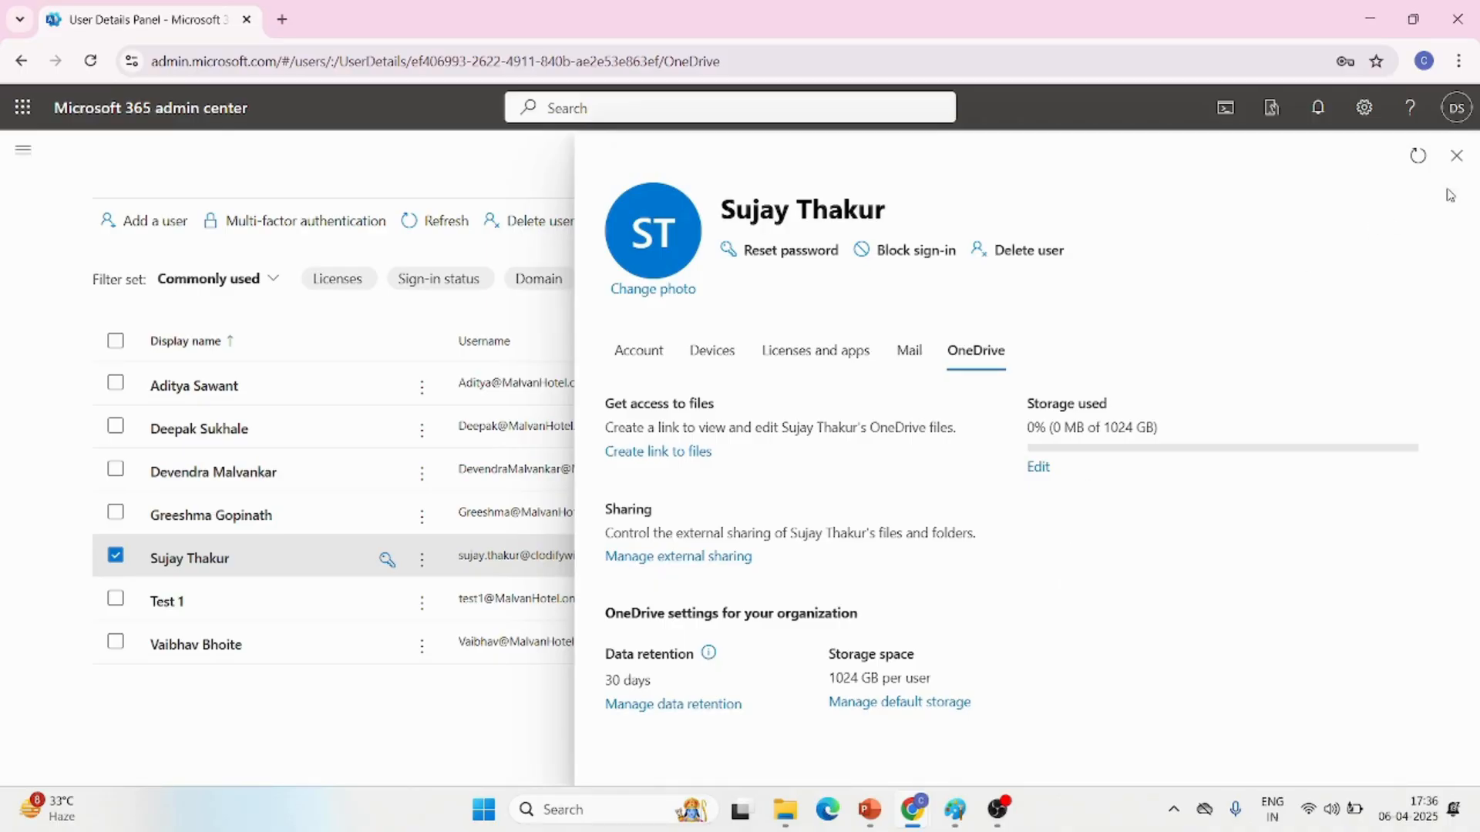
Close the user's details and deselect the user in the active users list
{"action": "left_click", "coordinate": [1454, 162]}
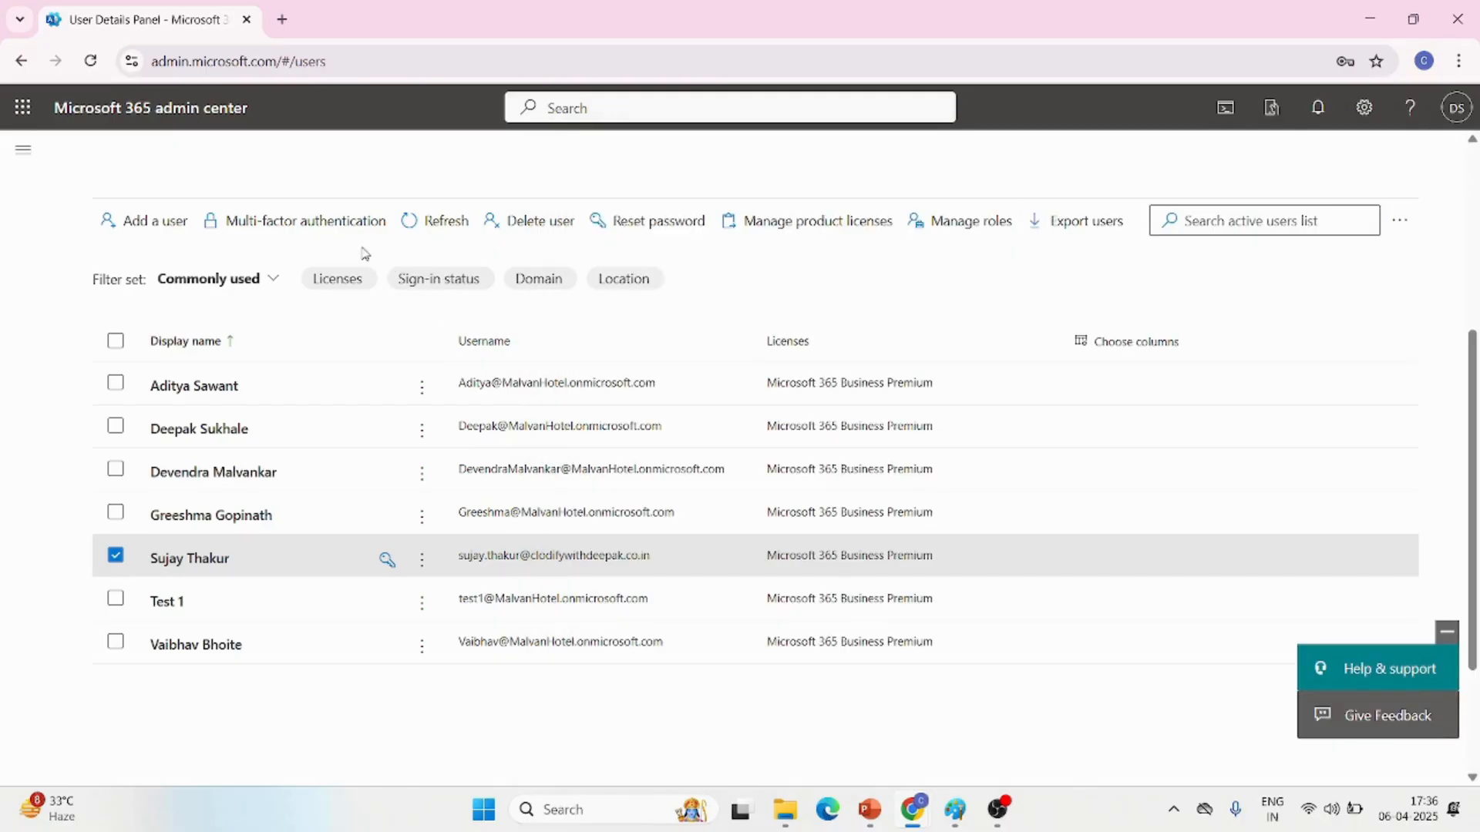
{"action": "left_click", "coordinate": [115, 560]}
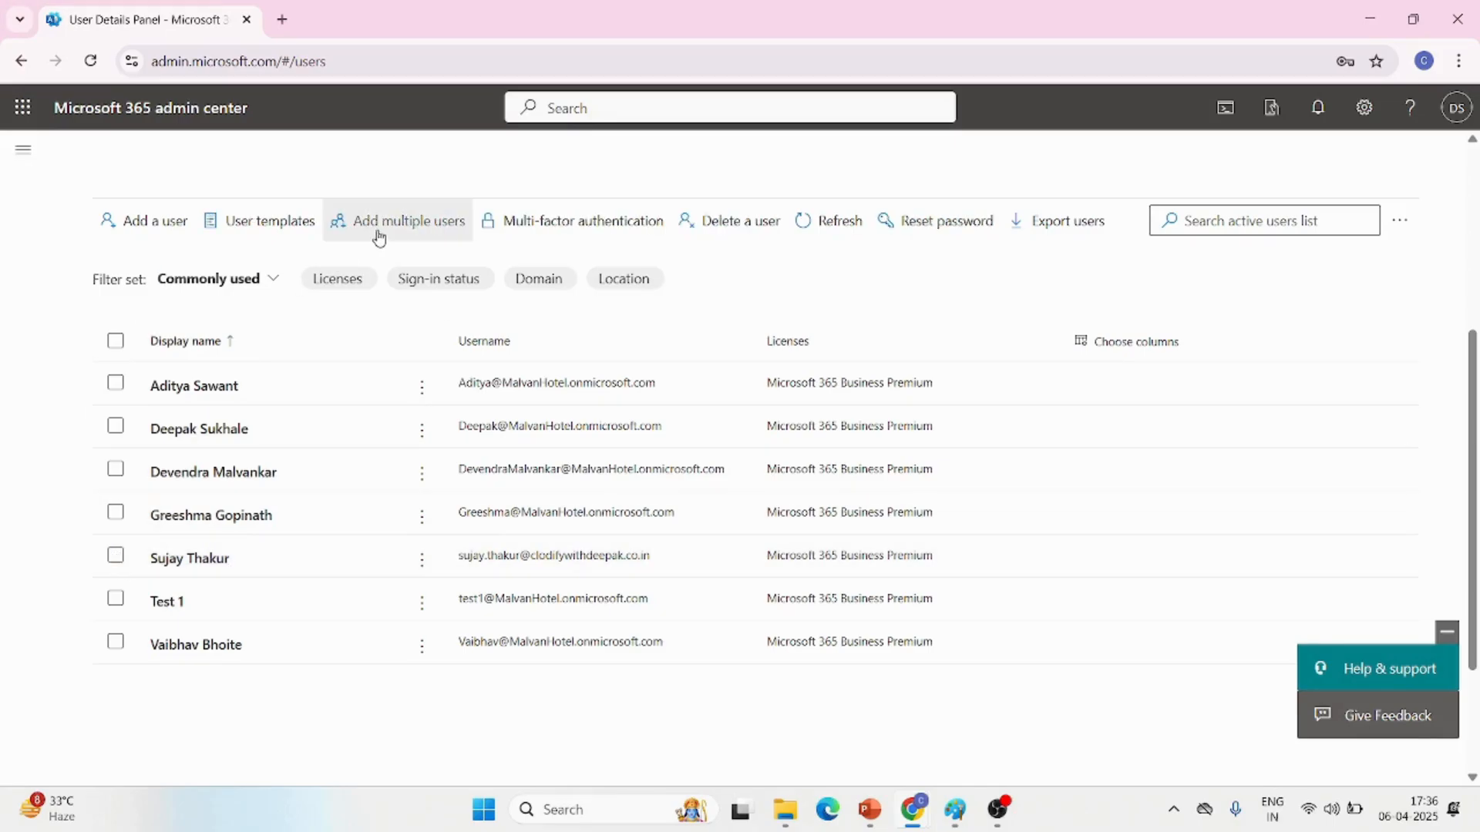
Open the form for adding a list of multiple users at once
{"action": "left_click", "coordinate": [379, 236]}
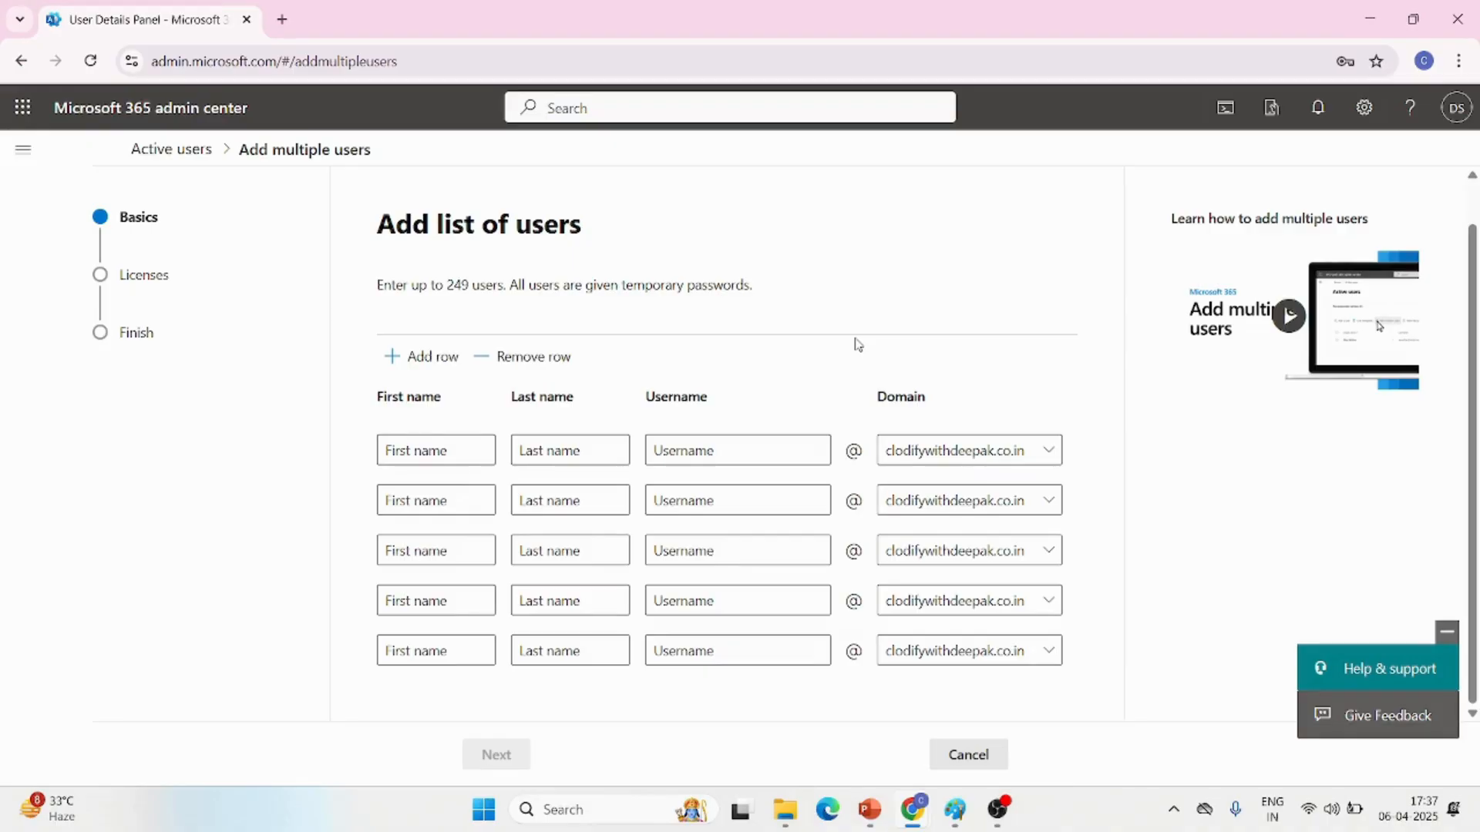
{"action": "scroll", "coordinate": [445, 501], "scroll_direction": "down", "scroll_amount": 1}
{"action": "left_click", "coordinate": [419, 398]}
{"action": "type", "text": "abc"}
{"action": "left_click", "coordinate": [540, 407]}
{"action": "type", "text": "gg"}
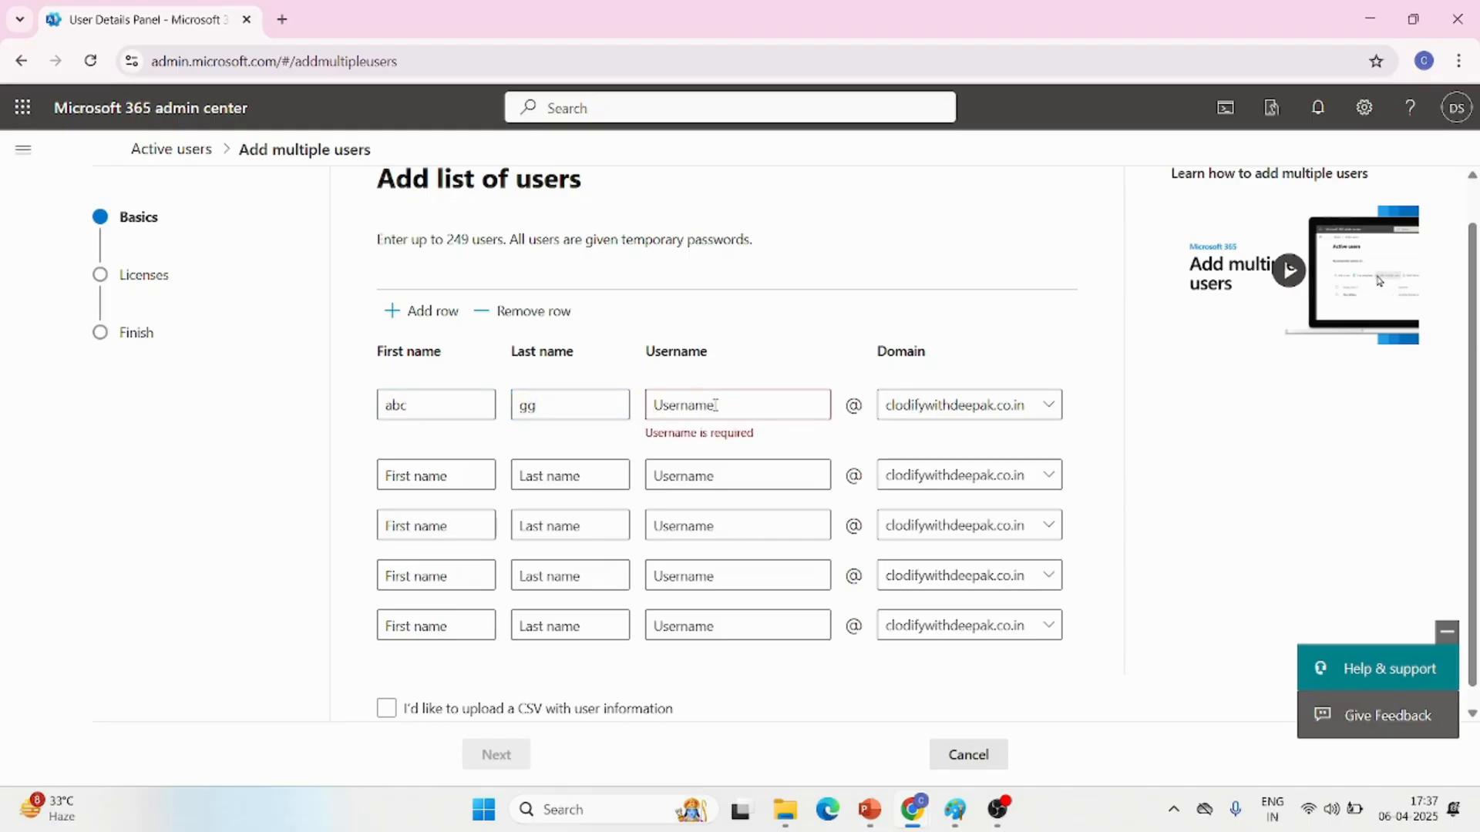
{"action": "left_click", "coordinate": [715, 405]}
{"action": "type", "text": "abc1"}
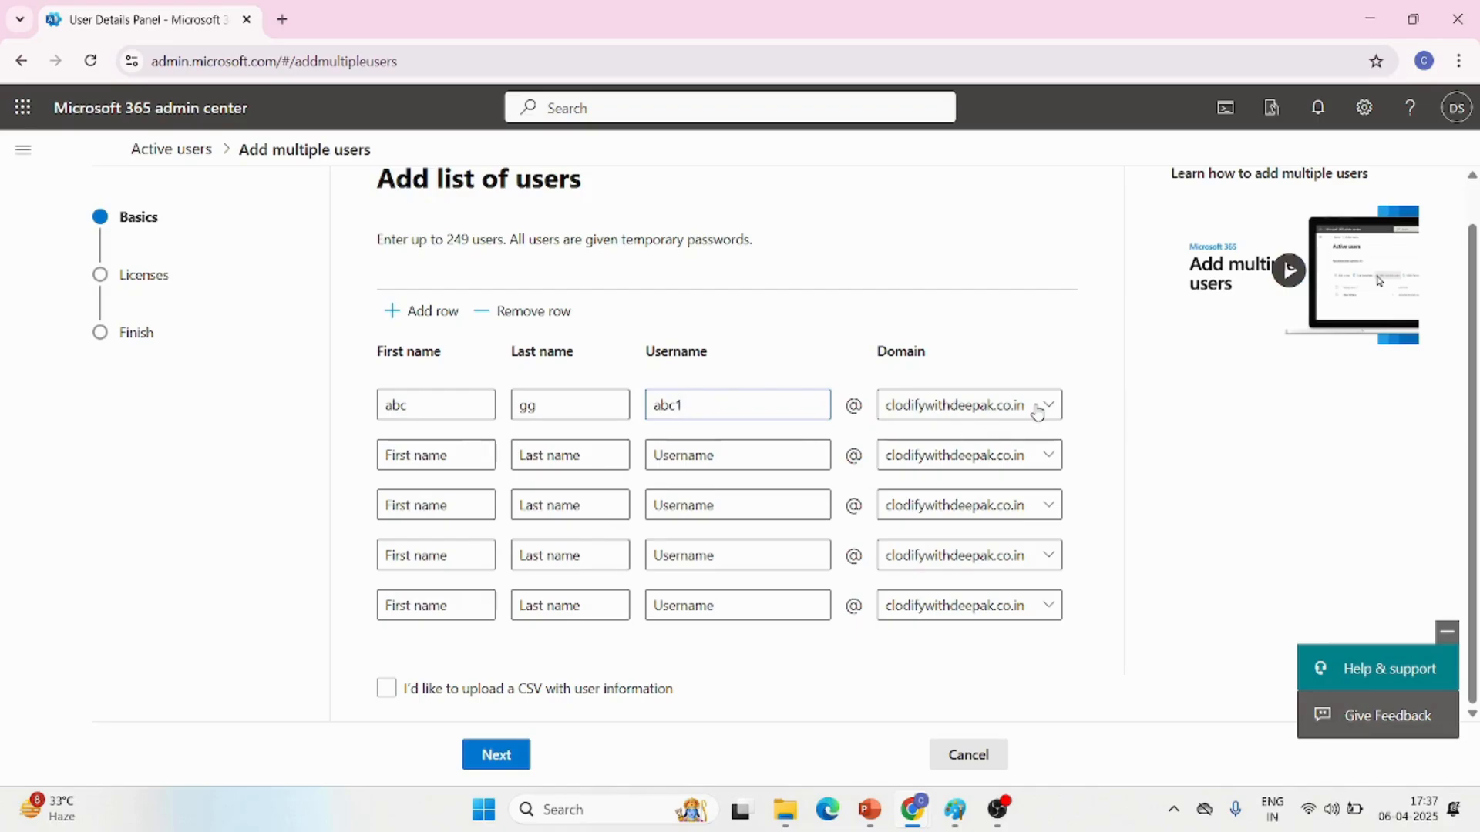
{"action": "left_click", "coordinate": [417, 460]}
{"action": "double_click", "coordinate": [441, 404]}
{"action": "key", "text": "BackSpace"}
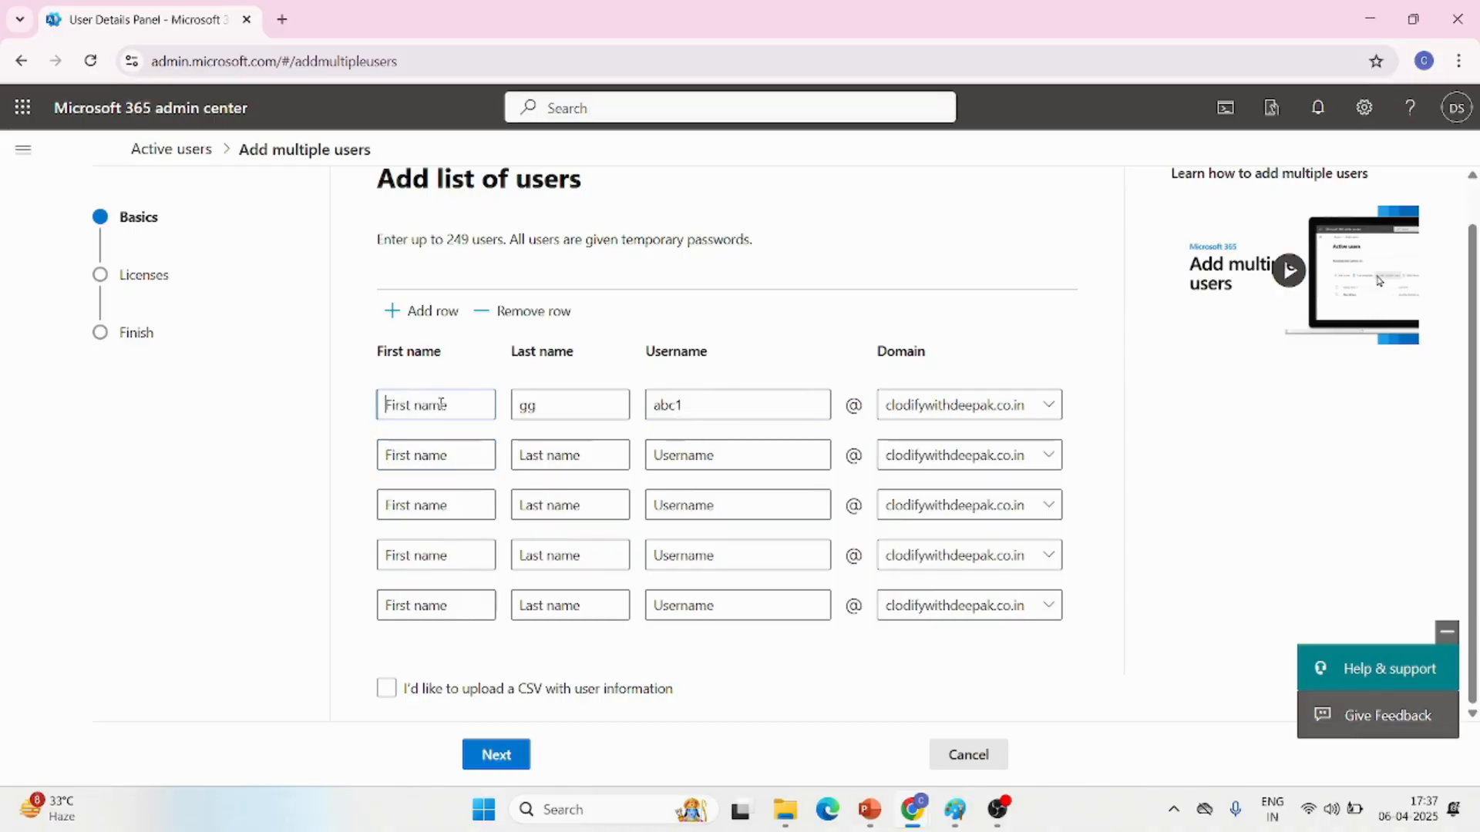
{"action": "type", "text": "t"}
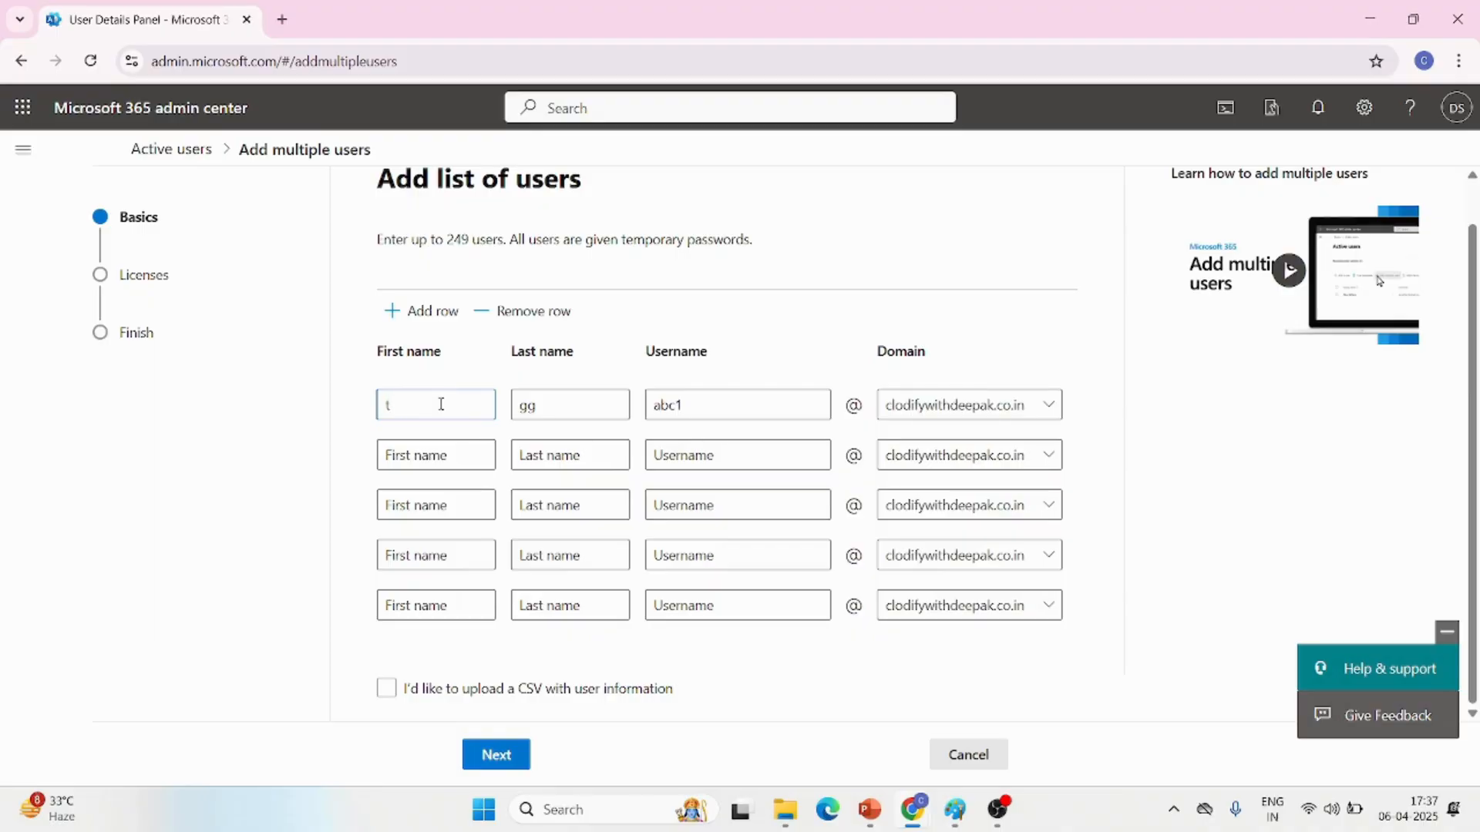
{"action": "type", "text": "est"}
{"action": "left_click", "coordinate": [561, 413]}
{"action": "key", "text": "BackSpace"}
{"action": "key", "text": "BackSpace"}
{"action": "key", "text": "BackSpace"}
{"action": "key", "text": "BackSpace"}
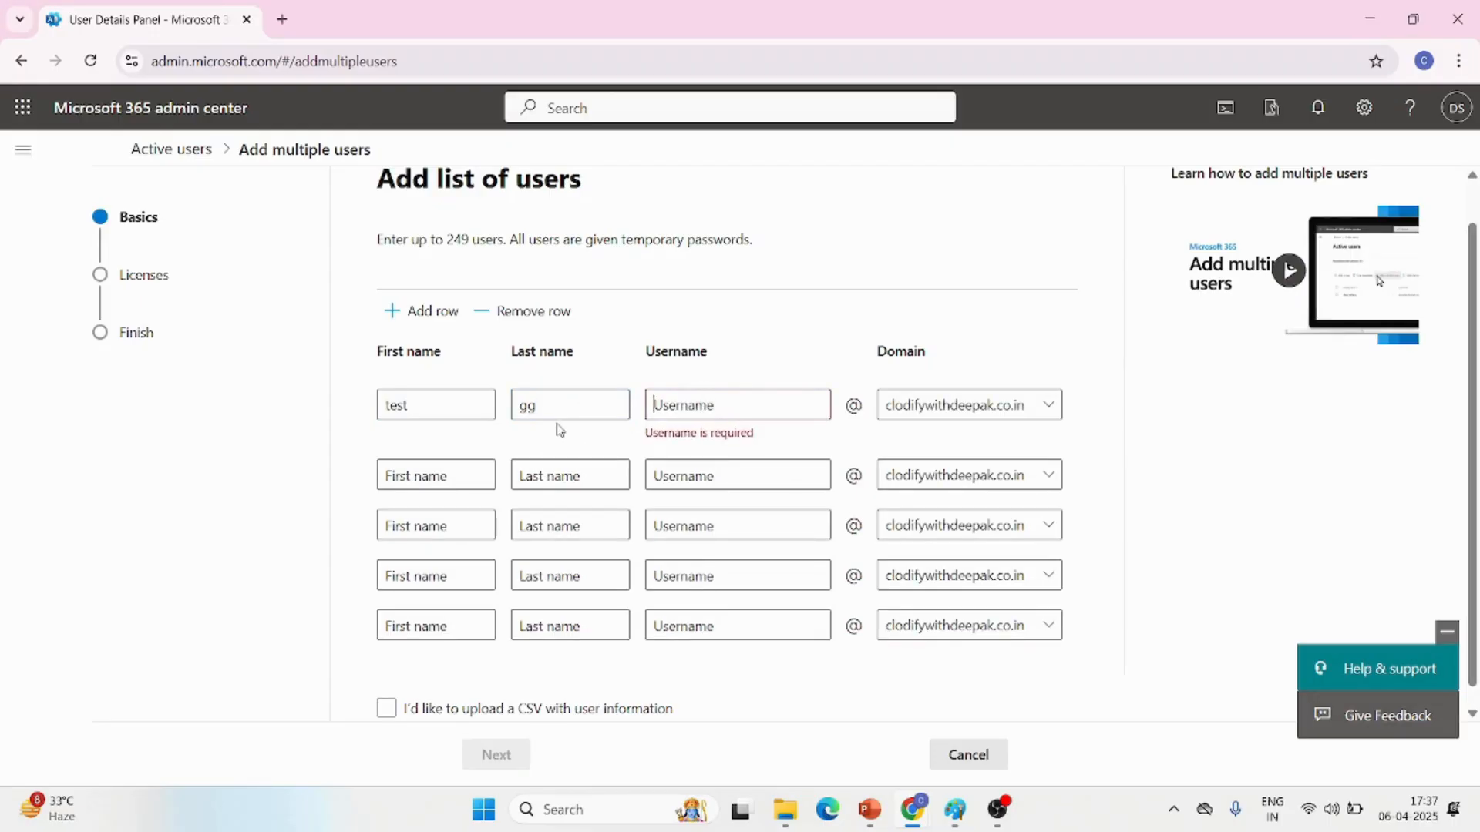
{"action": "left_click", "coordinate": [555, 404]}
{"action": "key", "text": "BackSpace"}
{"action": "key", "text": "BackSpace"}
{"action": "left_click", "coordinate": [472, 404]}
{"action": "key", "text": "BackSpace"}
{"action": "key", "text": "BackSpace"}
{"action": "key", "text": "BackSpace"}
{"action": "key", "text": "BackSpace"}
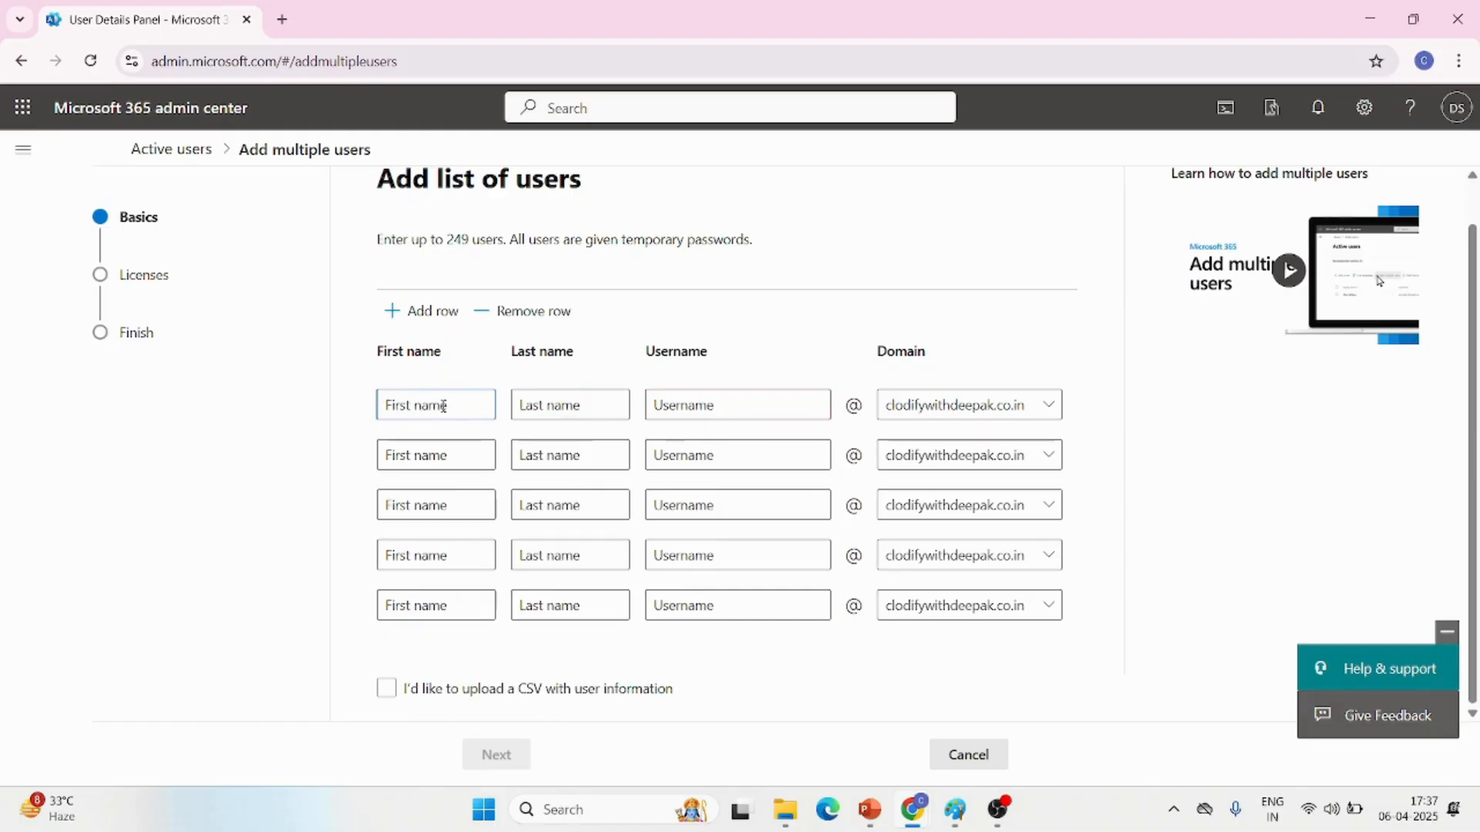
Enter test1 as the first name in the first user row
{"action": "type", "text": "te"}
{"action": "type", "text": "t4"}
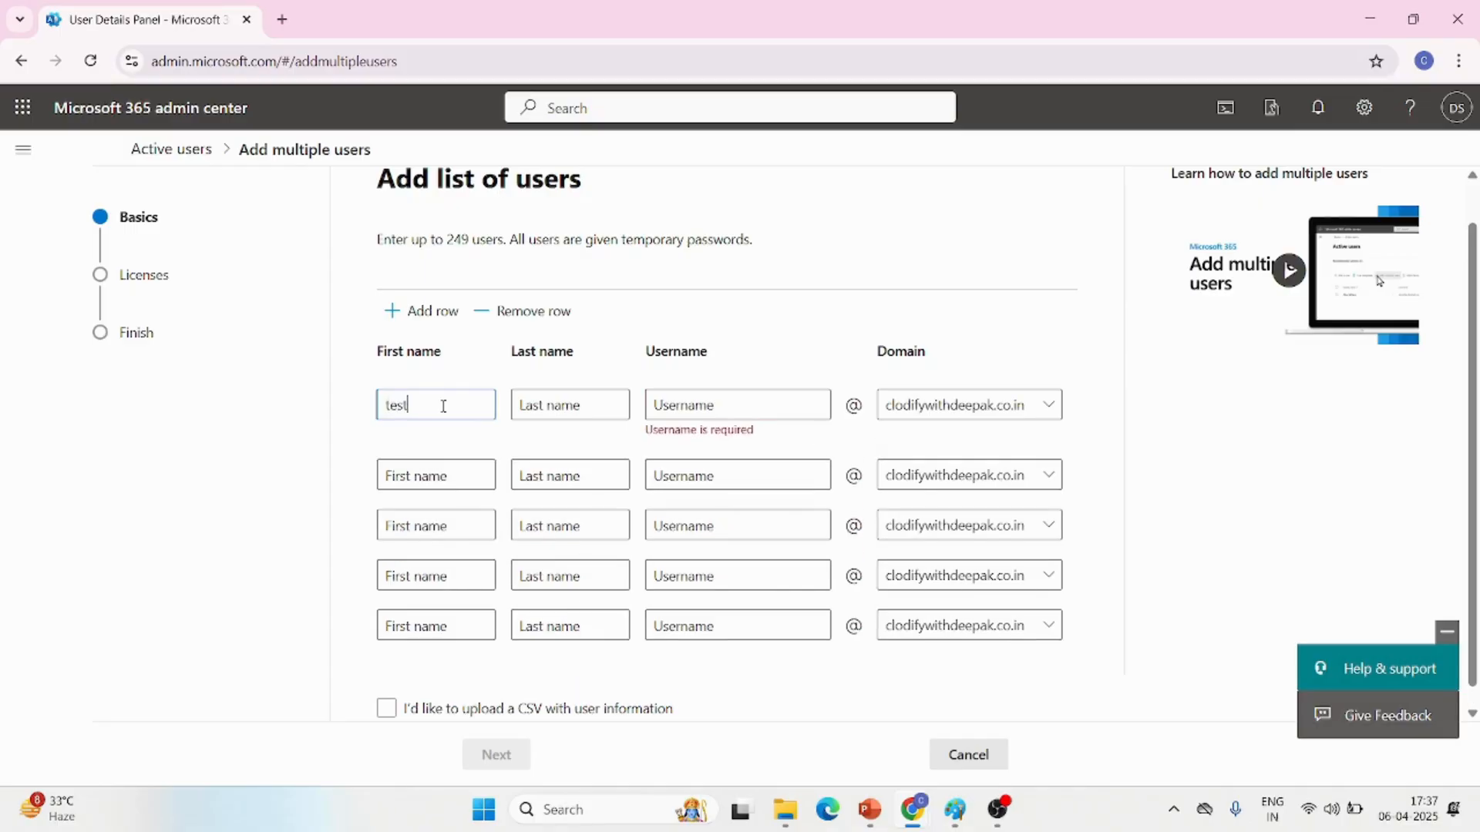
{"action": "key", "text": "BackSpace"}
{"action": "type", "text": "1"}
{"action": "type", "text": "test"}
{"action": "key", "text": "BackSpace"}
{"action": "key", "text": "BackSpace"}
{"action": "key", "text": "BackSpace"}
{"action": "key", "text": "BackSpace"}
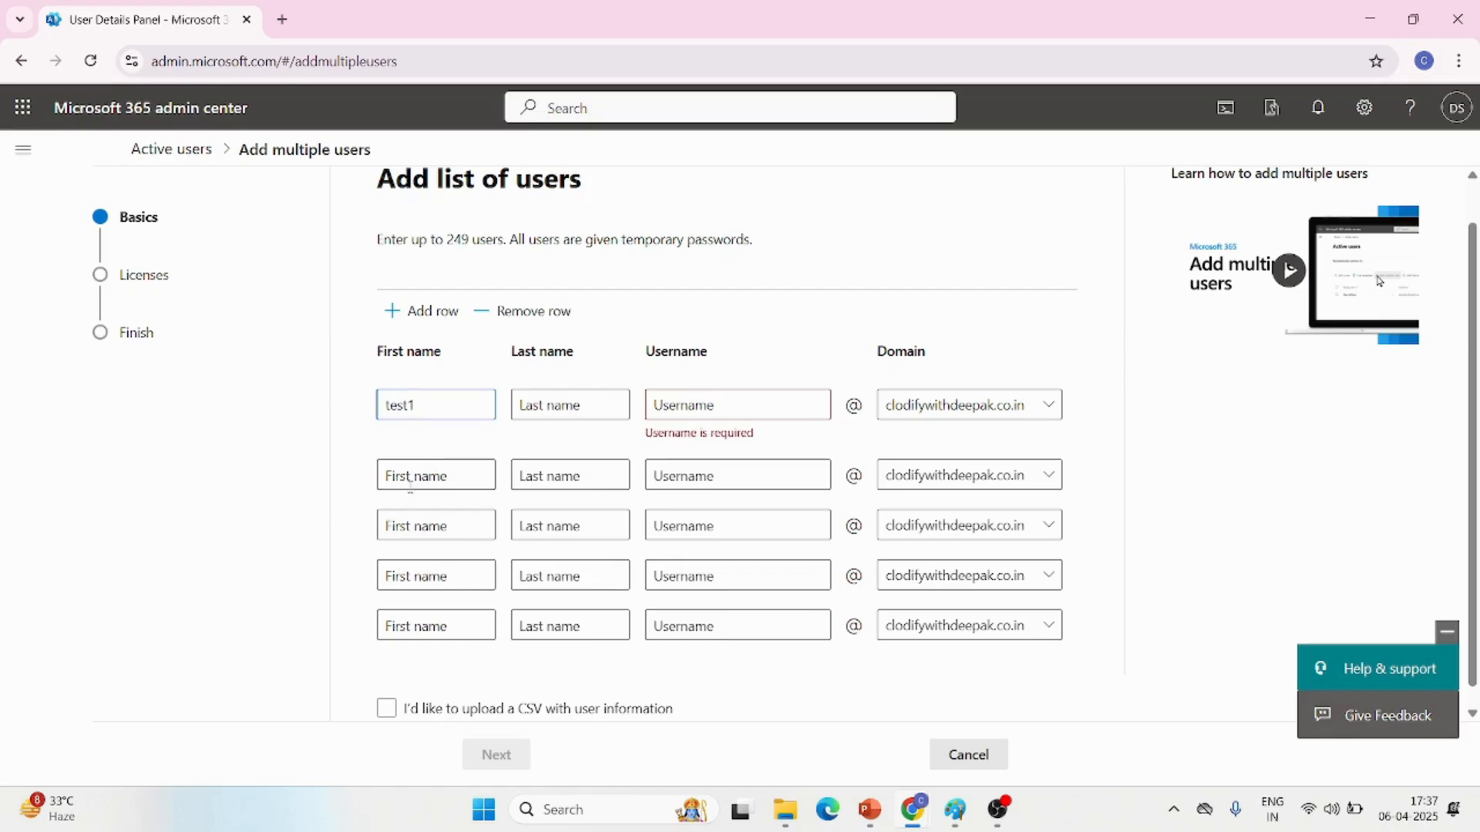
Enter test2 and test3 as the first names in the second and third user rows
{"action": "left_click", "coordinate": [425, 478]}
{"action": "type", "text": "te"}
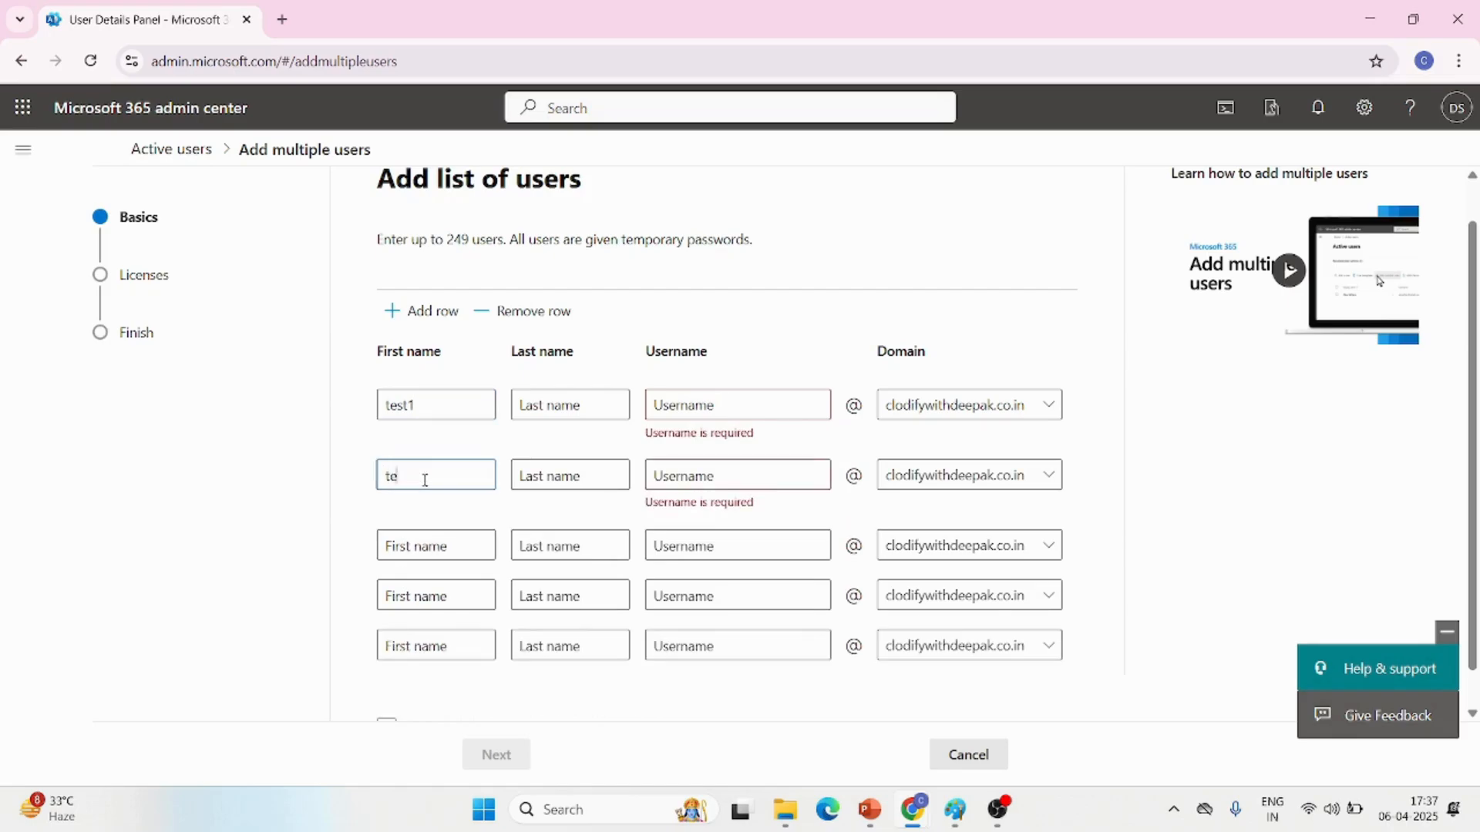
{"action": "type", "text": "st 2"}
{"action": "key", "text": "BackSpace"}
{"action": "key", "text": "BackSpace"}
{"action": "type", "text": "2"}
{"action": "left_click", "coordinate": [429, 541]}
{"action": "type", "text": "test3"}
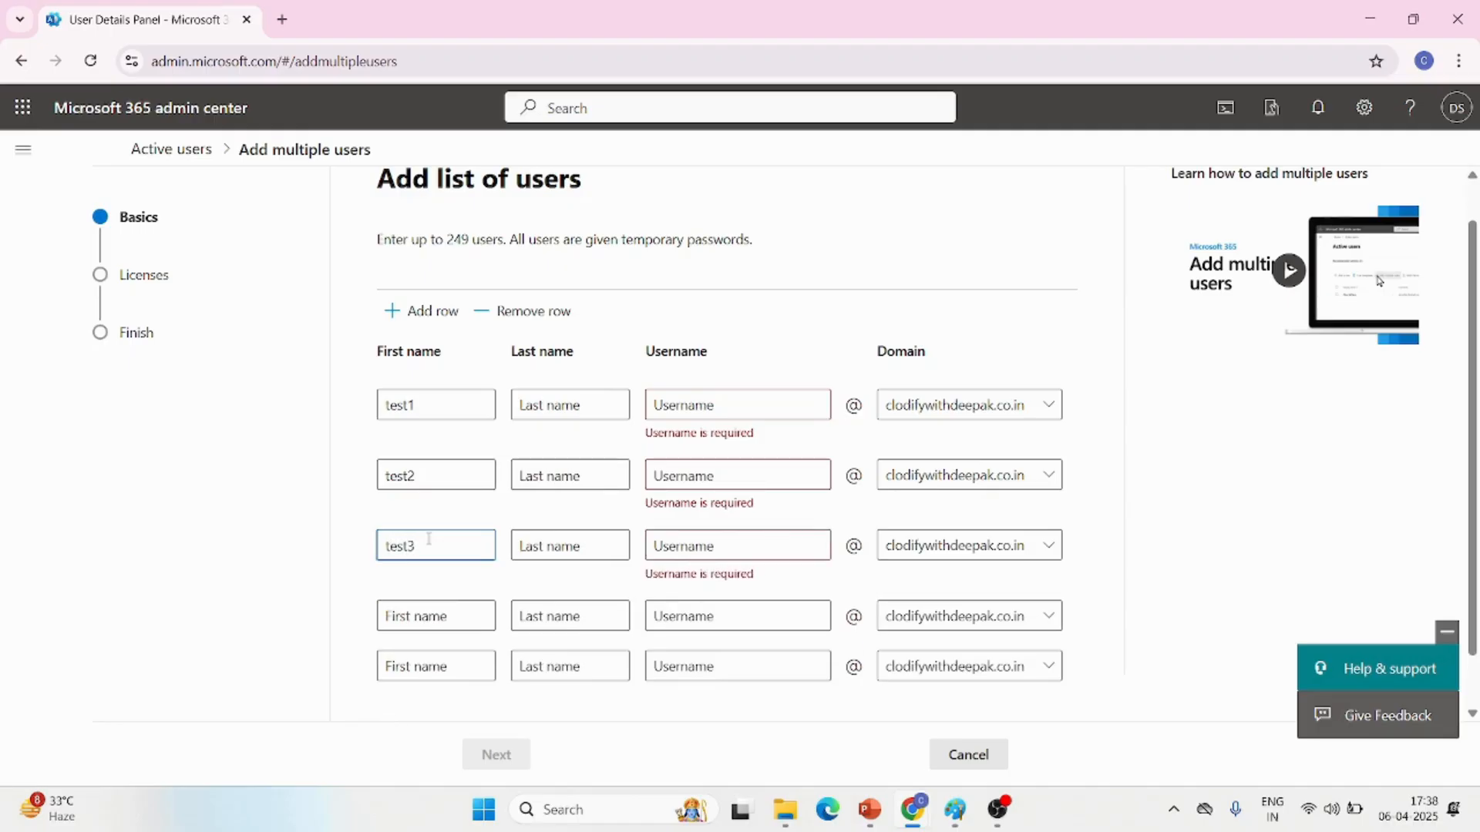
Enter the usernames test1, test2 and test3 in the matching rows and continue to the license assignment
{"action": "left_click", "coordinate": [719, 404]}
{"action": "type", "text": "test1"}
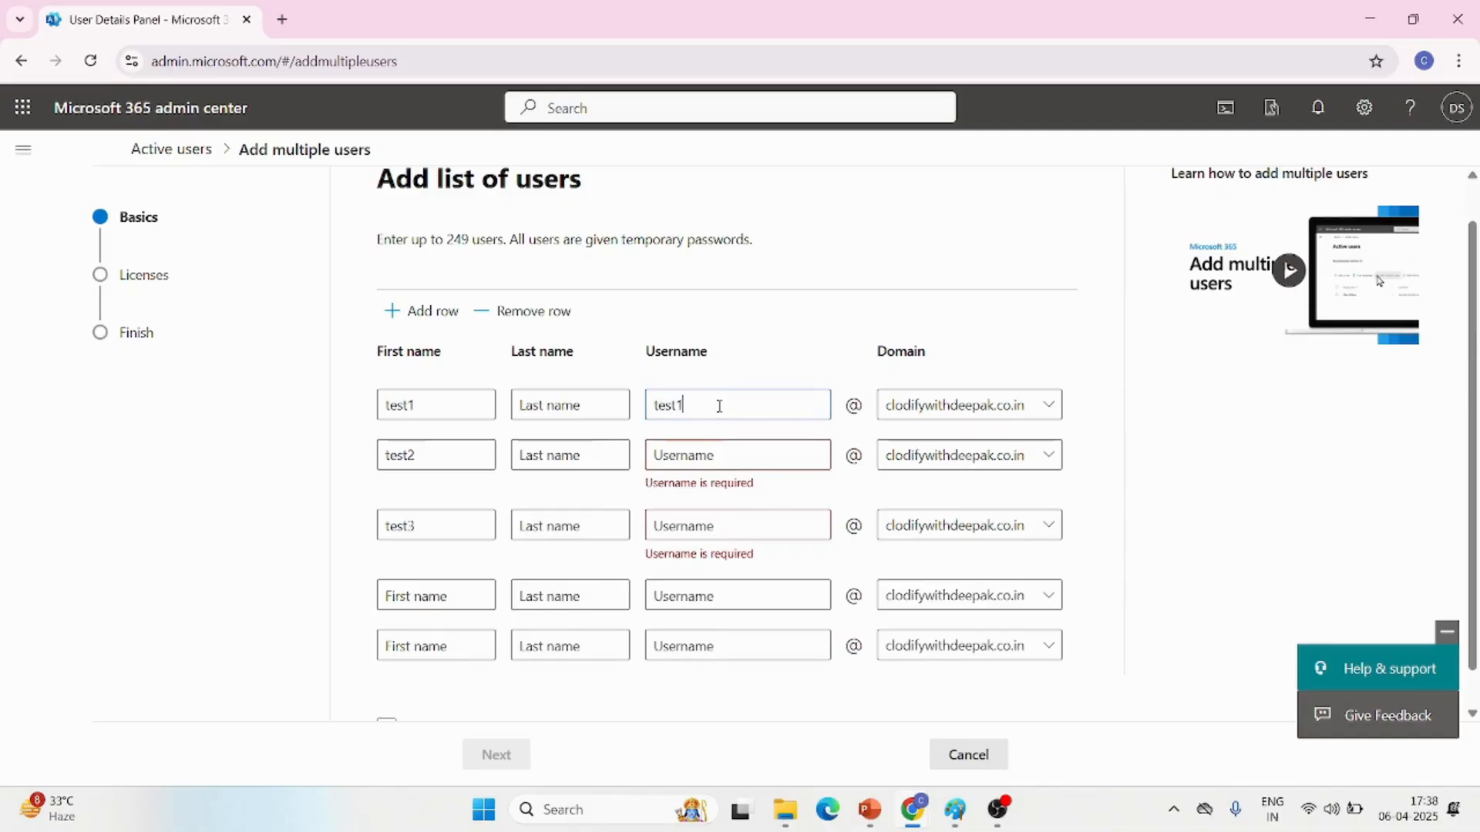
{"action": "left_click", "coordinate": [696, 452]}
{"action": "type", "text": "test2"}
{"action": "left_click", "coordinate": [678, 506]}
{"action": "type", "text": "test"}
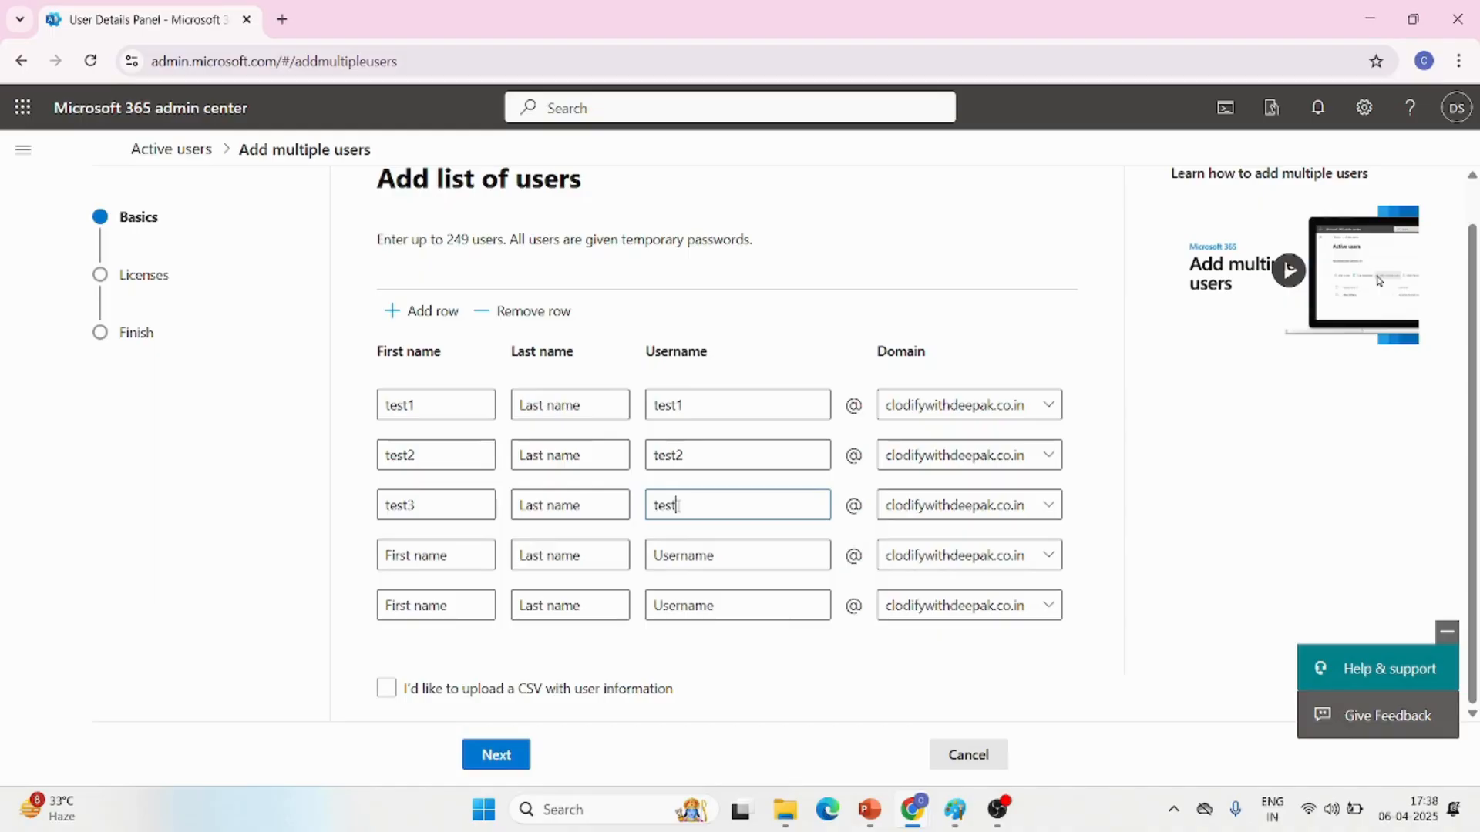
{"action": "type", "text": "3"}
{"action": "left_click", "coordinate": [510, 763]}
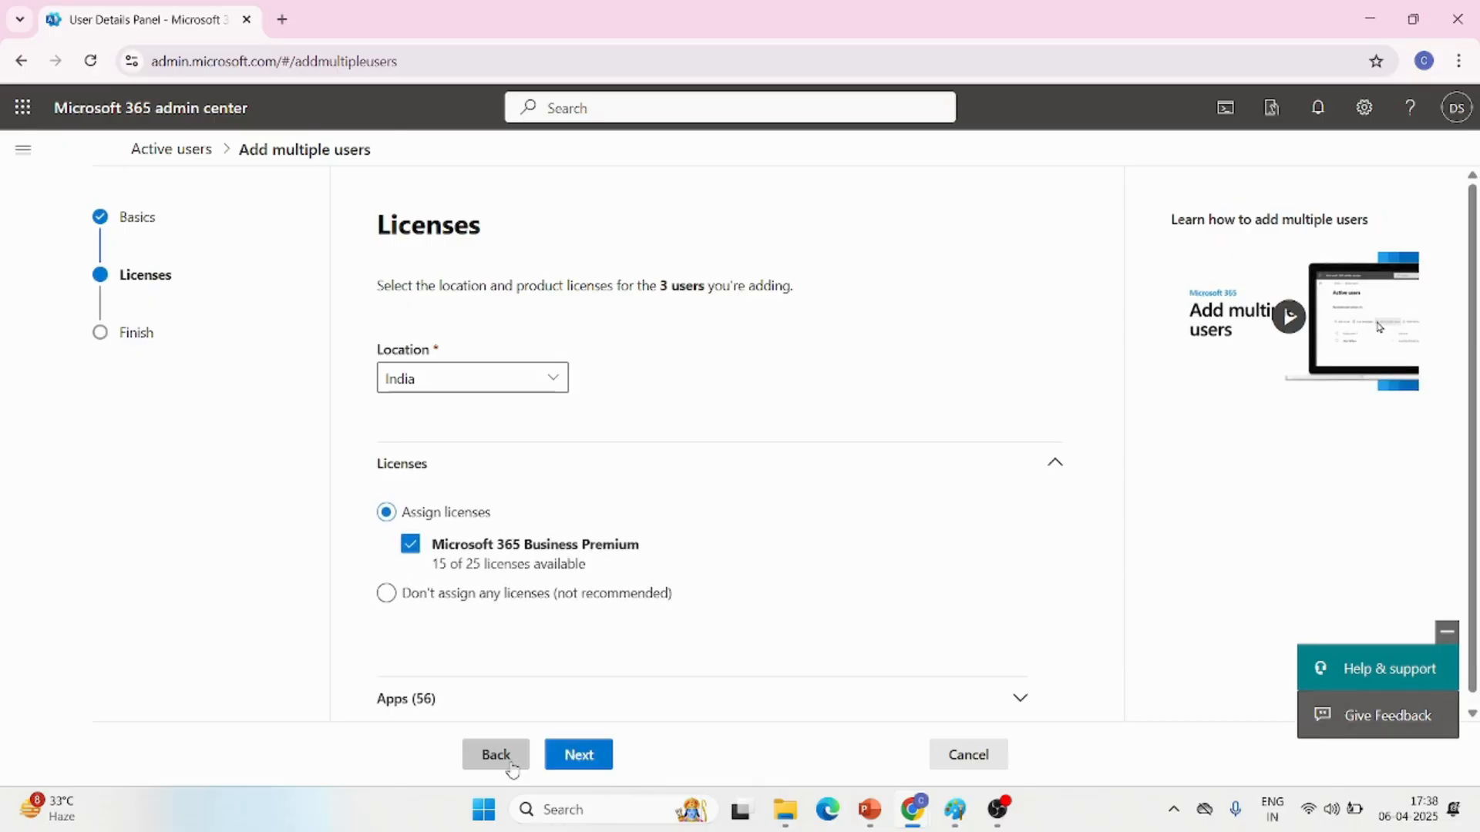
Choose not to assign any licenses and finish adding the three users
{"action": "scroll", "coordinate": [722, 505], "scroll_direction": "down", "scroll_amount": 1}
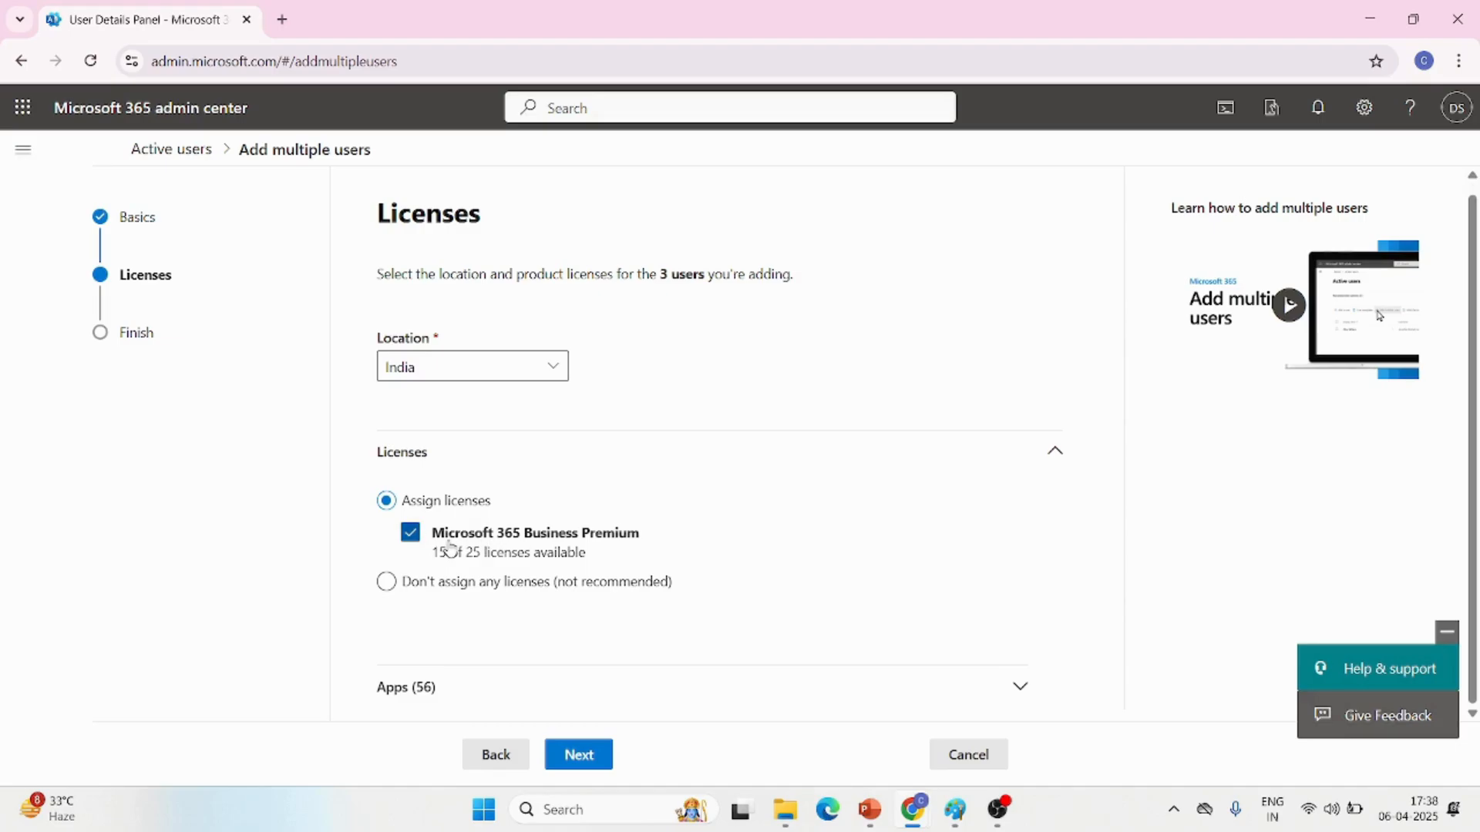
{"action": "left_click", "coordinate": [450, 587]}
{"action": "left_click", "coordinate": [427, 511]}
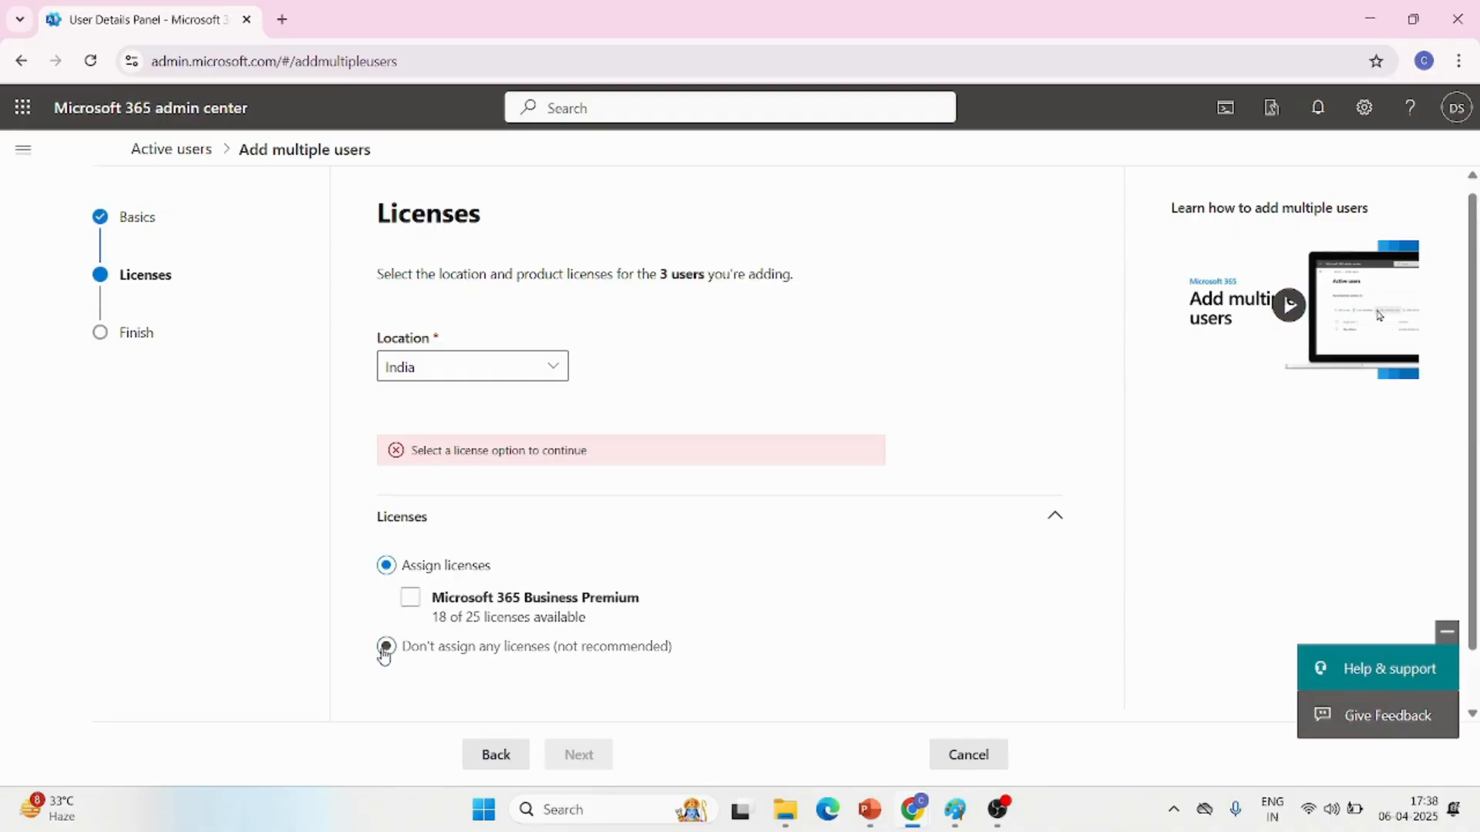
{"action": "left_click", "coordinate": [385, 648]}
{"action": "left_click", "coordinate": [574, 757]}
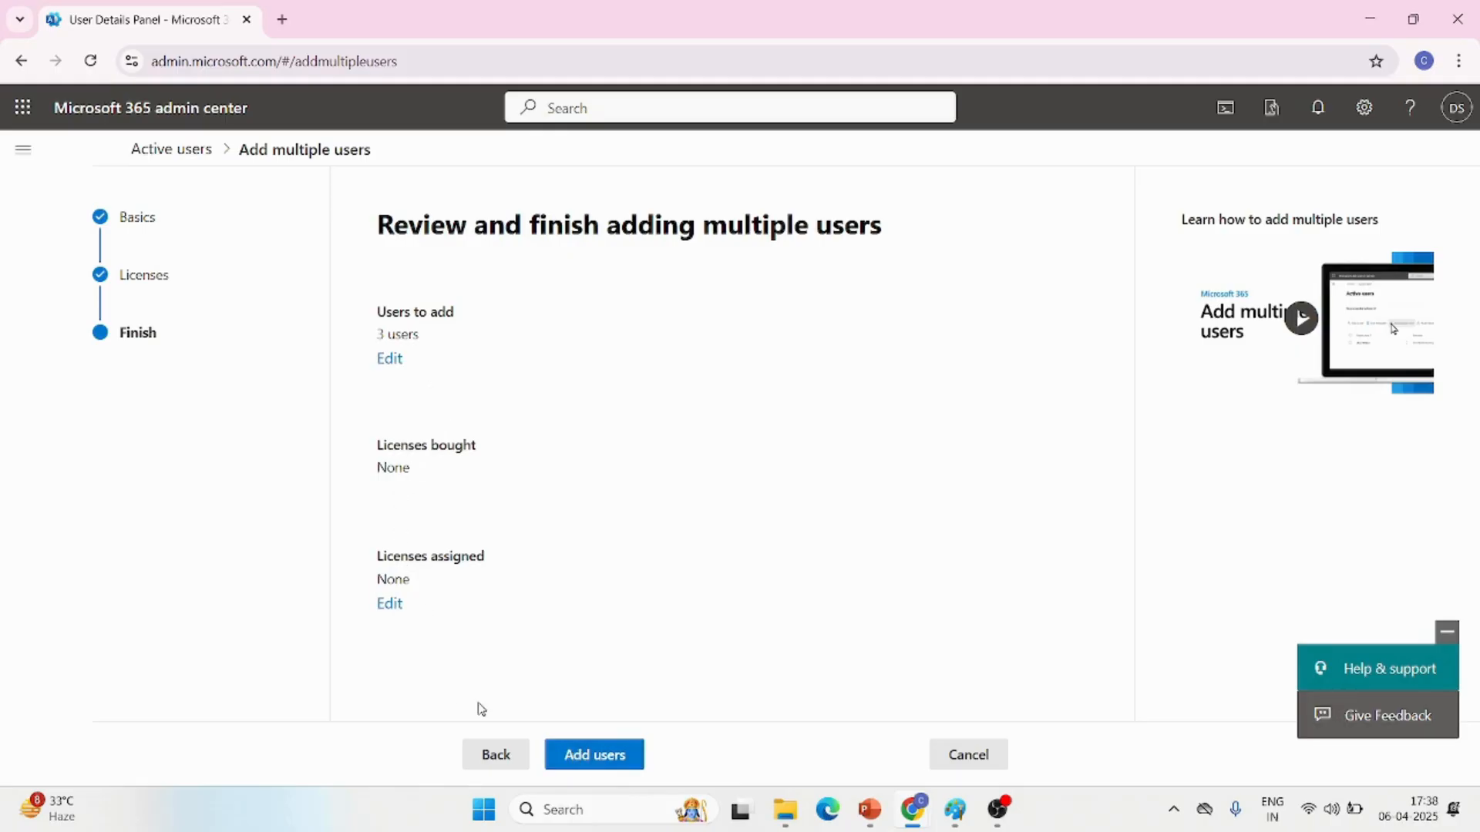
{"action": "left_click", "coordinate": [595, 758]}
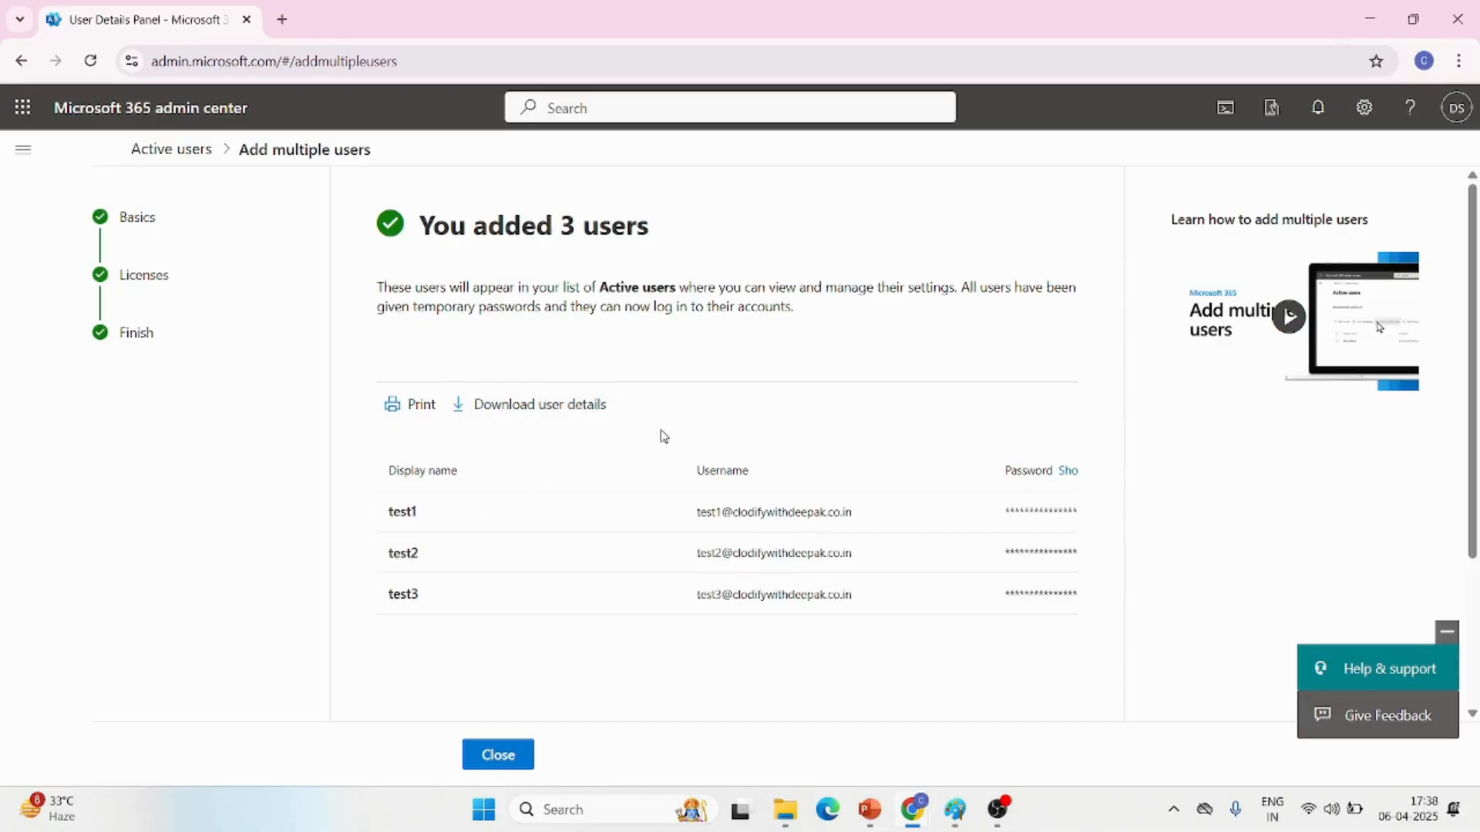
Reveal the temporary passwords of the added users and close the confirmation page
{"action": "left_click", "coordinate": [1071, 474]}
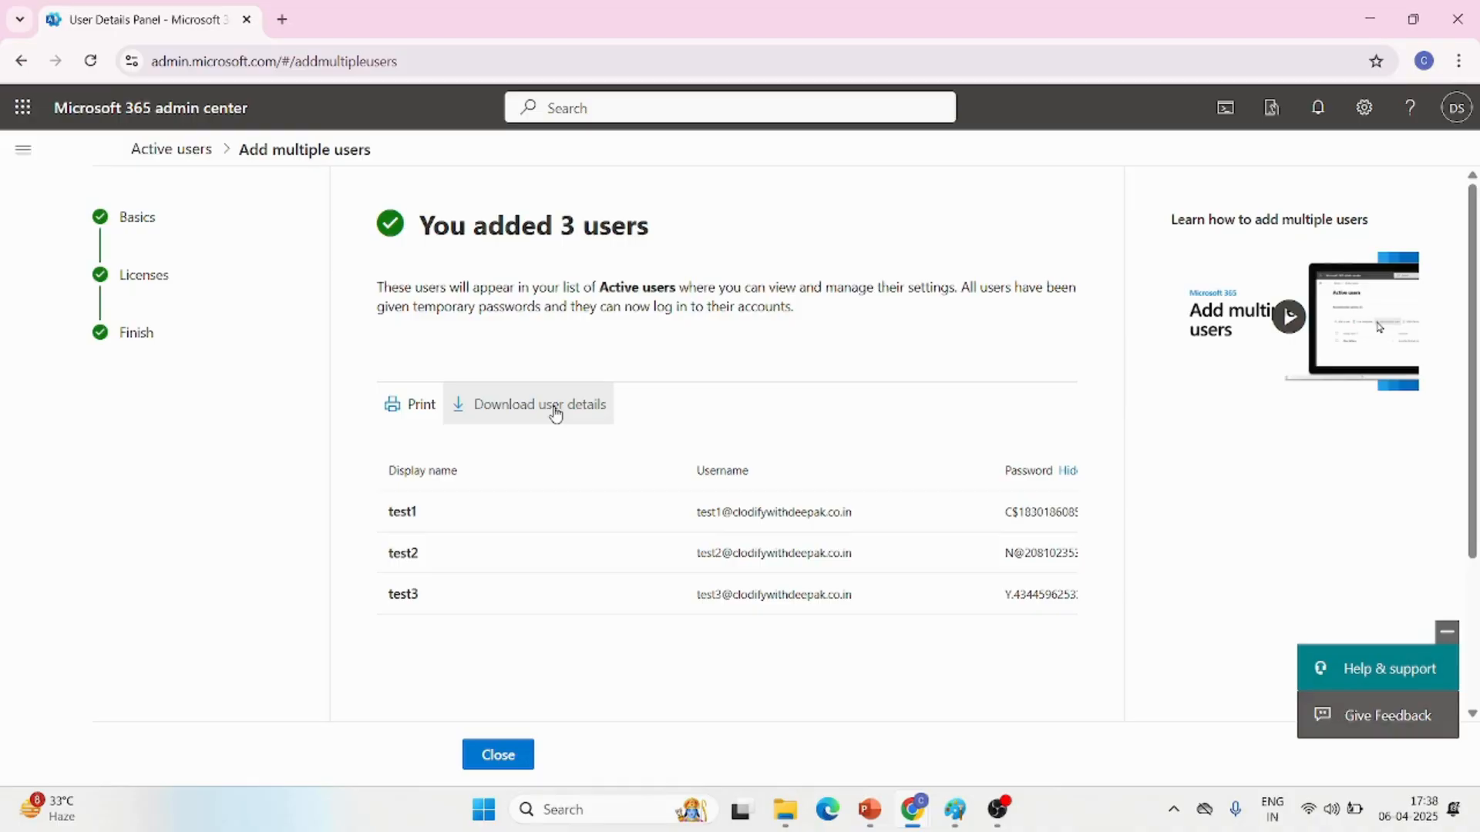
{"action": "left_click", "coordinate": [507, 758]}
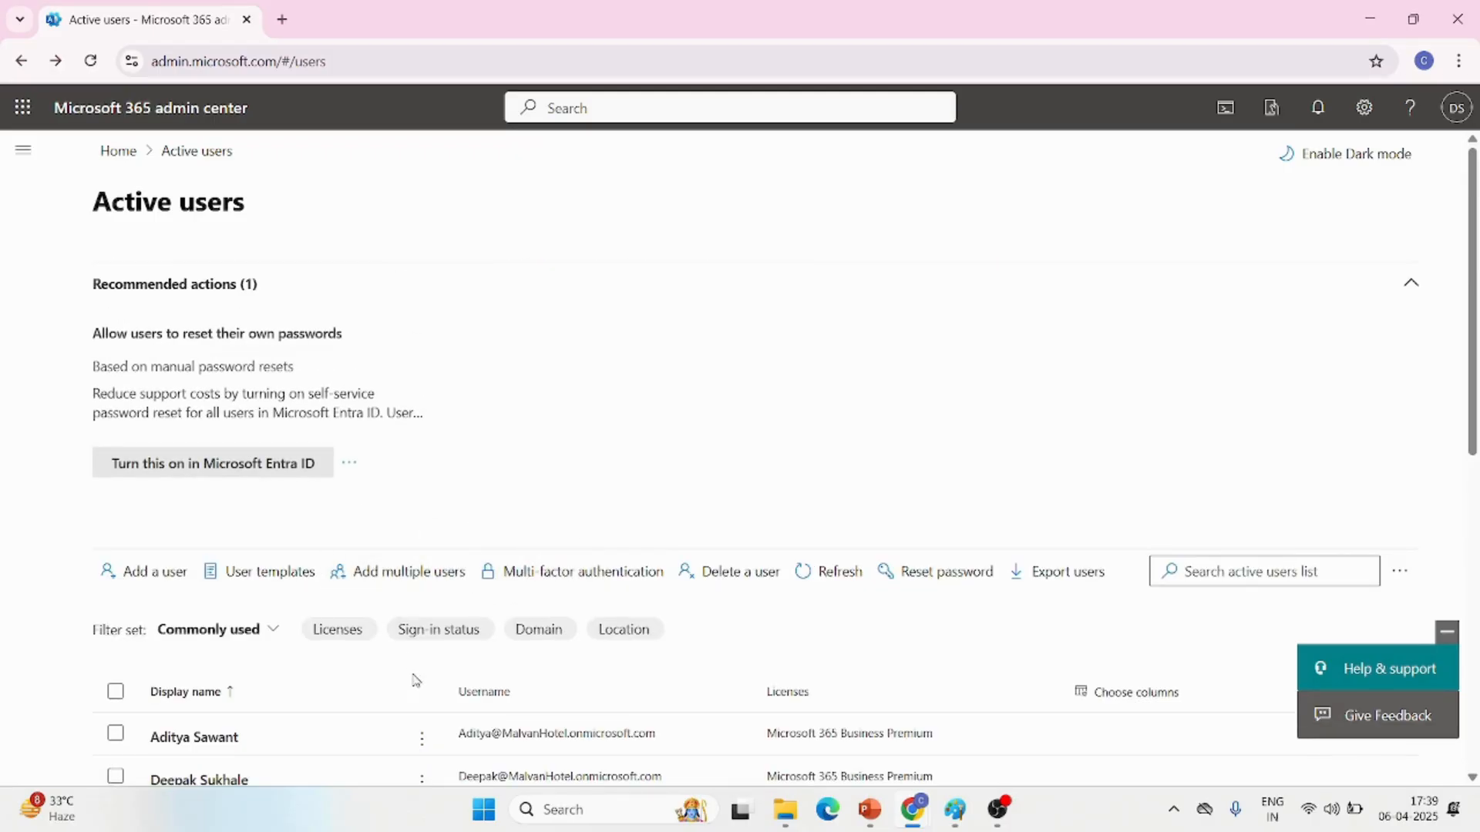
Start adding multiple users again with a CSV upload and download the blank CSV file with the required headers
{"action": "scroll", "coordinate": [409, 674], "scroll_direction": "down", "scroll_amount": 2}
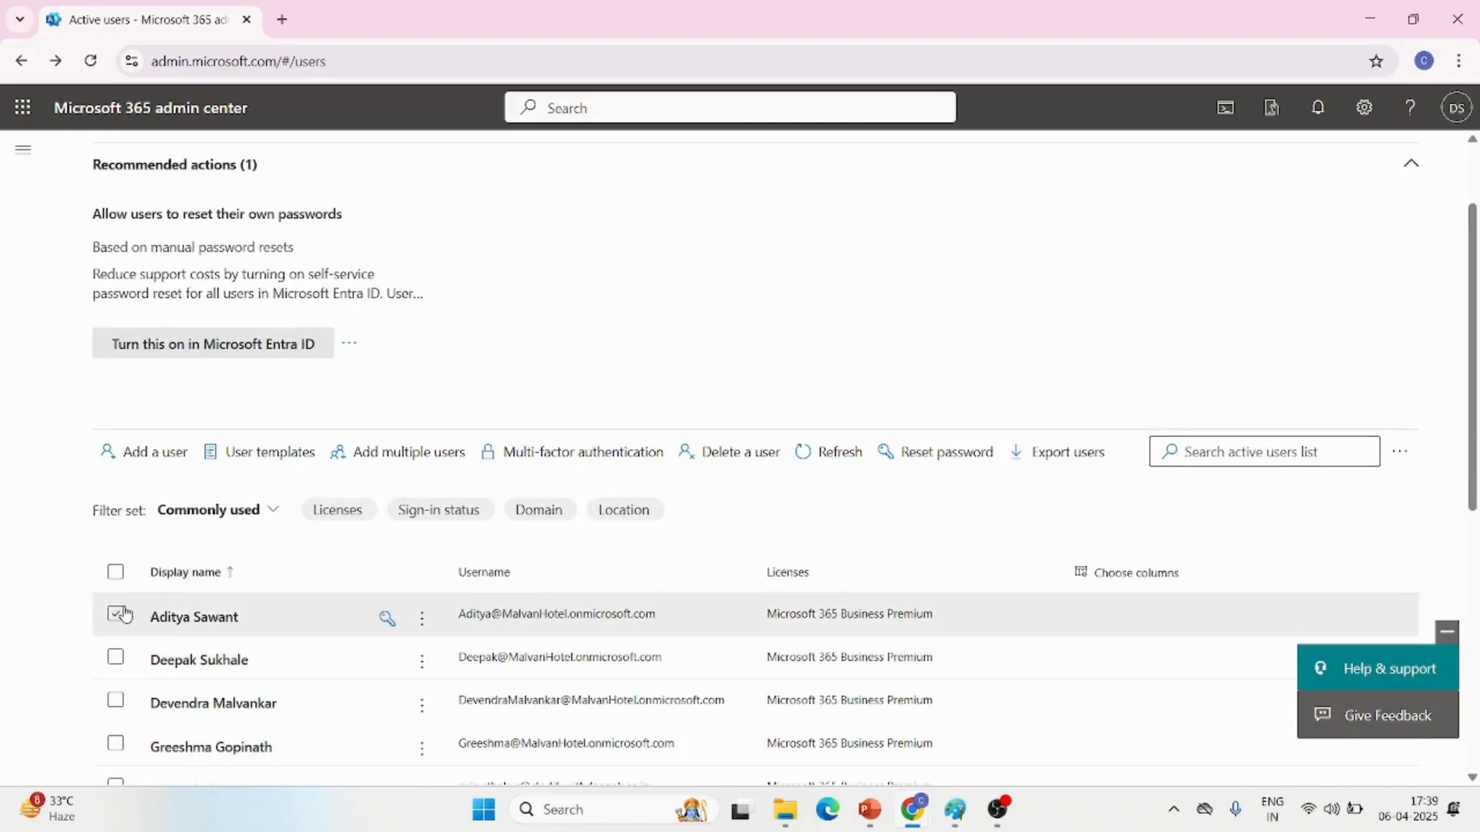
{"action": "left_click", "coordinate": [399, 458]}
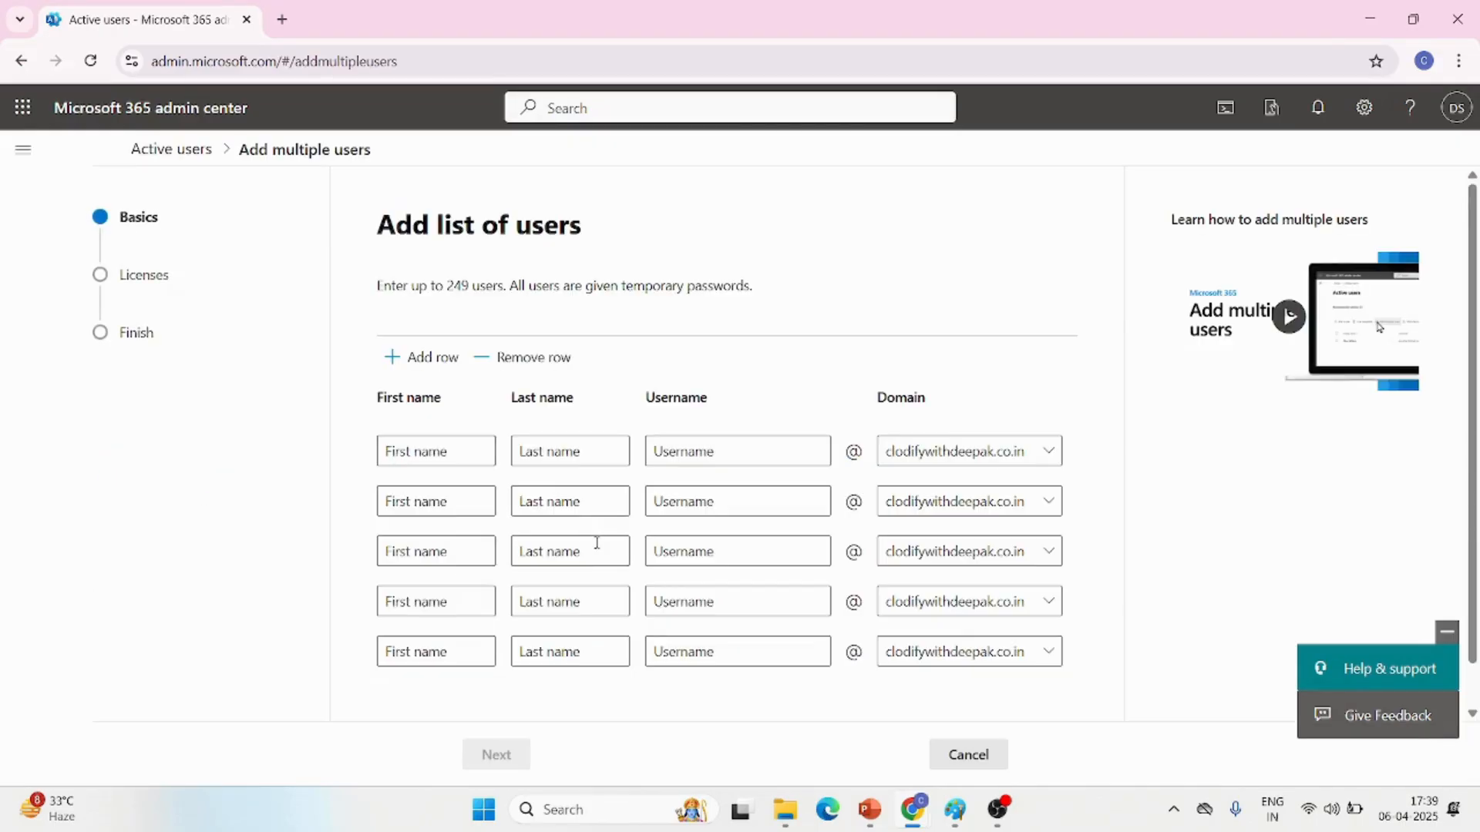
{"action": "scroll", "coordinate": [739, 704], "scroll_direction": "down", "scroll_amount": 1}
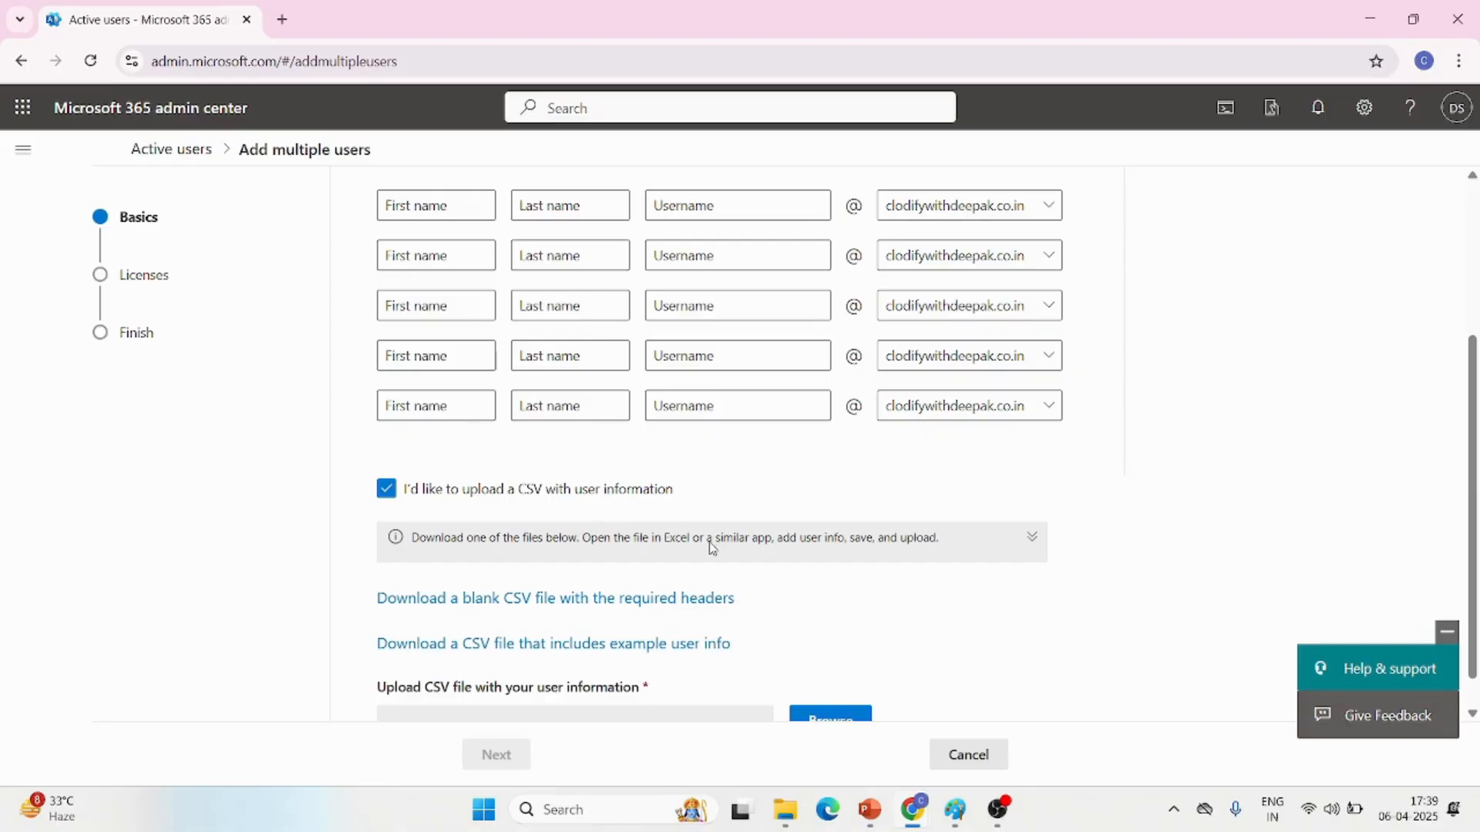
{"action": "scroll", "coordinate": [716, 586], "scroll_direction": "down", "scroll_amount": 1}
{"action": "scroll", "coordinate": [540, 620], "scroll_direction": "down", "scroll_amount": 1}
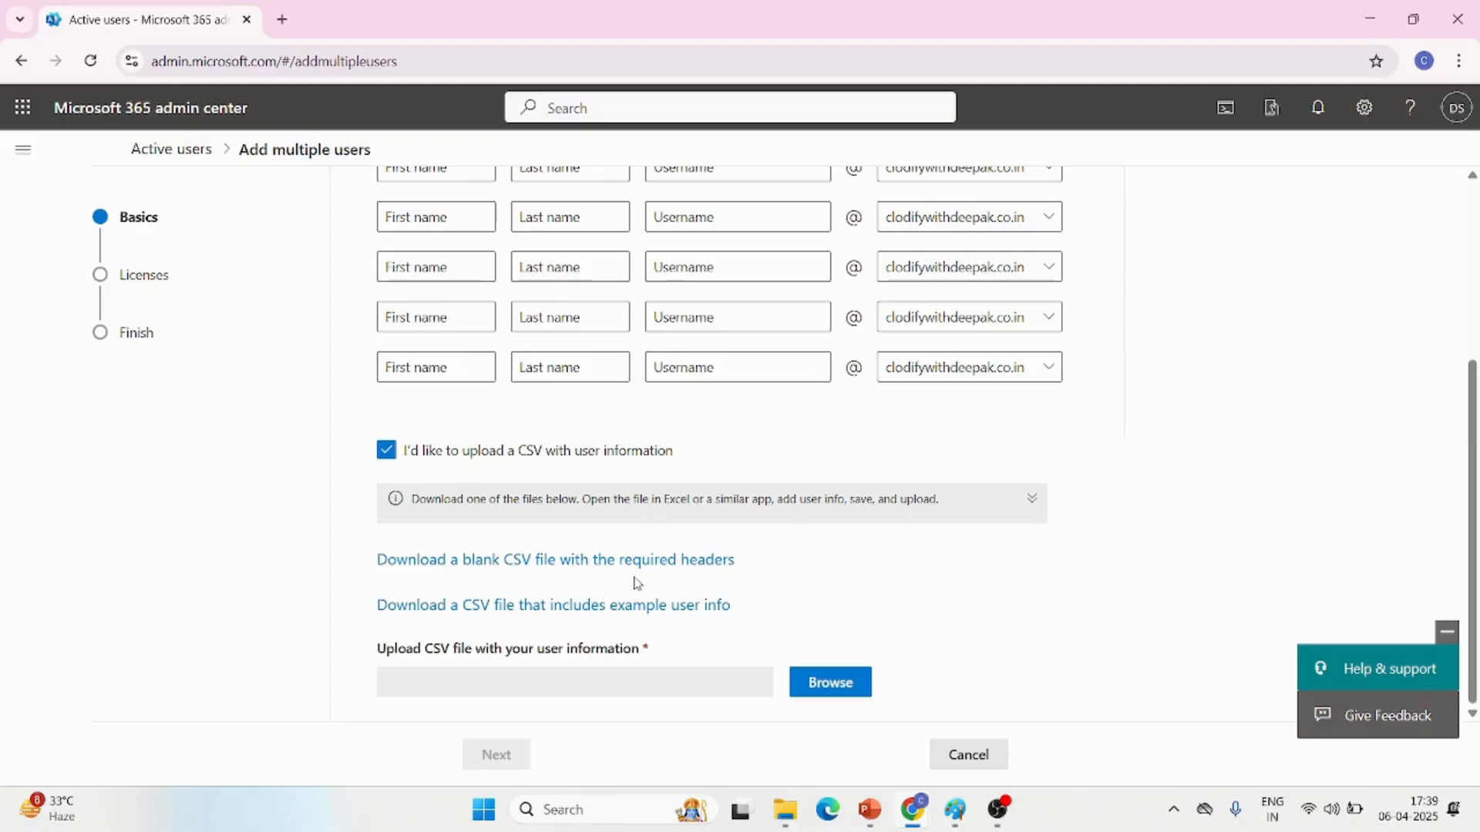
{"action": "left_click", "coordinate": [611, 566]}
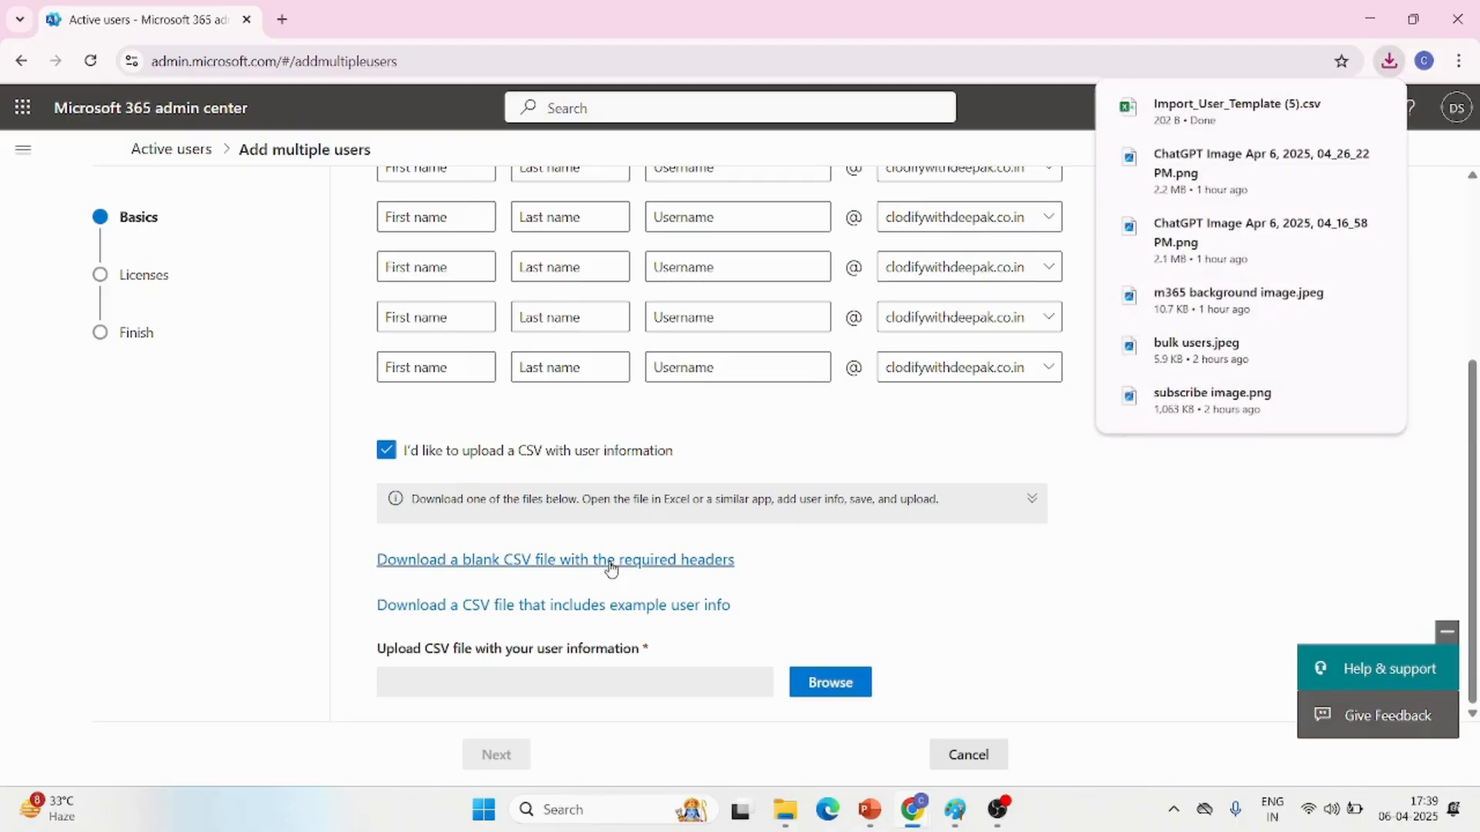
Open the downloaded user template in Excel and widen columns A to D to show their full headers
{"action": "left_click", "coordinate": [1245, 117]}
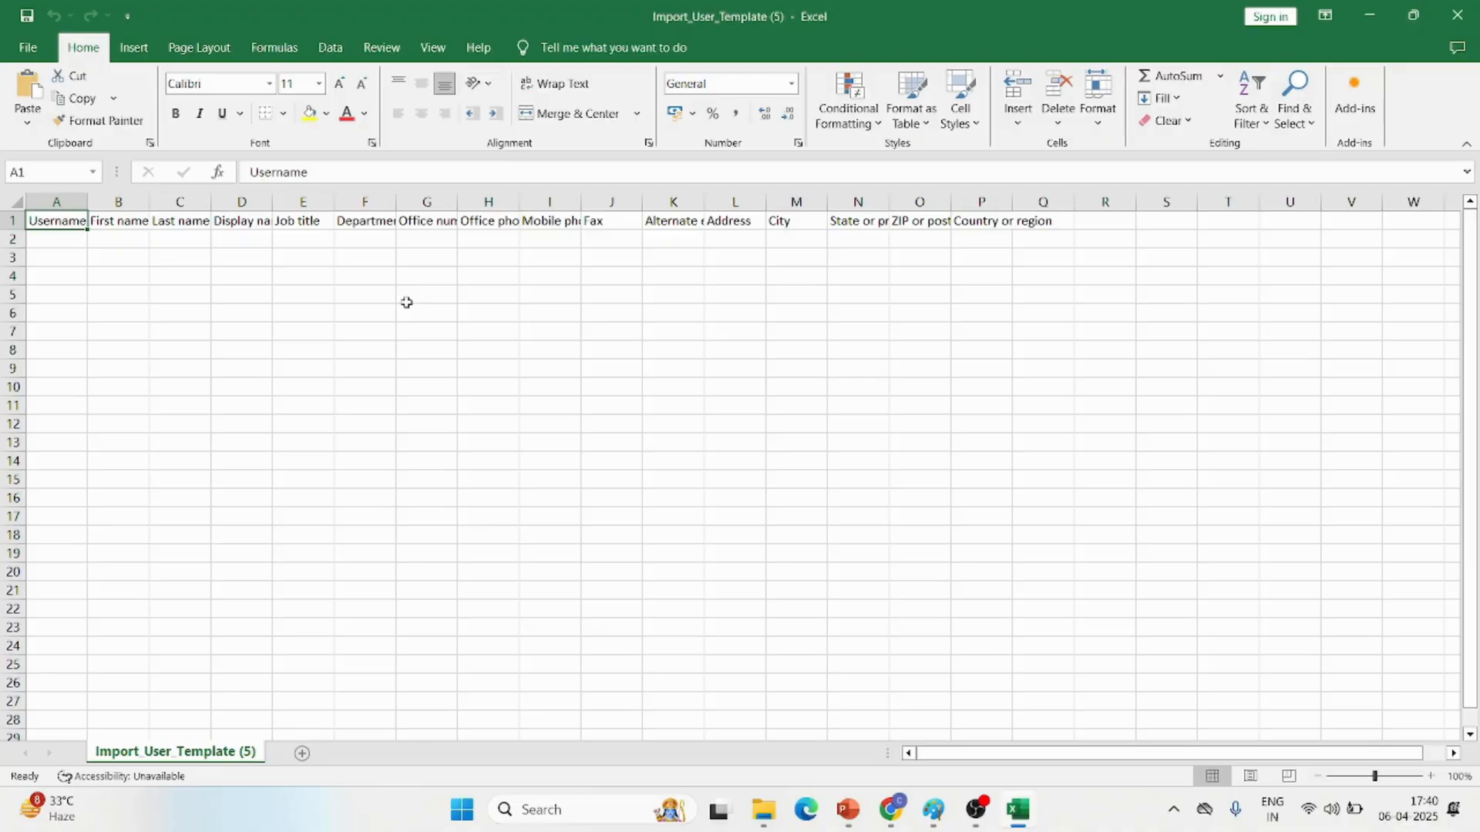
{"action": "left_click_drag", "start_coordinate": [87, 198], "coordinate": [530, 265]}
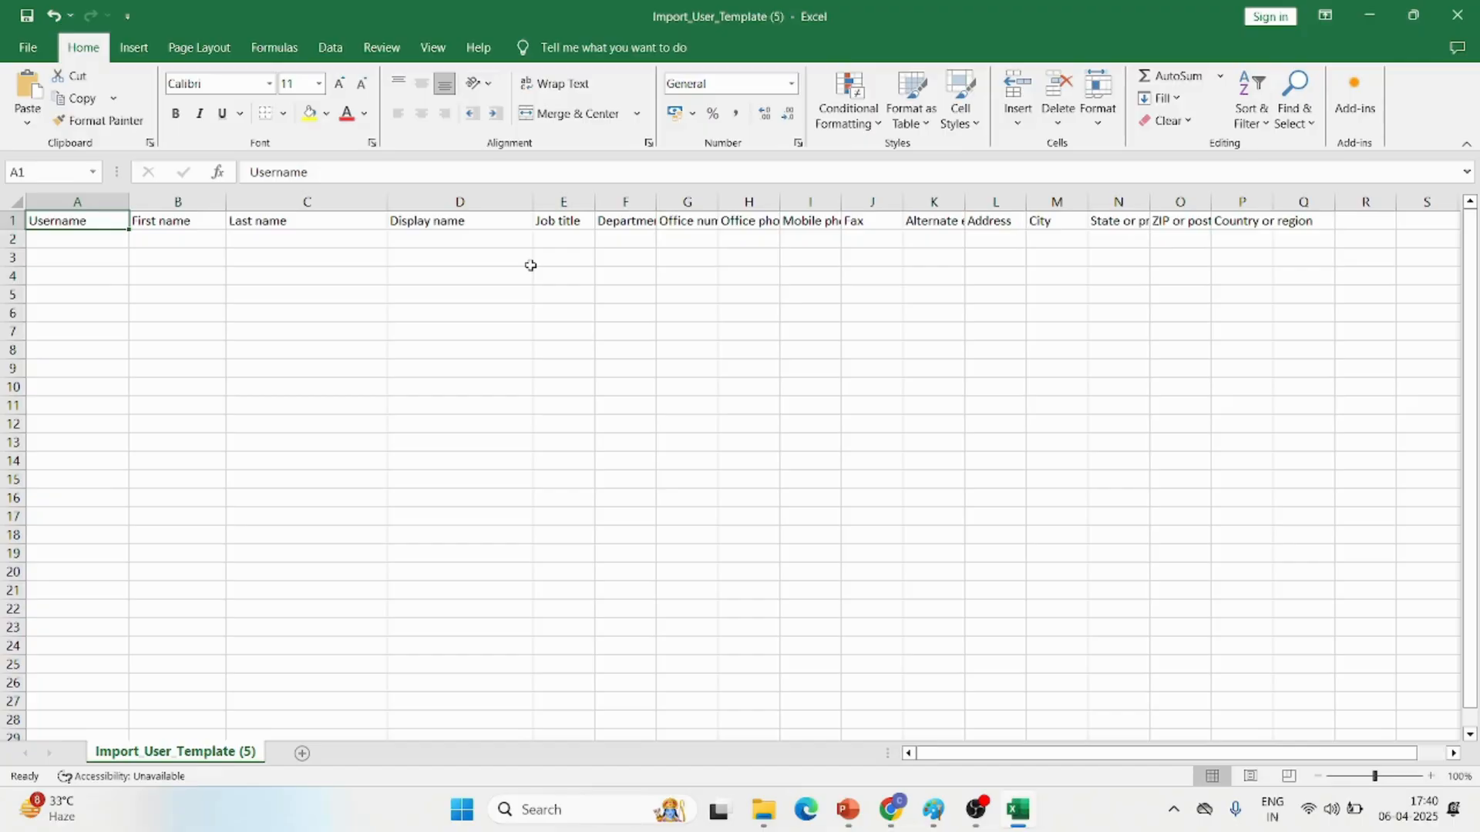
Enter the test4 user's email address as the username in A2 and fit column A to its contents
{"action": "left_click", "coordinate": [59, 239]}
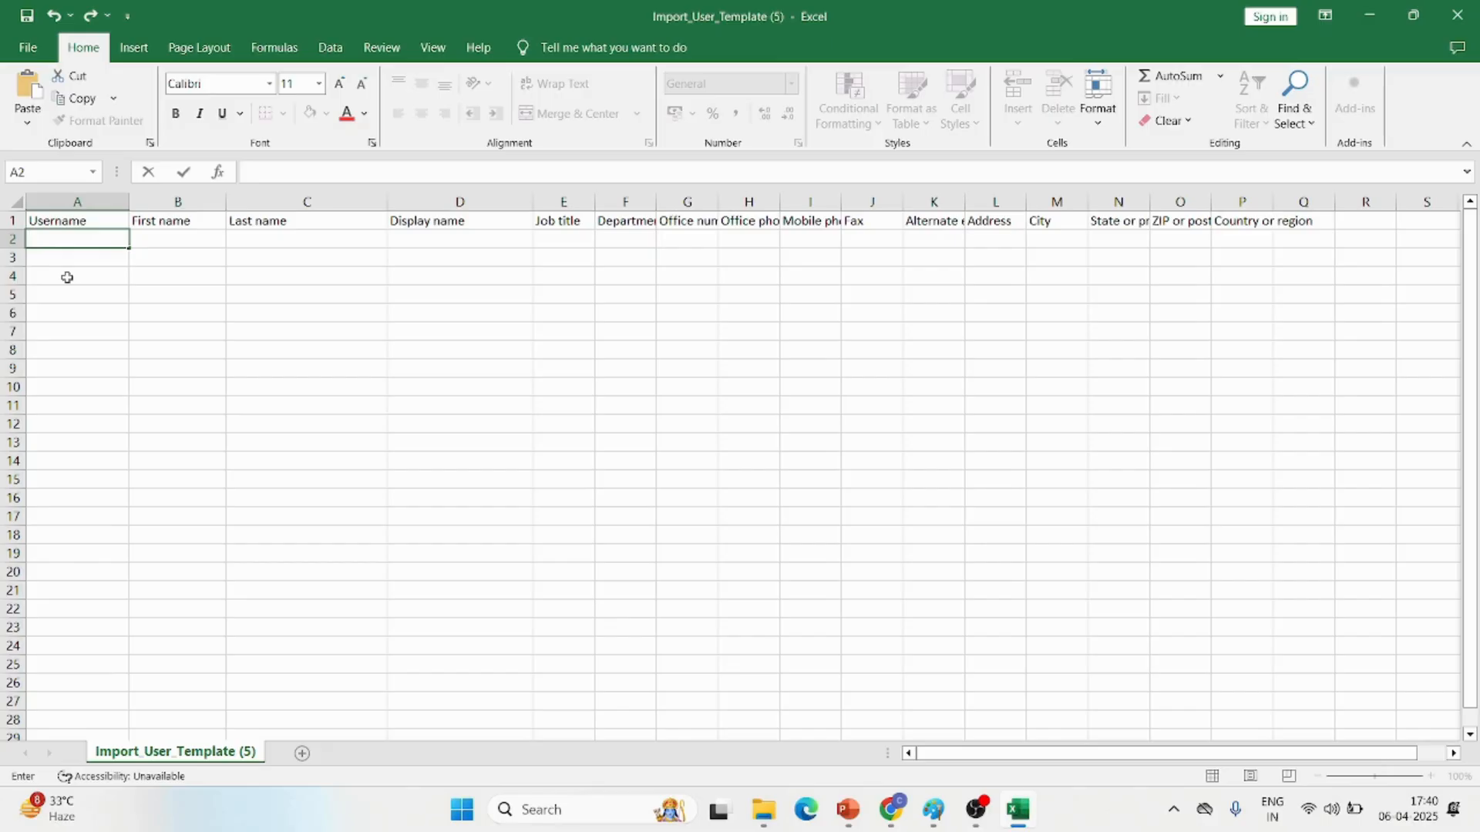
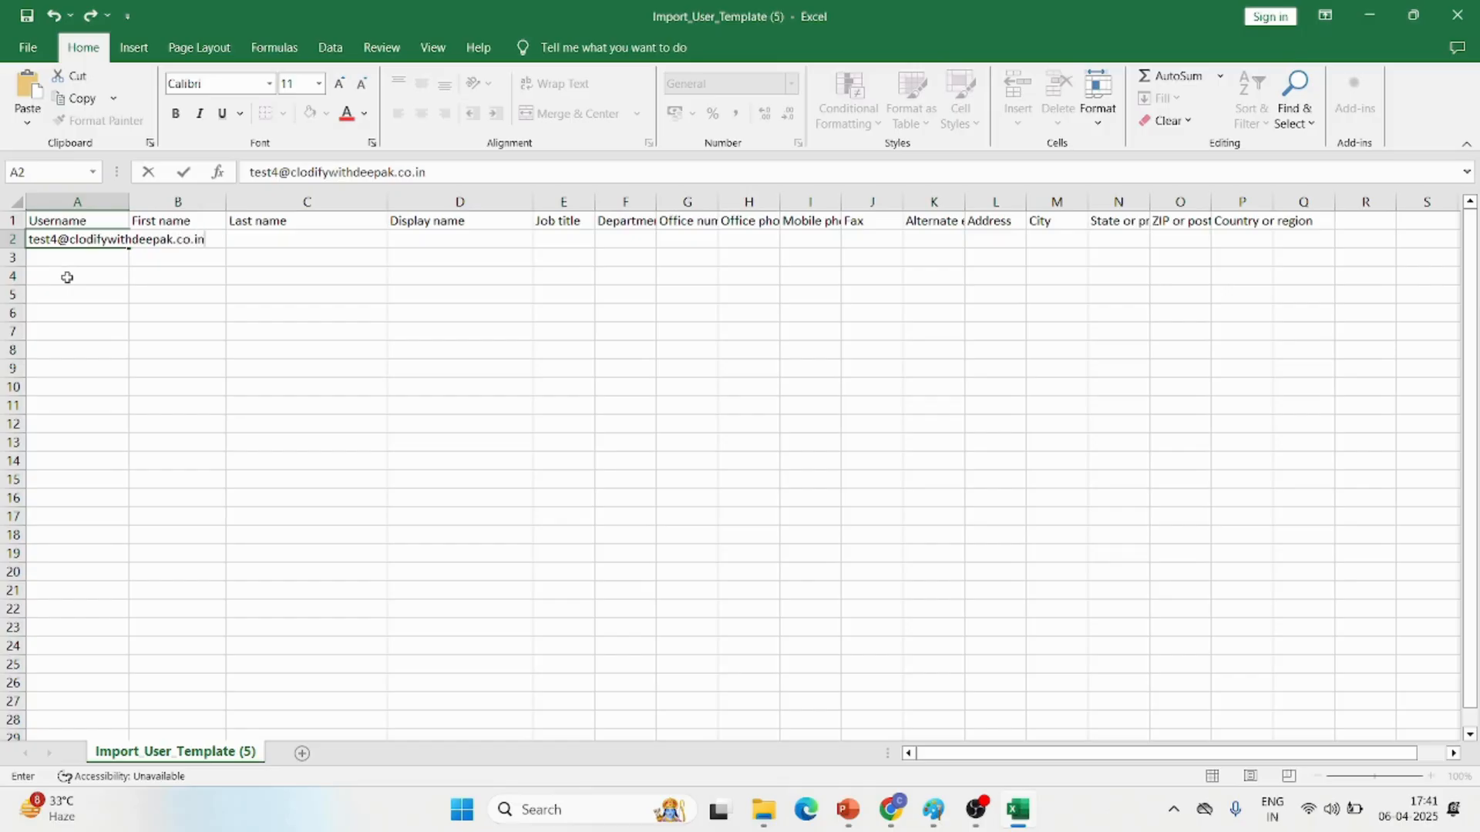
{"action": "left_click", "coordinate": [121, 203]}
{"action": "double_click", "coordinate": [126, 204]}
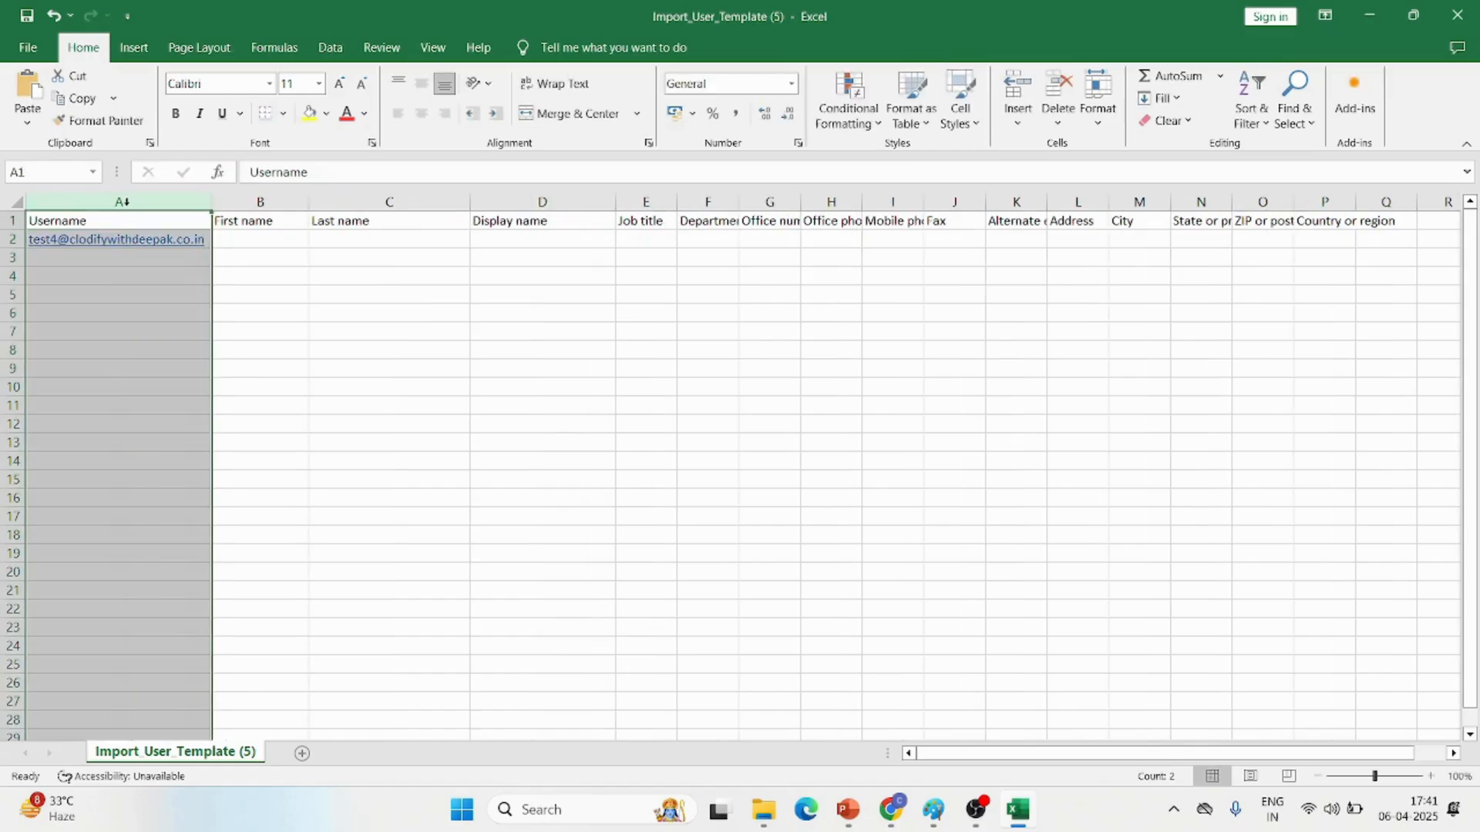
Copy the username from A2 down into cells A3, A4 and A5
{"action": "left_click", "coordinate": [115, 254]}
{"action": "key", "text": "ctrl+d"}
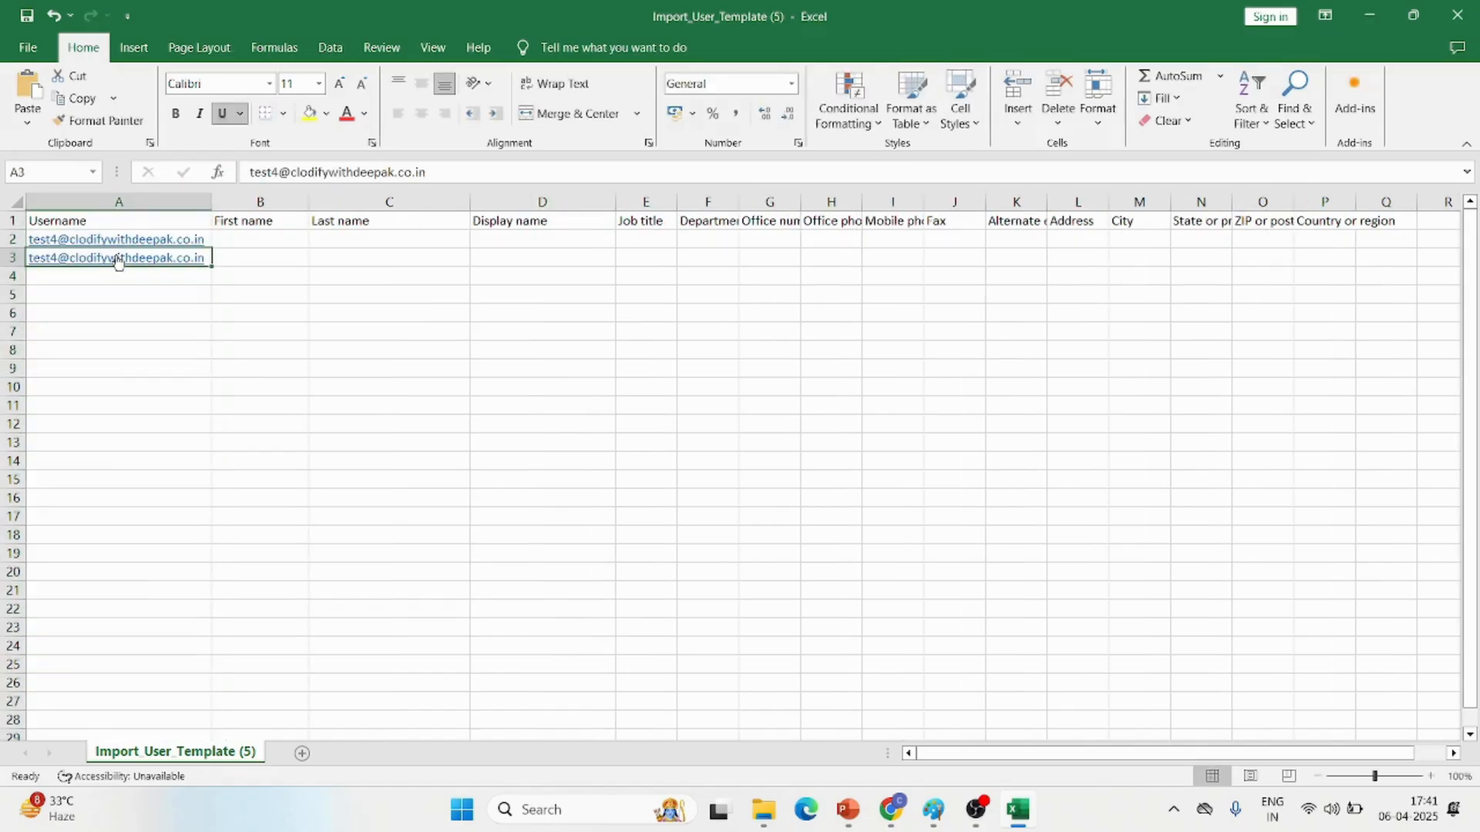
{"action": "key", "text": "Down"}
{"action": "key", "text": "ctrl+d"}
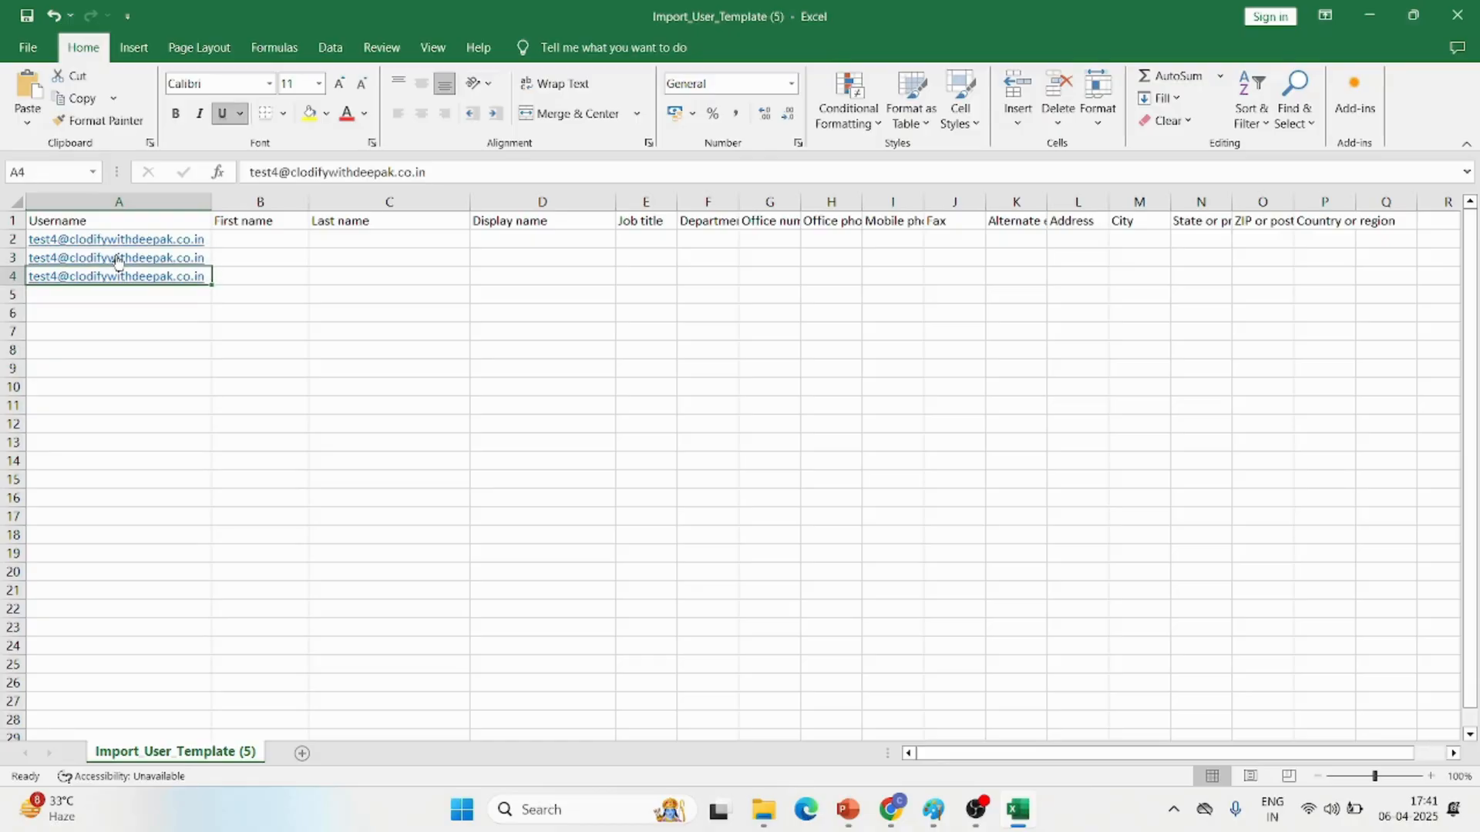
{"action": "key", "text": "Down"}
{"action": "key", "text": "ctrl+d"}
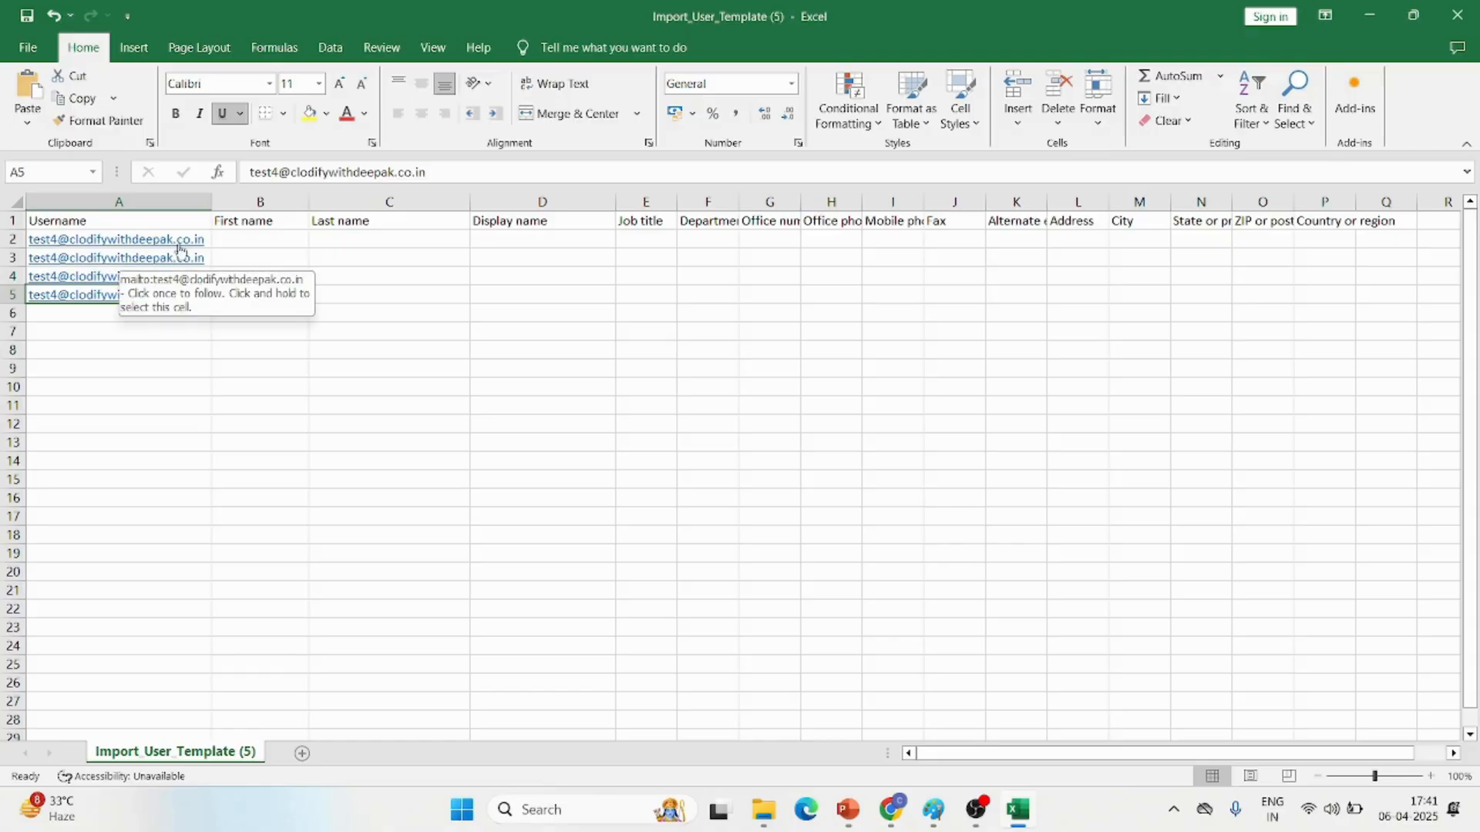
Change the username in A3 to the test5 user's email address
{"action": "left_click", "coordinate": [205, 258]}
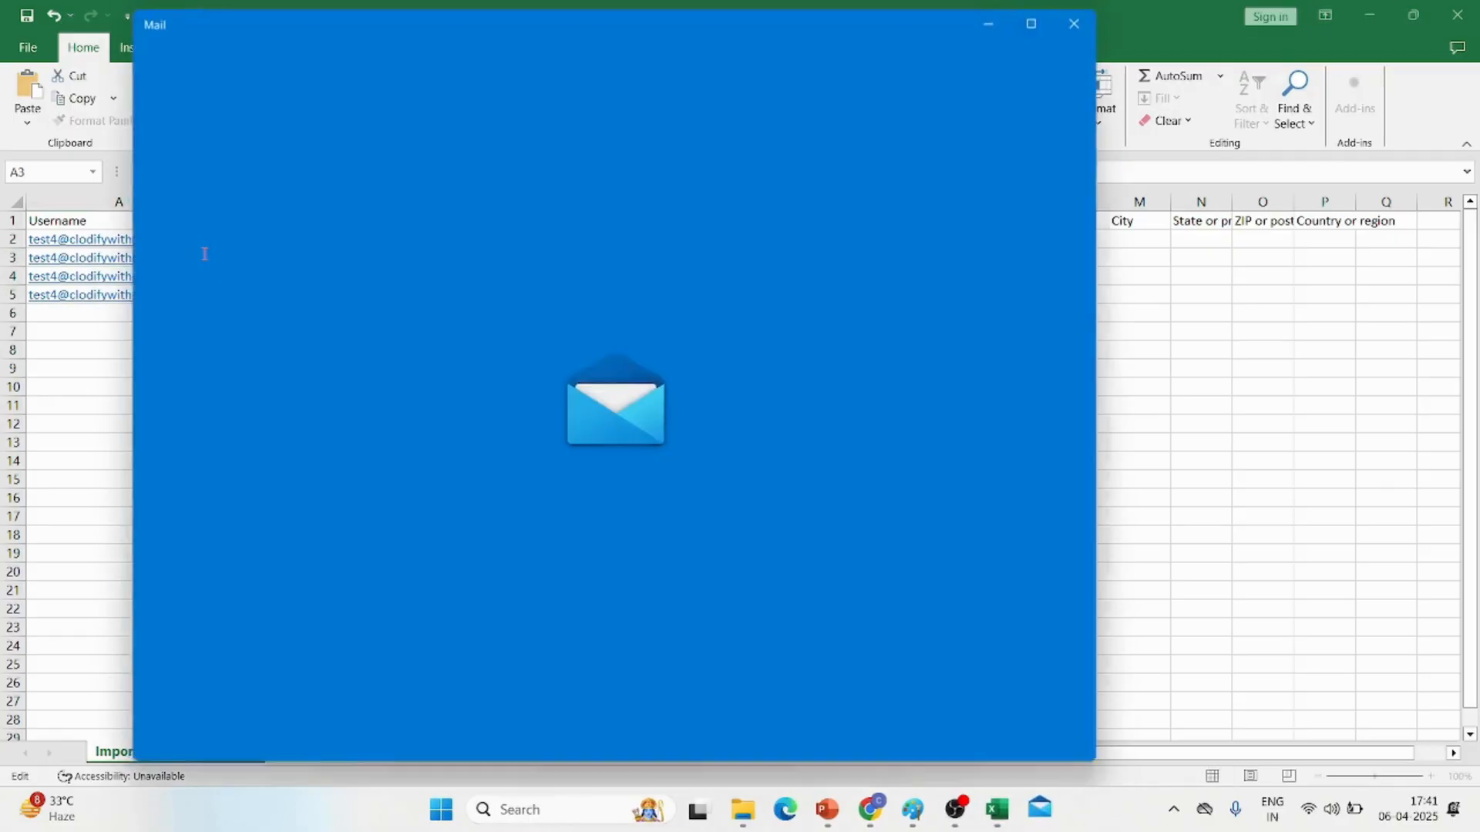
{"action": "left_click", "coordinate": [1079, 16]}
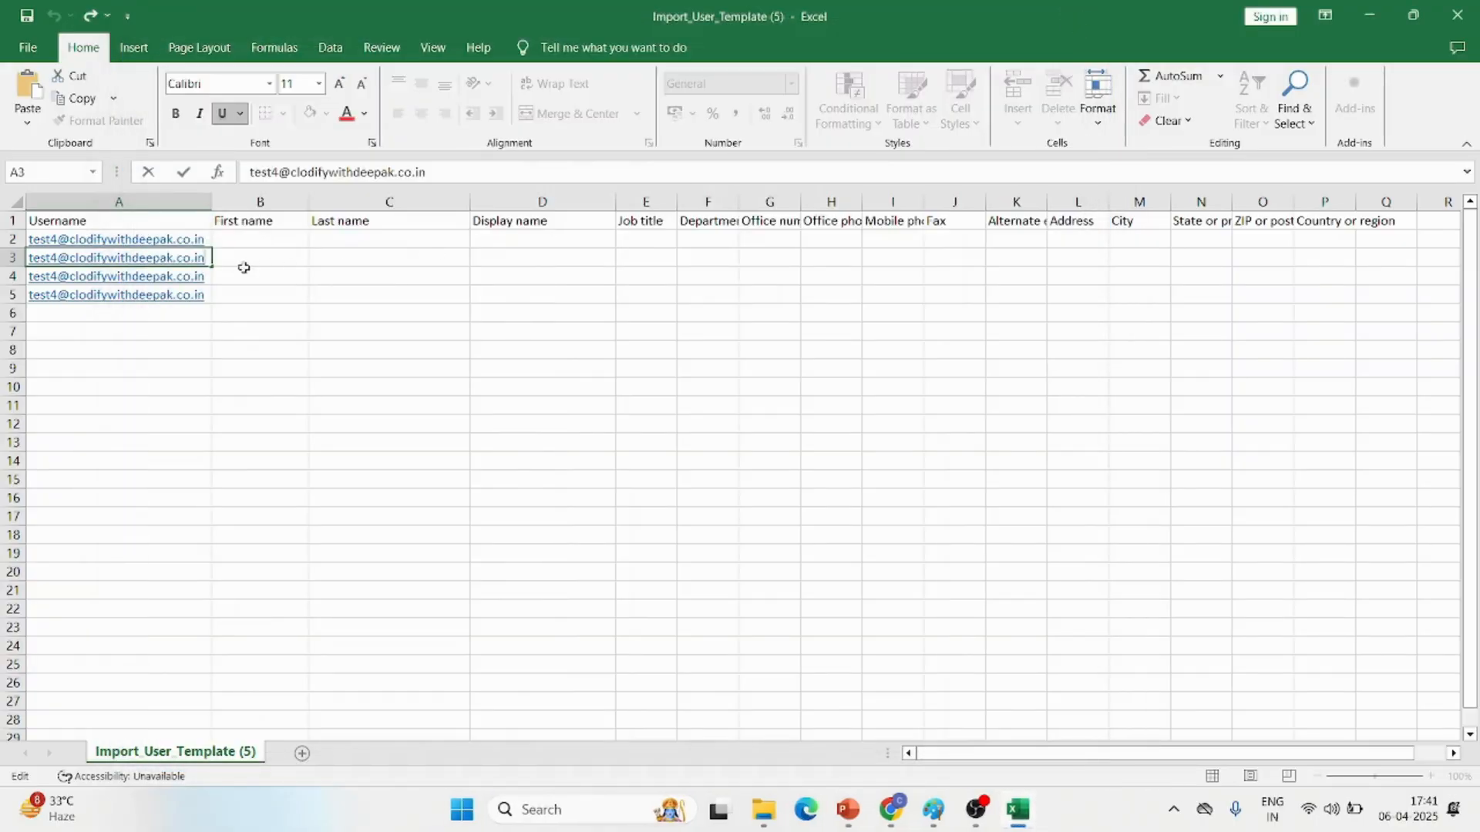
{"action": "key", "text": "Left"}
{"action": "key", "text": "Left"}
{"action": "key", "text": "Left"}
{"action": "key", "text": "Left"}
{"action": "key", "text": "Left"}
{"action": "key", "text": "Left"}
{"action": "key", "text": "Left"}
{"action": "key", "text": "Left"}
{"action": "key", "text": "Left"}
{"action": "key", "text": "Left"}
{"action": "key", "text": "Left"}
{"action": "key", "text": "Left"}
{"action": "key", "text": "Left"}
{"action": "key", "text": "Left"}
{"action": "key", "text": "Left"}
{"action": "key", "text": "Left"}
{"action": "key", "text": "Left"}
{"action": "key", "text": "BackSpace"}
{"action": "type", "text": "5"}
{"action": "key", "text": "Return"}
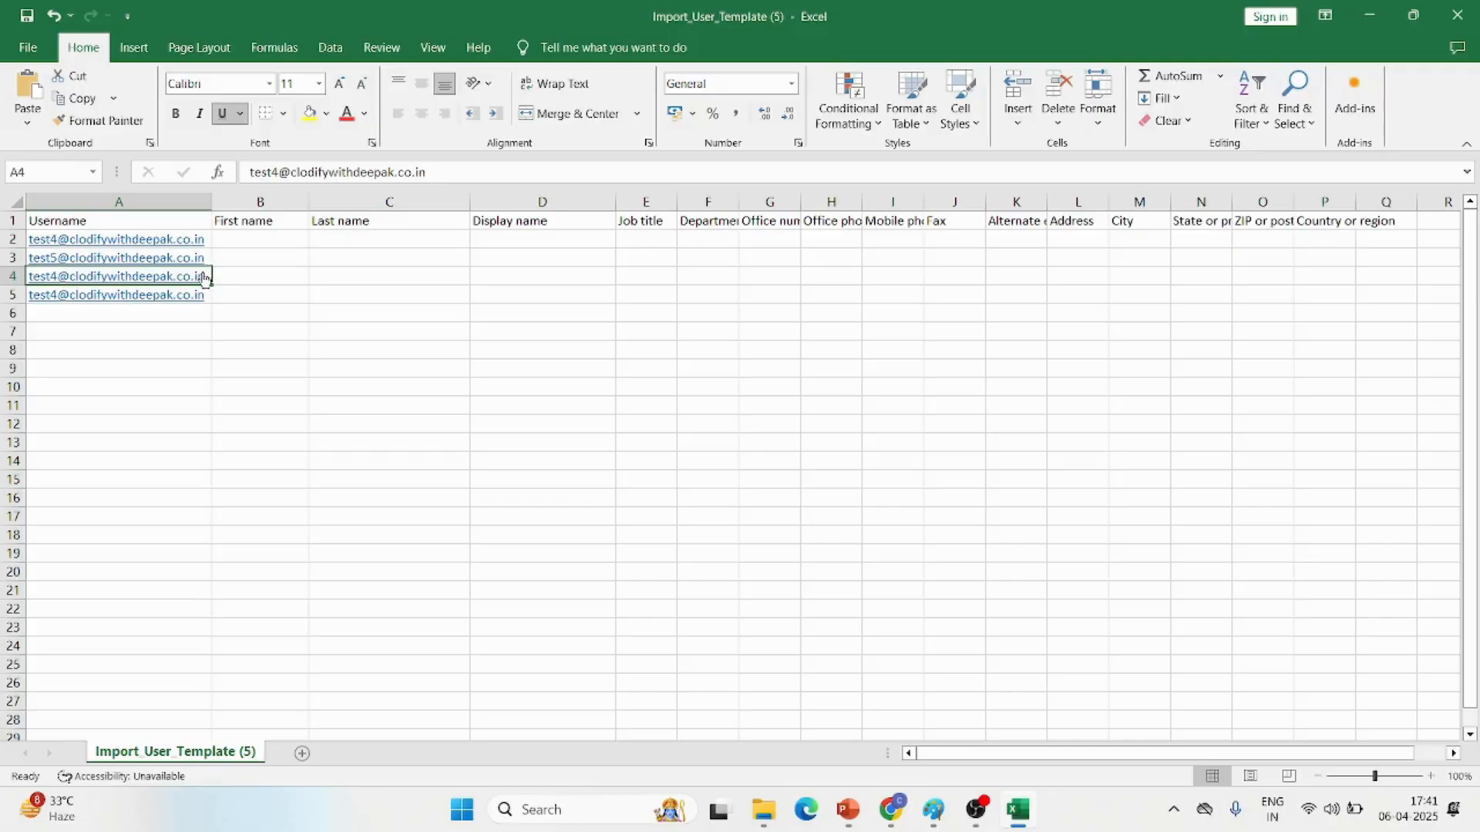
Change the usernames in A4 and A5 to the test6 and test7 users' email addresses
{"action": "double_click", "coordinate": [202, 274]}
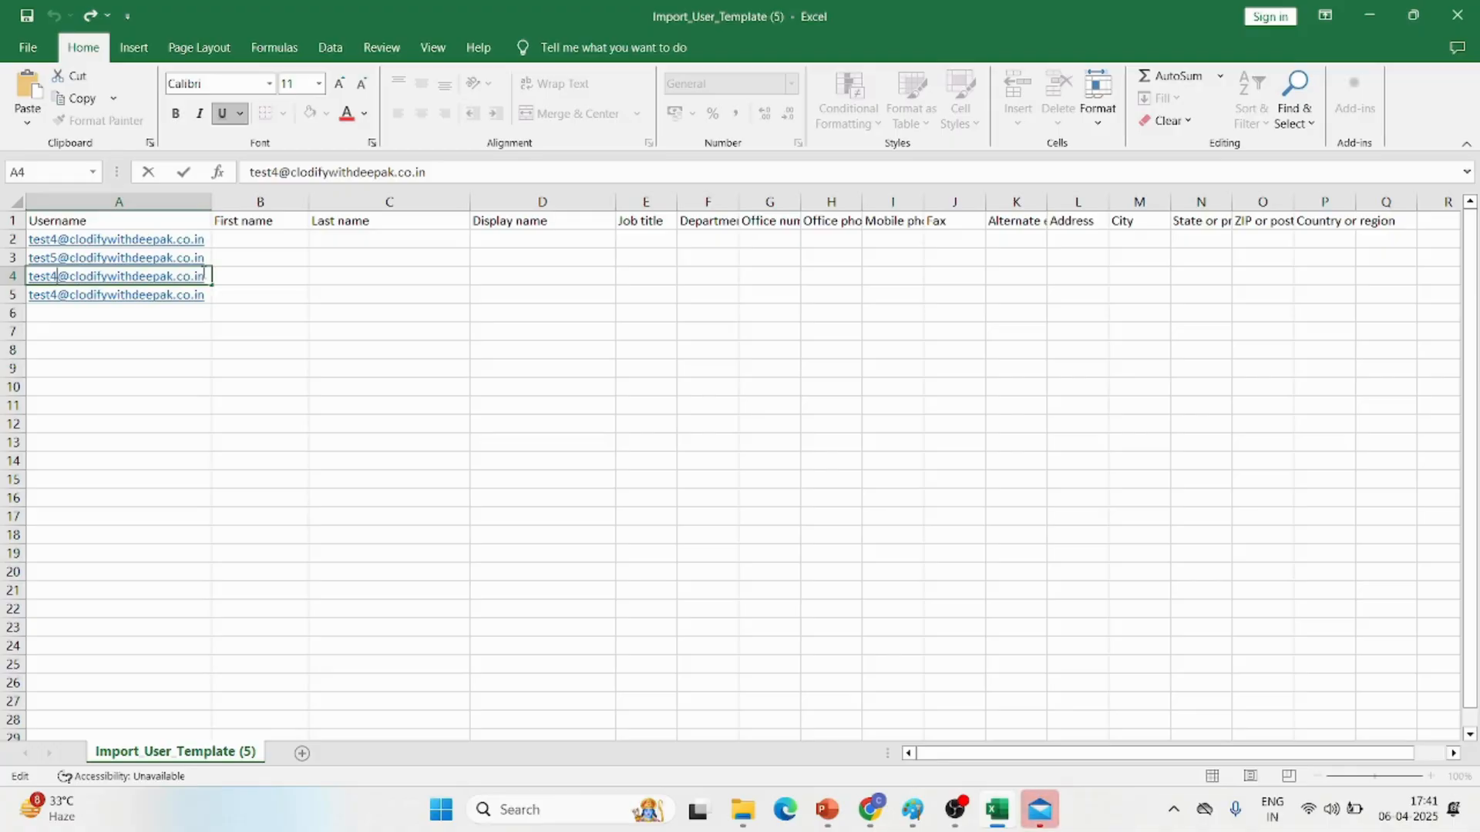
{"action": "key", "text": "BackSpace"}
{"action": "double_click", "coordinate": [206, 294]}
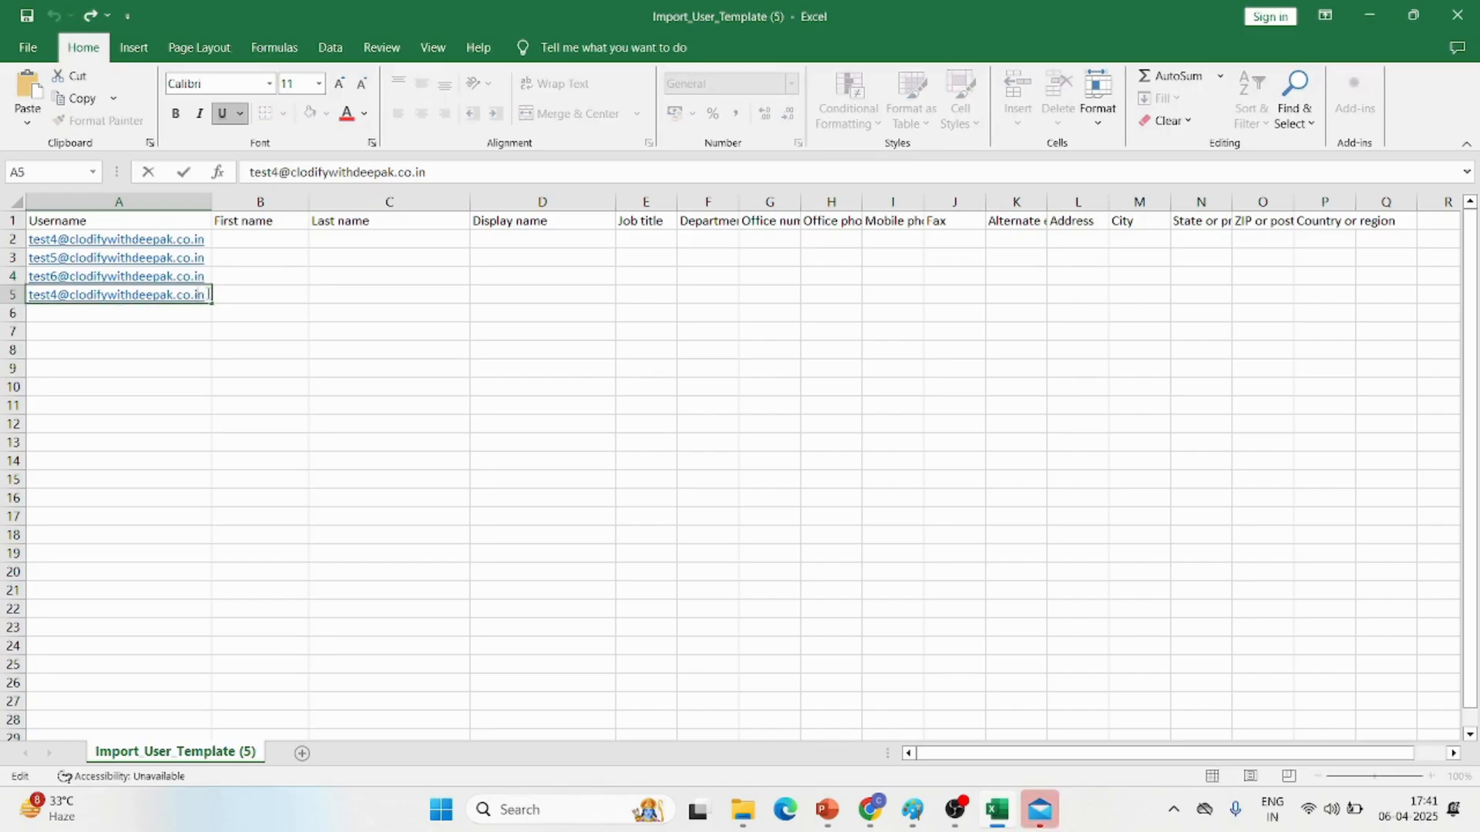
{"action": "key", "text": "BackSpace"}
{"action": "type", "text": "7"}
{"action": "left_click", "coordinate": [282, 389]}
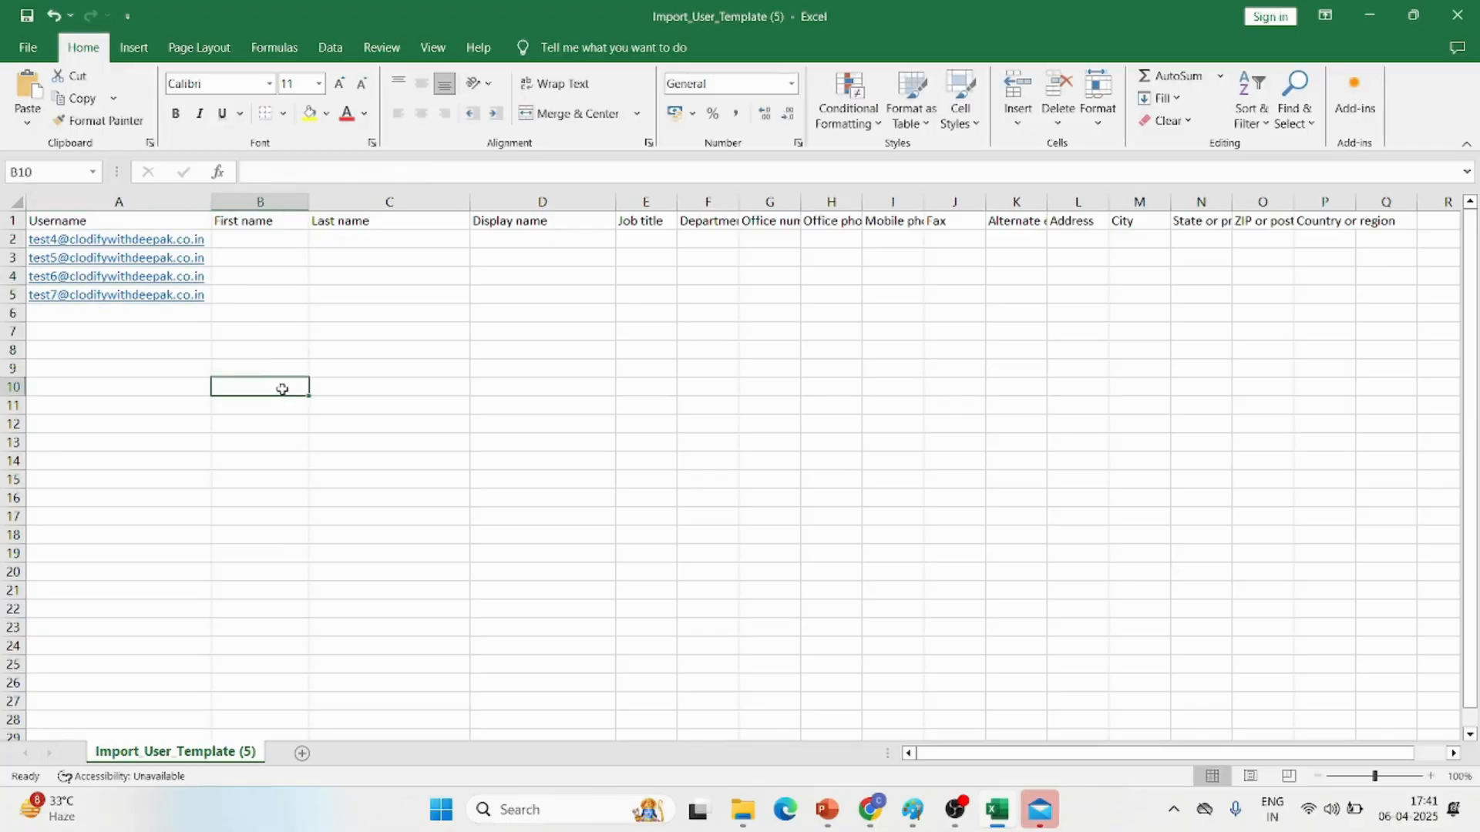
Enter the first names test 4, test 5, test 6 and test 7 in cells B2 to B5
{"action": "left_click", "coordinate": [250, 240]}
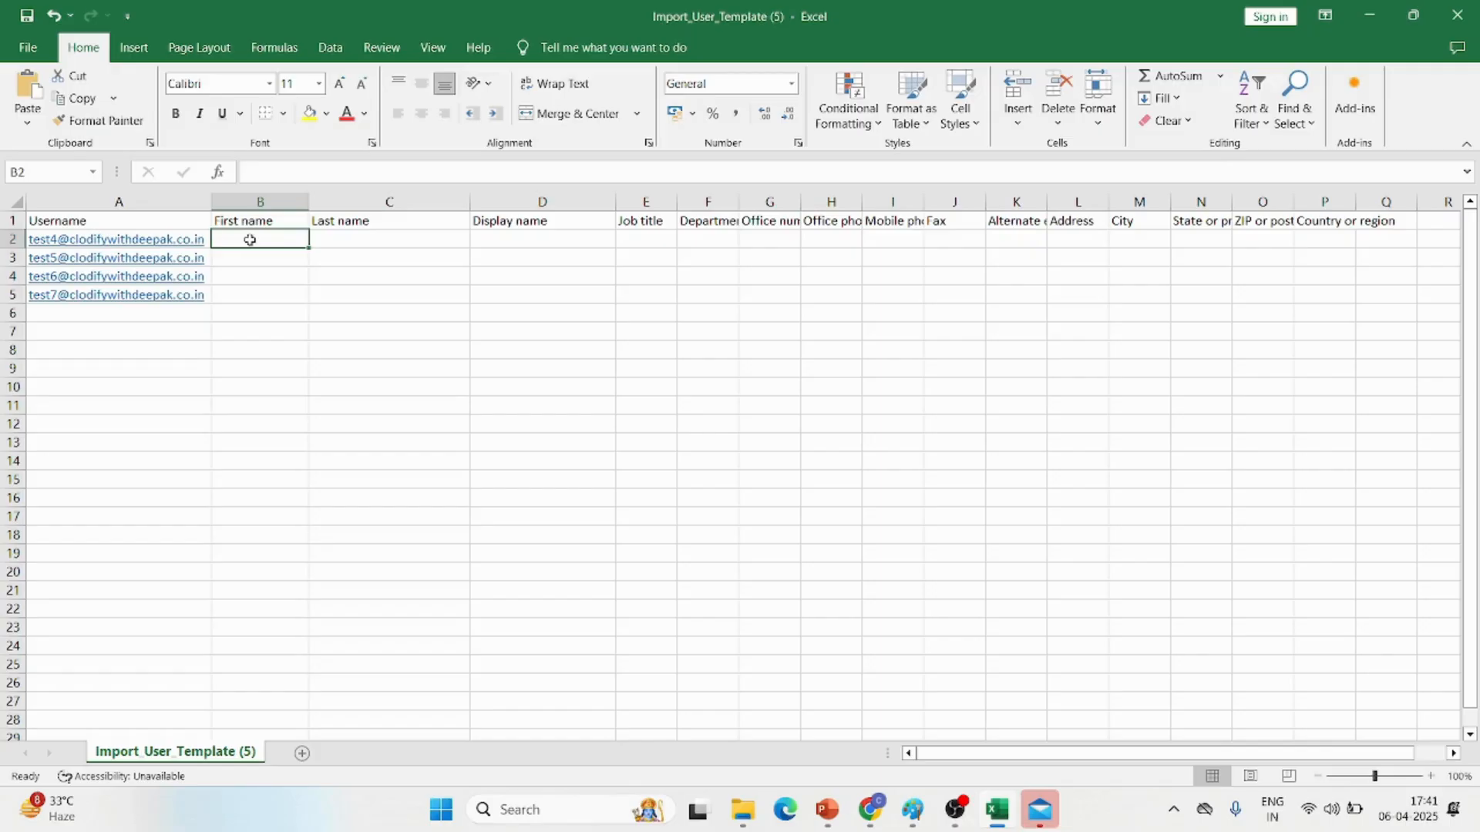
{"action": "type", "text": "test"}
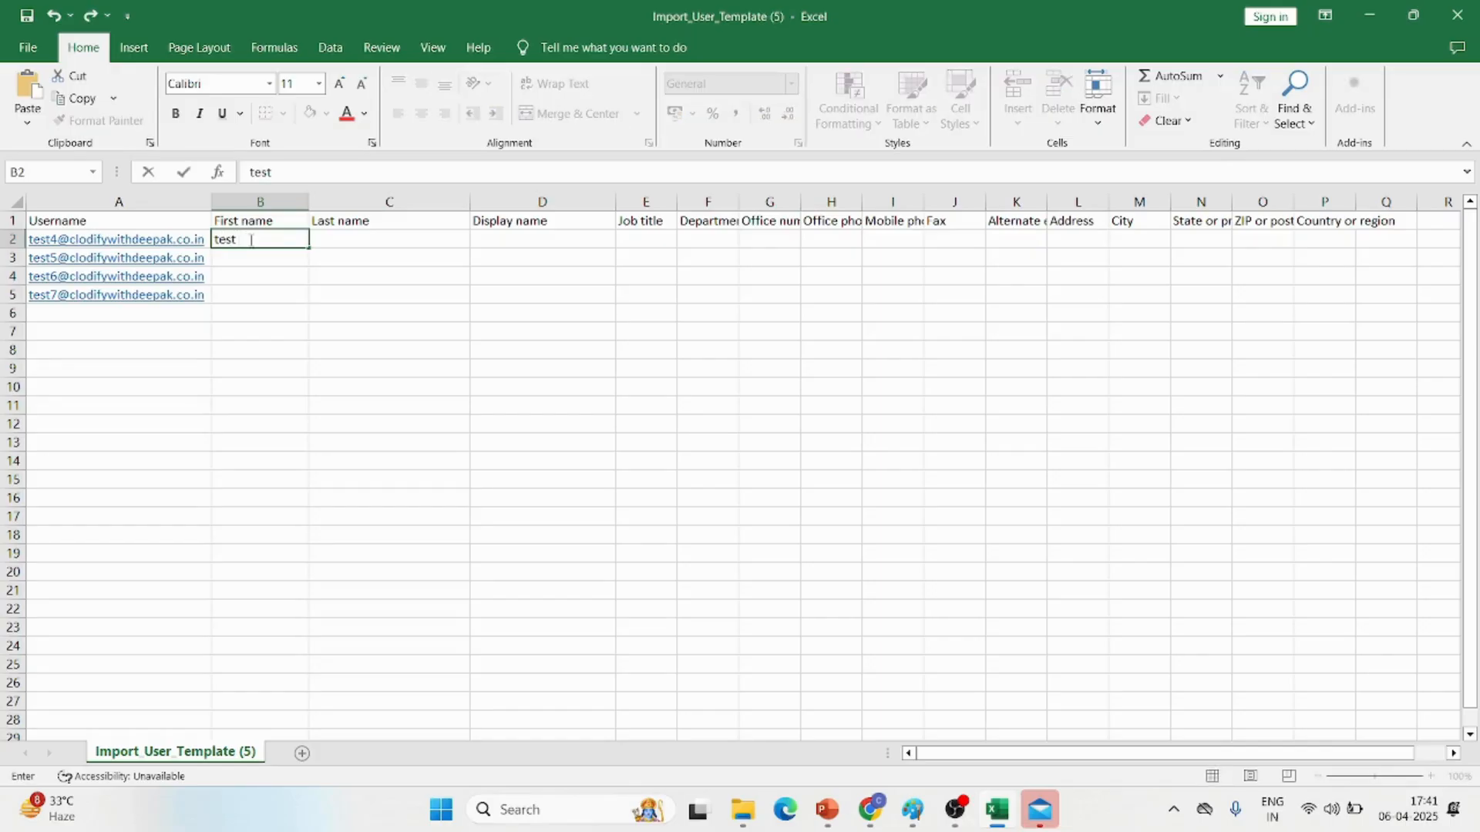
{"action": "left_click", "coordinate": [360, 242]}
{"action": "type", "text": "4"}
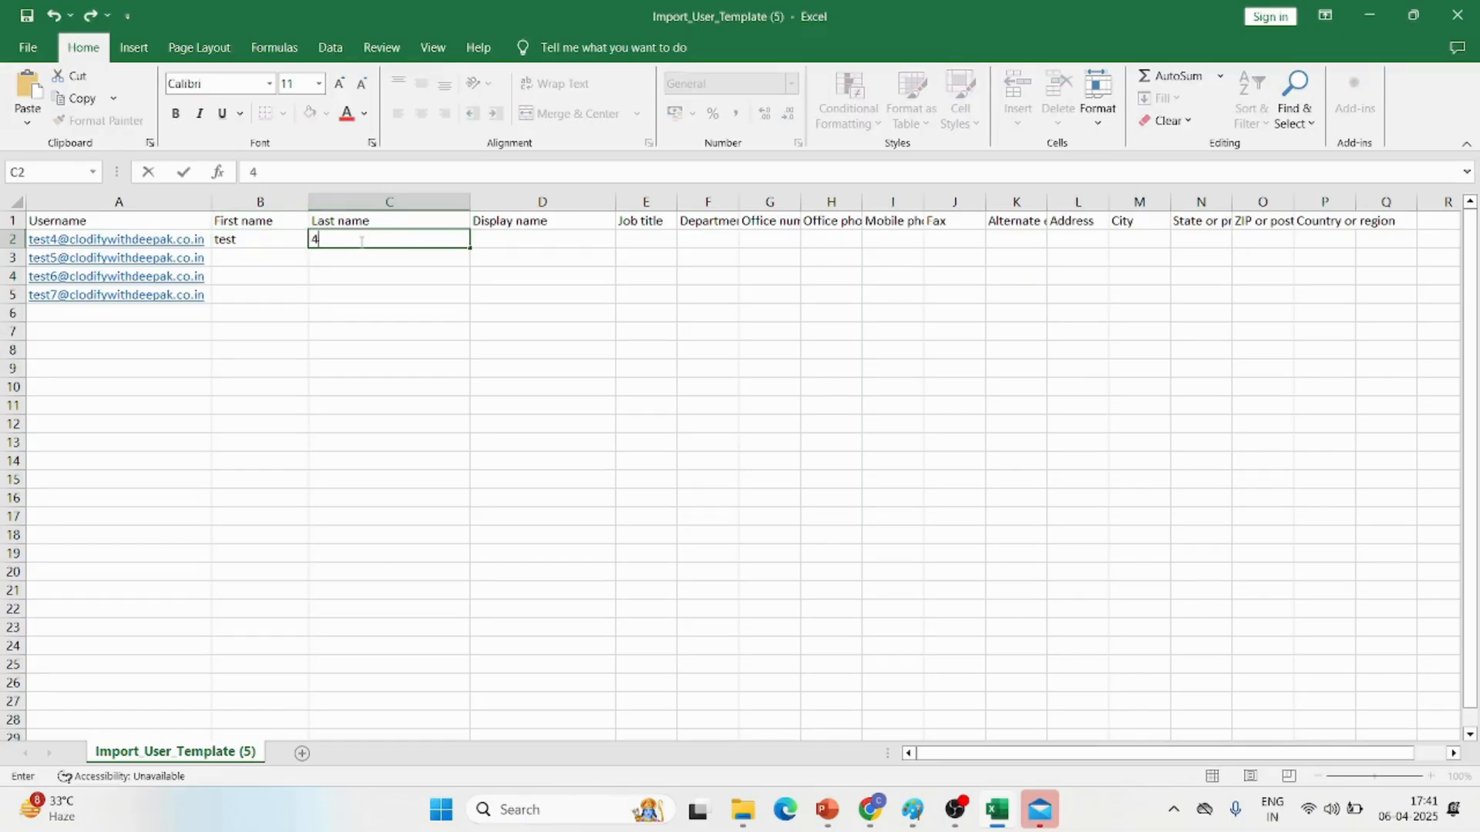
{"action": "double_click", "coordinate": [254, 242]}
{"action": "type", "text": "4"}
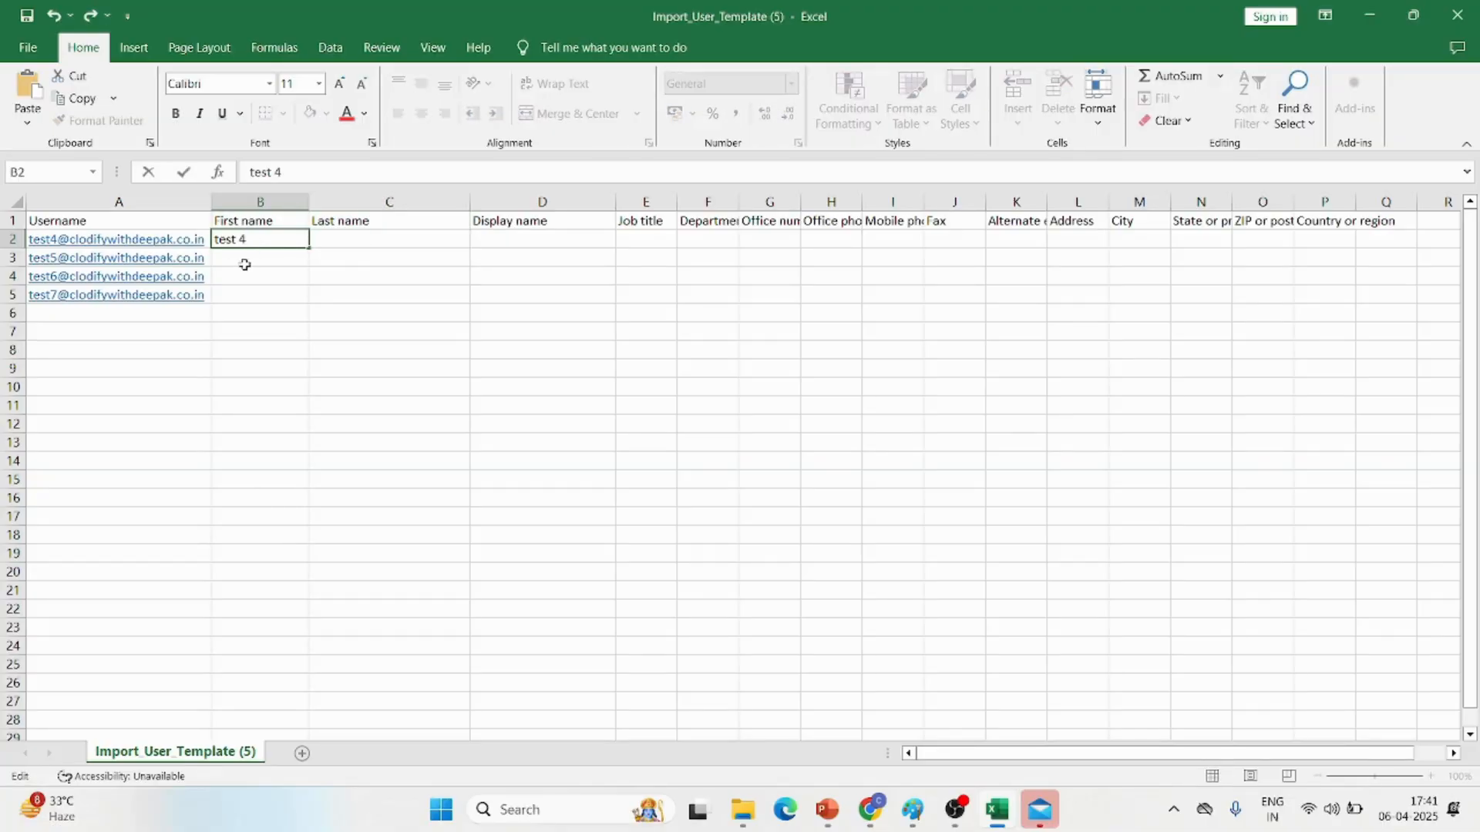
{"action": "left_click", "coordinate": [247, 269]}
{"action": "type", "text": "test 5"}
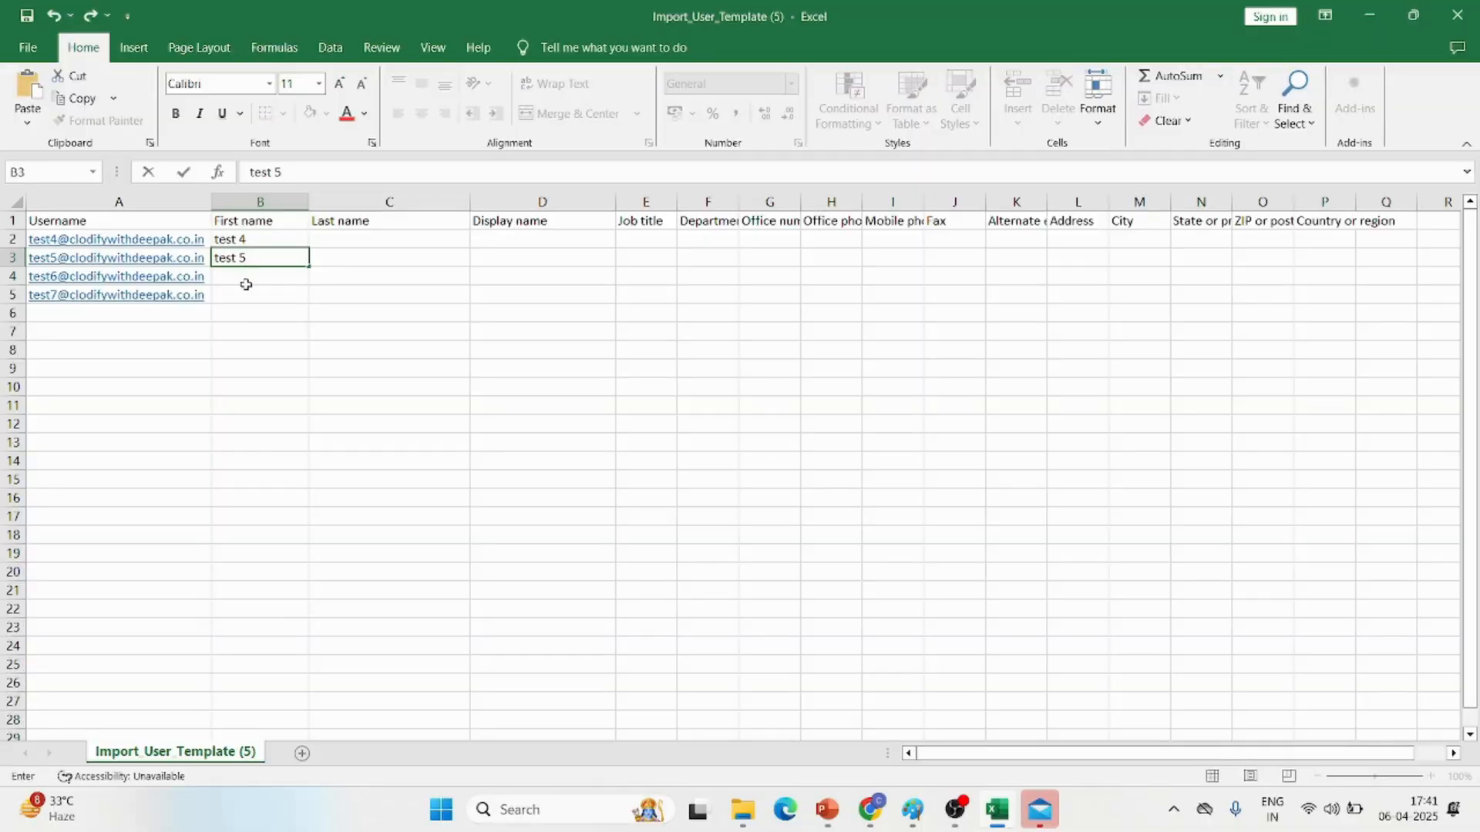
{"action": "double_click", "coordinate": [248, 277]}
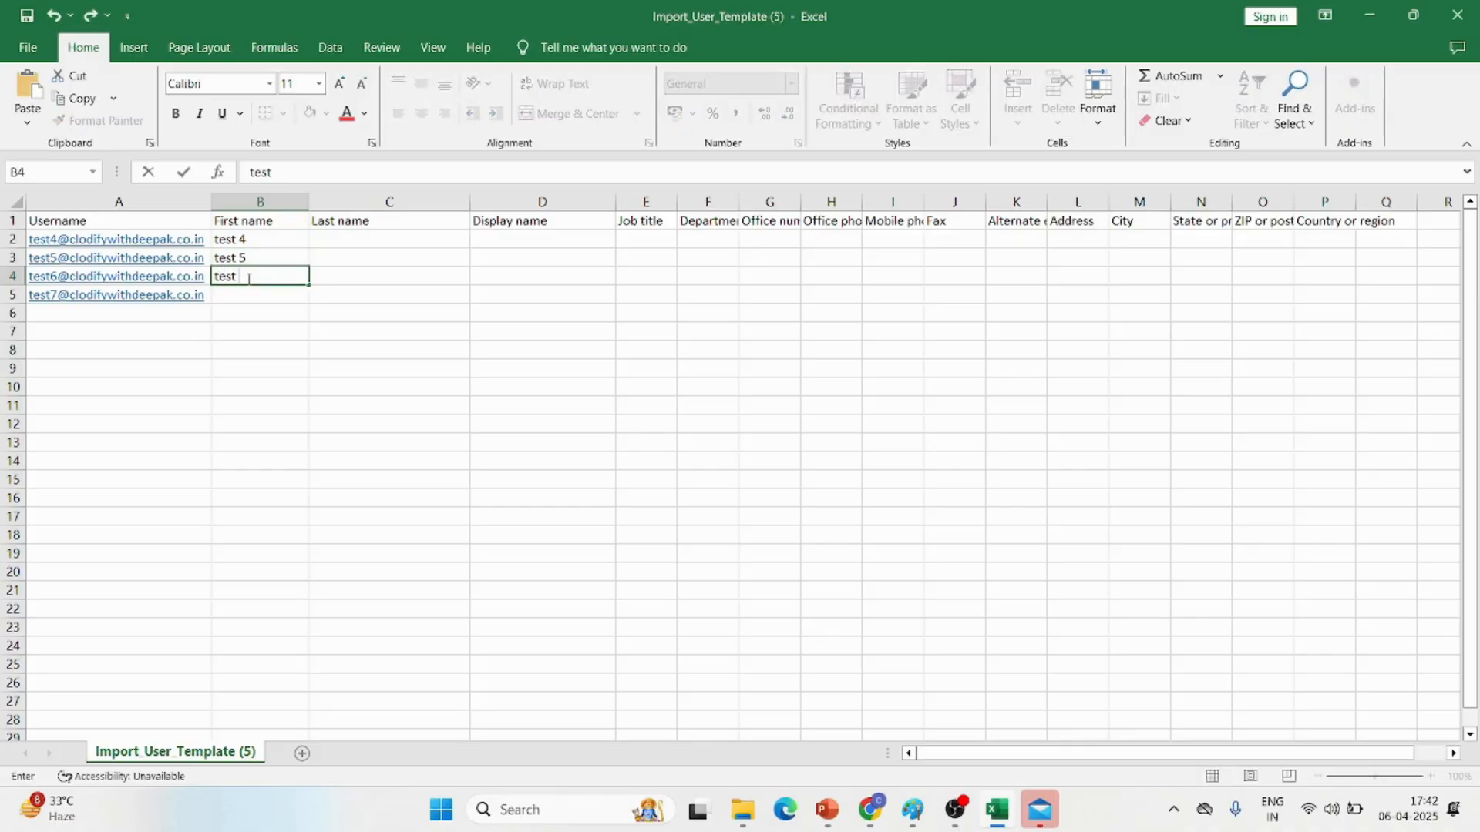
{"action": "double_click", "coordinate": [247, 296]}
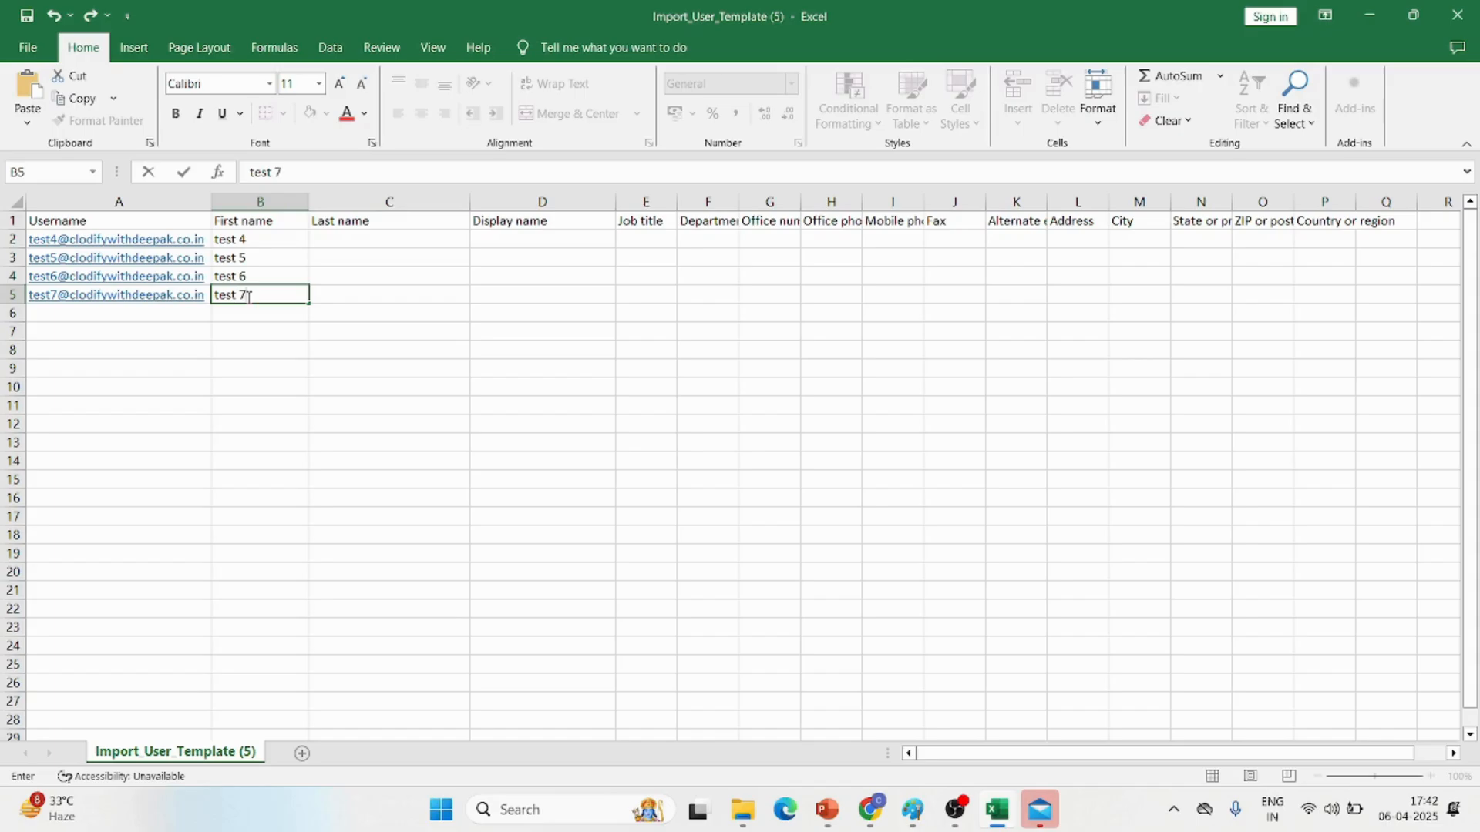
Copy the first names from B2:B5 into the Display name column, starting at D2
{"action": "left_click_drag", "start_coordinate": [276, 239], "coordinate": [273, 299]}
{"action": "key", "text": "ctrl+c"}
{"action": "left_click", "coordinate": [533, 237]}
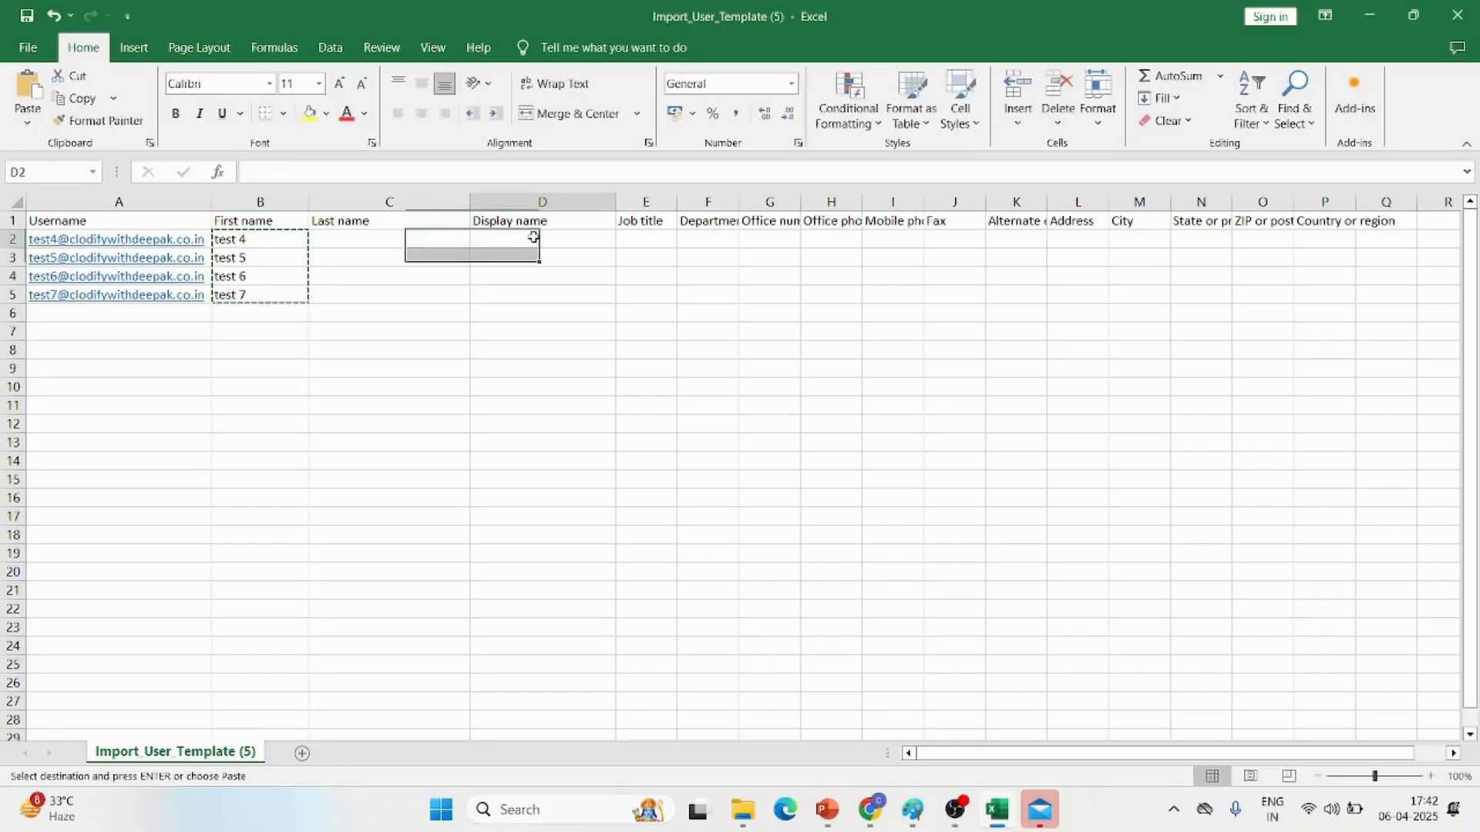
{"action": "key", "text": "ctrl+v"}
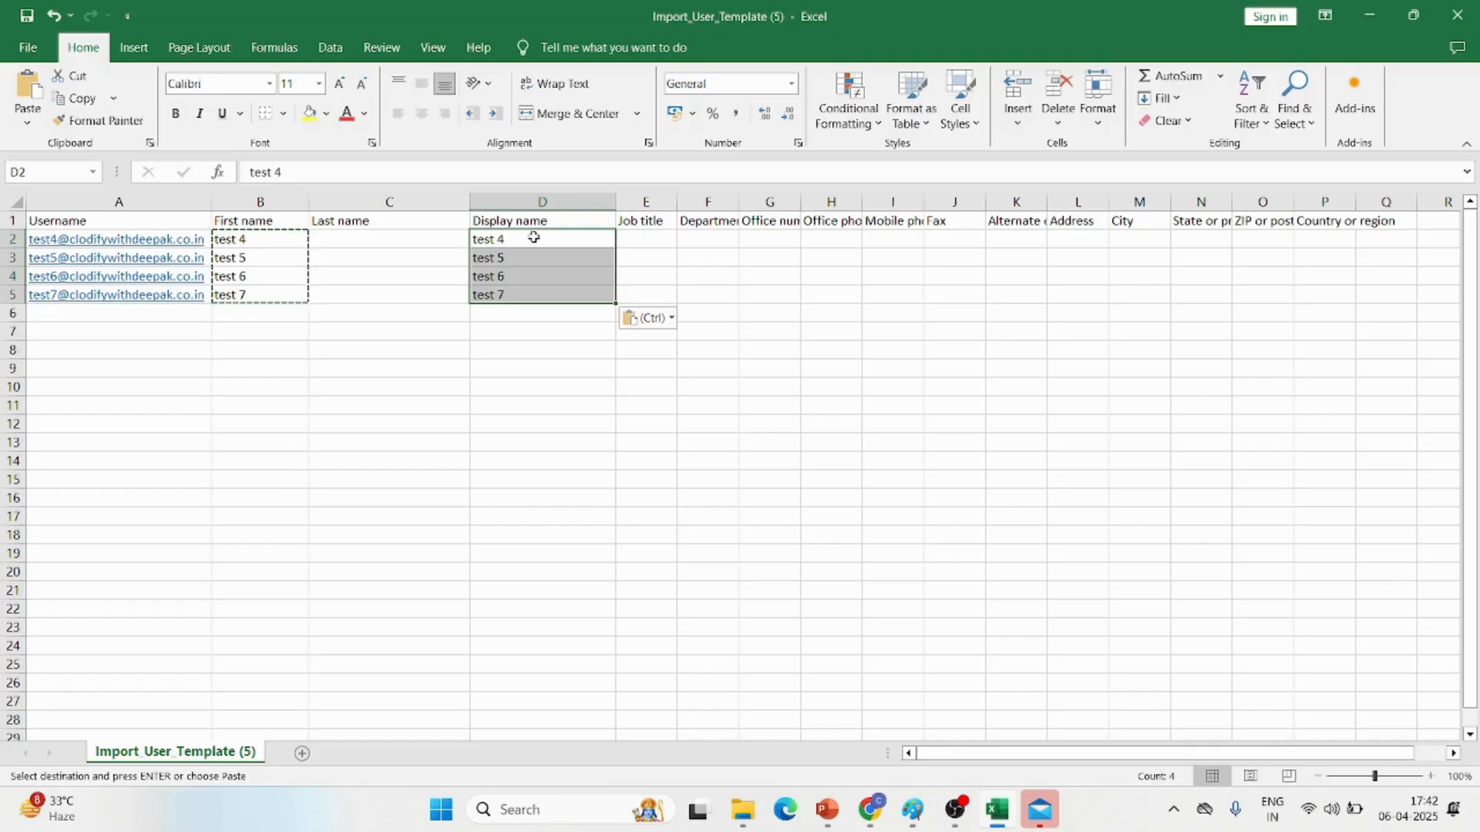
{"action": "left_click", "coordinate": [512, 396]}
{"action": "key", "text": "Escape"}
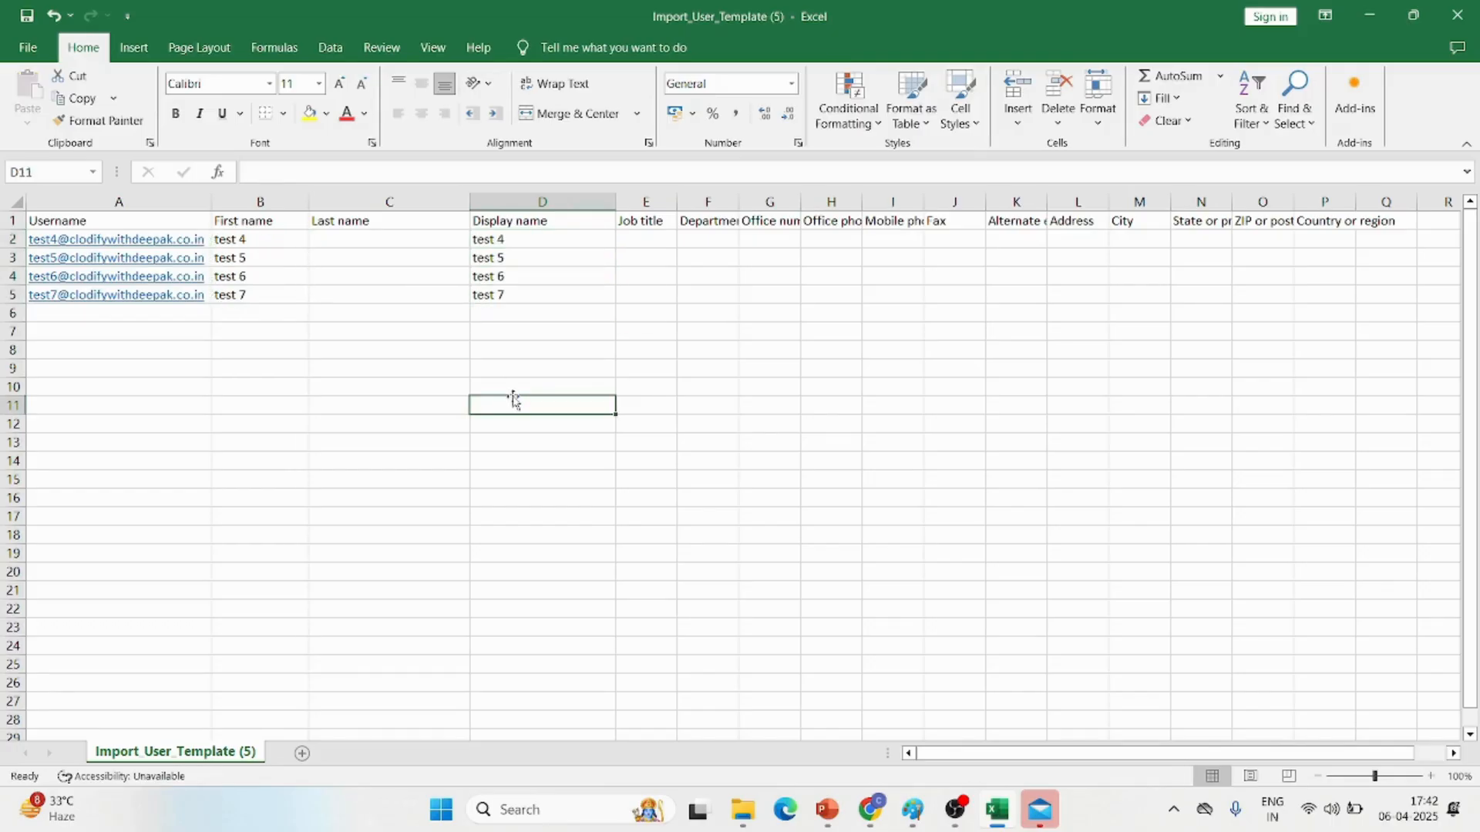
Save and close the template, switch to the Microsoft 365 admin center and submit Import_User_Template (5) as the CSV with user information
{"action": "left_click", "coordinate": [1457, 16]}
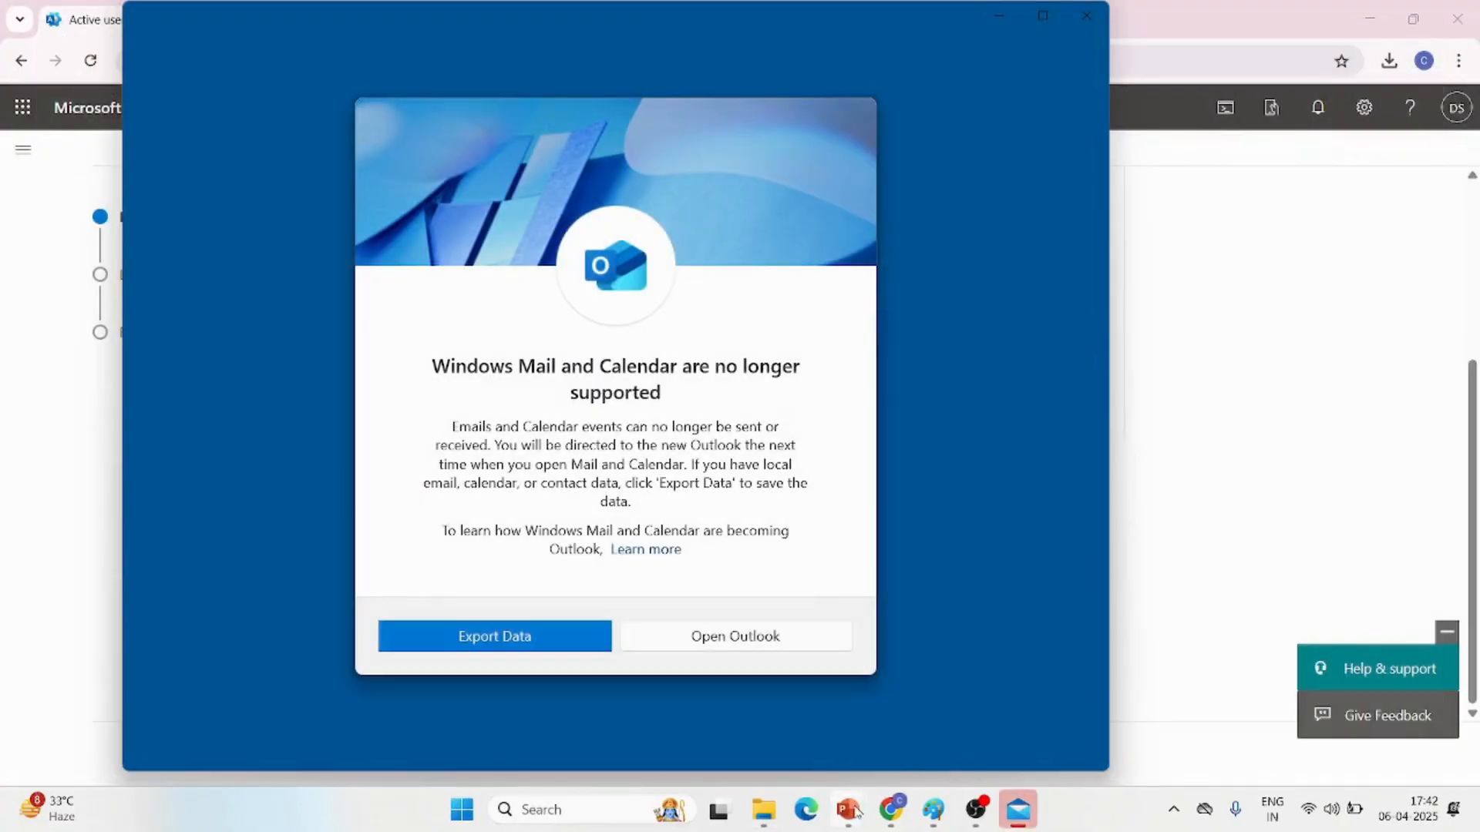
{"action": "mouse_move", "coordinate": [891, 809]}
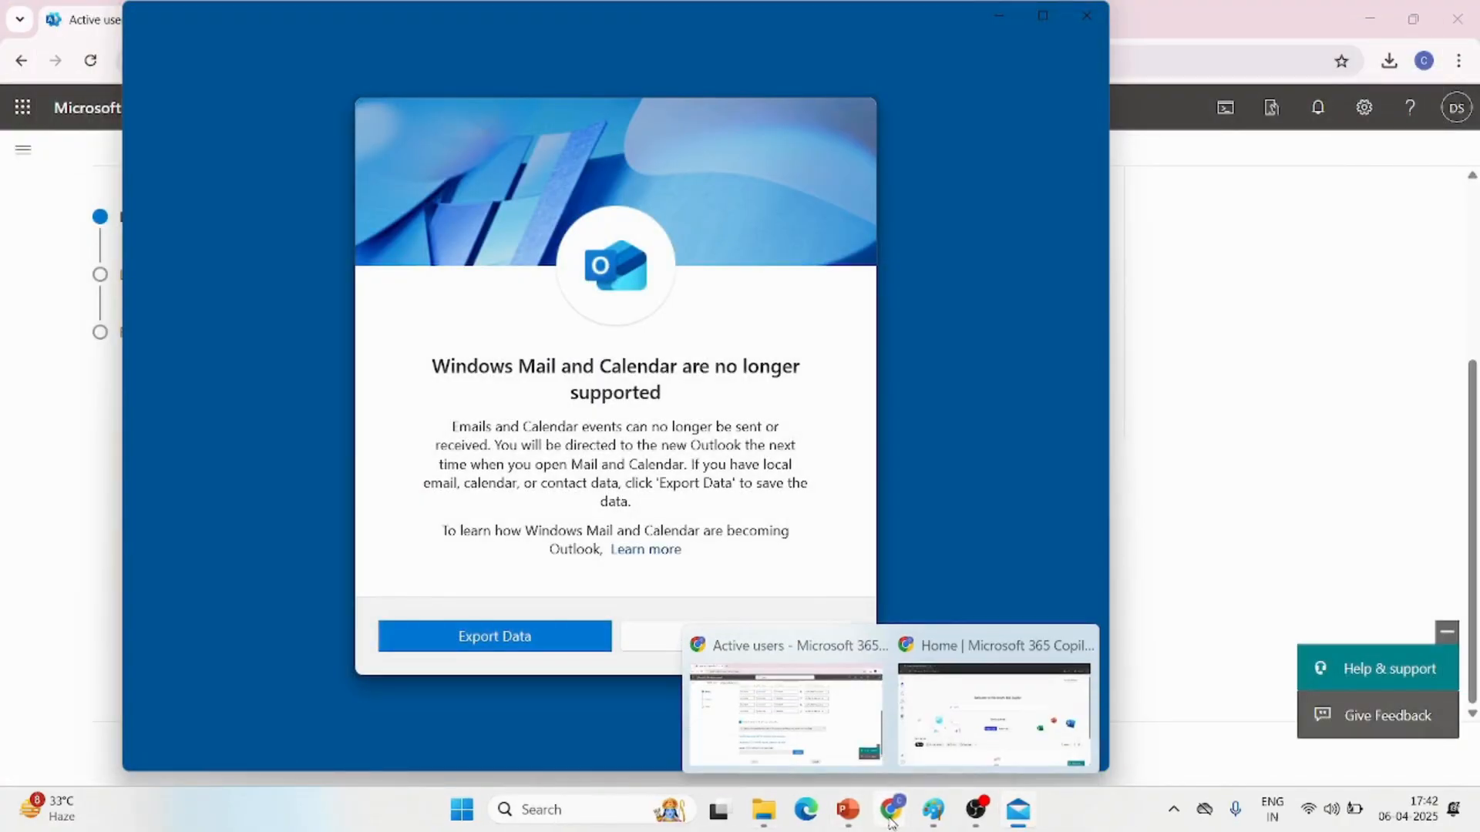
{"action": "left_click", "coordinate": [821, 744]}
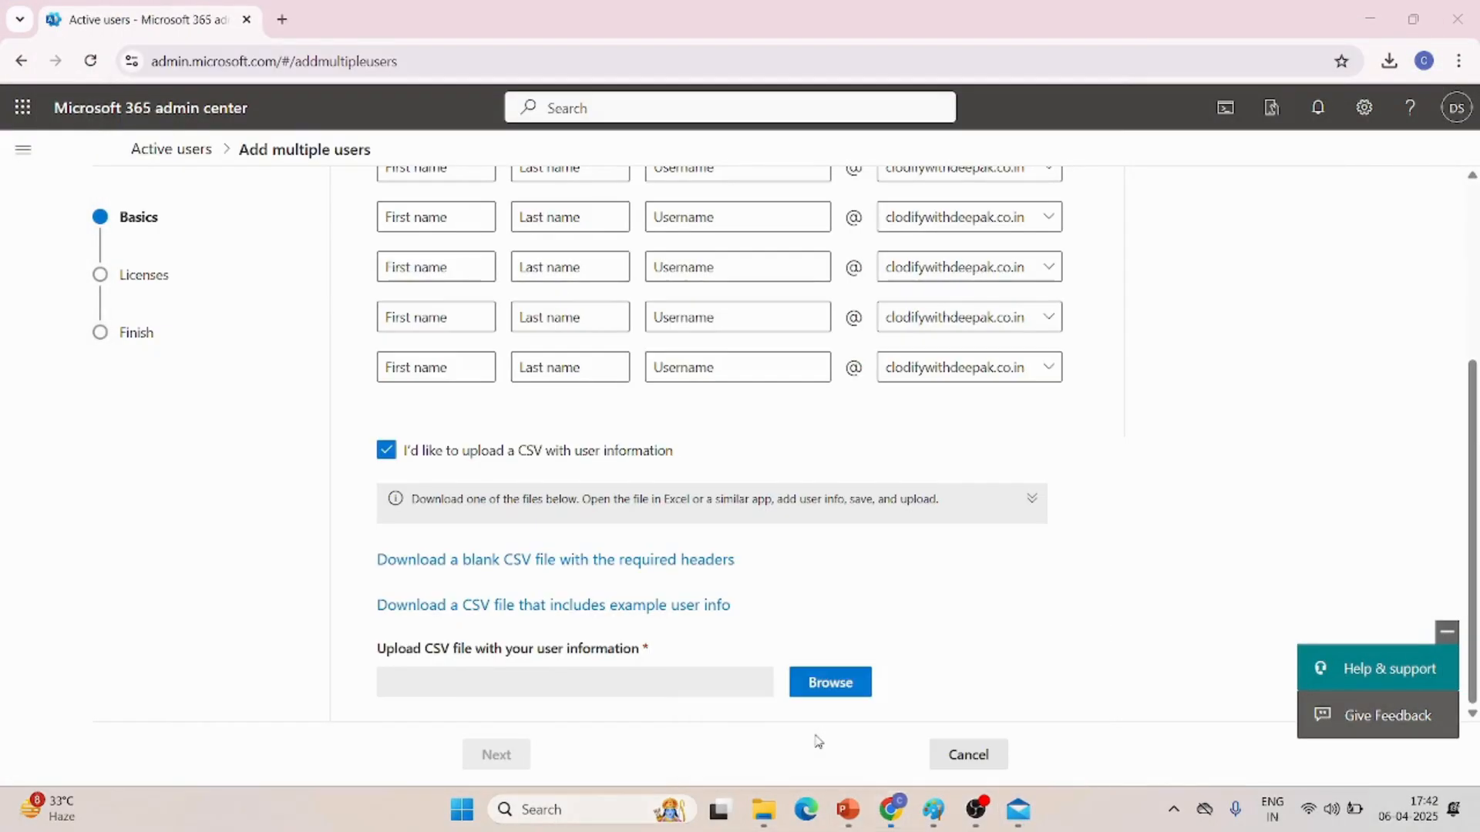
{"action": "left_click", "coordinate": [842, 694]}
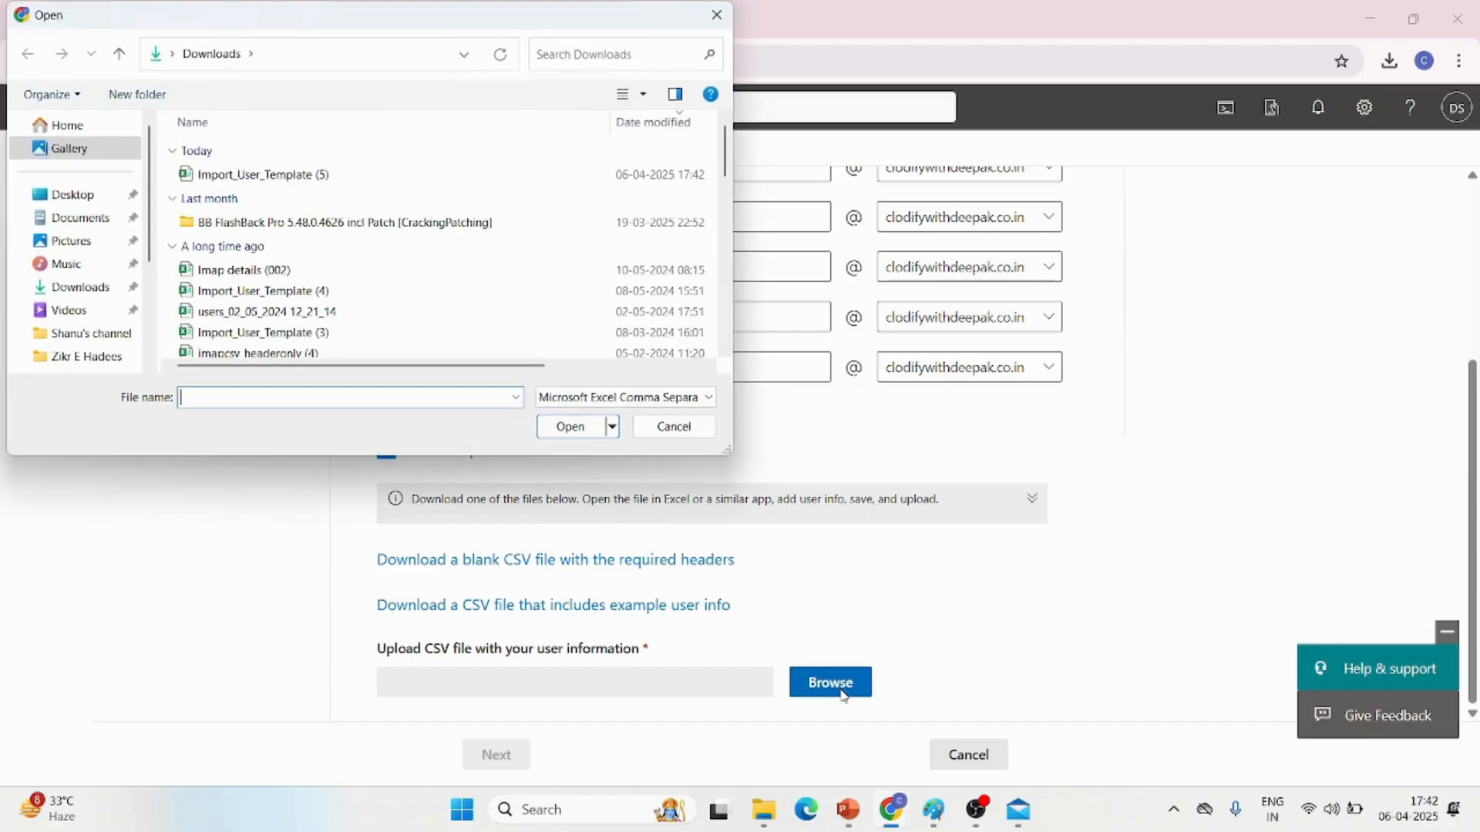
{"action": "left_click", "coordinate": [299, 180]}
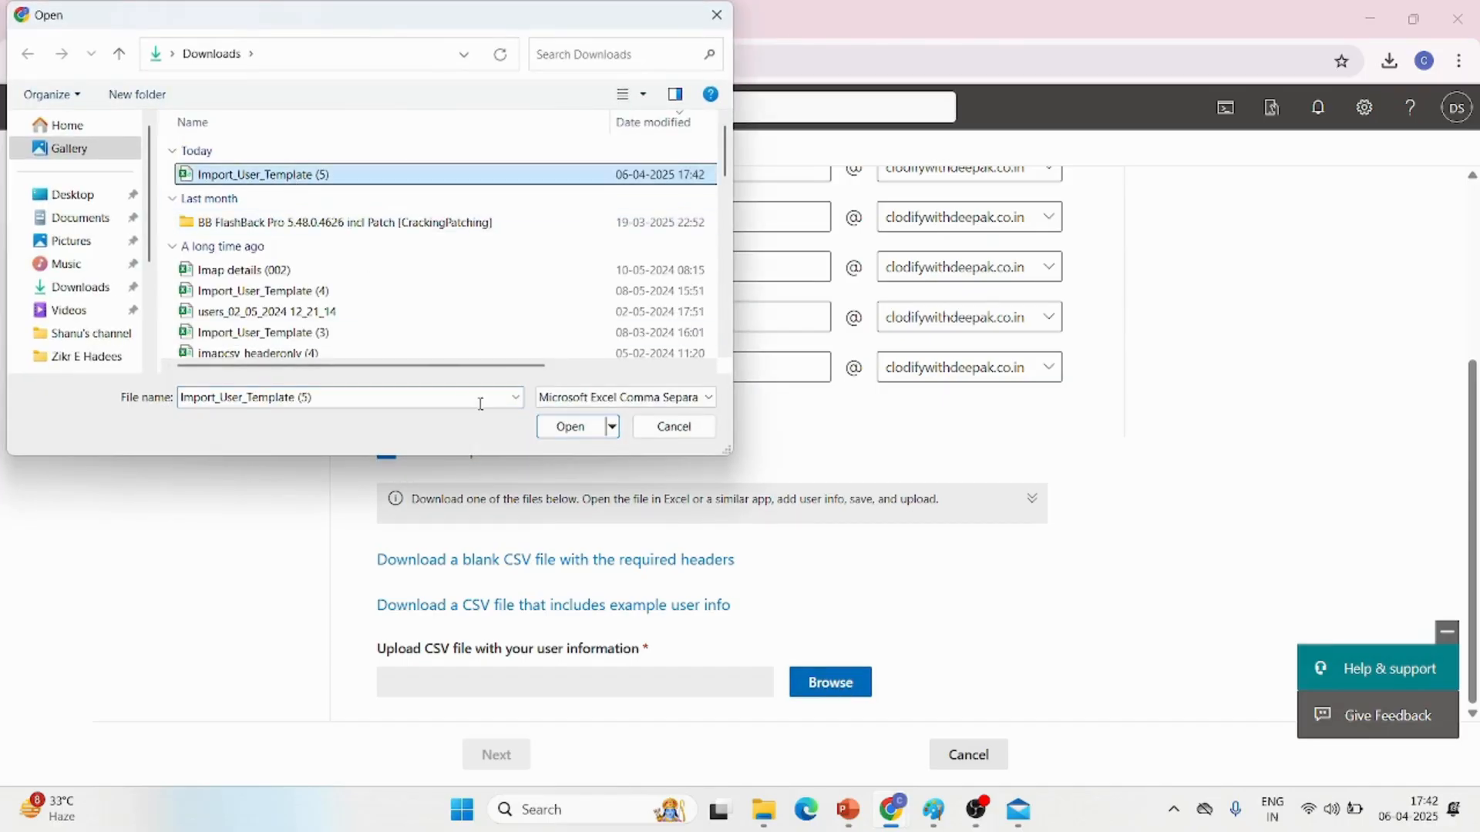
{"action": "left_click", "coordinate": [569, 429]}
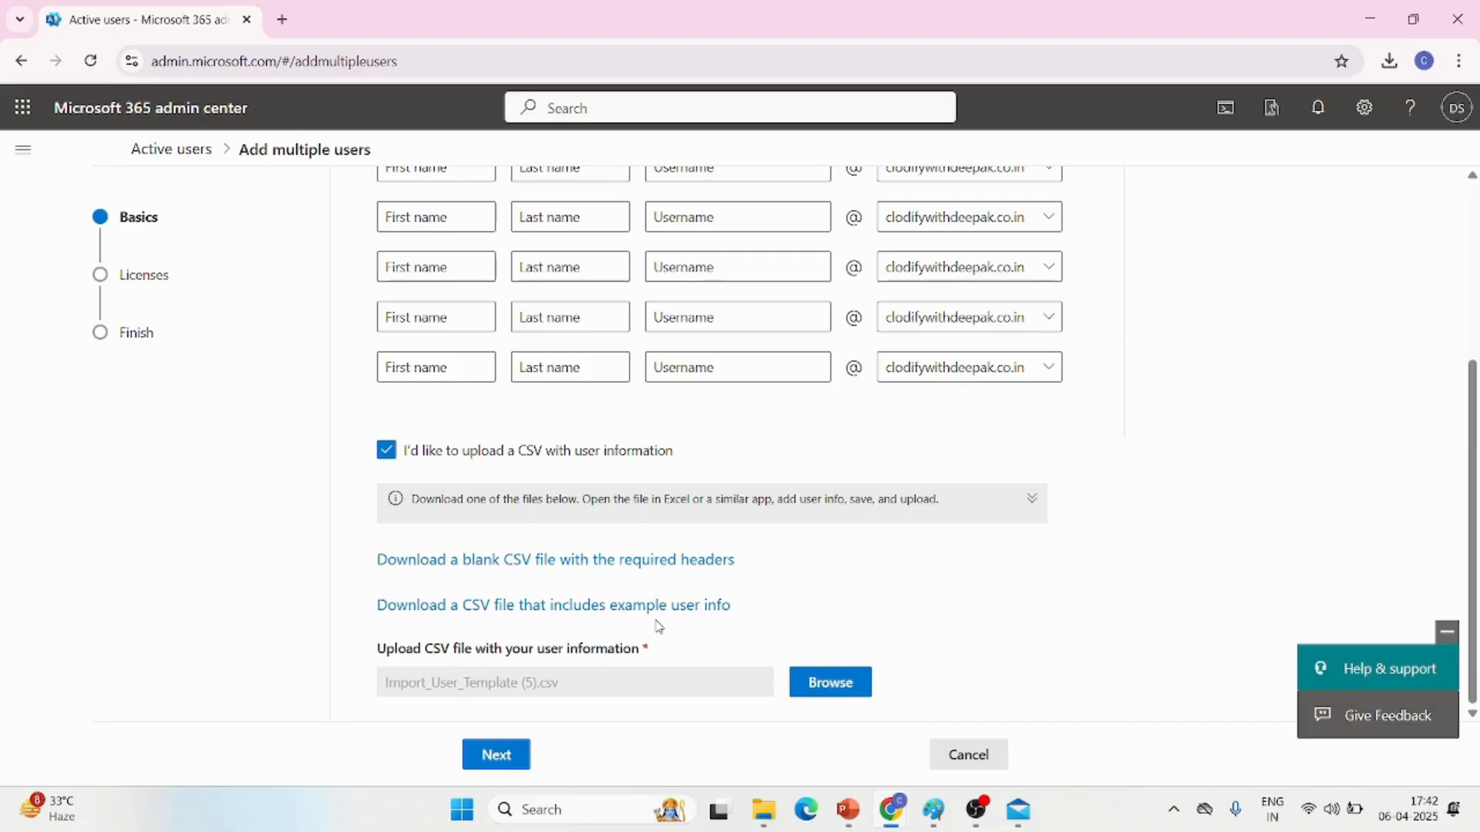
{"action": "left_click", "coordinate": [503, 757]}
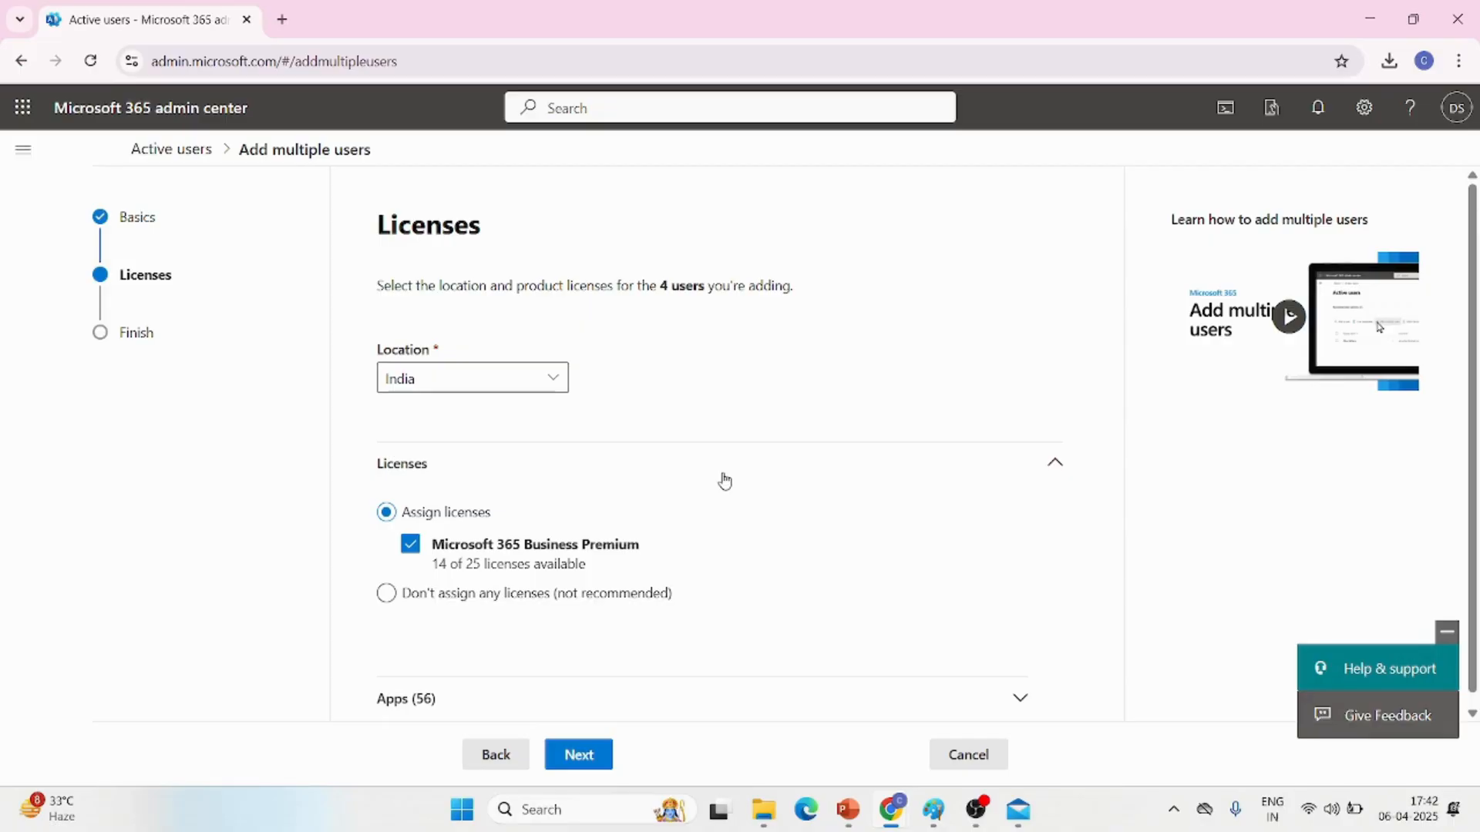
Choose not to assign any licenses to the uploaded users and finish adding them
{"action": "scroll", "coordinate": [725, 480], "scroll_direction": "down", "scroll_amount": 1}
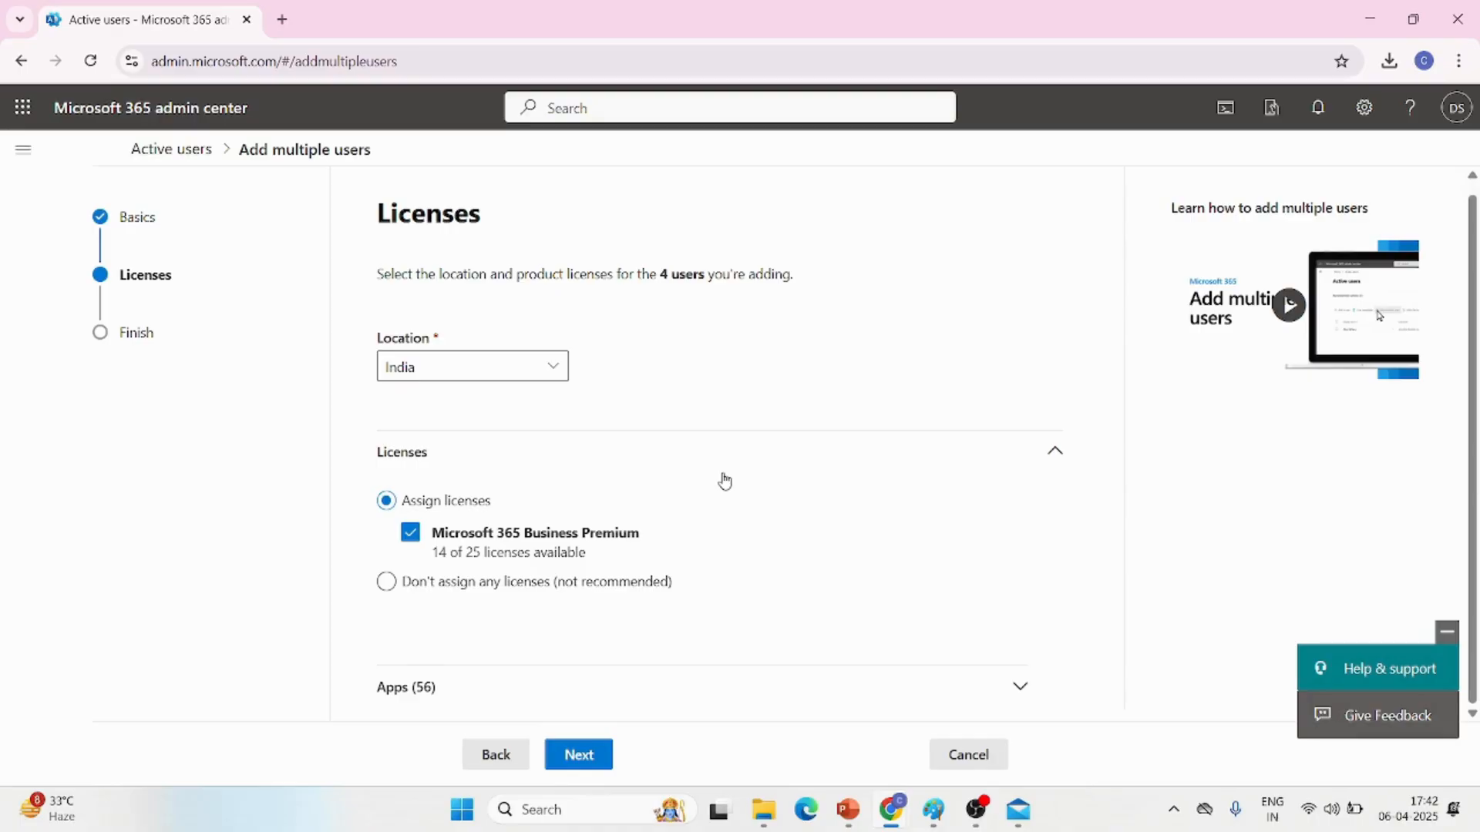
{"action": "left_click", "coordinate": [455, 589]}
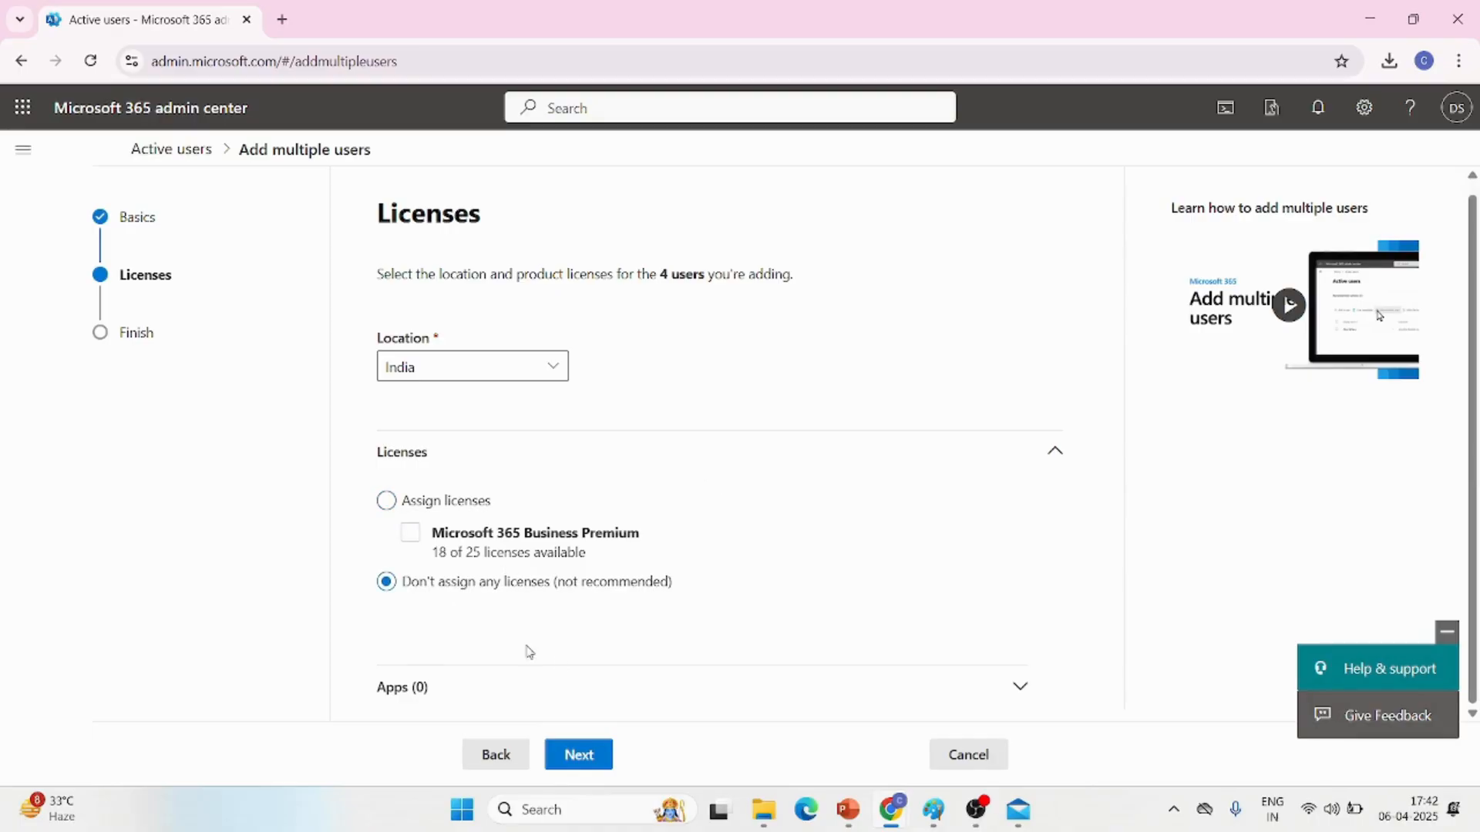
{"action": "left_click", "coordinate": [579, 759]}
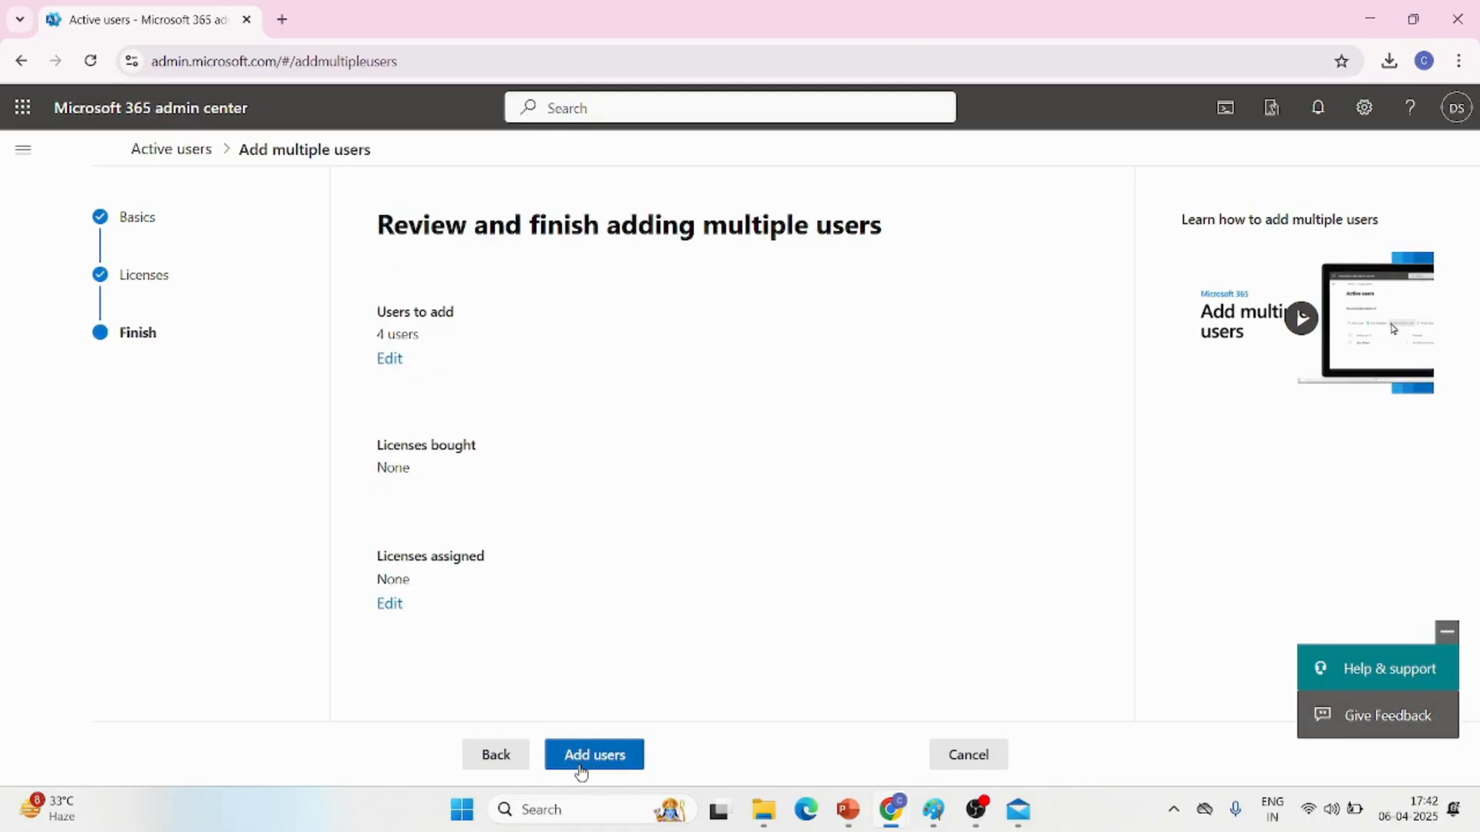
{"action": "left_click", "coordinate": [604, 757]}
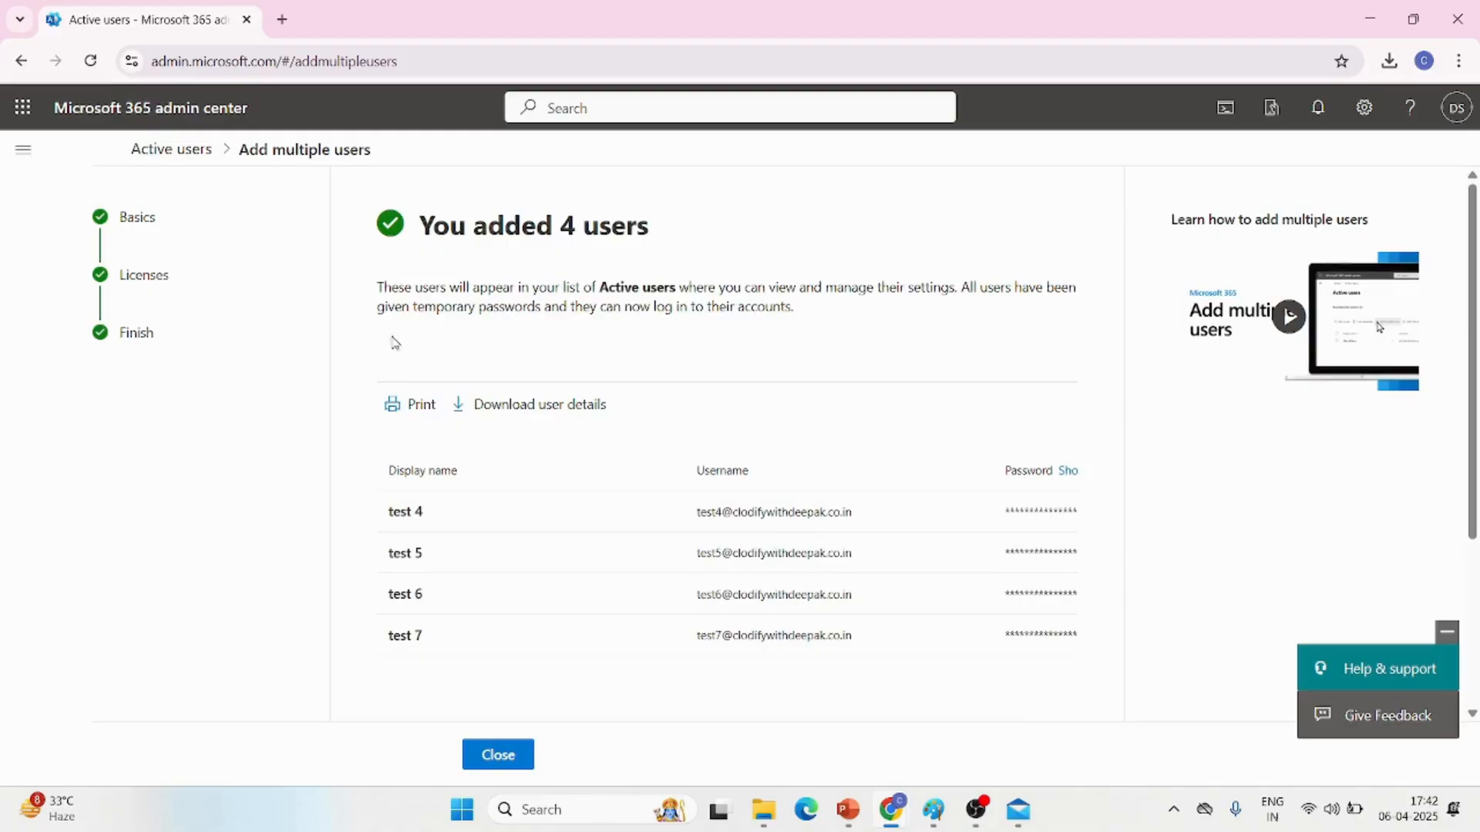
Return to the Active users list and find the newly added test users
{"action": "left_click", "coordinate": [23, 150]}
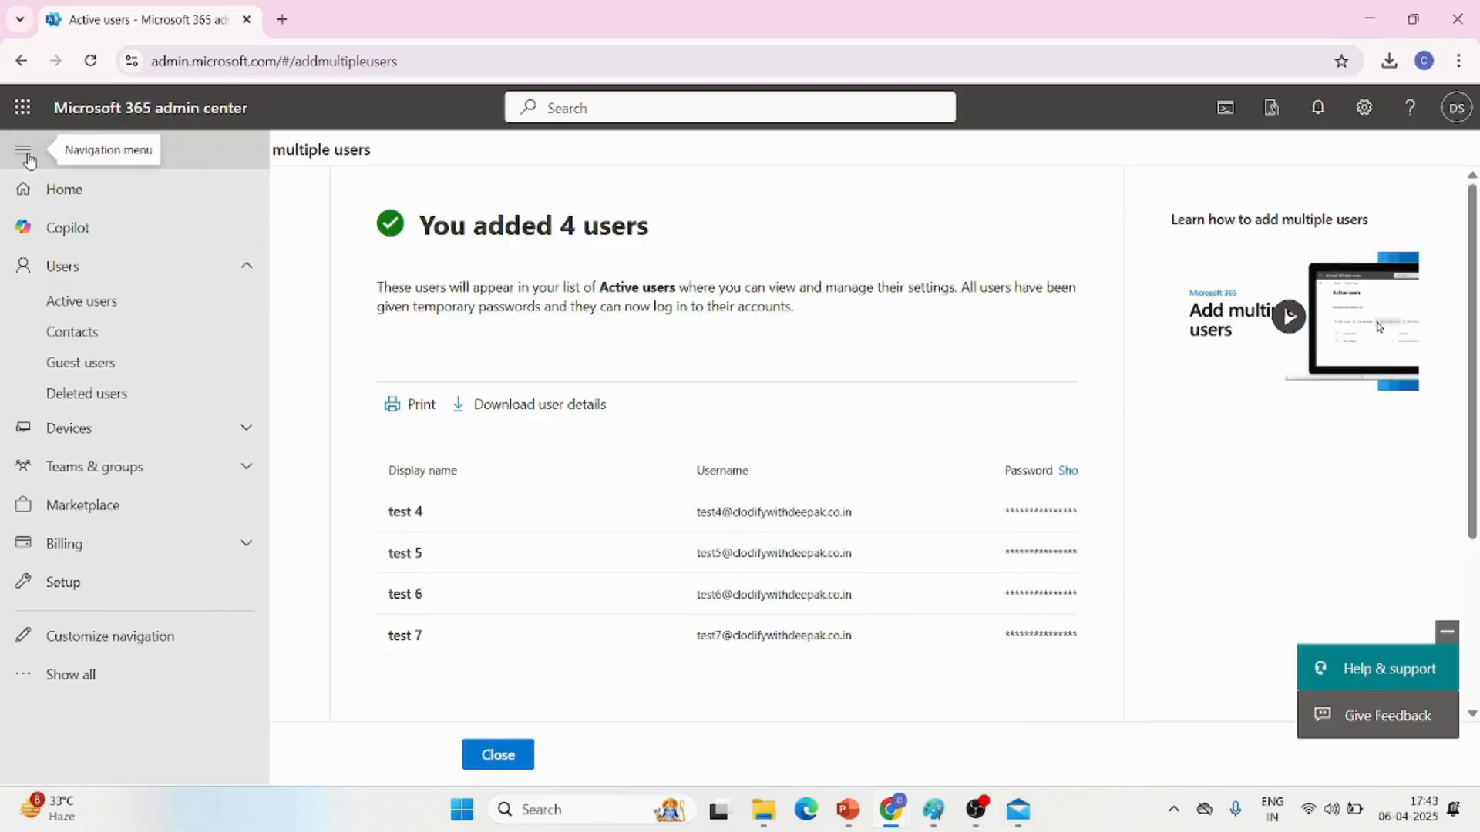
{"action": "left_click", "coordinate": [96, 313]}
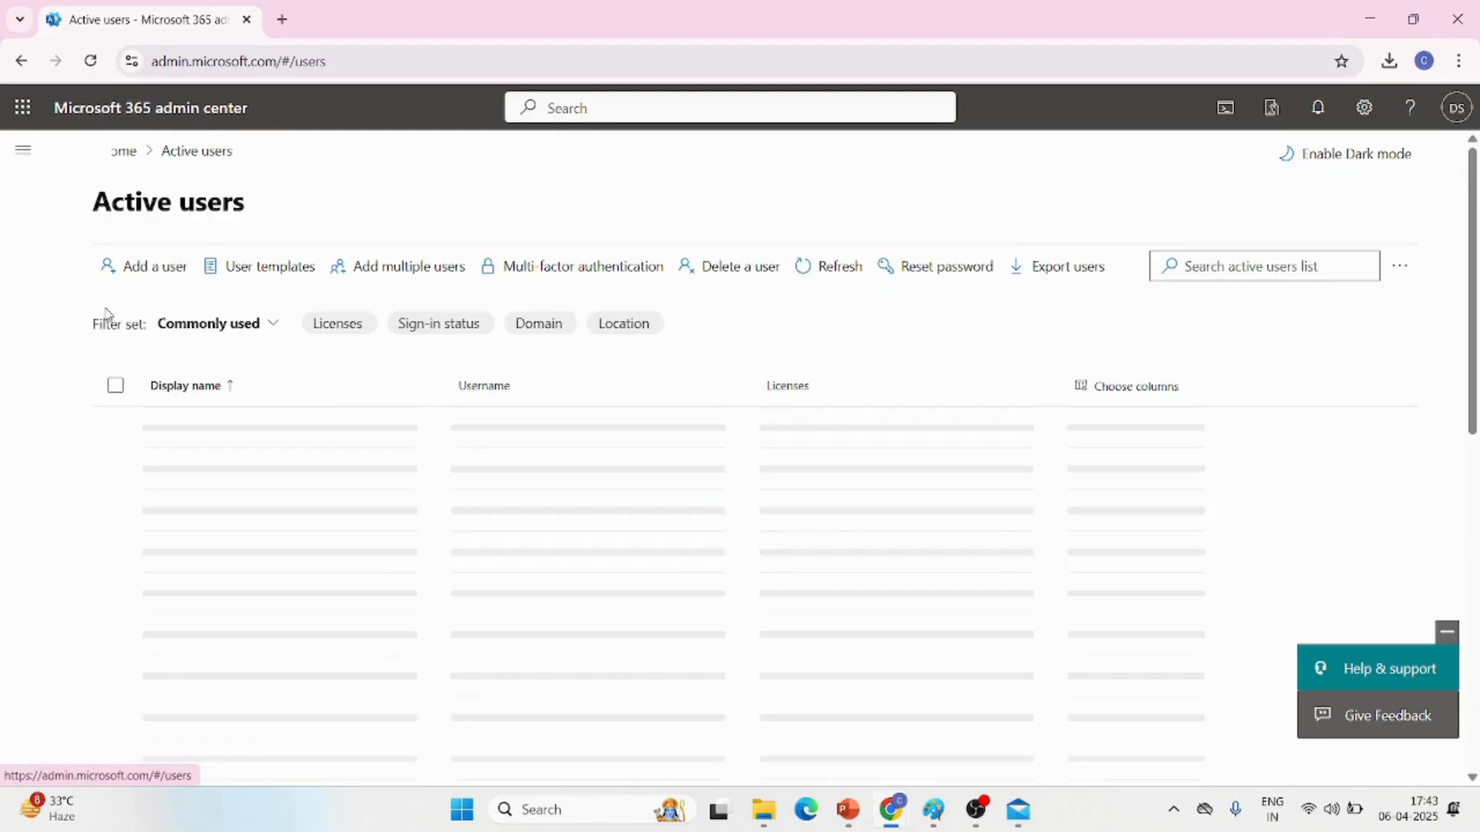
{"action": "scroll", "coordinate": [621, 621], "scroll_direction": "down", "scroll_amount": 8}
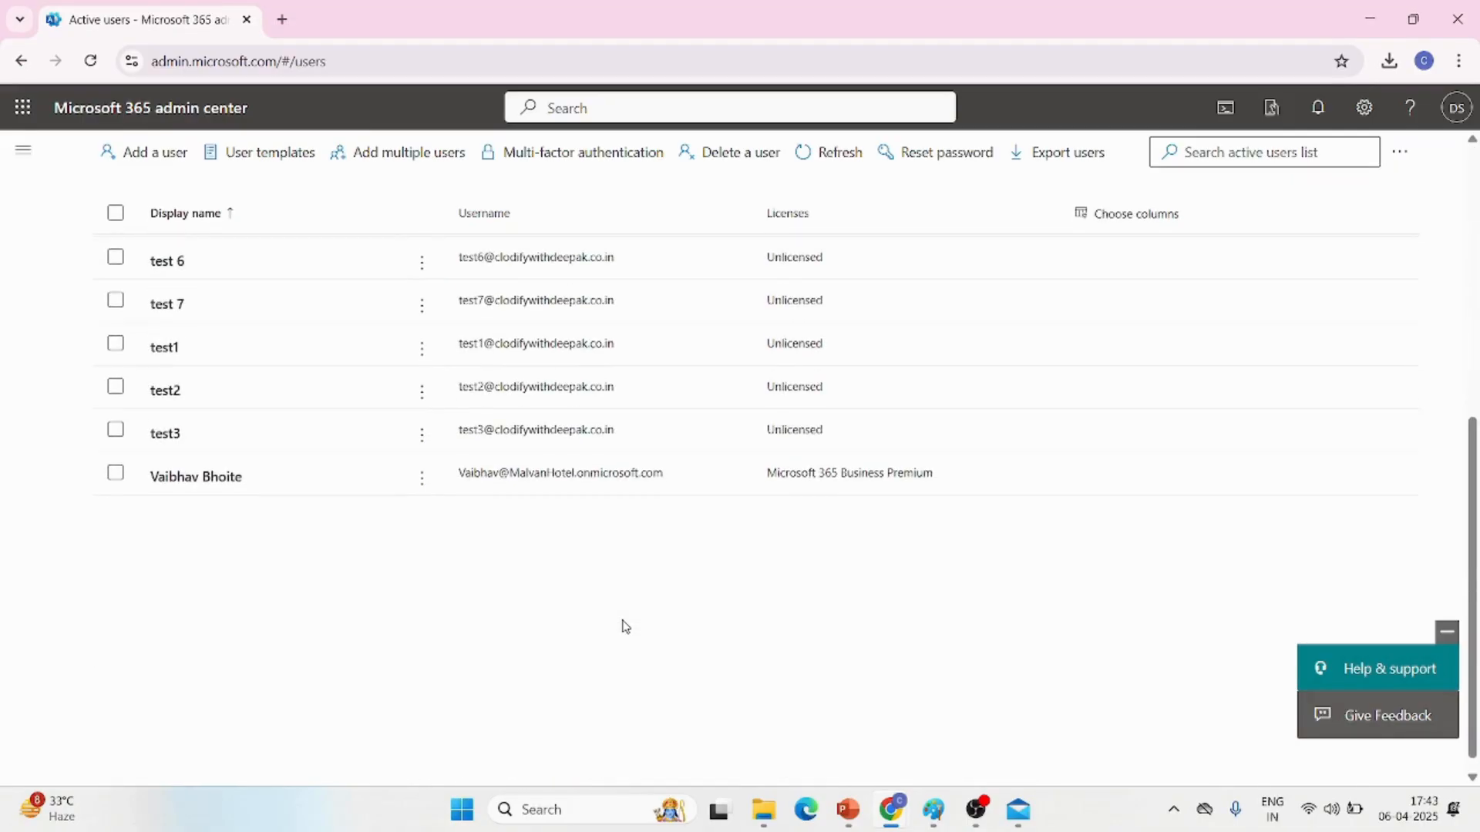
{"action": "scroll", "coordinate": [622, 623], "scroll_direction": "up", "scroll_amount": 3}
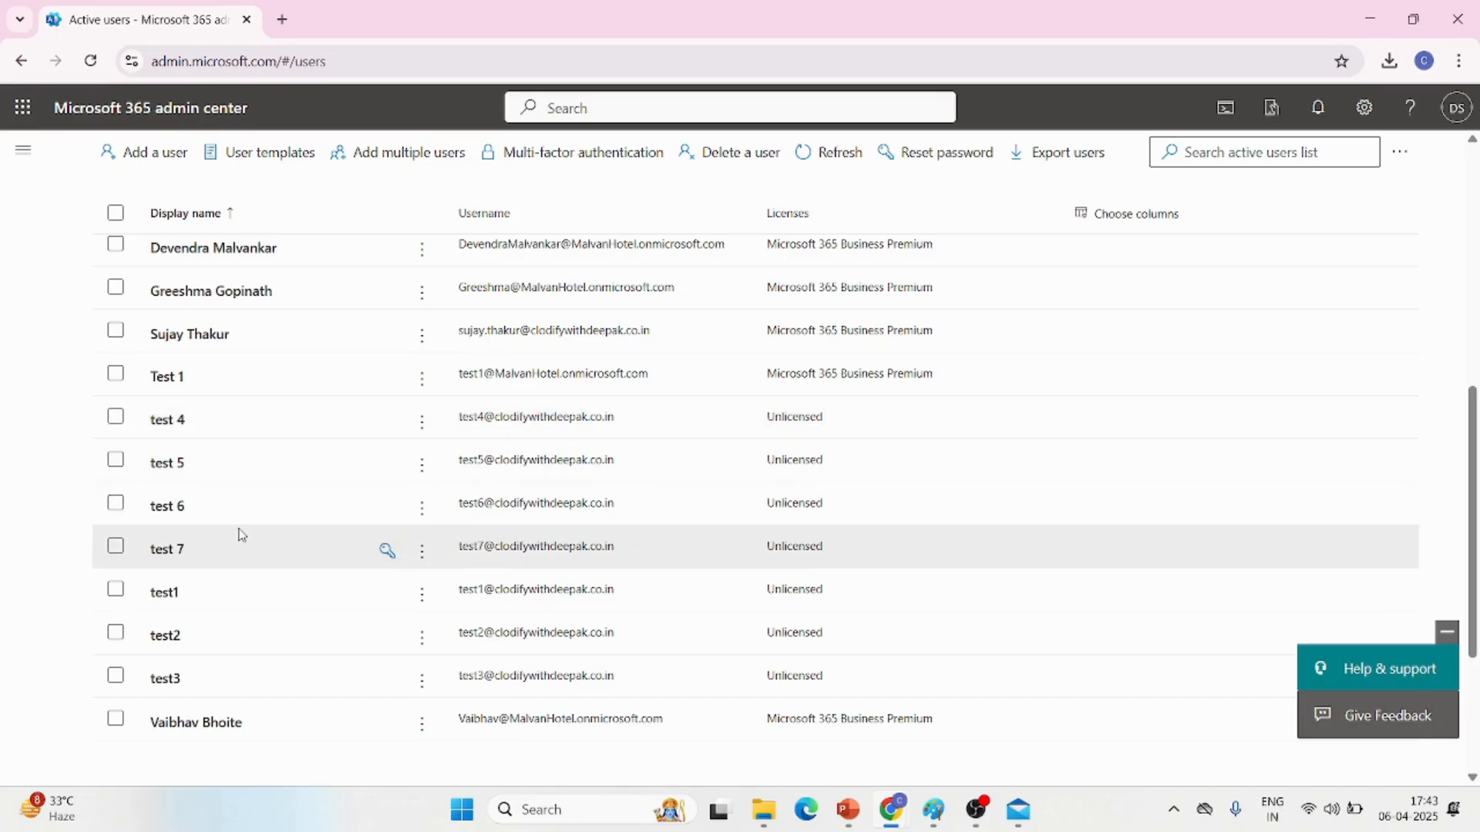
Select Test 1, test 4, test 5, test 6, test 7, test1, test2 and test3 in the Active users list and delete them
{"action": "left_click", "coordinate": [116, 375]}
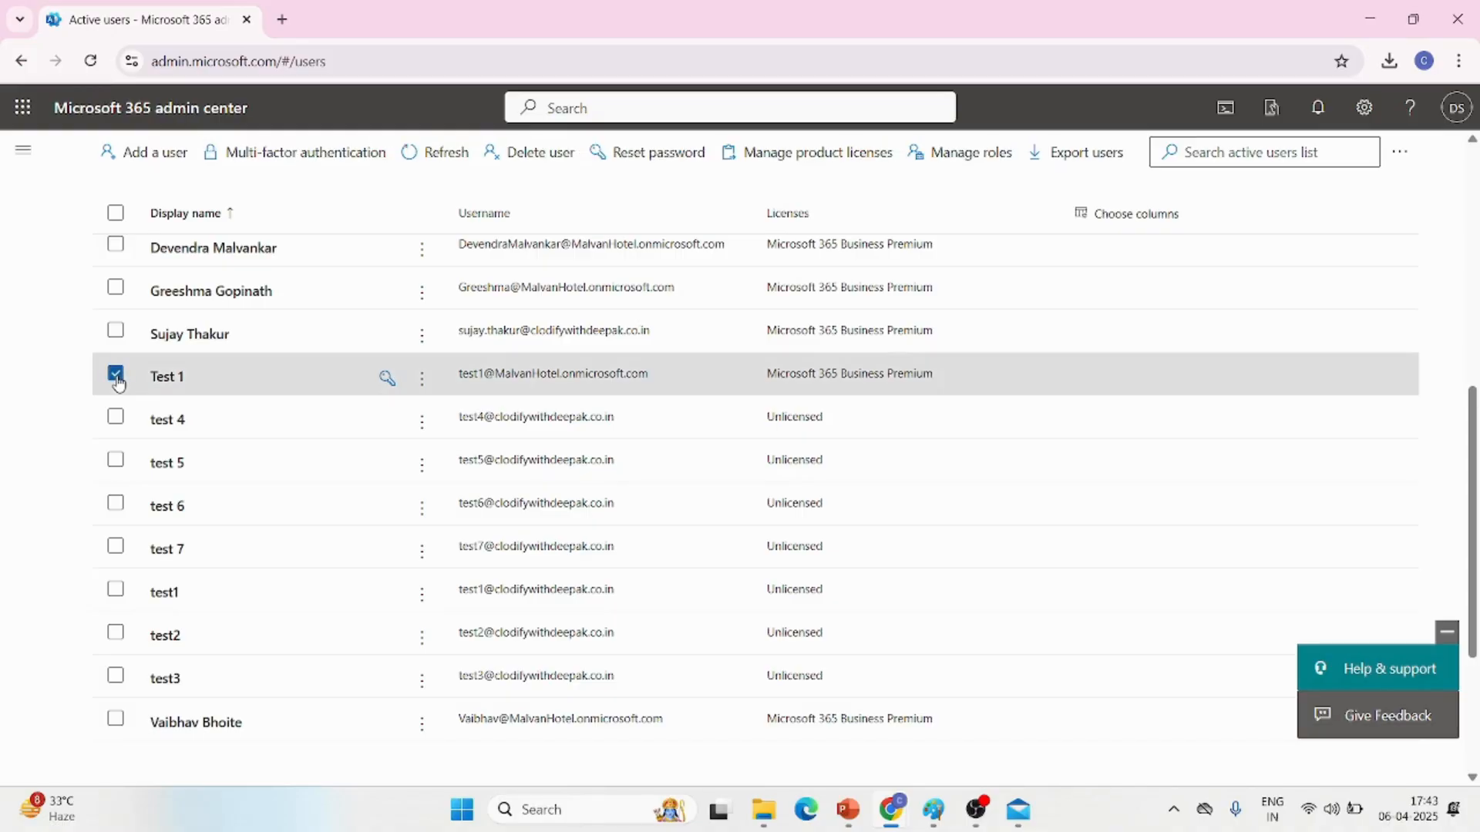
{"action": "key", "text": "Tab"}
{"action": "key", "text": "Tab"}
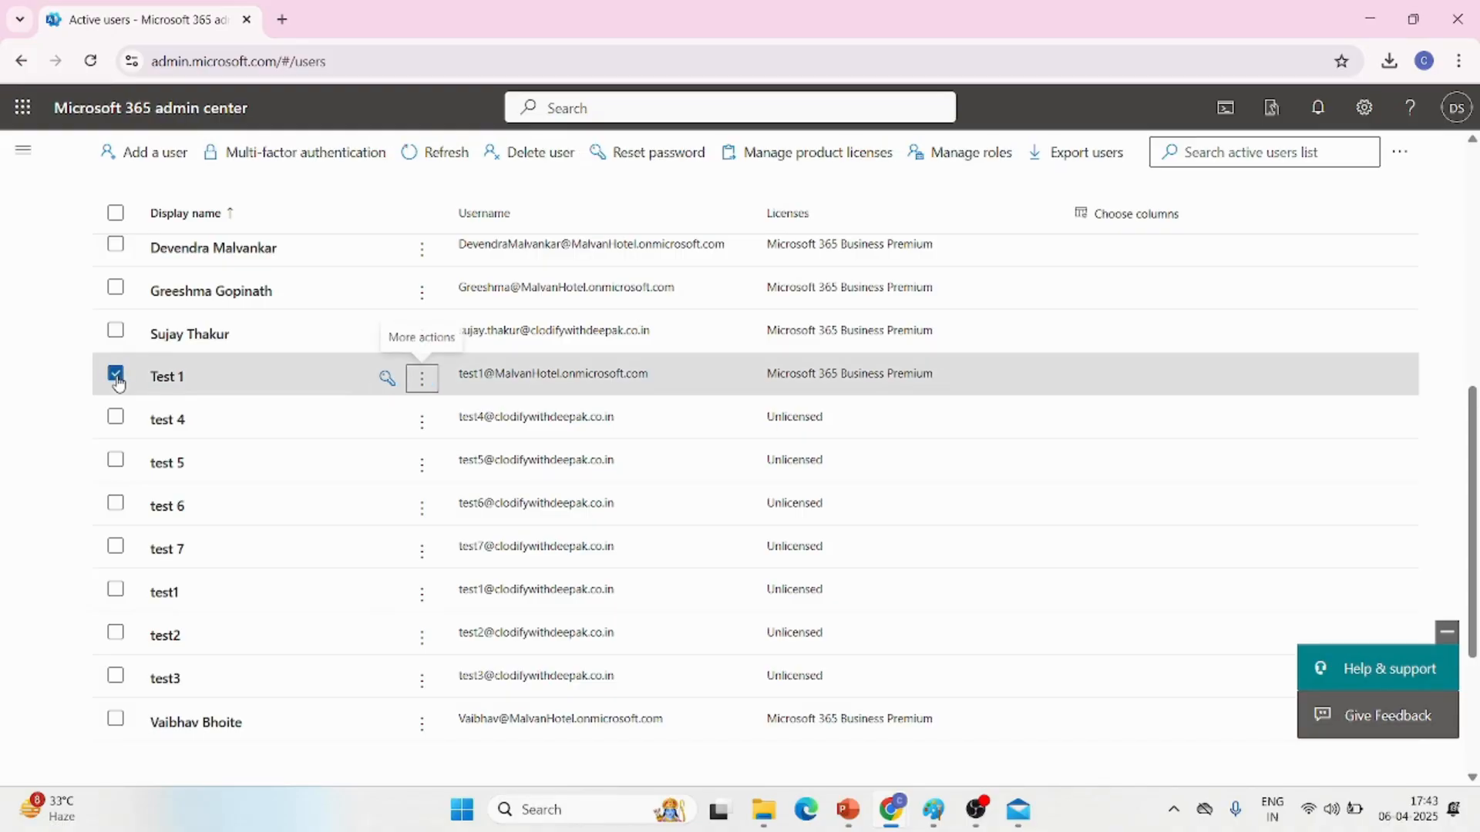
{"action": "left_click", "coordinate": [116, 417]}
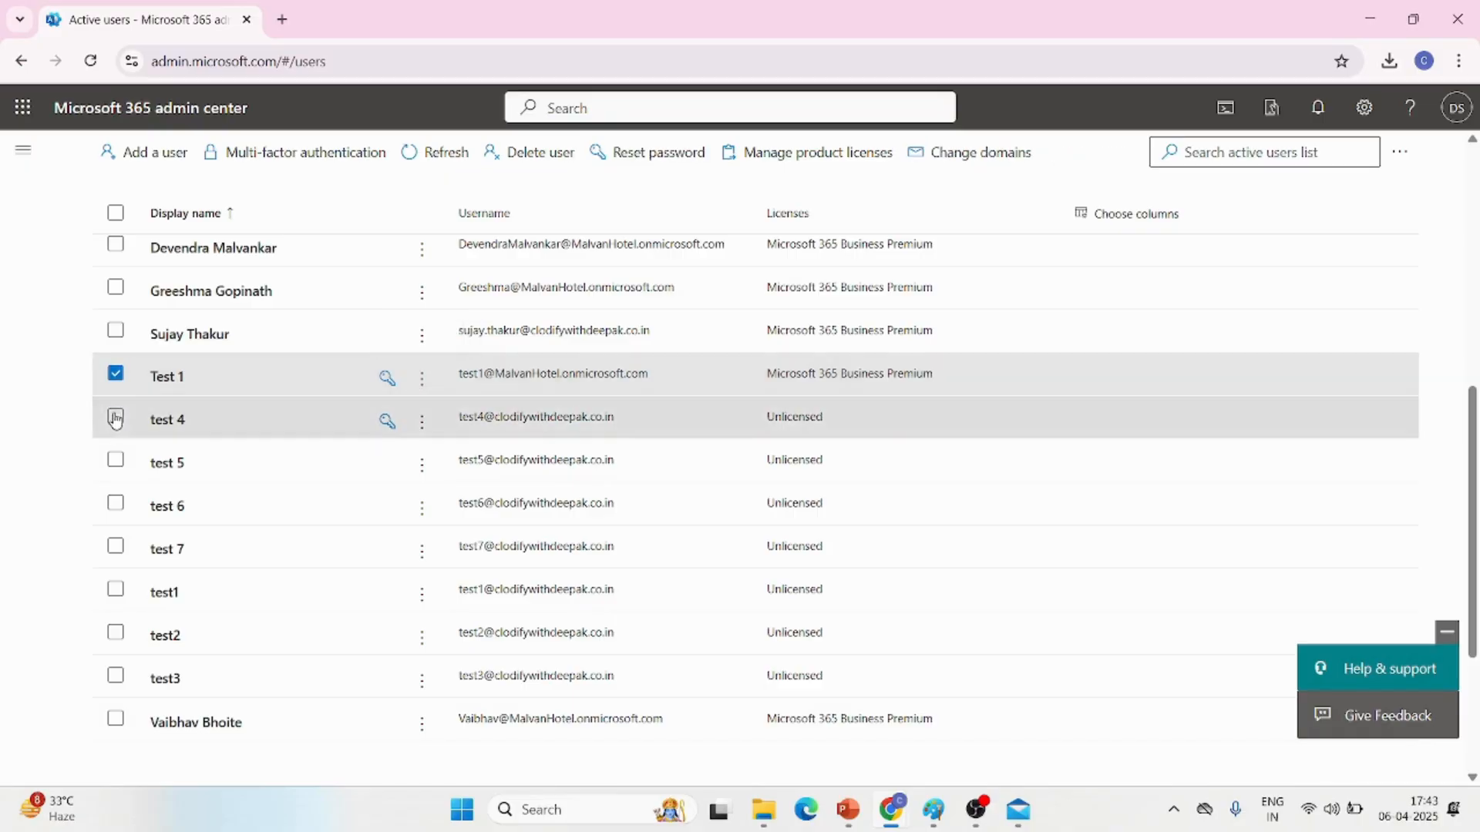
{"action": "left_click", "coordinate": [116, 461]}
{"action": "left_click", "coordinate": [116, 504]}
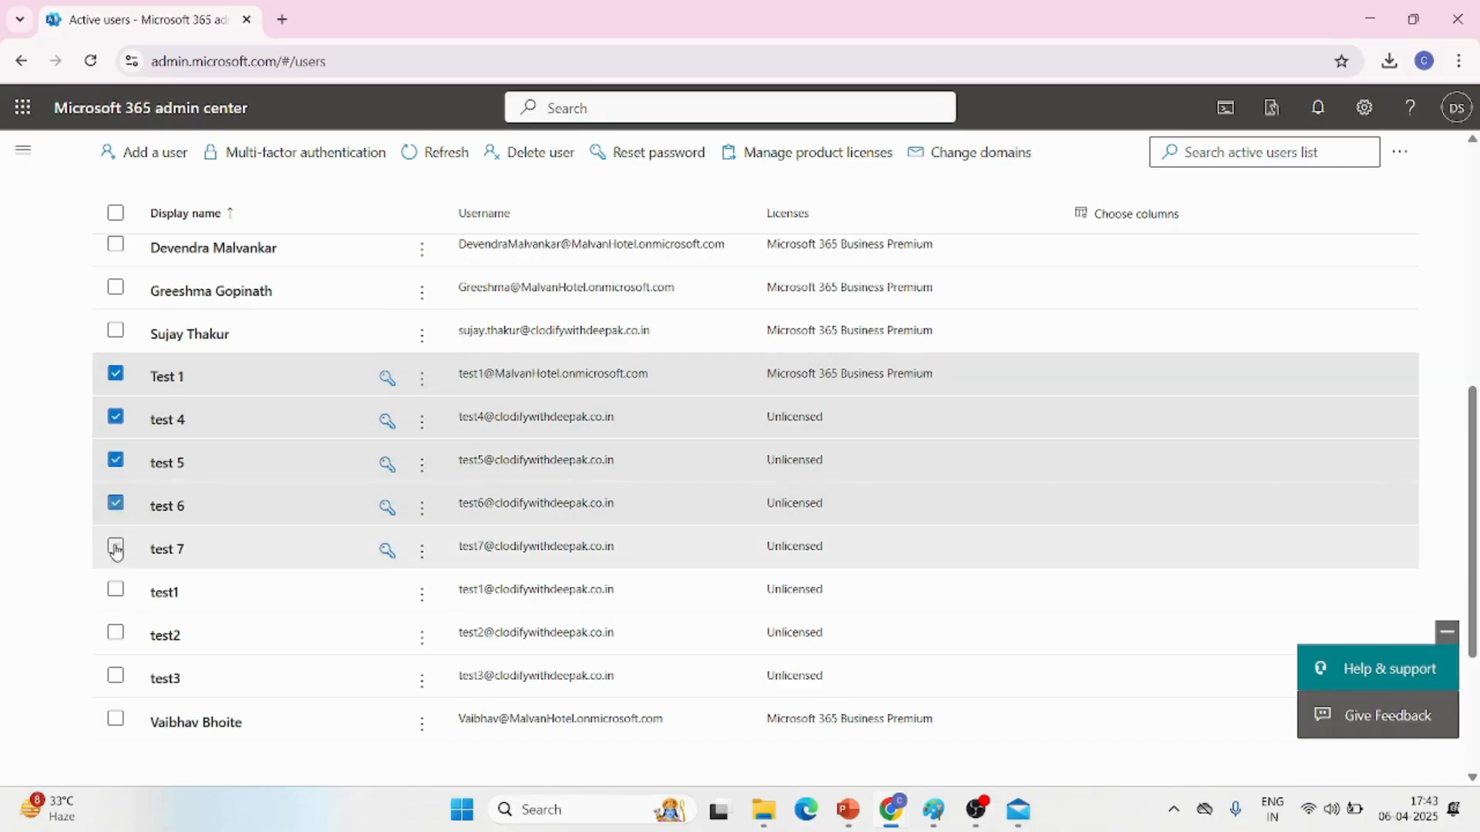
{"action": "left_click", "coordinate": [116, 547]}
{"action": "left_click", "coordinate": [116, 590]}
{"action": "left_click", "coordinate": [116, 633]}
{"action": "left_click", "coordinate": [115, 676]}
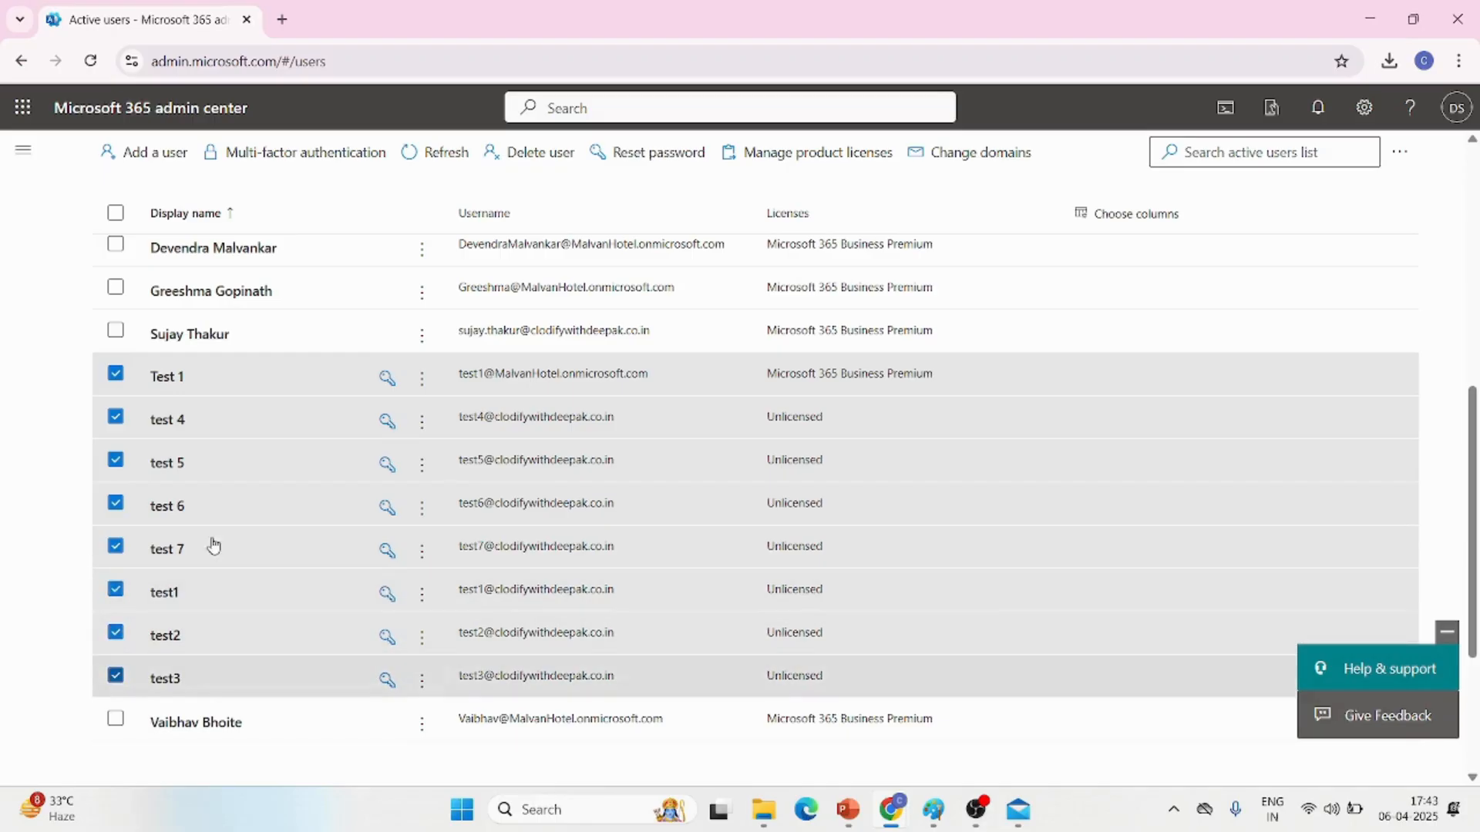
{"action": "left_click", "coordinate": [532, 157]}
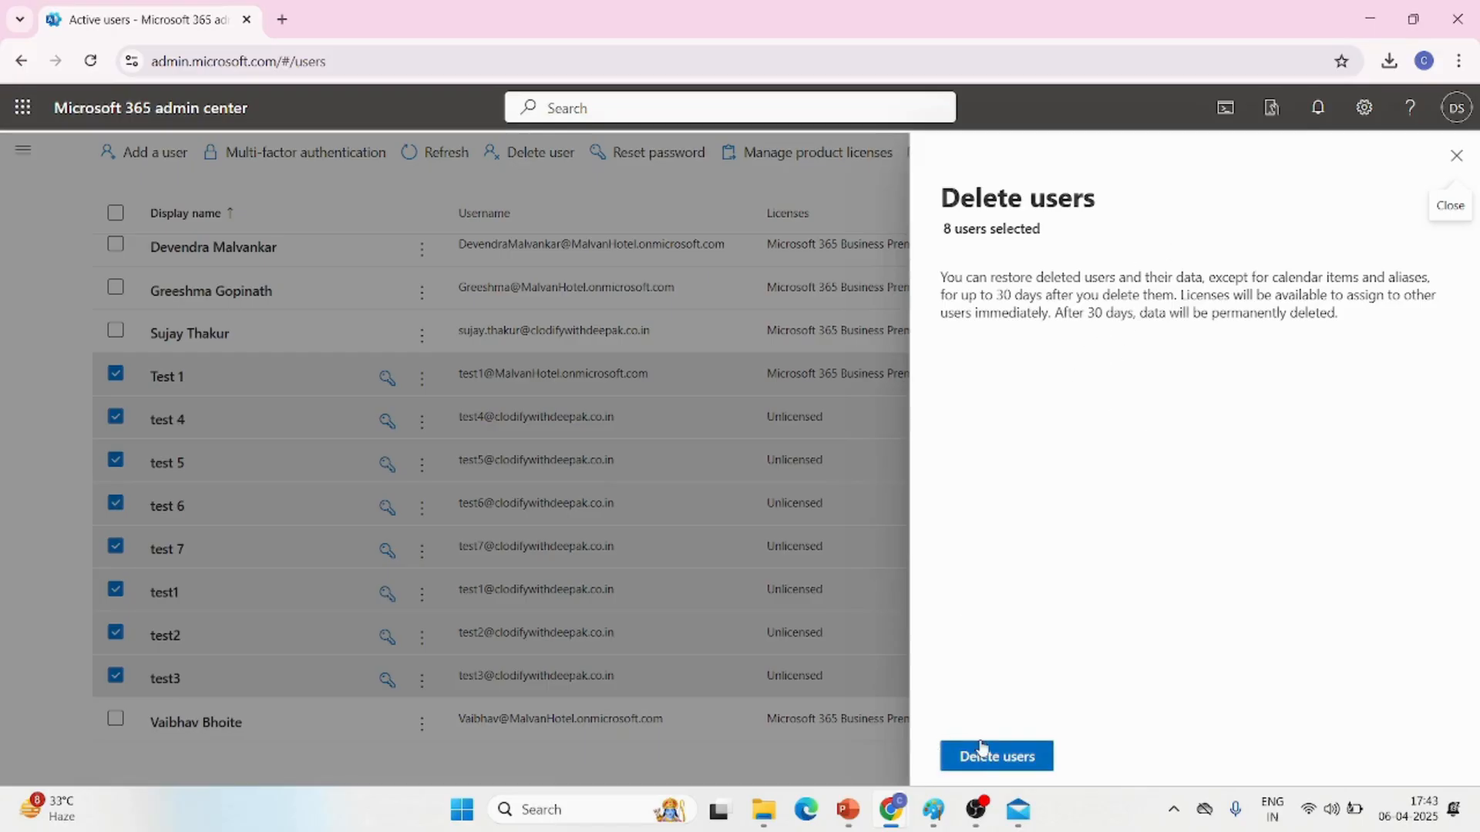
{"action": "left_click", "coordinate": [1013, 759]}
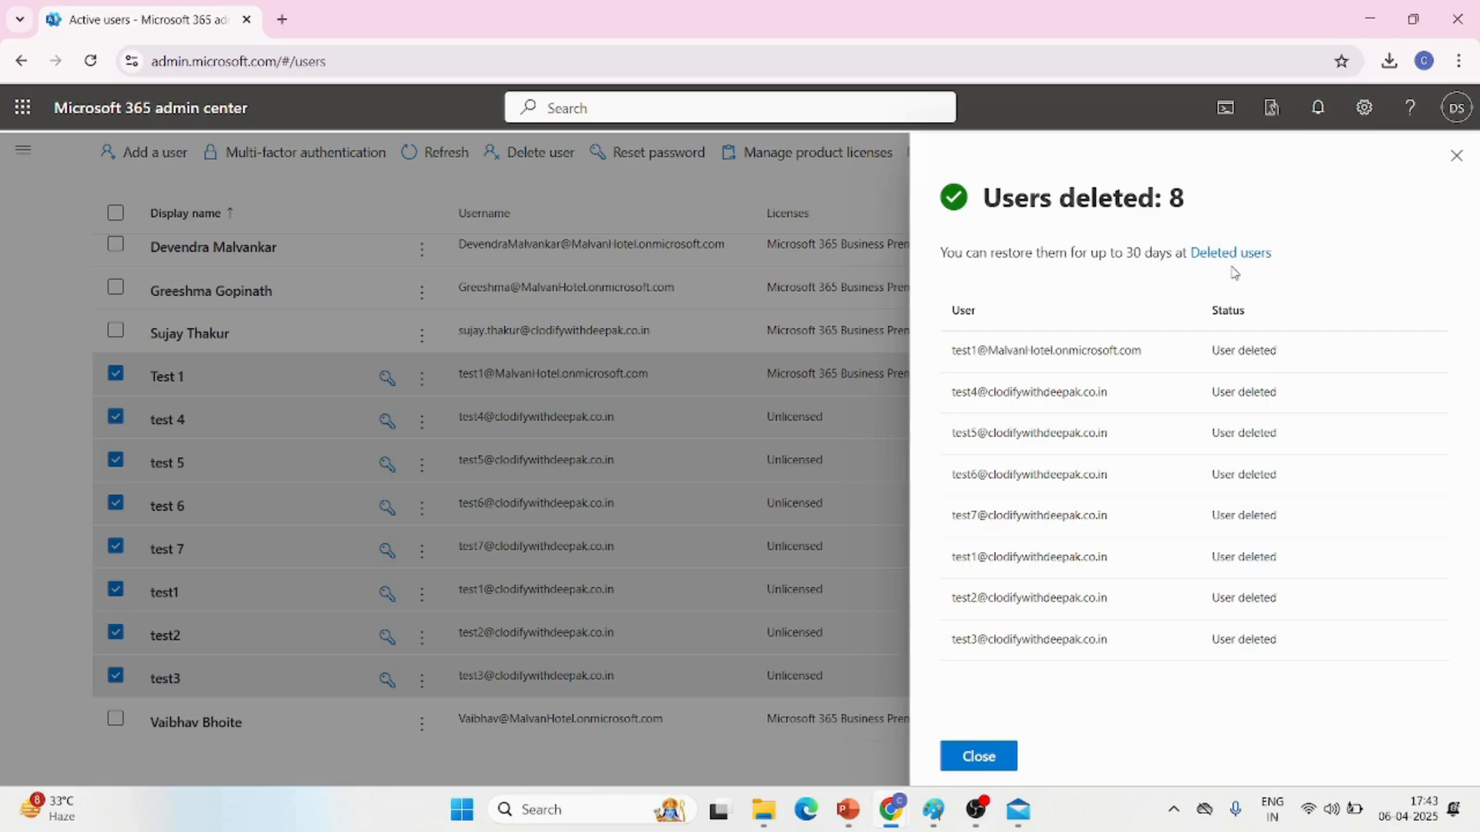
{"action": "left_click", "coordinate": [1455, 155]}
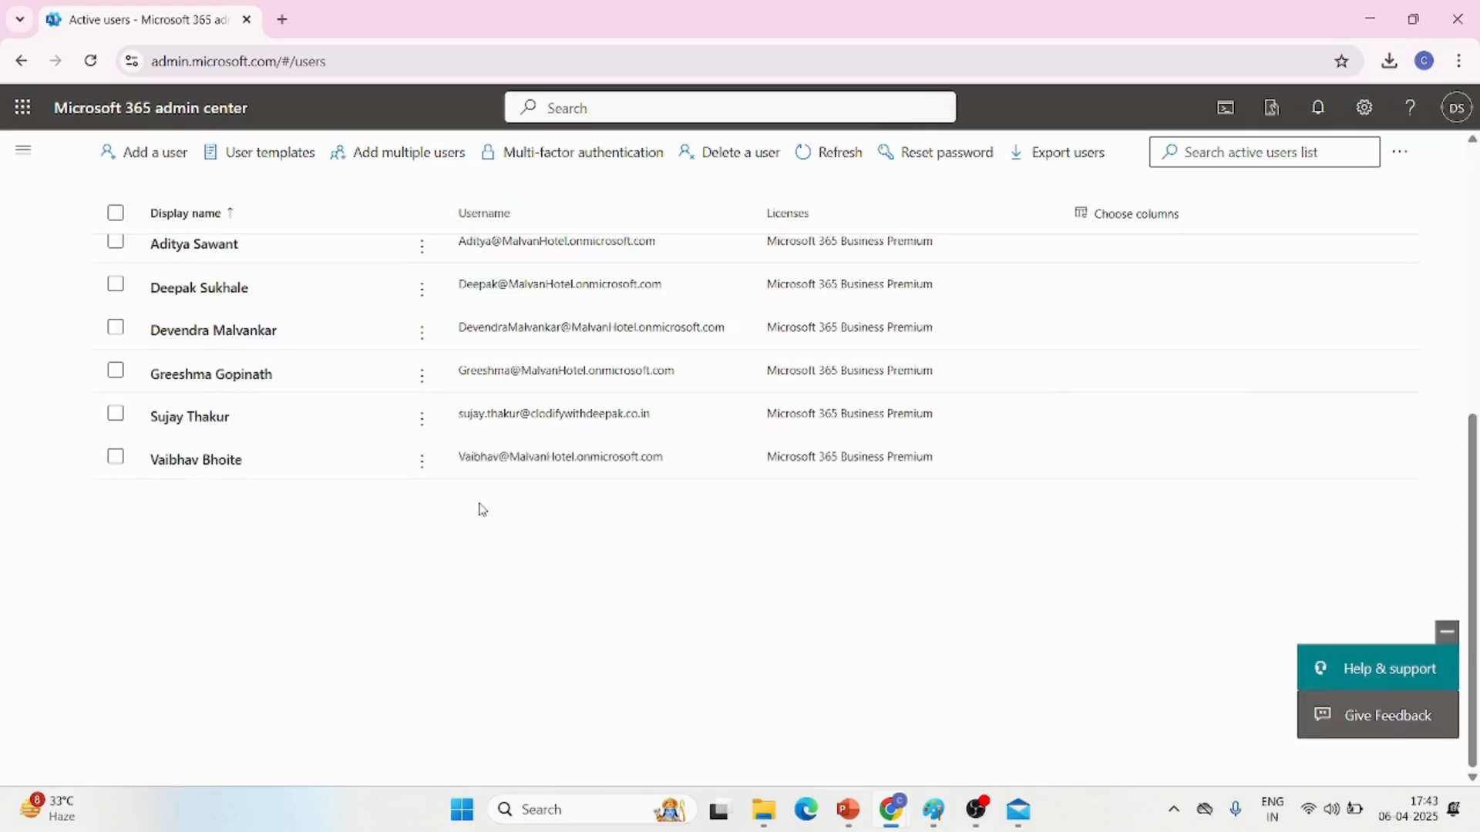
Restore Test 1 from the Deleted users list with an auto-generated password and a required password change at first sign-in
{"action": "left_click", "coordinate": [24, 150]}
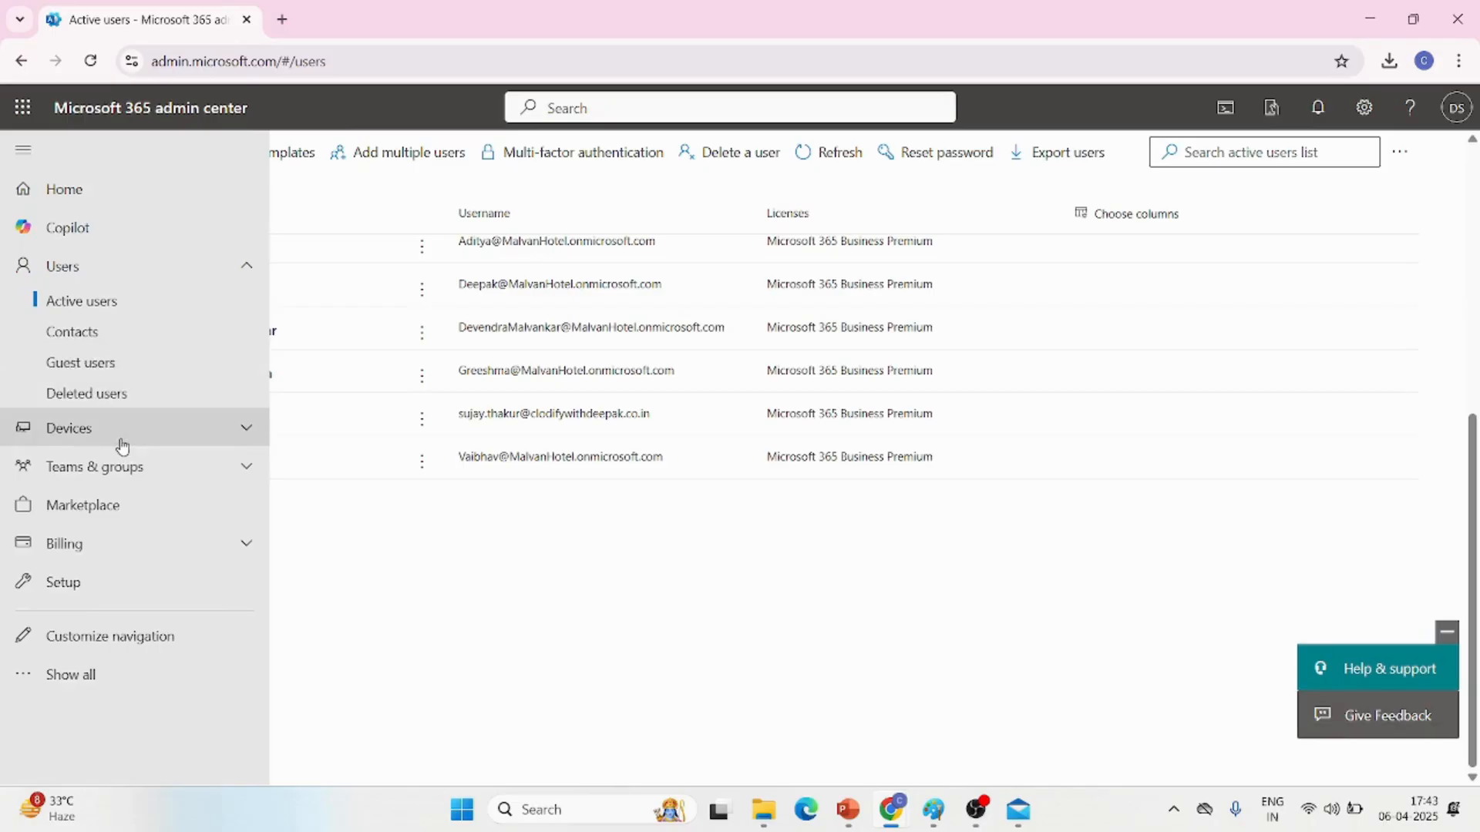
{"action": "left_click", "coordinate": [104, 395]}
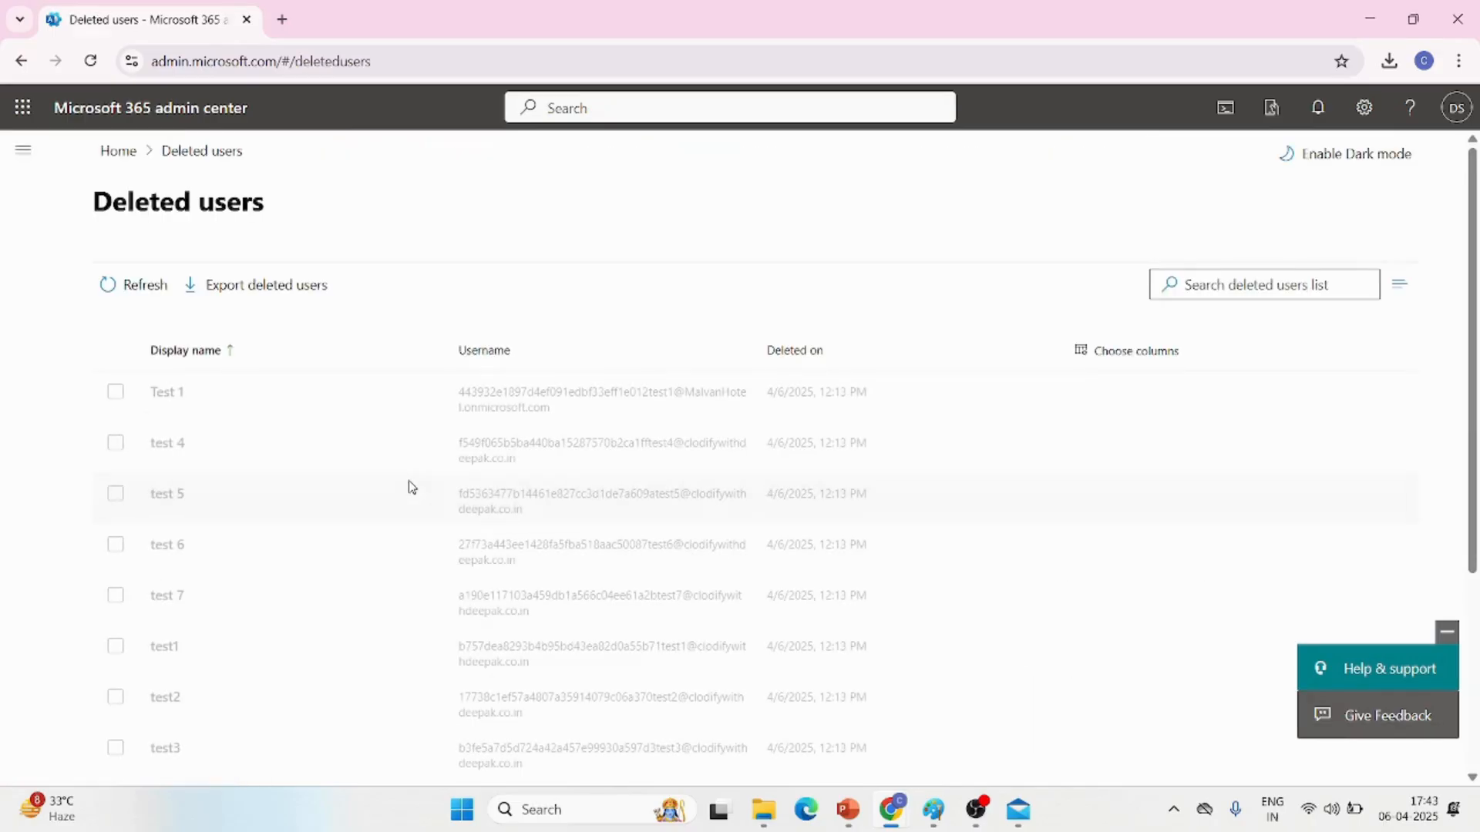
{"action": "left_click", "coordinate": [116, 395]}
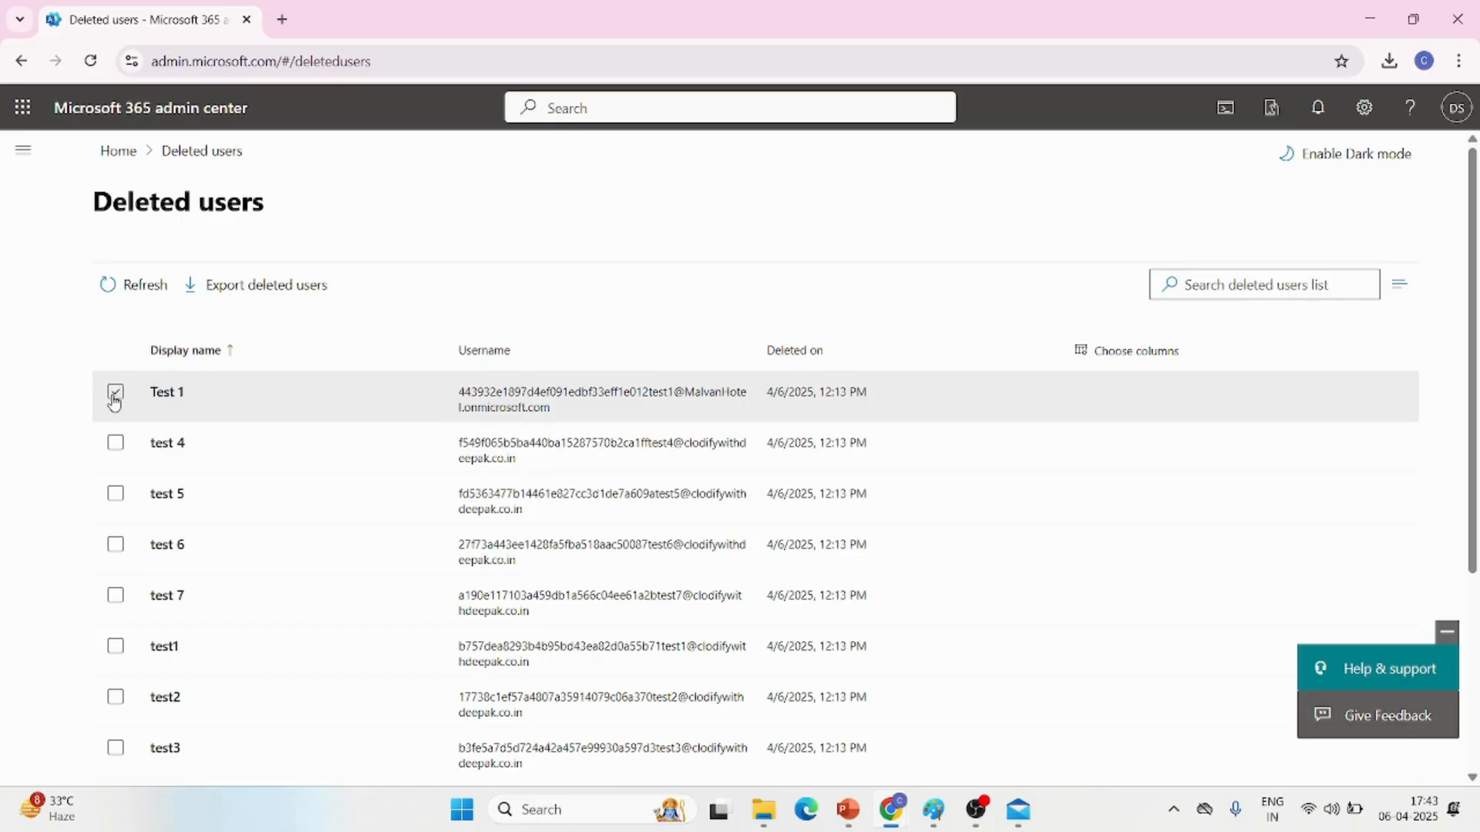
{"action": "left_click", "coordinate": [115, 395]}
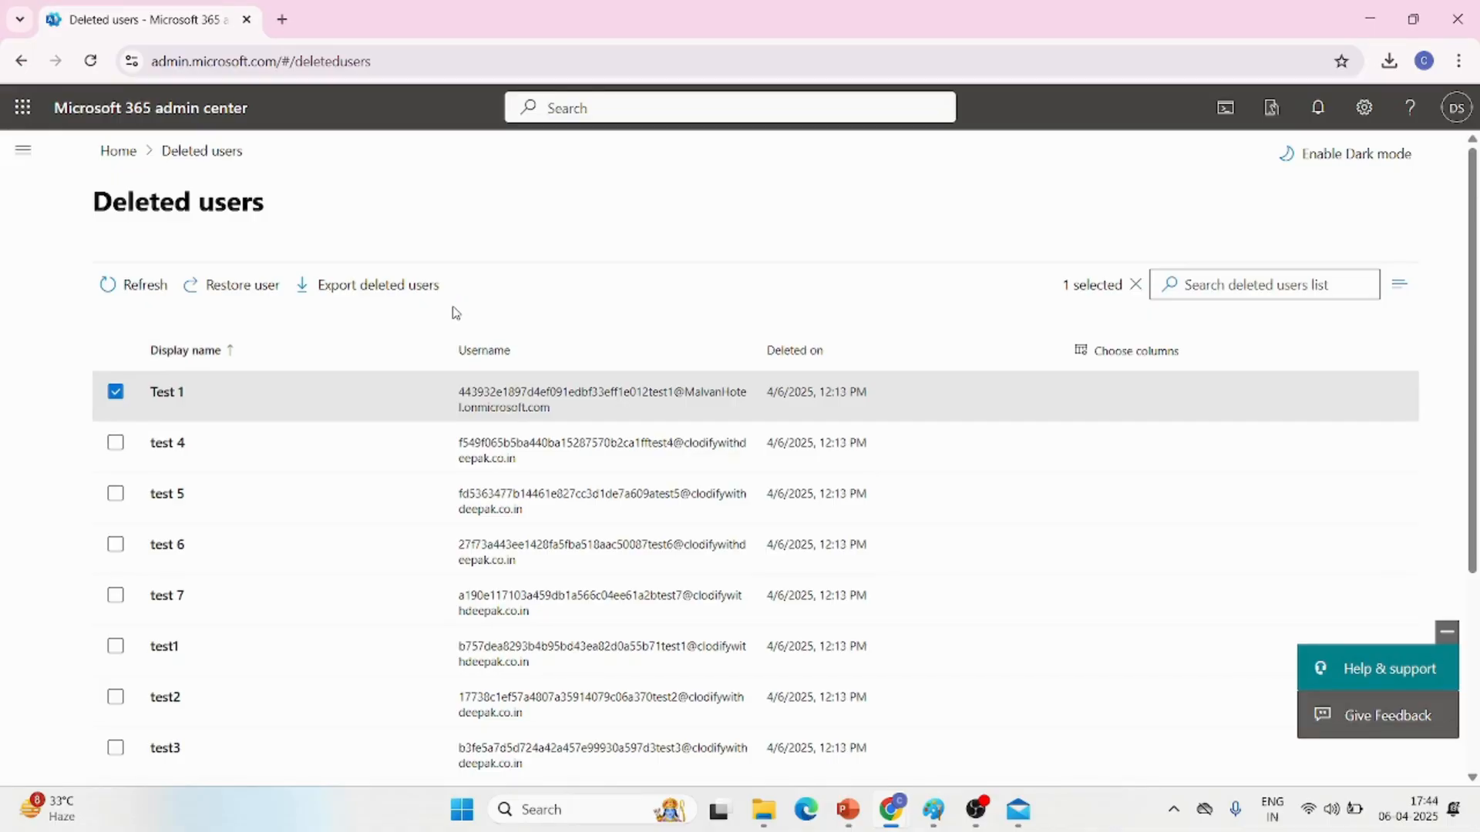
{"action": "left_click", "coordinate": [231, 294]}
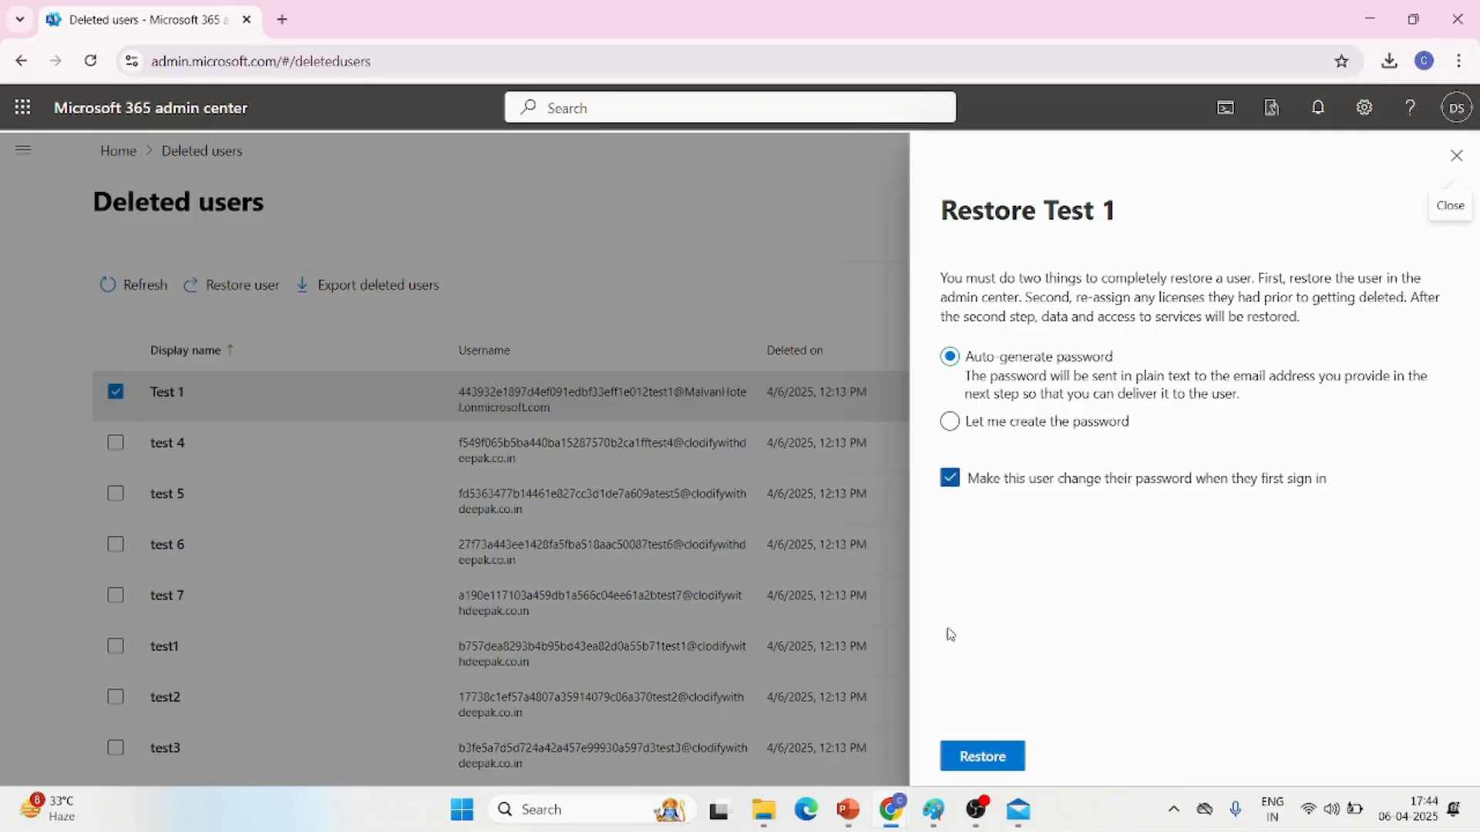
{"action": "left_click", "coordinate": [968, 759]}
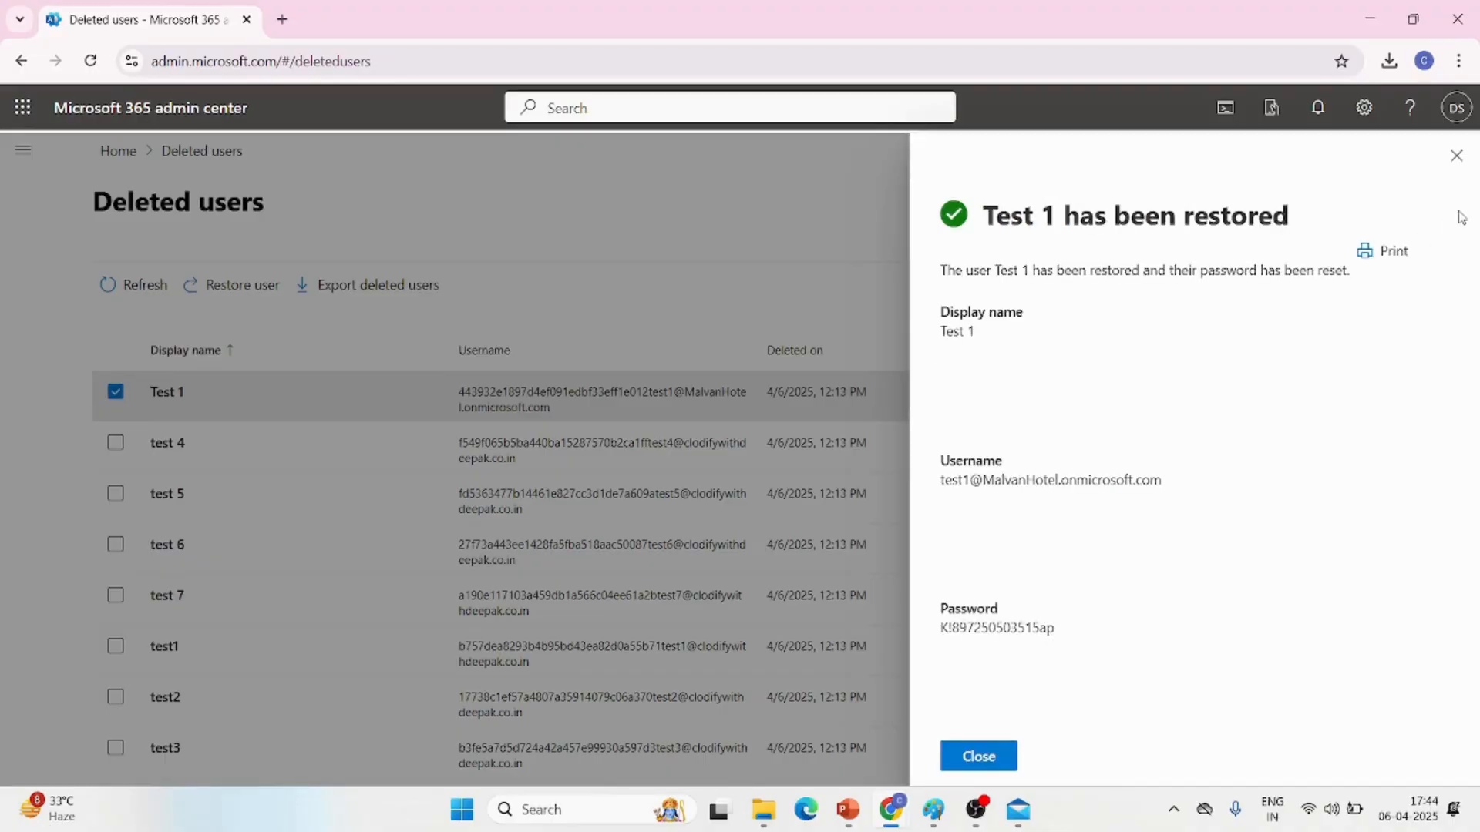
{"action": "left_click", "coordinate": [1456, 158]}
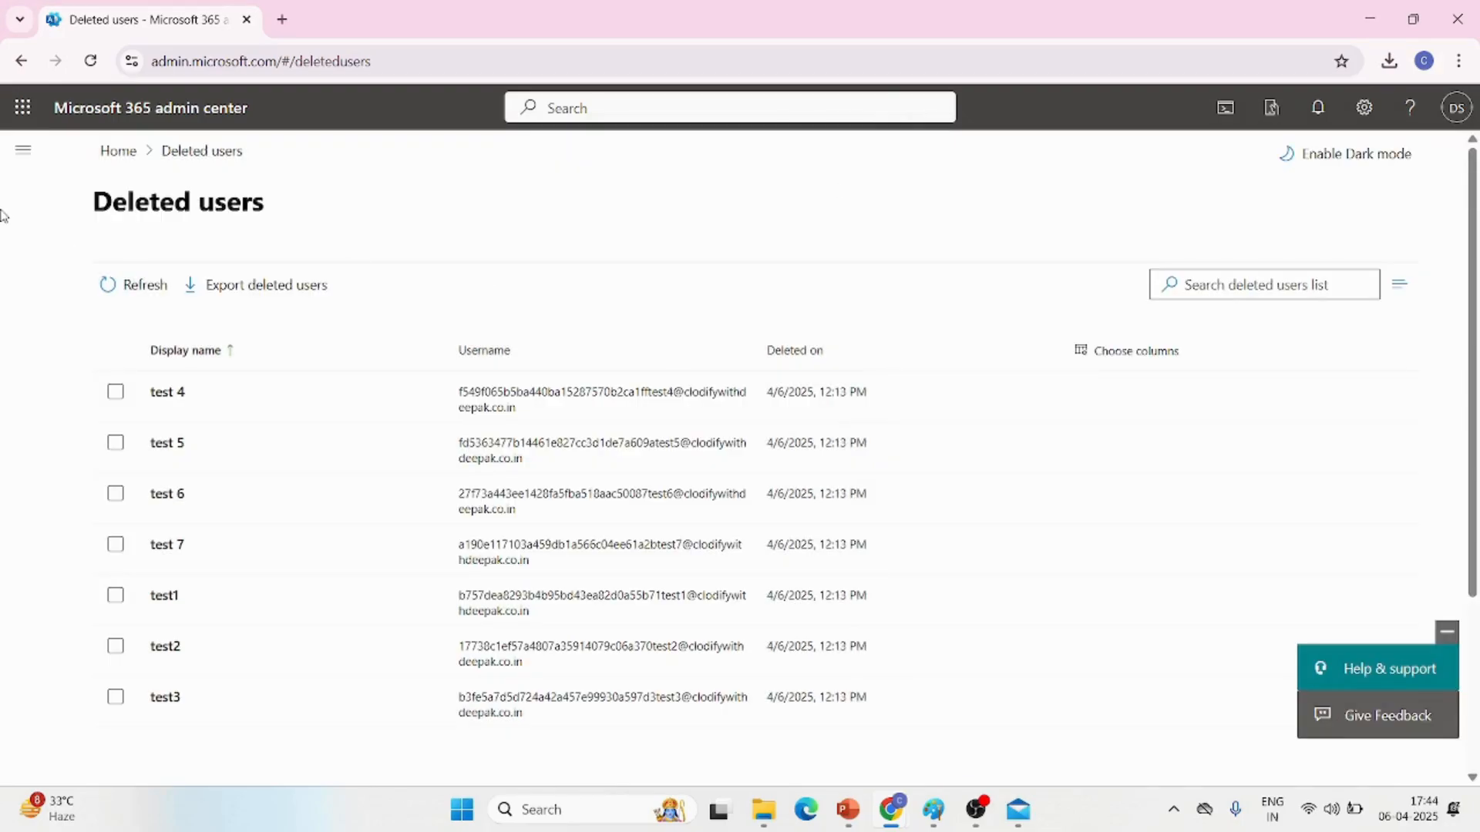
Return to the Active users list and refresh it to check for the restored Test 1 user
{"action": "left_click", "coordinate": [21, 164]}
{"action": "left_click", "coordinate": [94, 300]}
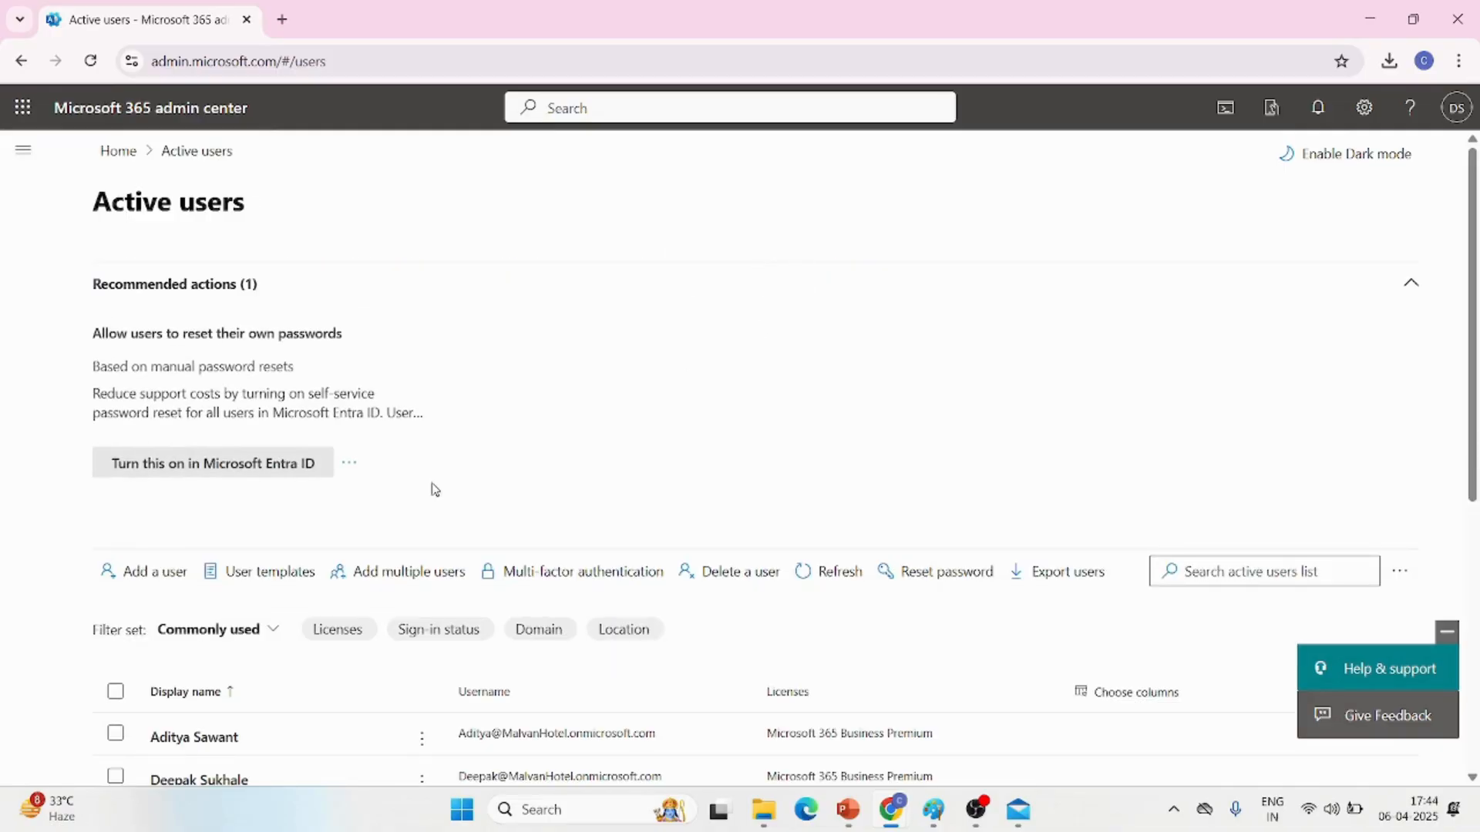
{"action": "scroll", "coordinate": [404, 524], "scroll_direction": "down", "scroll_amount": 4}
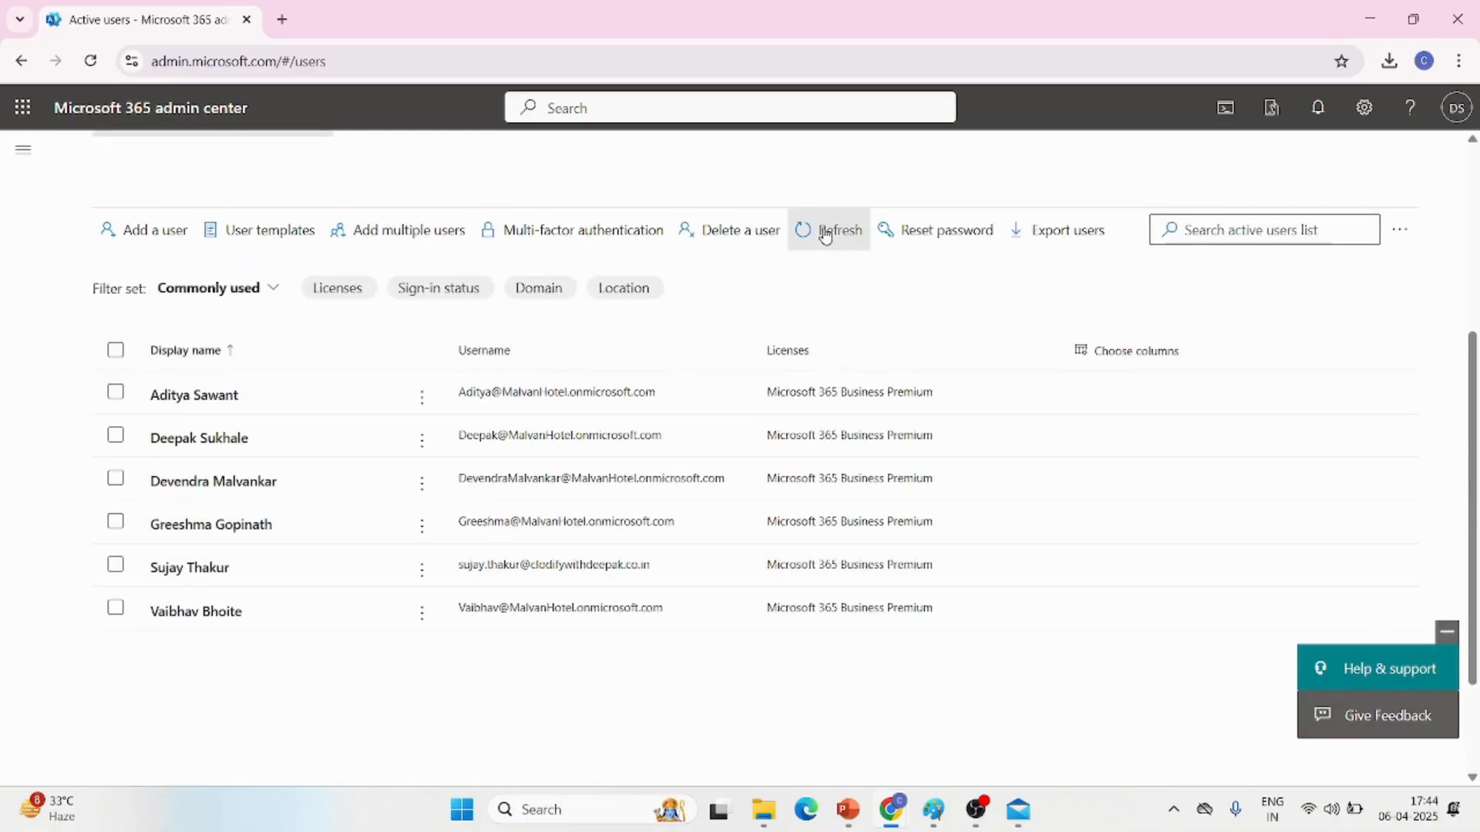
{"action": "left_click", "coordinate": [828, 231]}
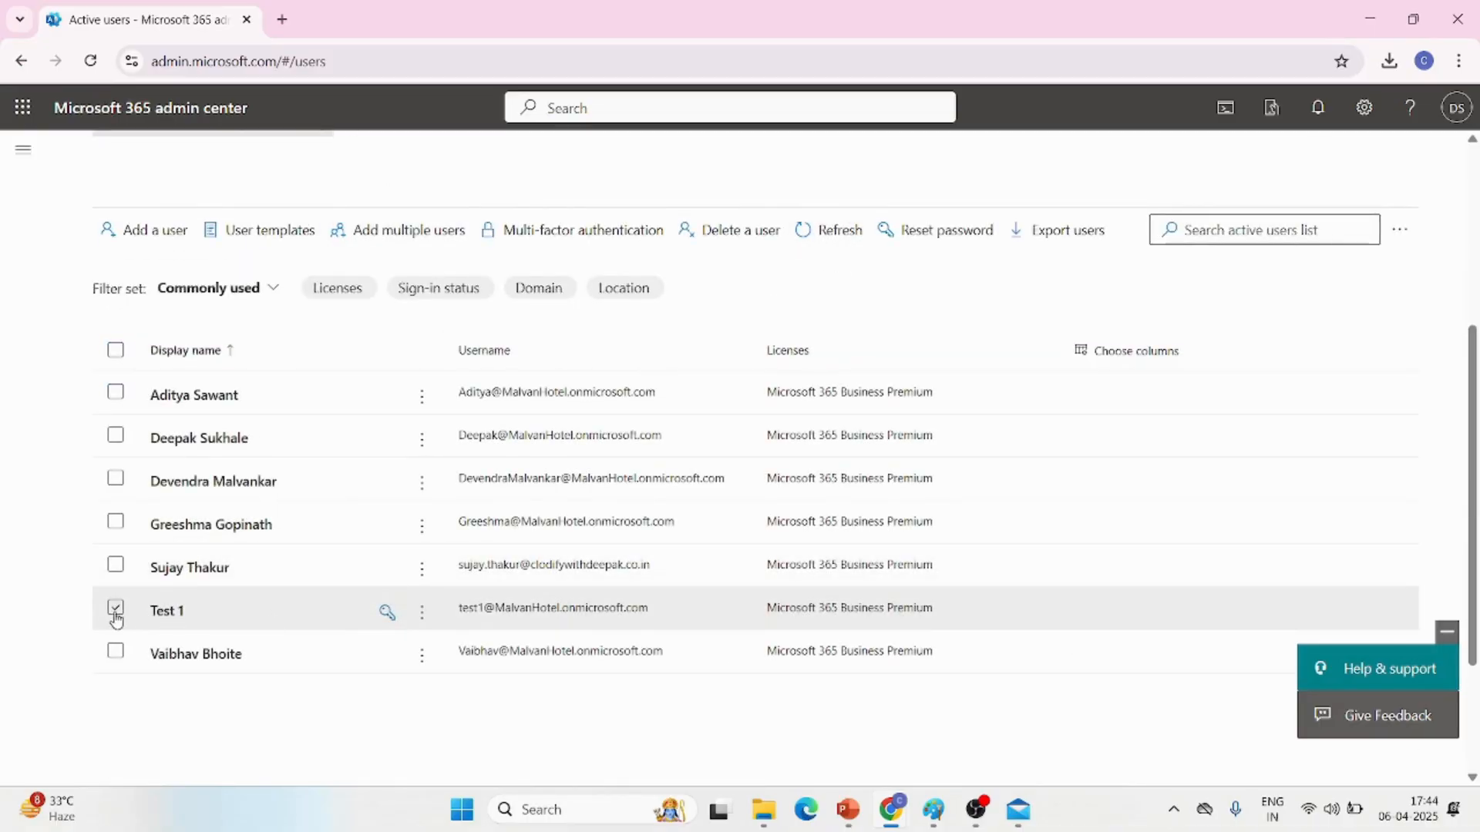
Delete the Test 1 user from the Active users list without giving anyone else access to its email
{"action": "left_click", "coordinate": [112, 613]}
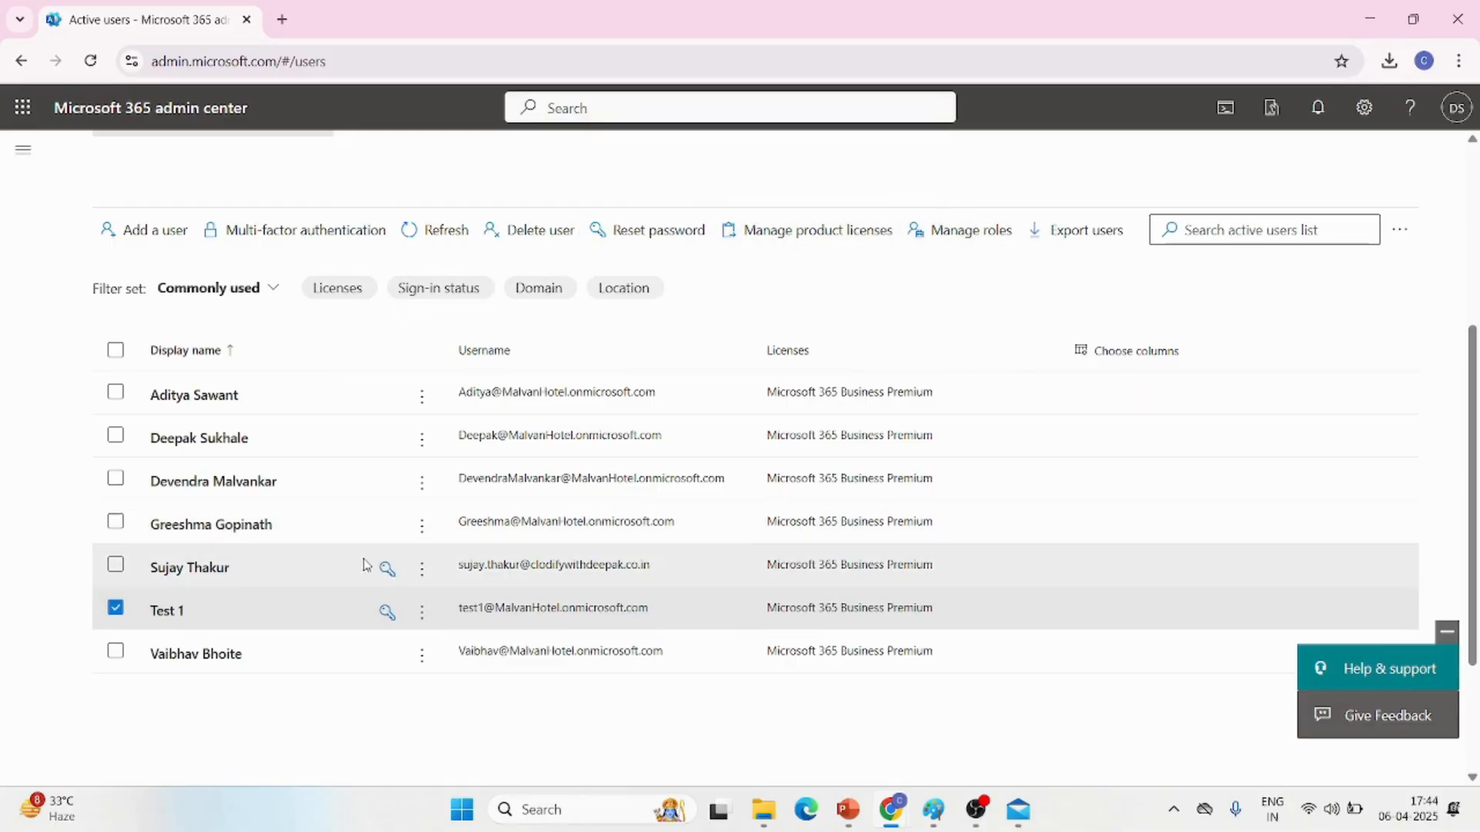
{"action": "left_click", "coordinate": [422, 614]}
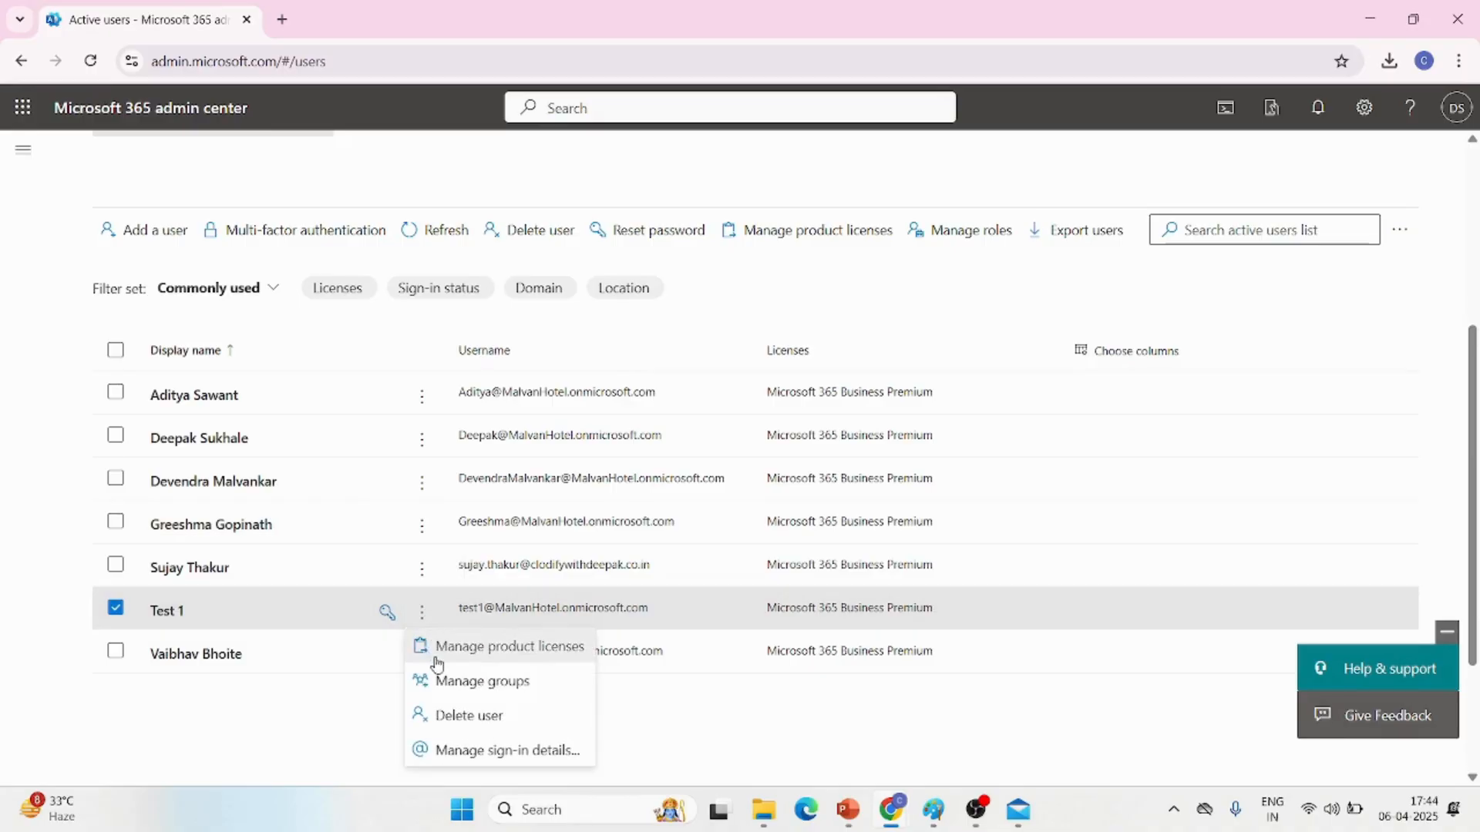
{"action": "left_click", "coordinate": [462, 717]}
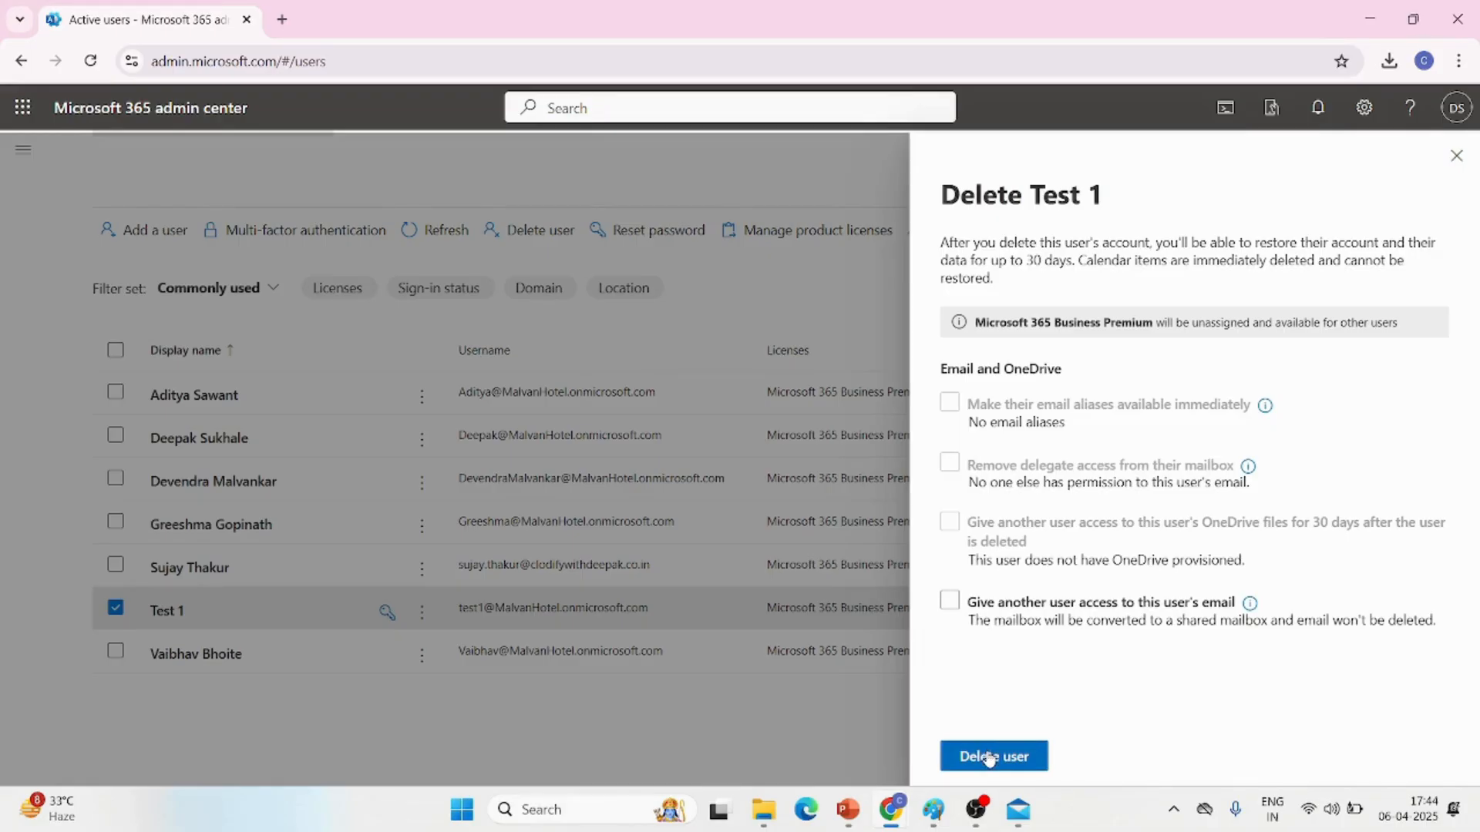
{"action": "left_click", "coordinate": [989, 758]}
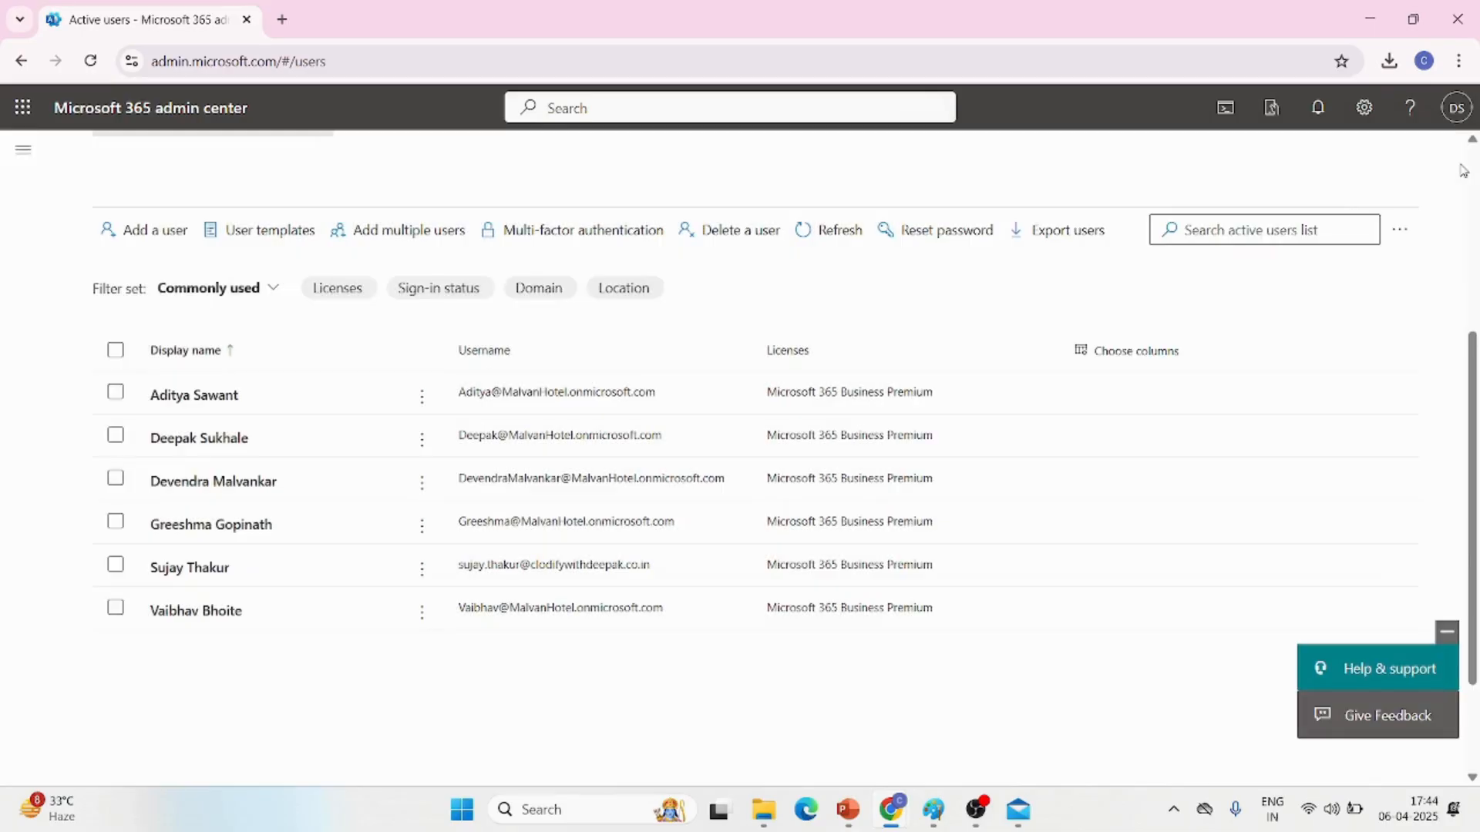
{"action": "left_click", "coordinate": [1456, 156]}
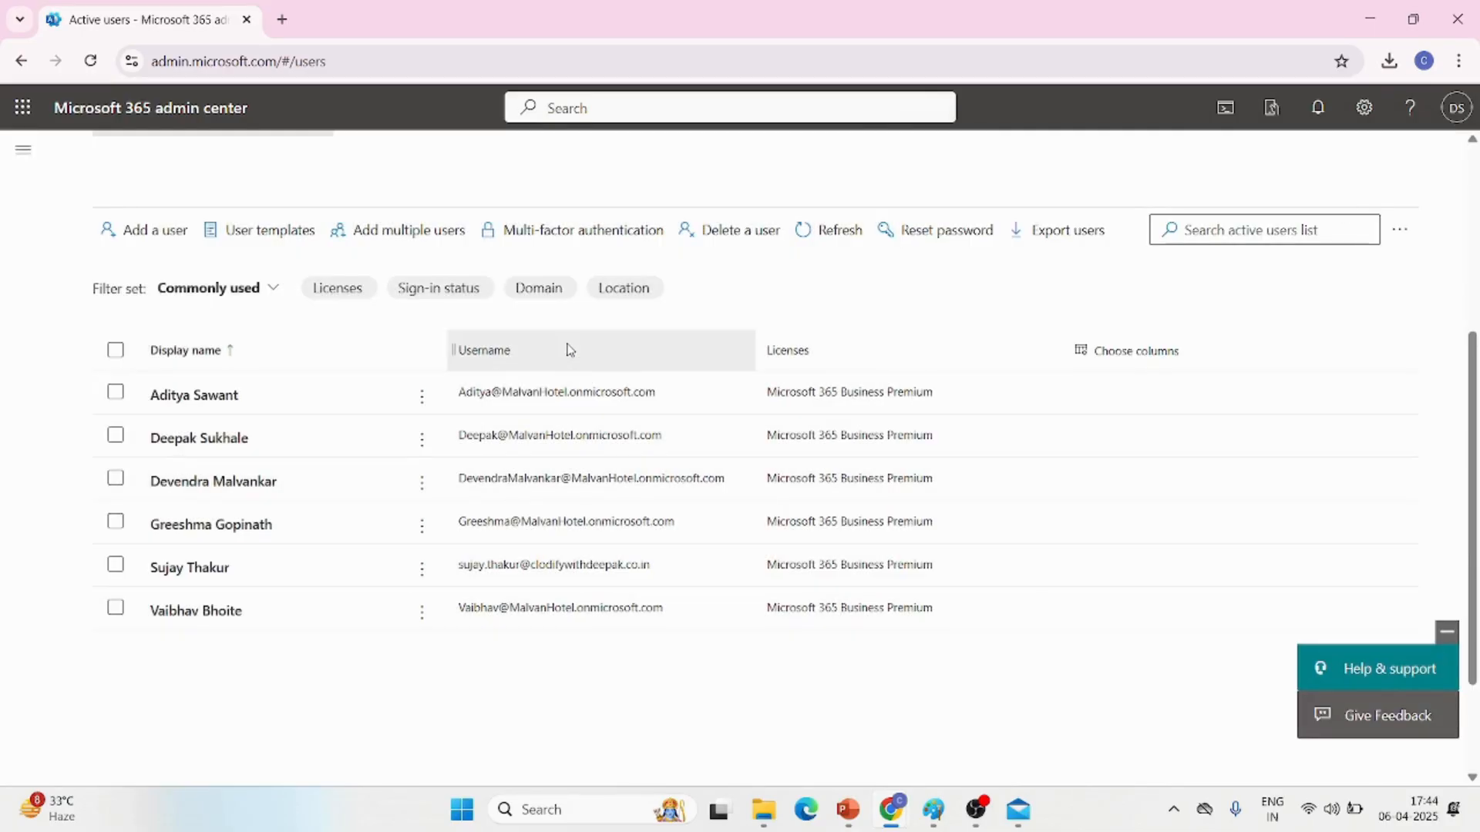
Start a new contact on the Contacts page with test as first name and display name, and fill in the contact's email
{"action": "left_click", "coordinate": [9, 165]}
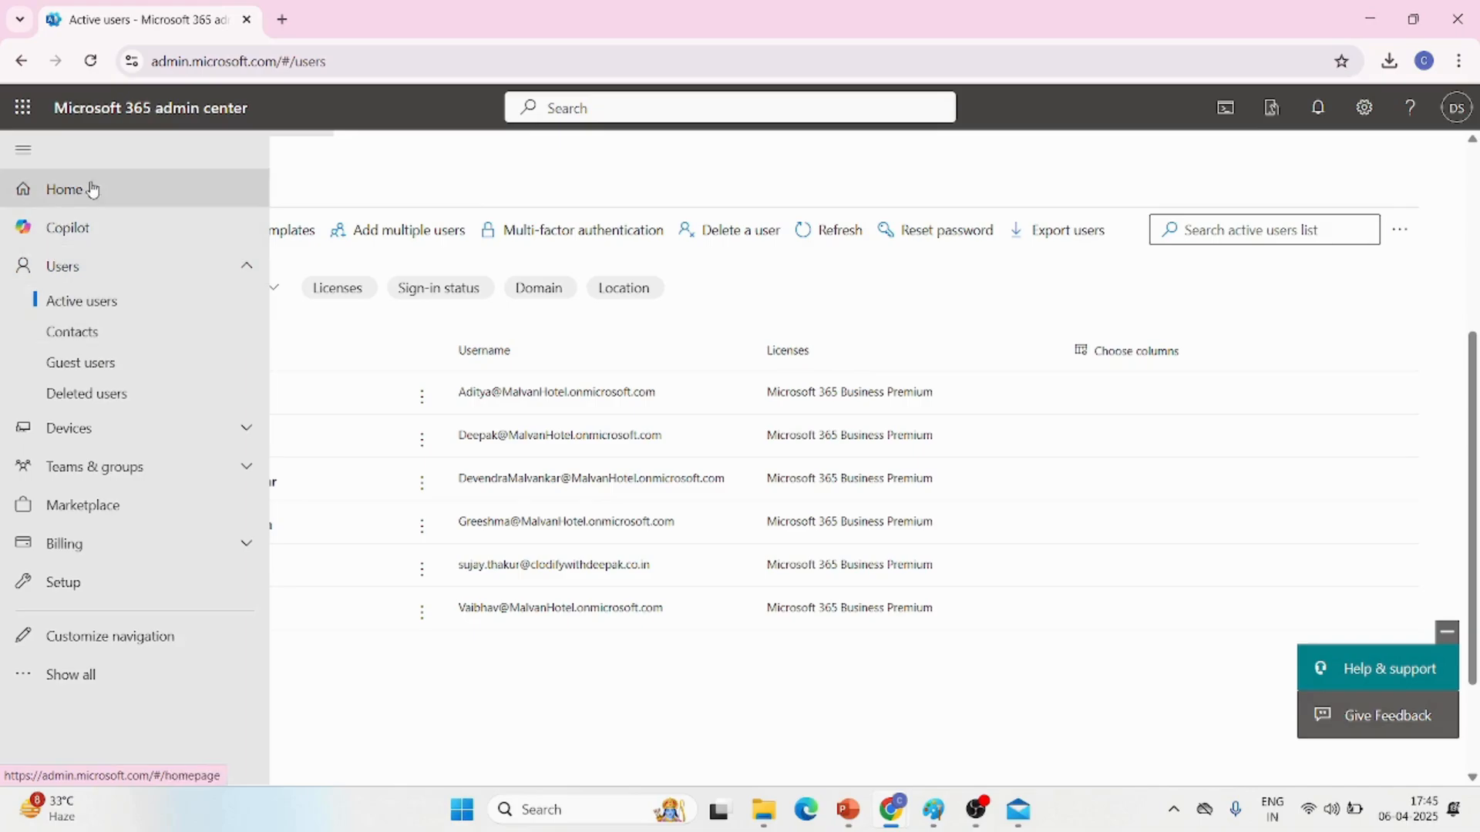
{"action": "left_click", "coordinate": [82, 333]}
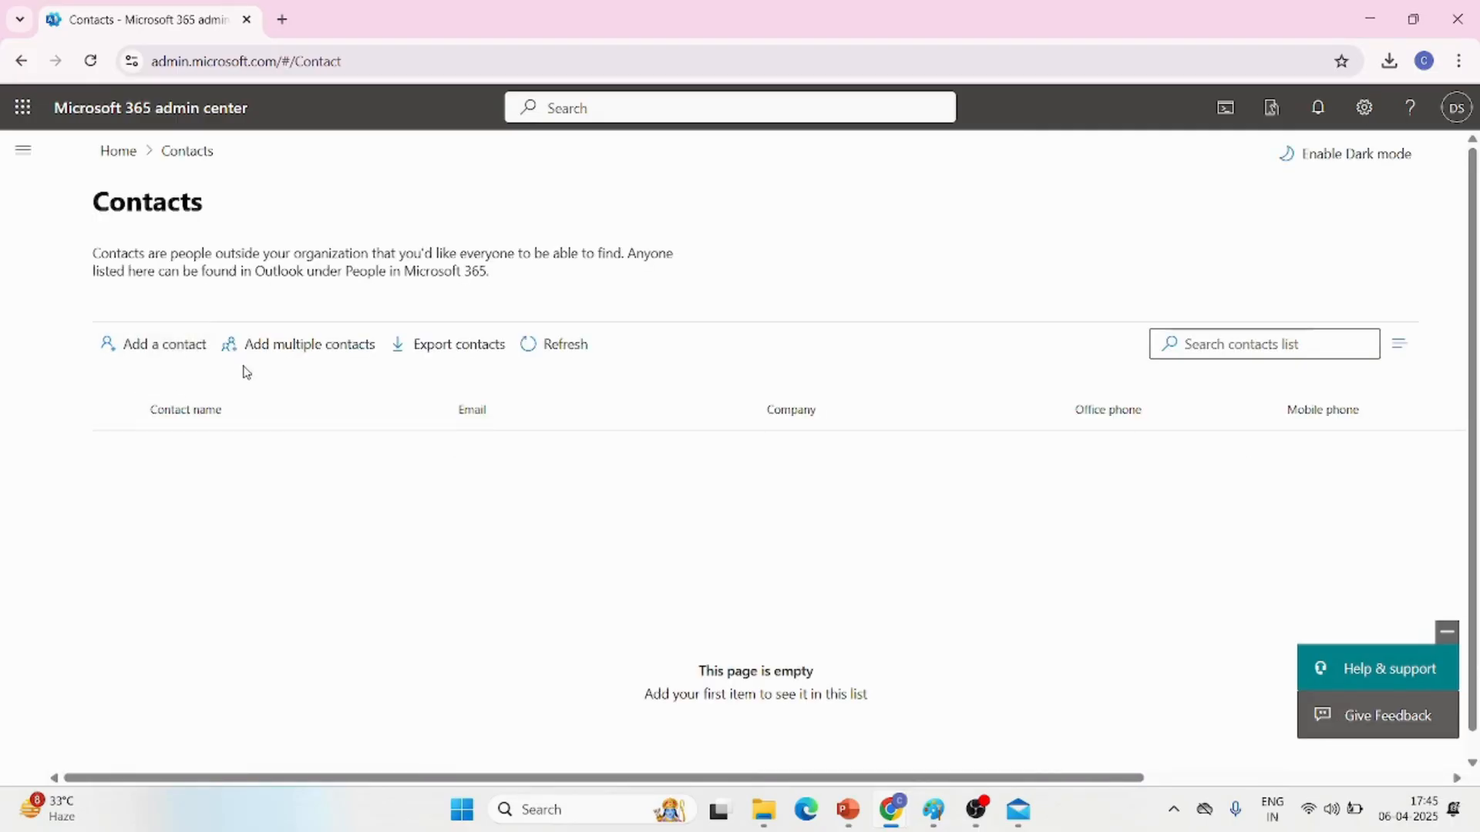
{"action": "left_click", "coordinate": [152, 363]}
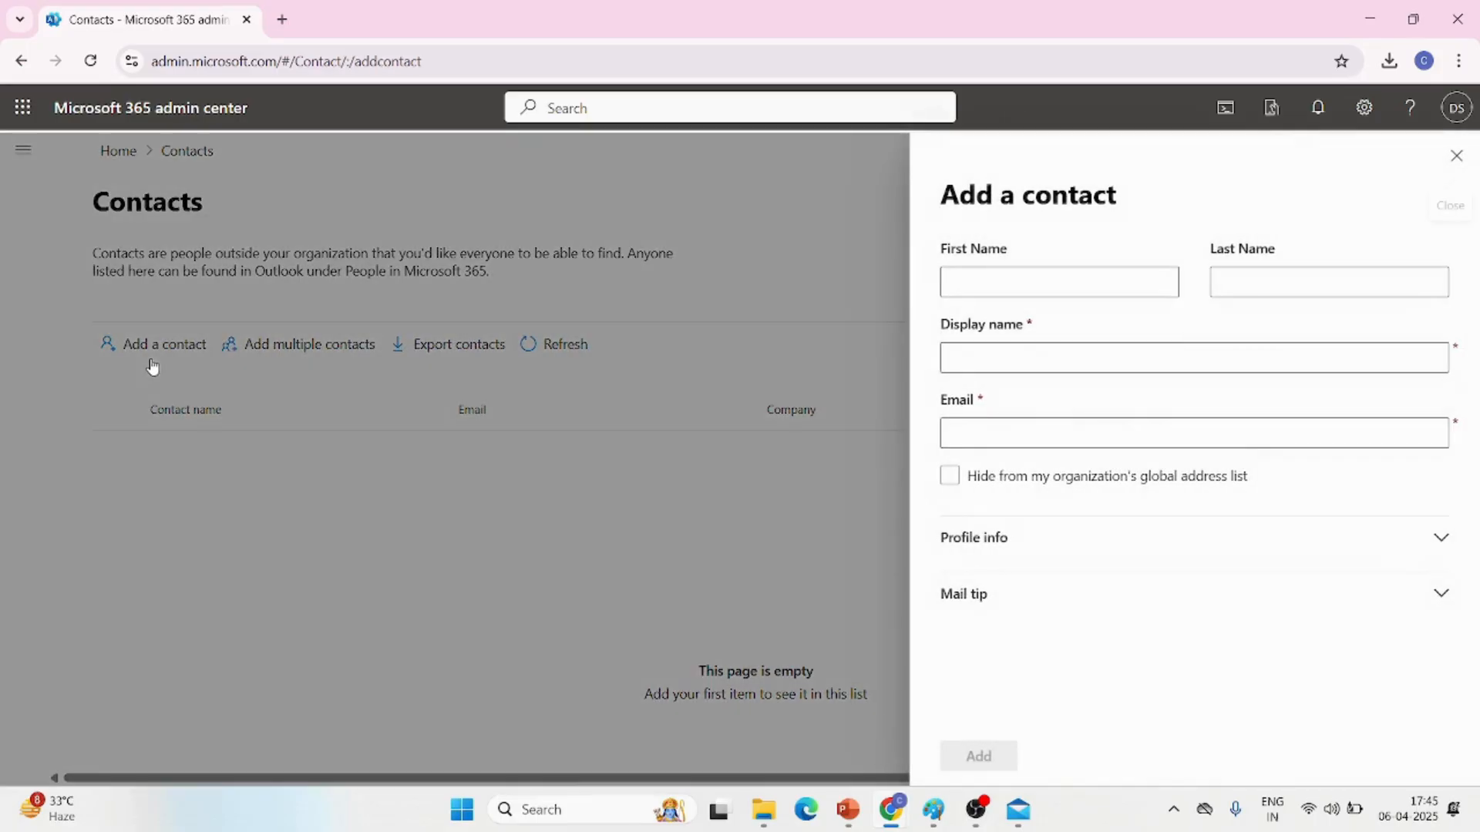
{"action": "left_click", "coordinate": [1024, 279]}
{"action": "type", "text": "test"}
{"action": "left_click", "coordinate": [1061, 363]}
{"action": "left_click", "coordinate": [1002, 430]}
{"action": "type", "text": "tes"}
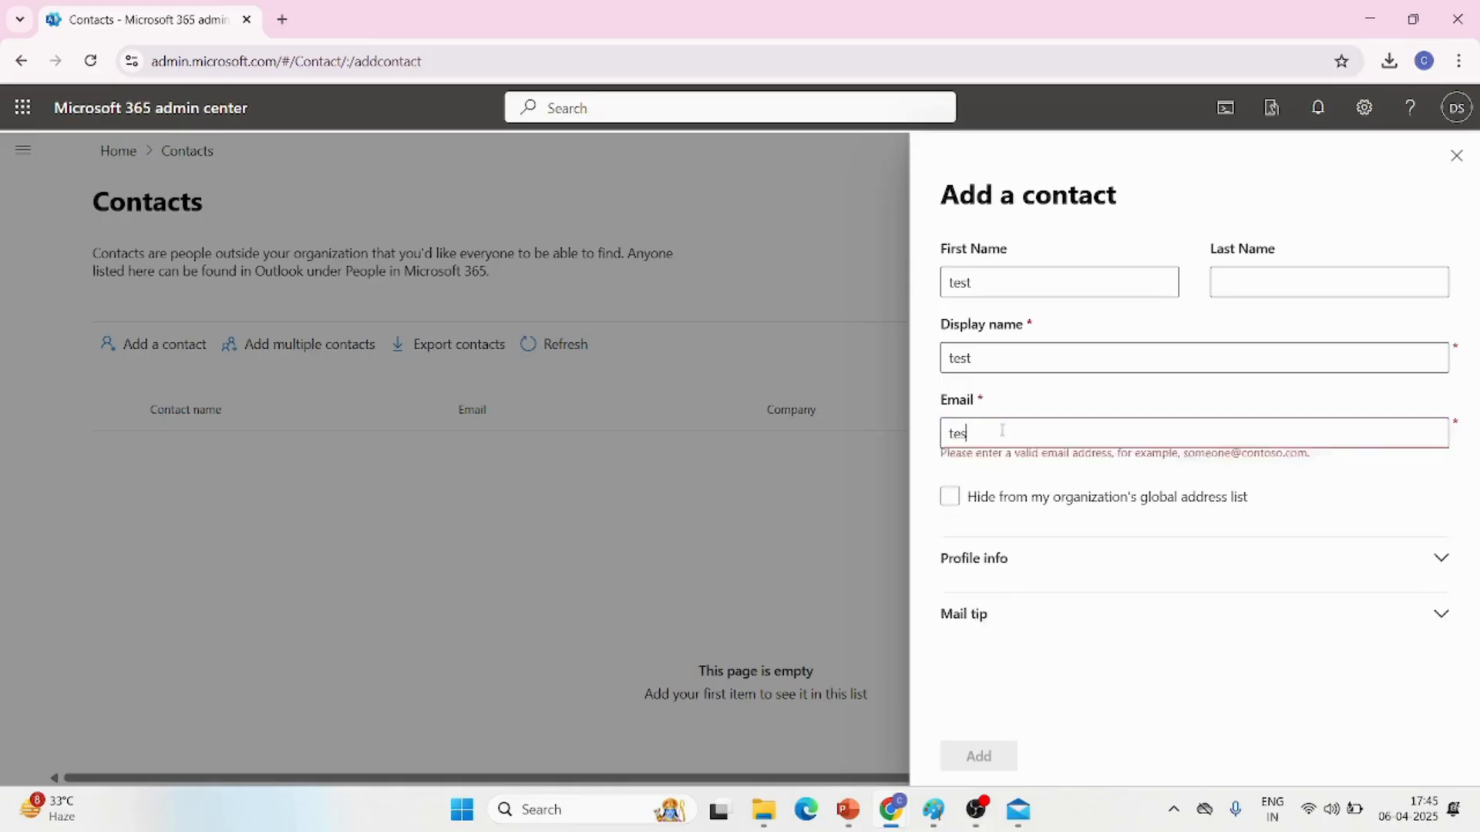
{"action": "type", "text": "t@g"}
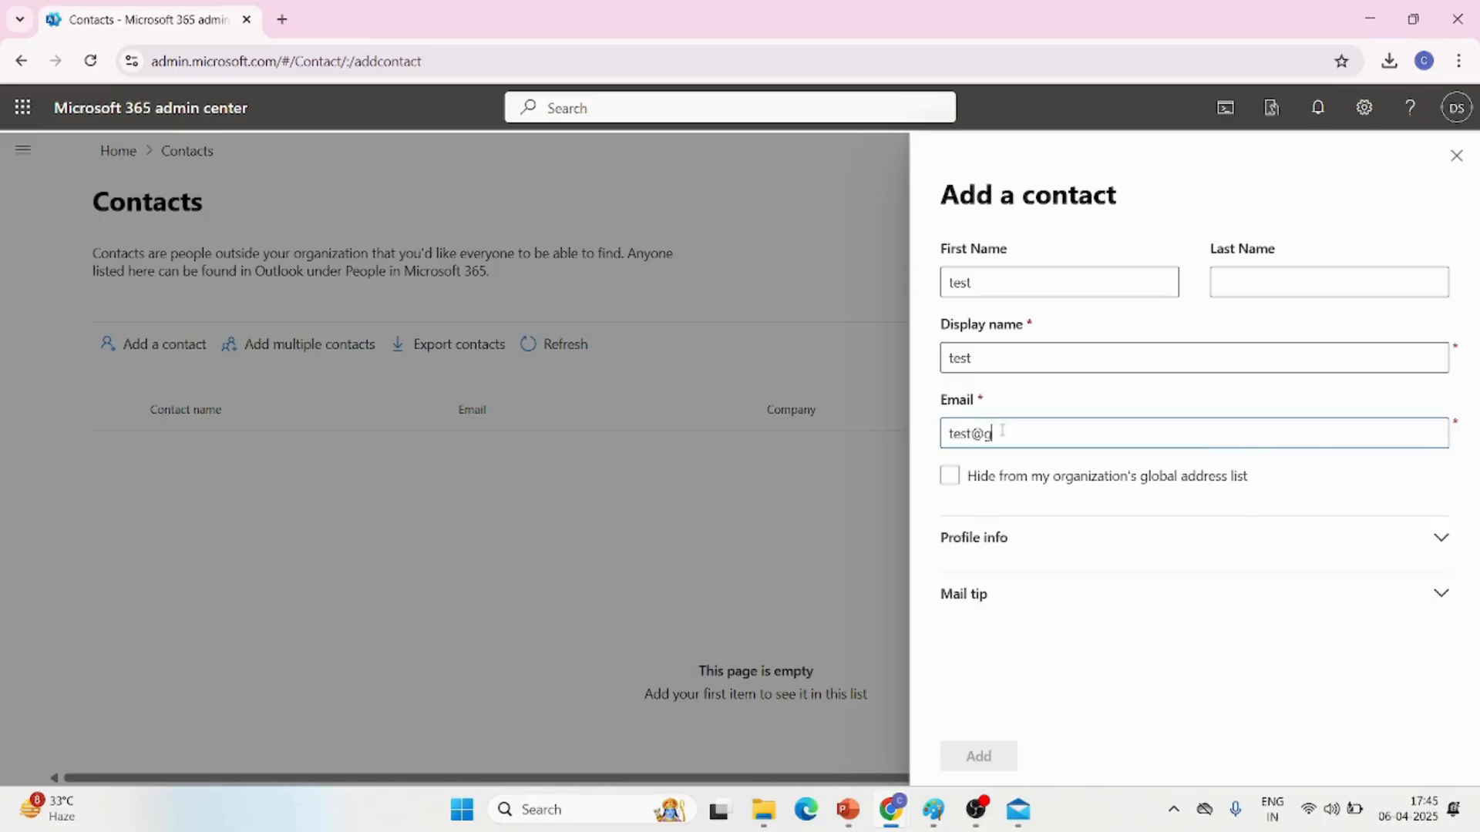
{"action": "type", "text": "mail.com"}
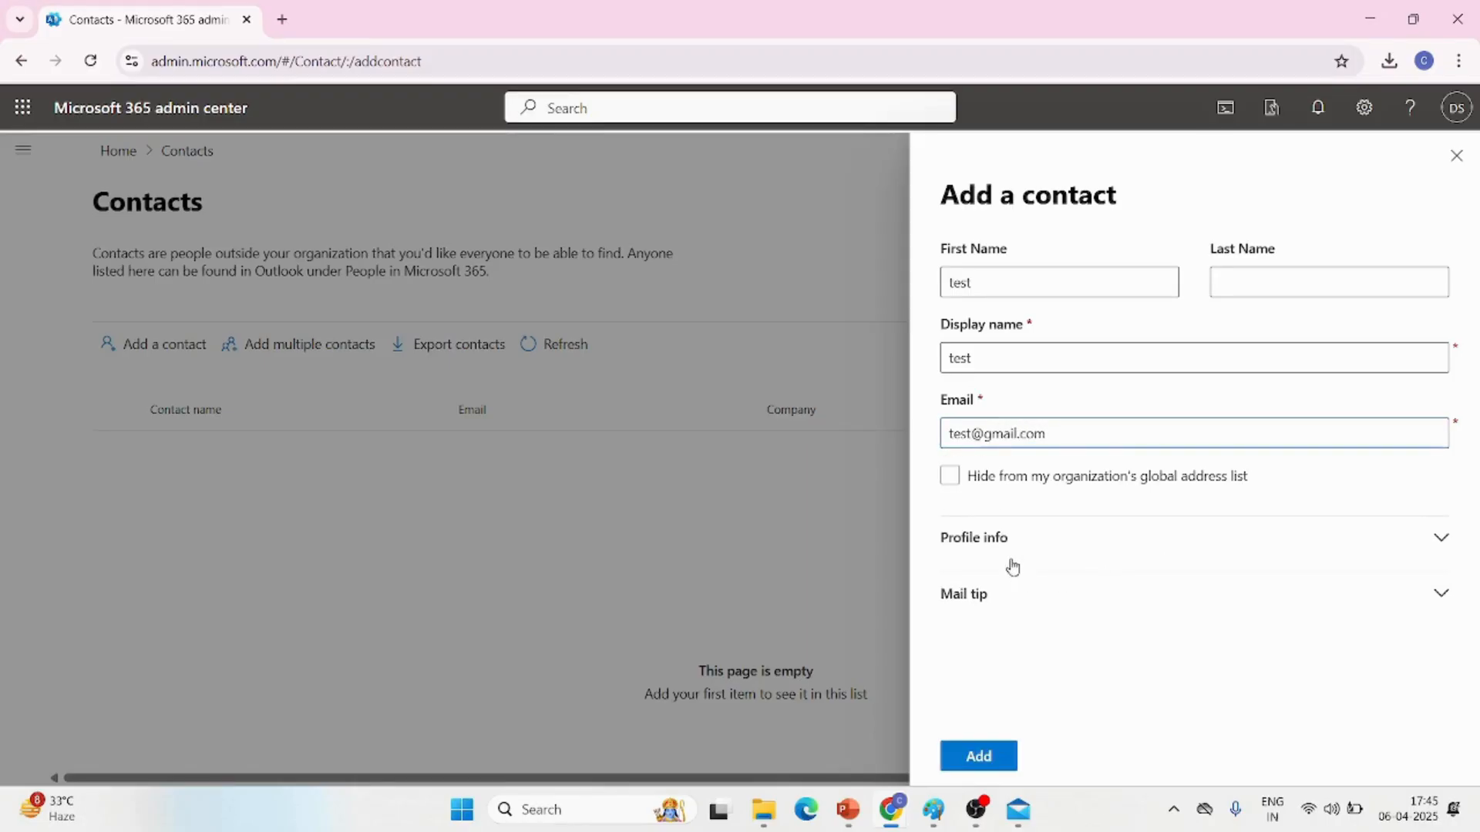
Go through the new contact's global address list, Profile info and Mail tip options, leaving the profile fields blank
{"action": "left_click", "coordinate": [959, 480]}
{"action": "left_click", "coordinate": [1441, 538]}
{"action": "scroll", "coordinate": [1193, 618], "scroll_direction": "down", "scroll_amount": 6}
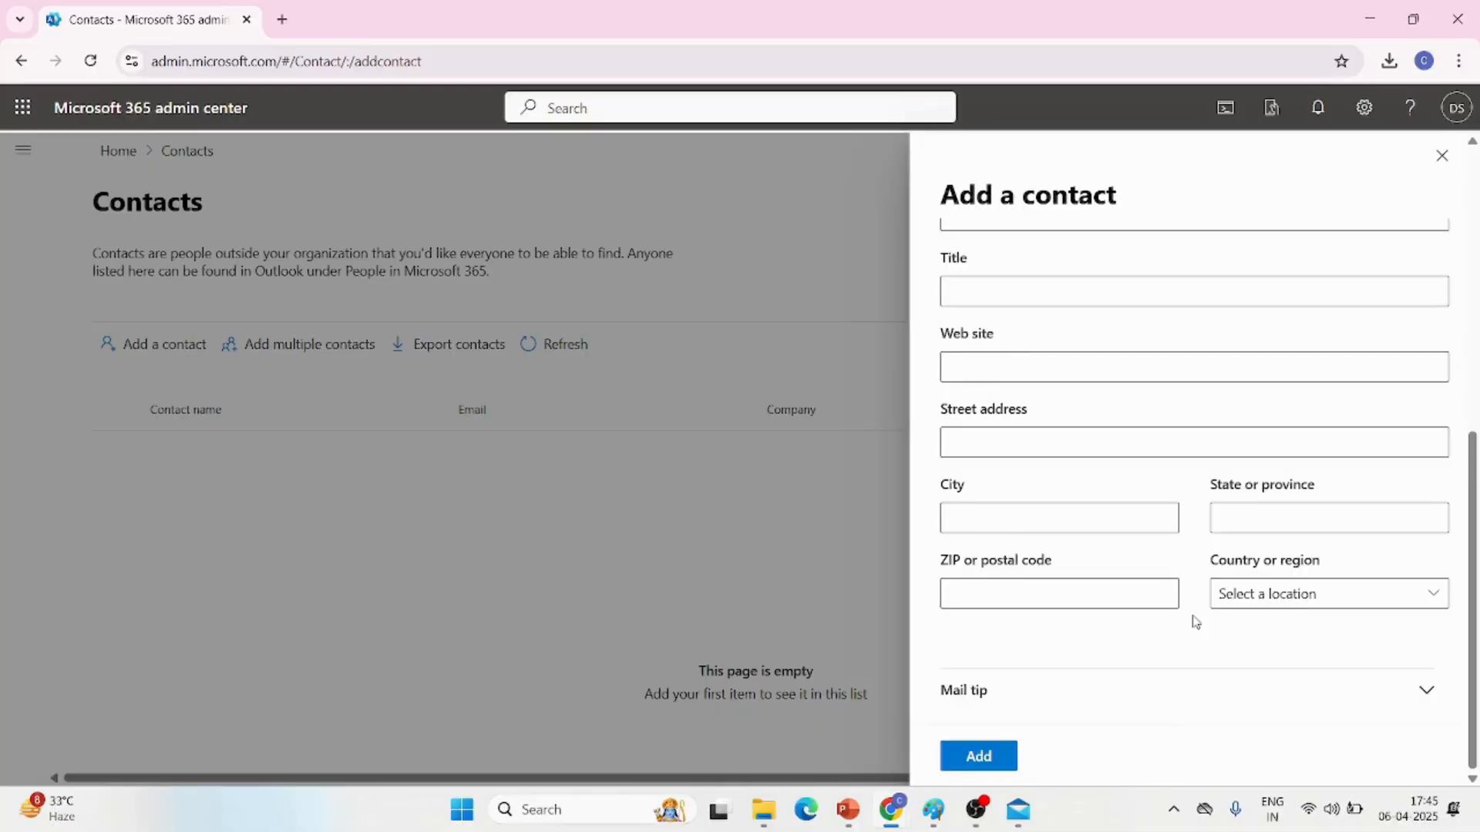
{"action": "scroll", "coordinate": [1195, 622], "scroll_direction": "up", "scroll_amount": 1}
{"action": "scroll", "coordinate": [1195, 619], "scroll_direction": "down", "scroll_amount": 1}
{"action": "left_click", "coordinate": [1423, 692]}
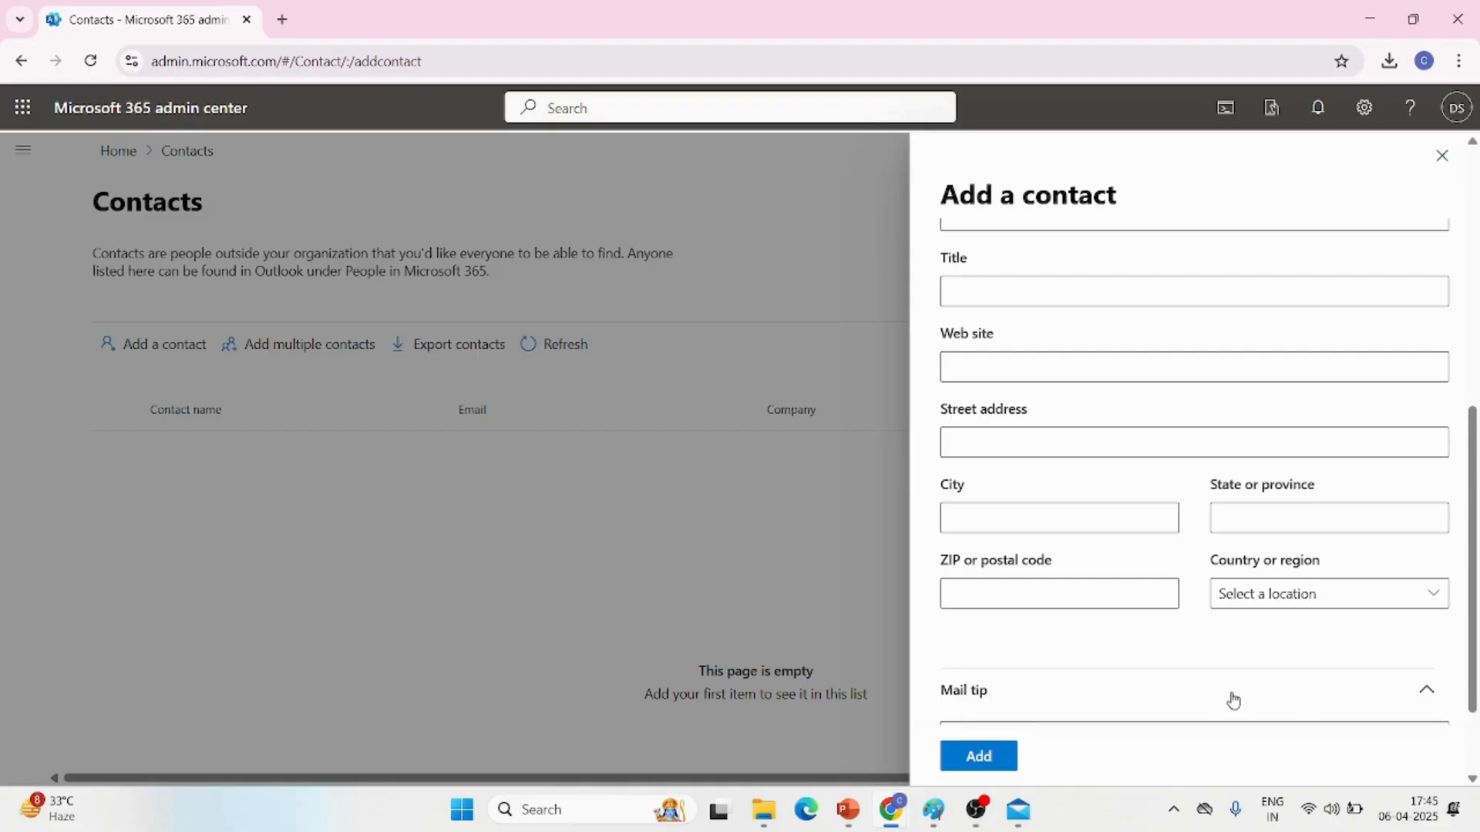
Add the contact and view the details of the test entry in the contacts list
{"action": "left_click", "coordinate": [973, 757]}
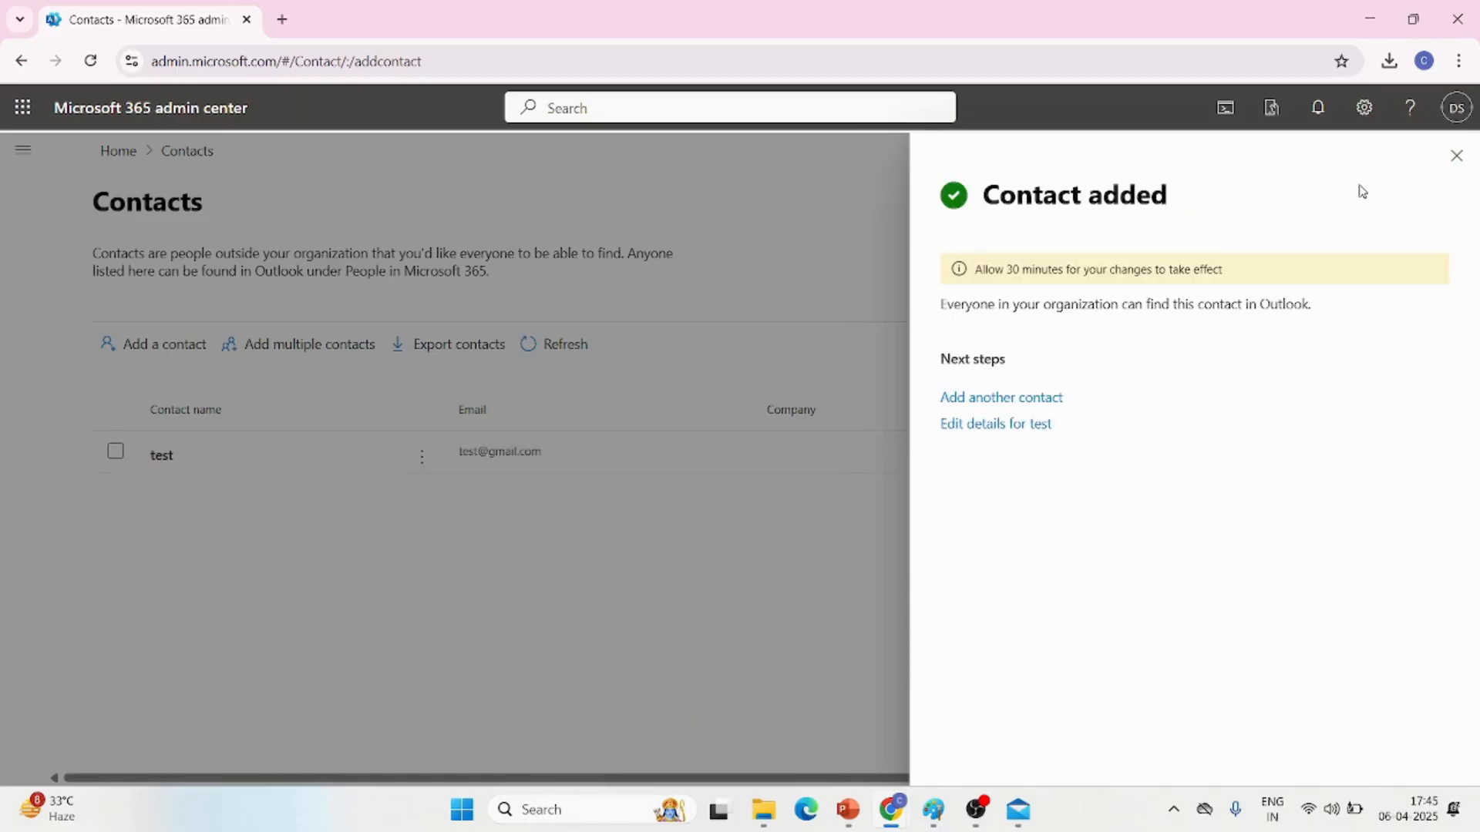
{"action": "left_click", "coordinate": [1457, 160]}
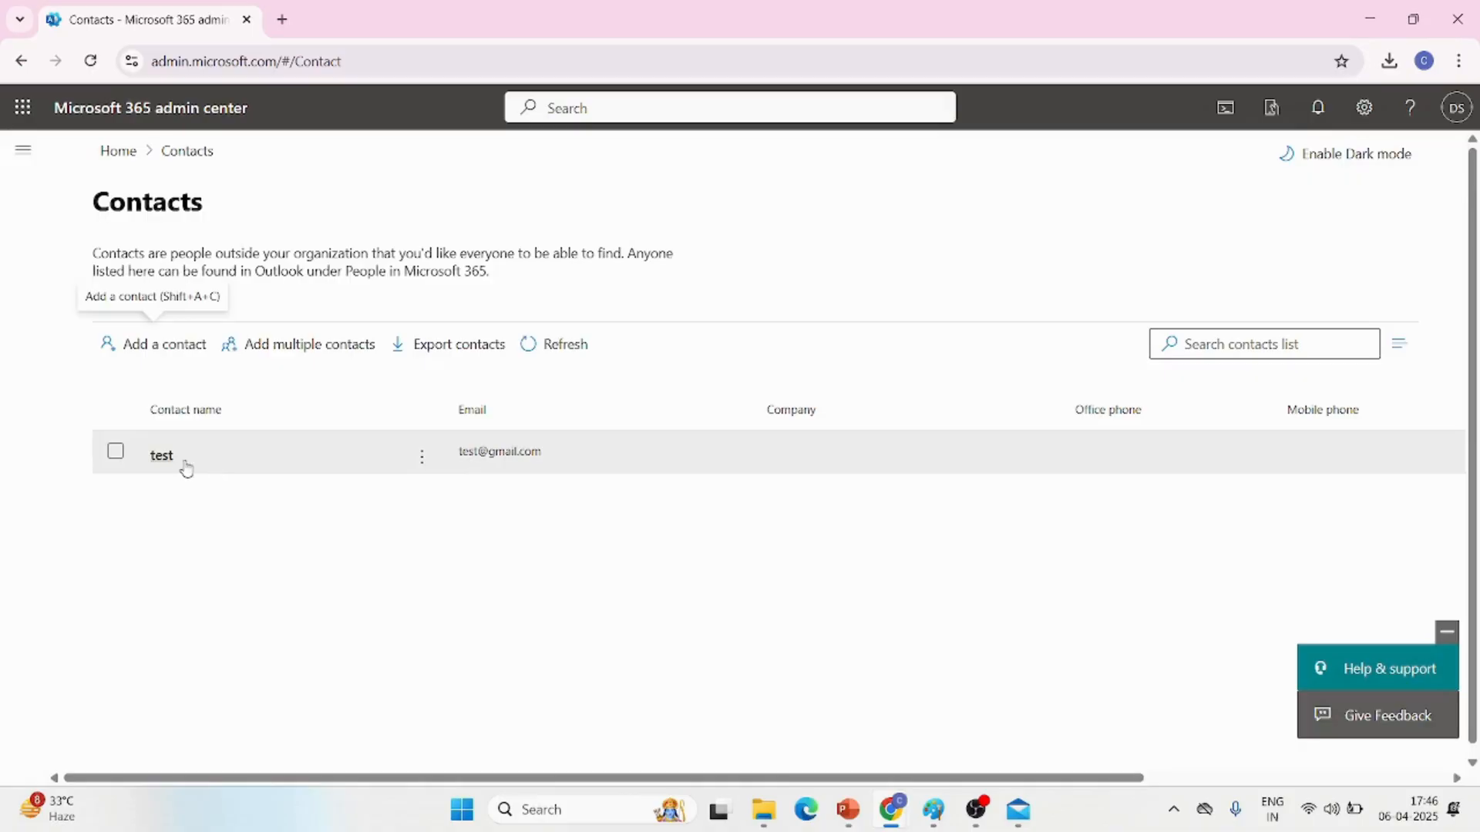
{"action": "left_click", "coordinate": [178, 461]}
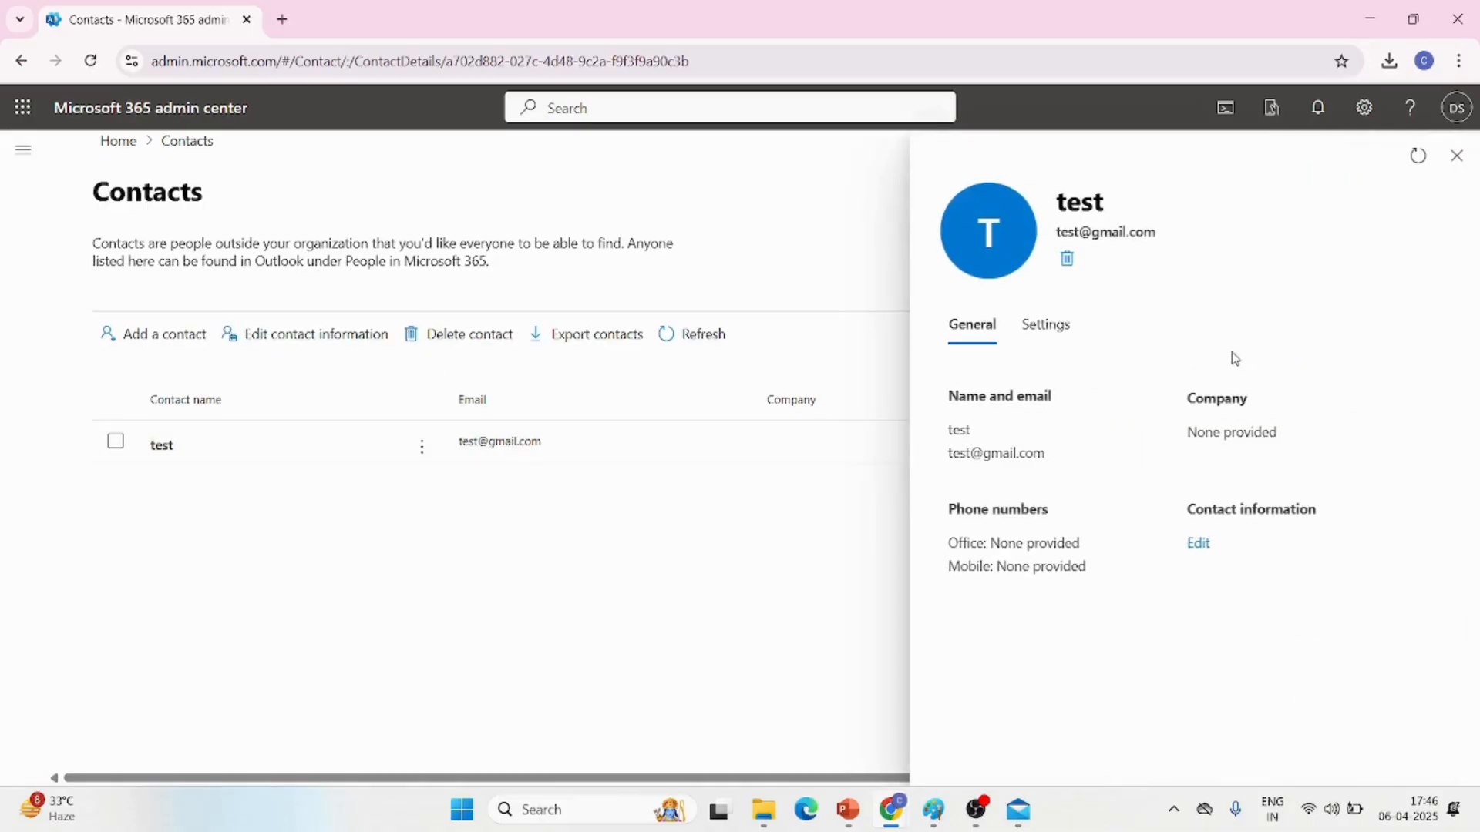
{"action": "left_click", "coordinate": [1456, 157]}
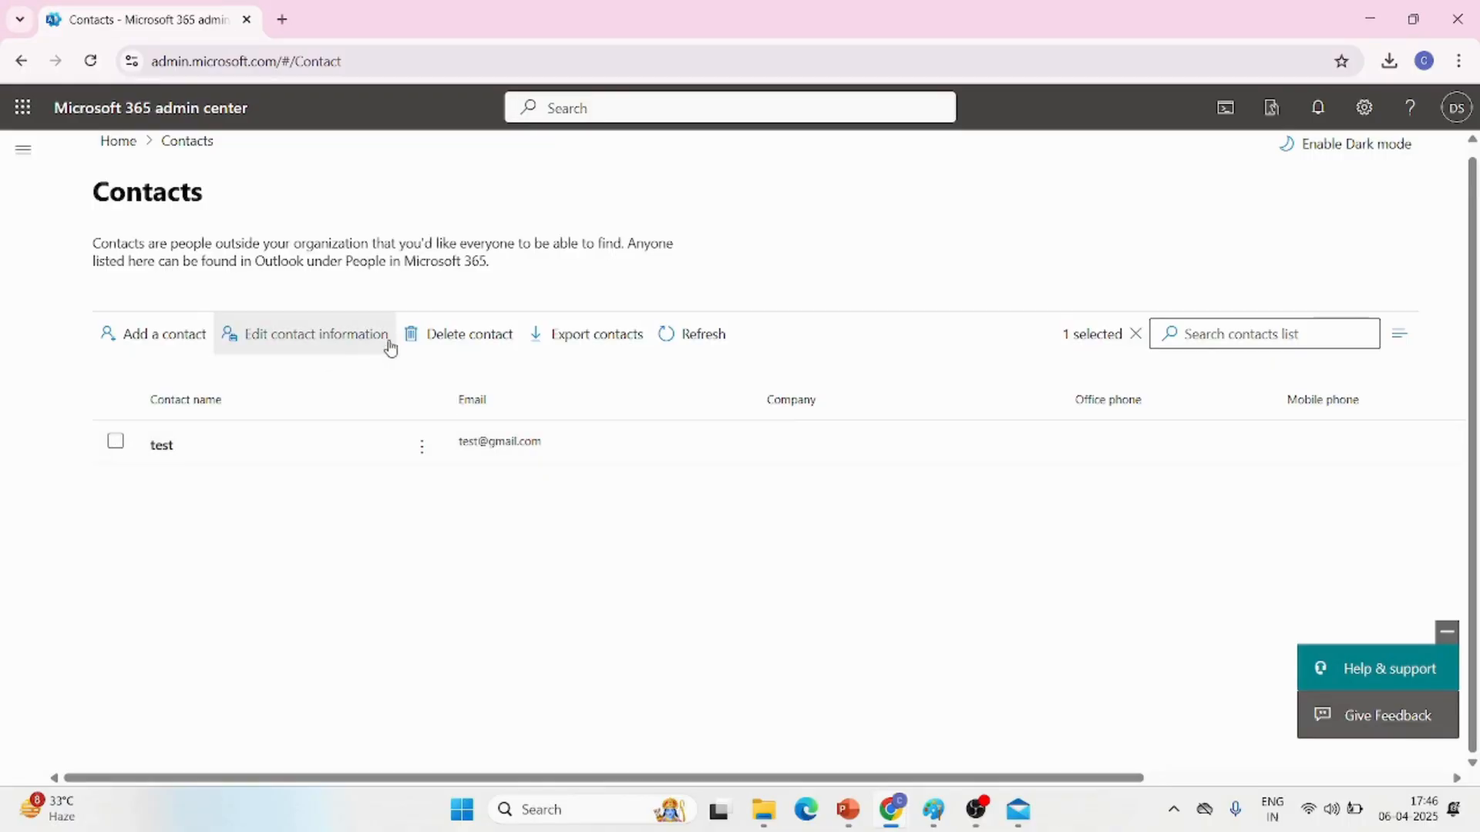
Delete the test contact from the contacts list and clear the leftover selection
{"action": "left_click", "coordinate": [422, 339]}
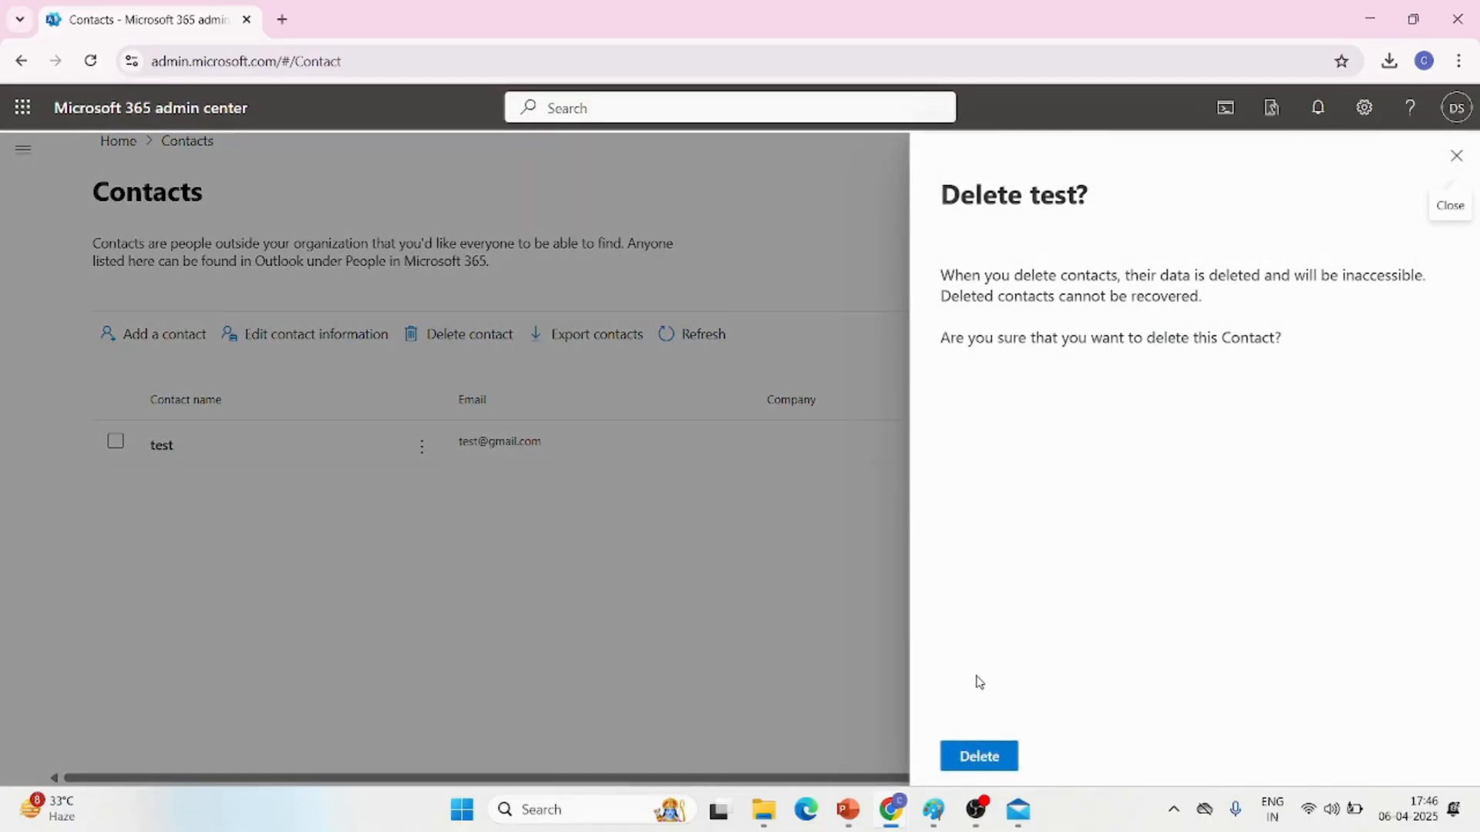
{"action": "left_click", "coordinate": [979, 763]}
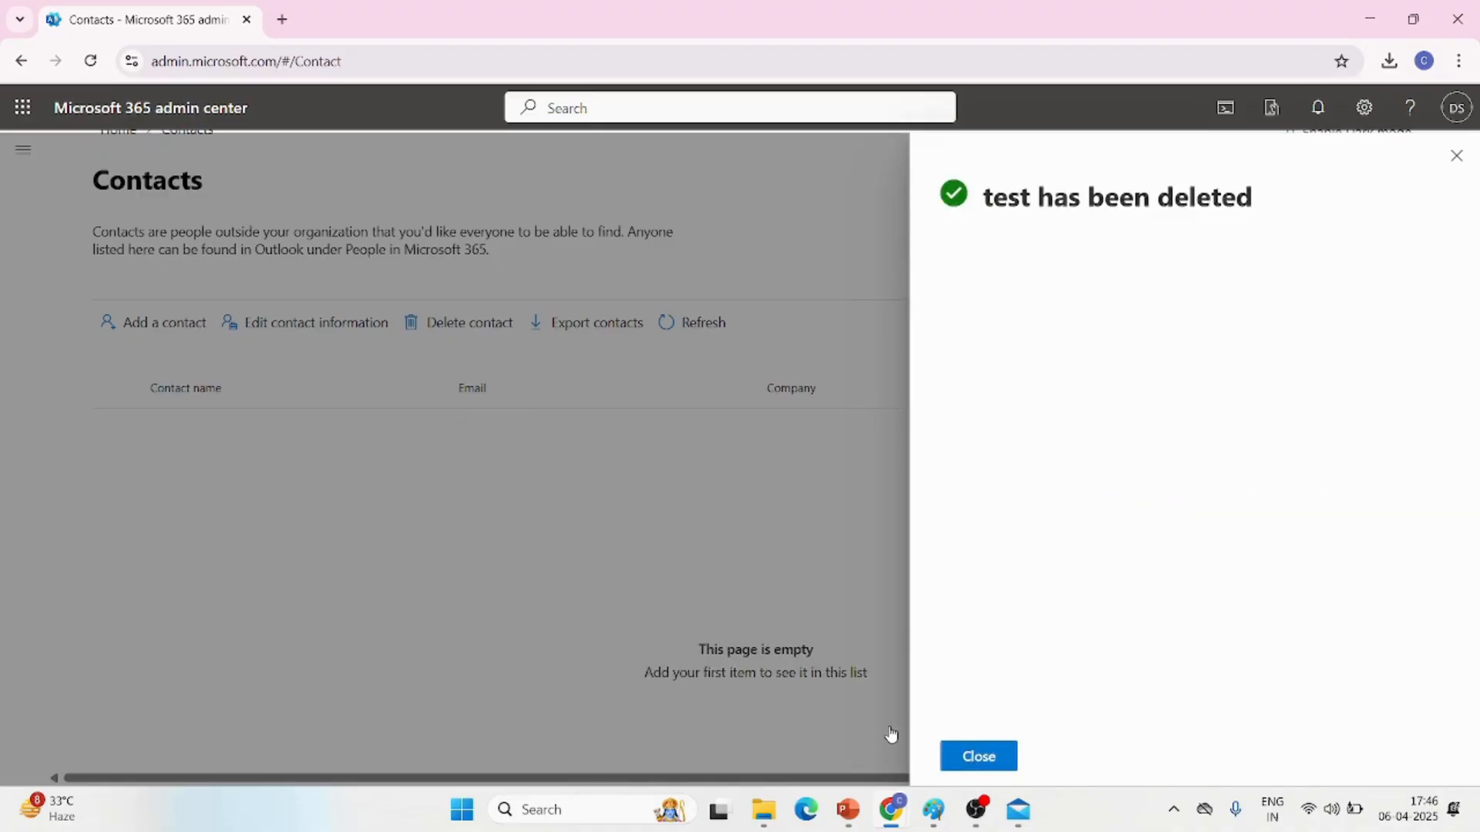
{"action": "left_click", "coordinate": [950, 756]}
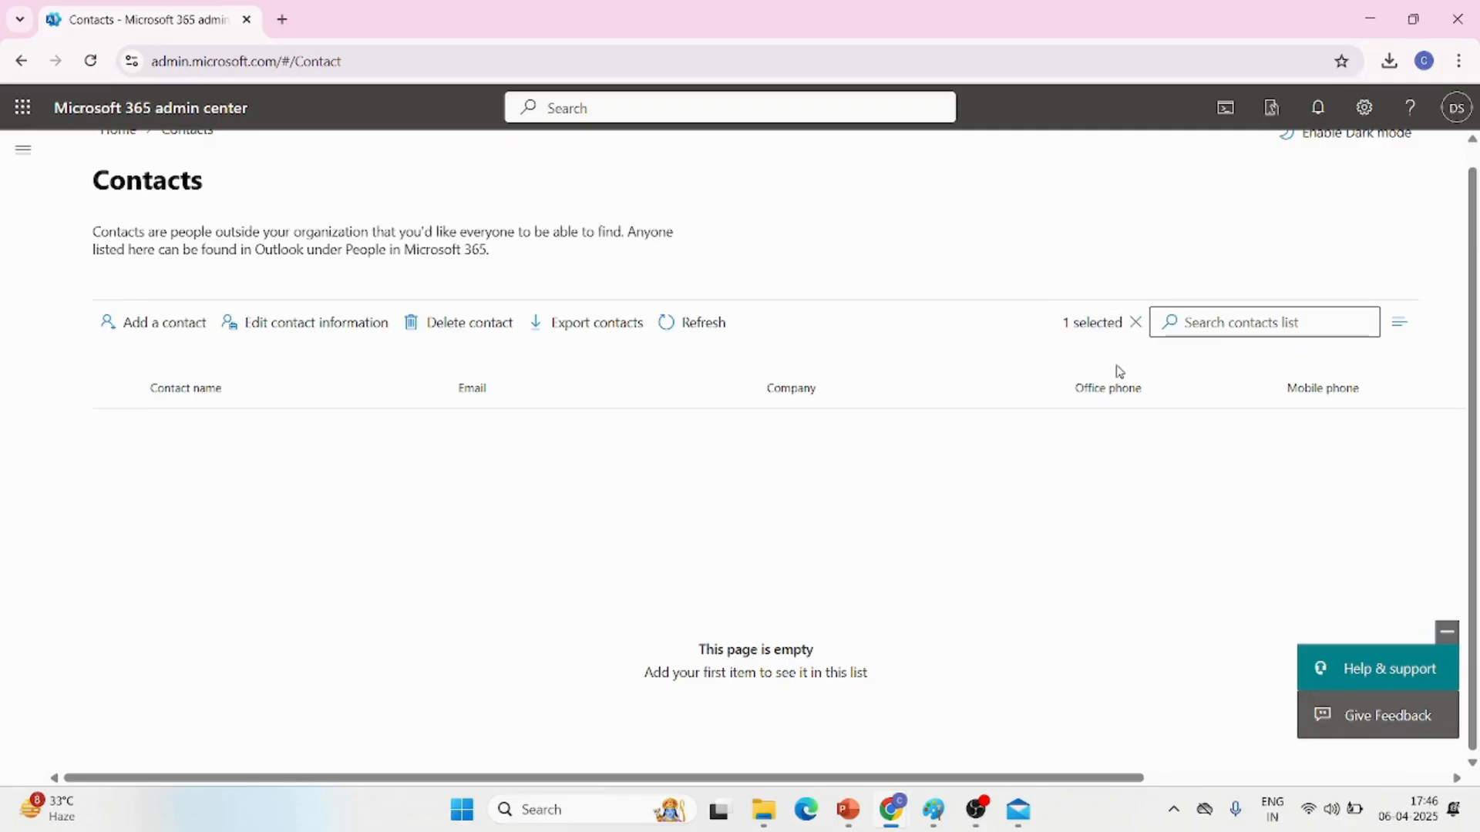
{"action": "left_click", "coordinate": [1136, 324]}
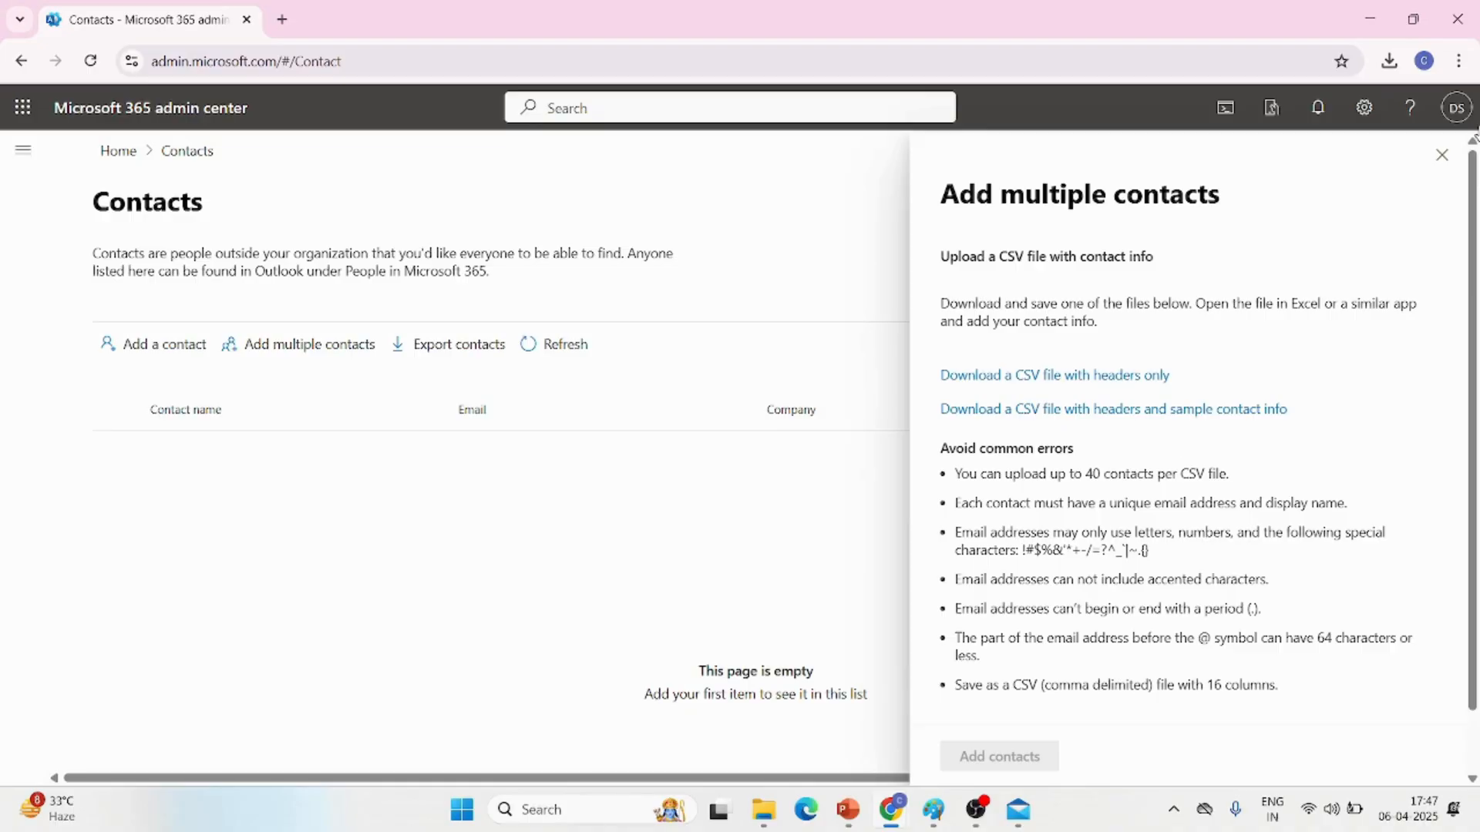
Close the Add multiple contacts form and start a guest user from the Guest users page, choosing the Invite user template
{"action": "left_click", "coordinate": [1441, 155]}
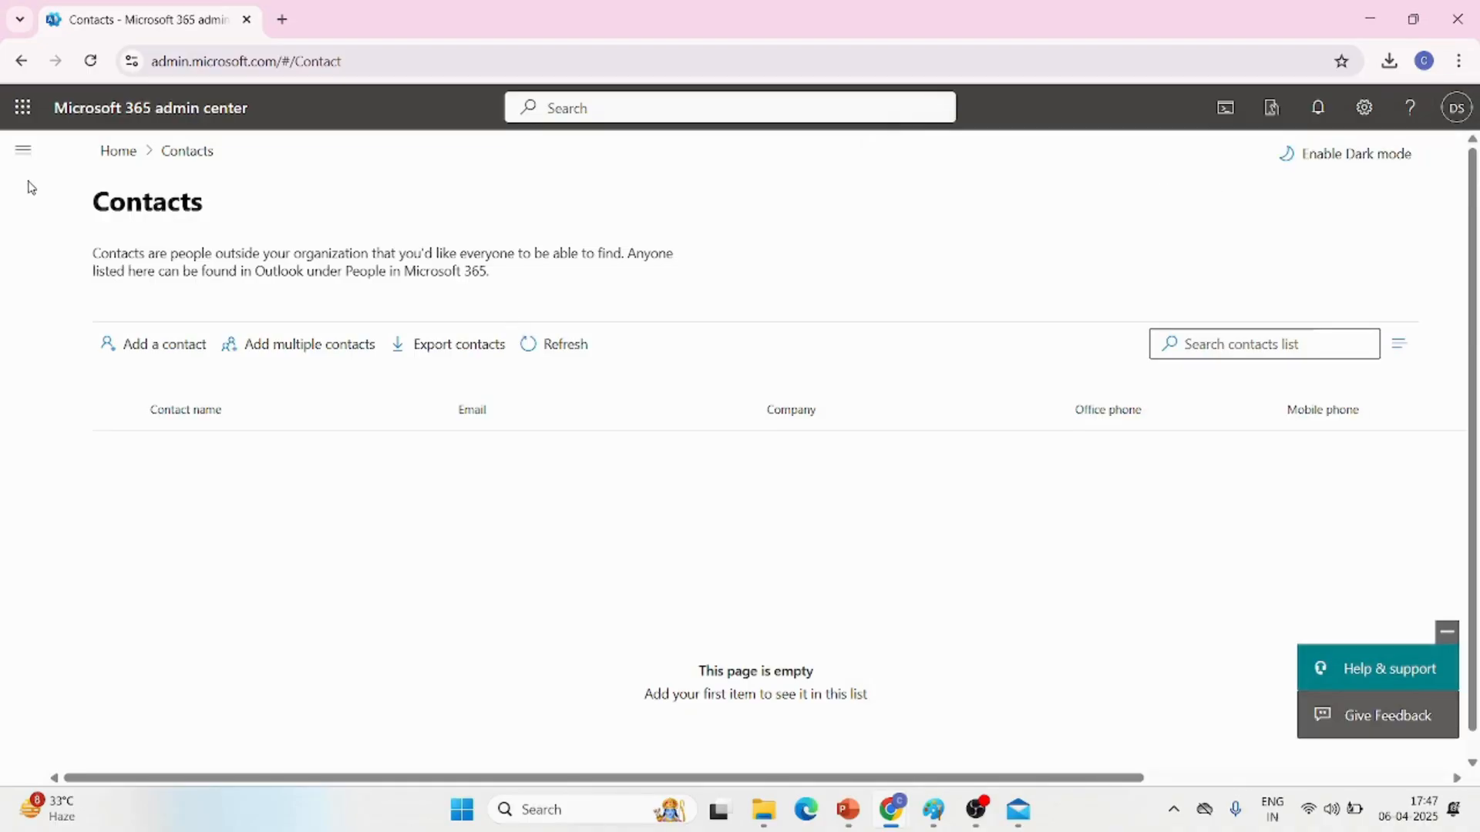
{"action": "left_click", "coordinate": [24, 151]}
{"action": "left_click", "coordinate": [102, 370]}
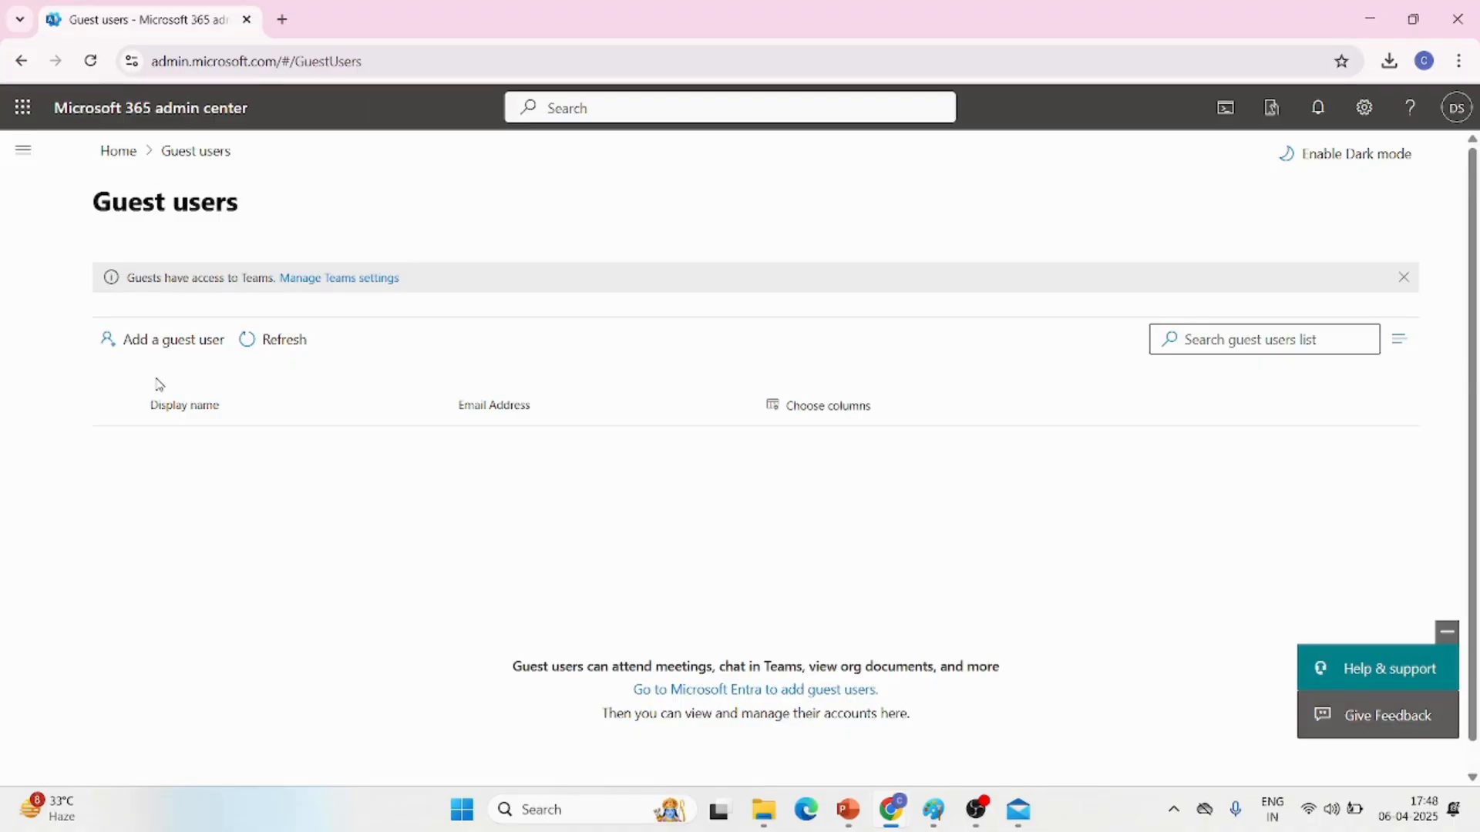
{"action": "left_click", "coordinate": [148, 342]}
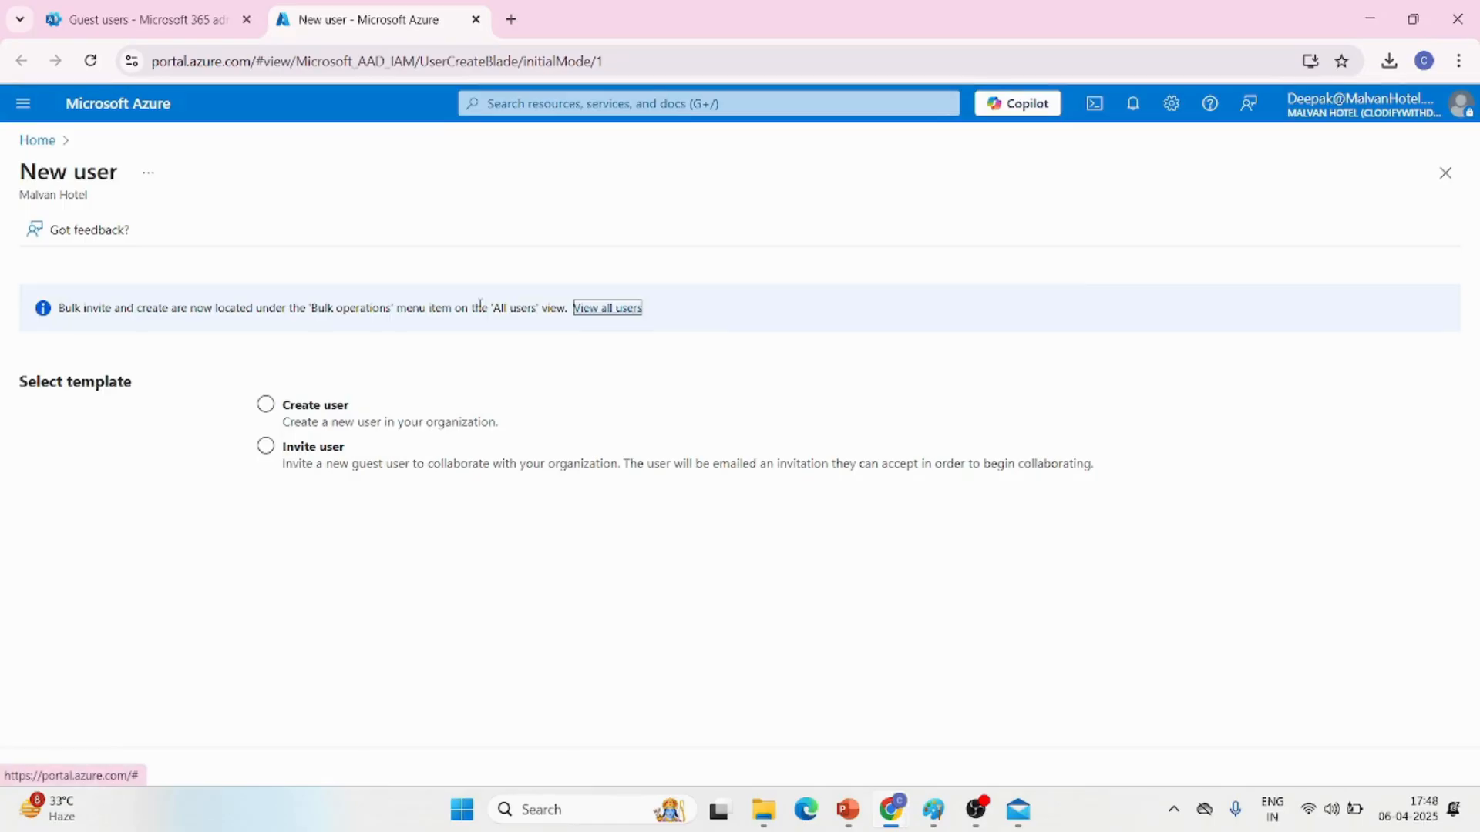
{"action": "left_click", "coordinate": [265, 447]}
Examine the guest invitation's Identity, Personal message, Groups and roles, Settings and Job info fields, and close the form without inviting anyone
{"action": "scroll", "coordinate": [307, 591], "scroll_direction": "down", "scroll_amount": 5}
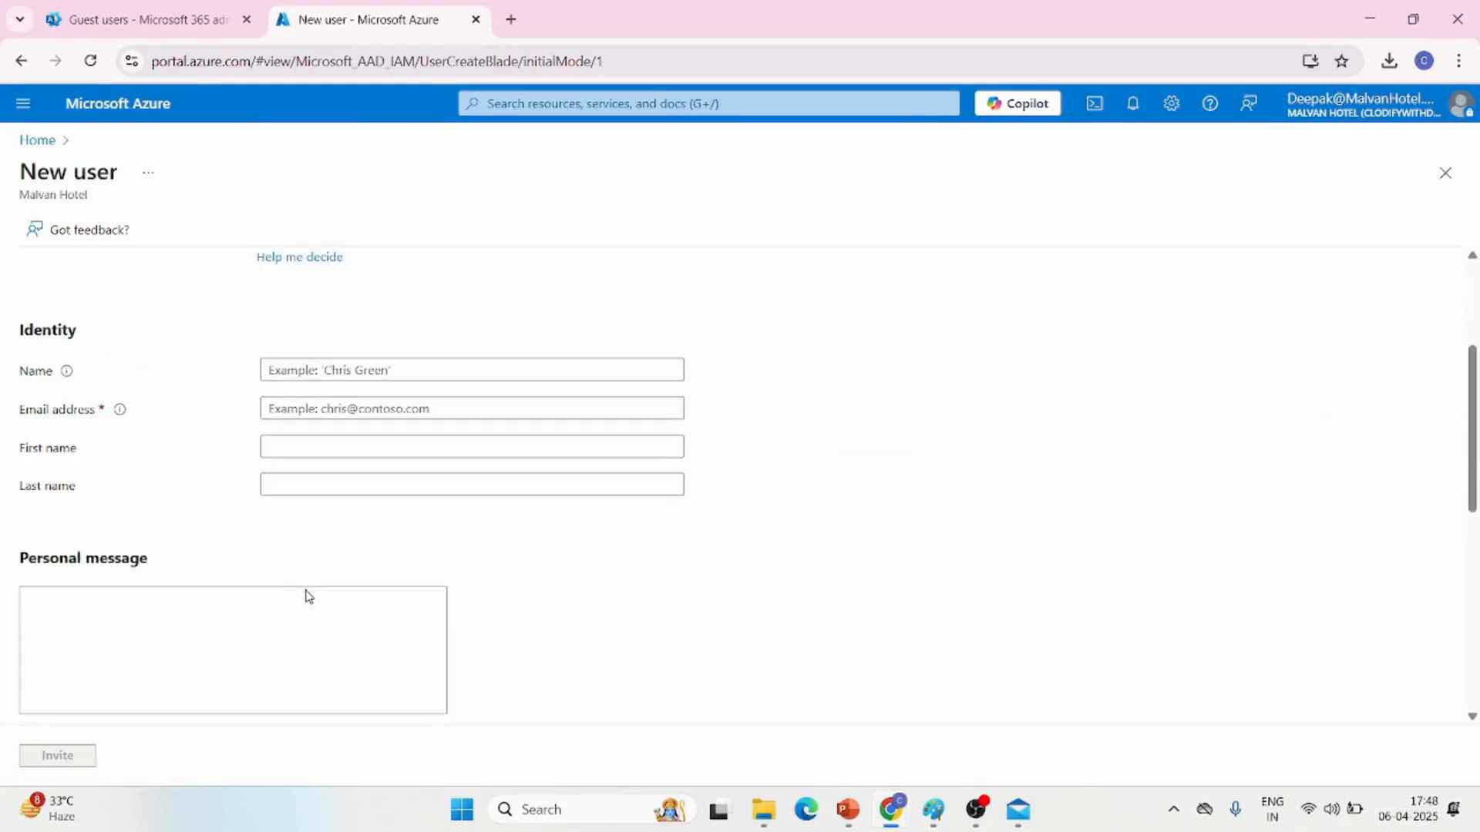
{"action": "scroll", "coordinate": [307, 590], "scroll_direction": "up", "scroll_amount": 4}
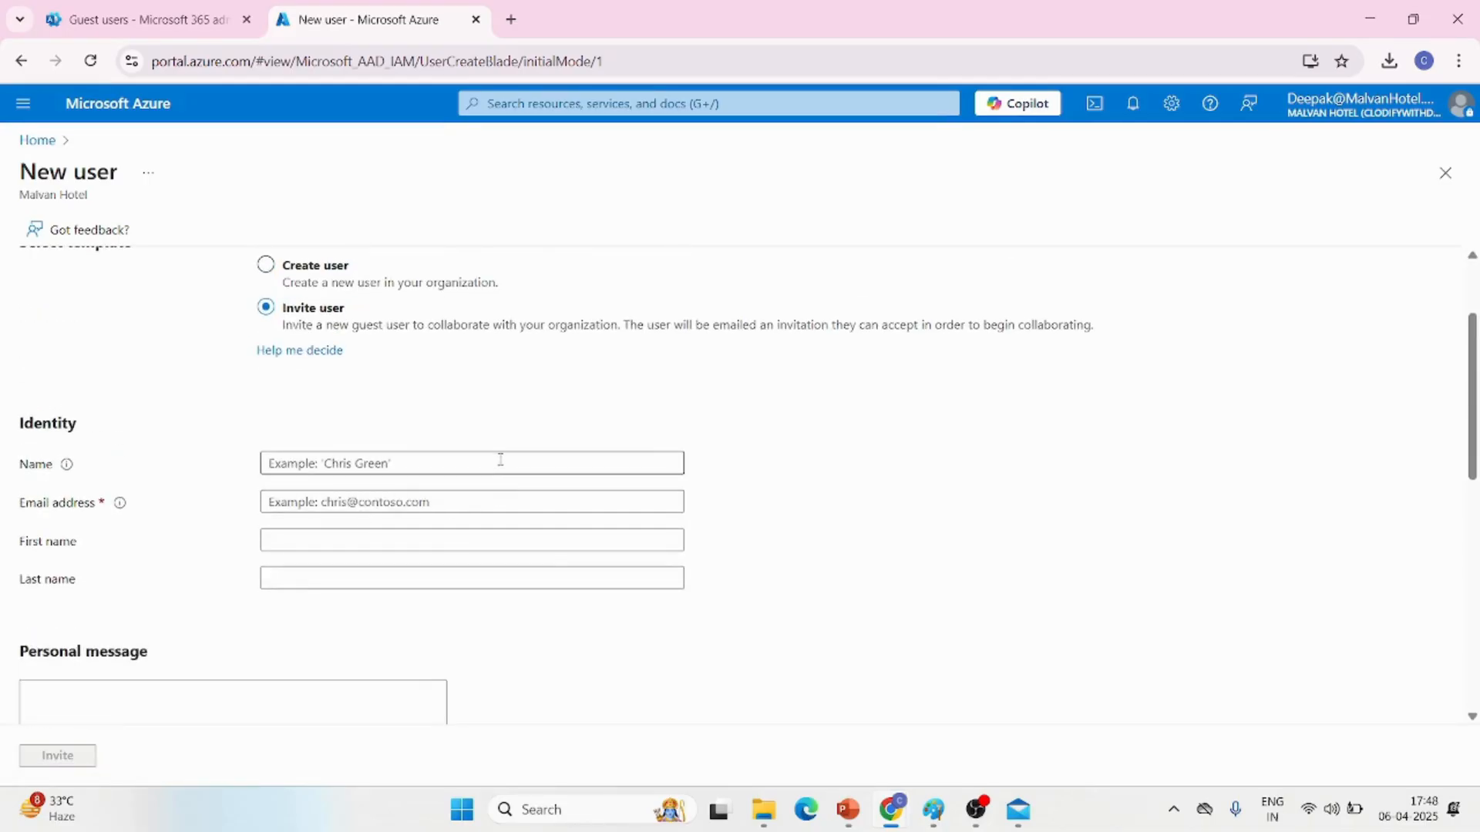
{"action": "scroll", "coordinate": [466, 570], "scroll_direction": "down", "scroll_amount": 5}
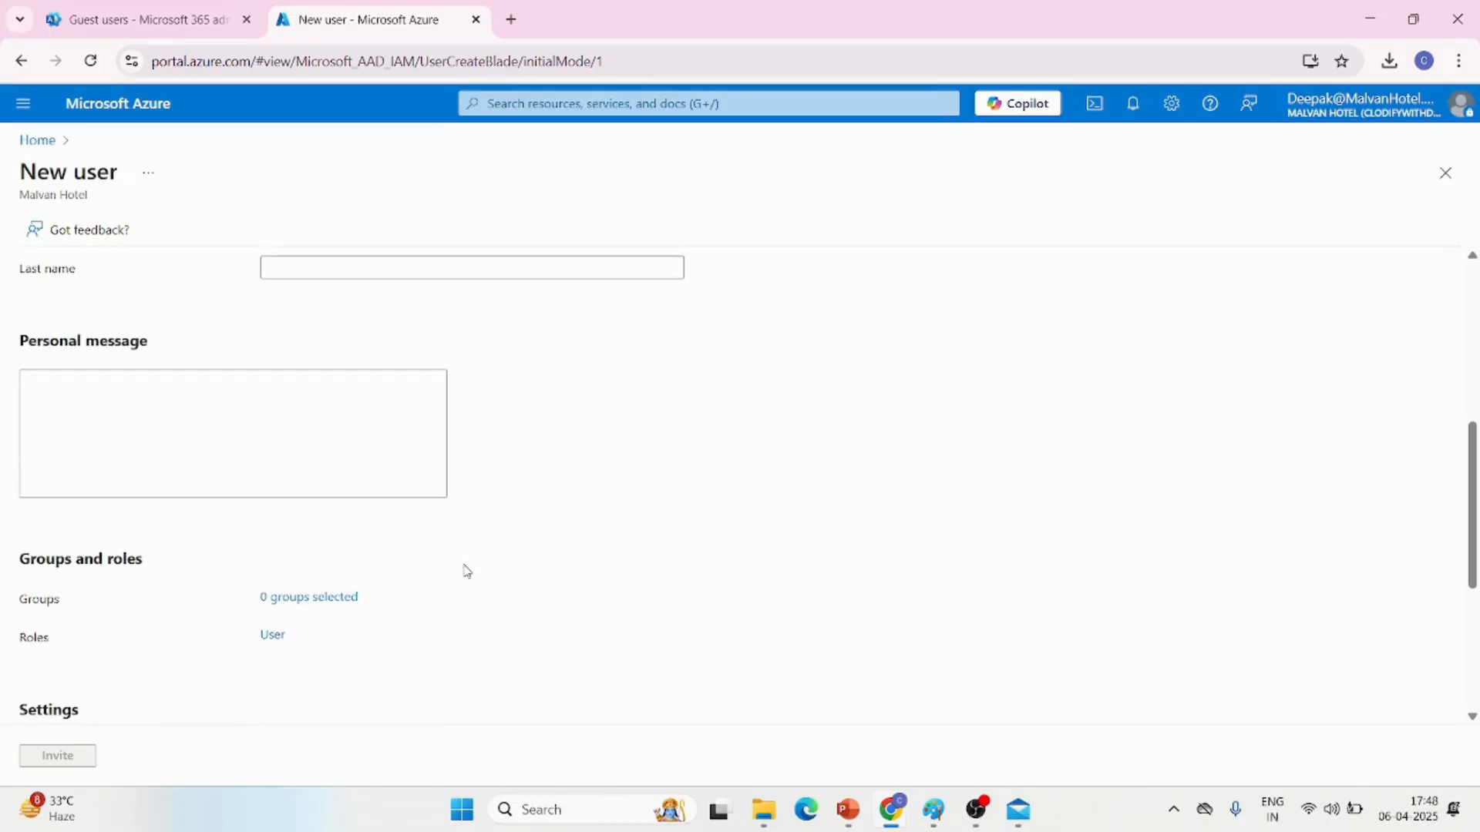
{"action": "scroll", "coordinate": [361, 393], "scroll_direction": "down", "scroll_amount": 3}
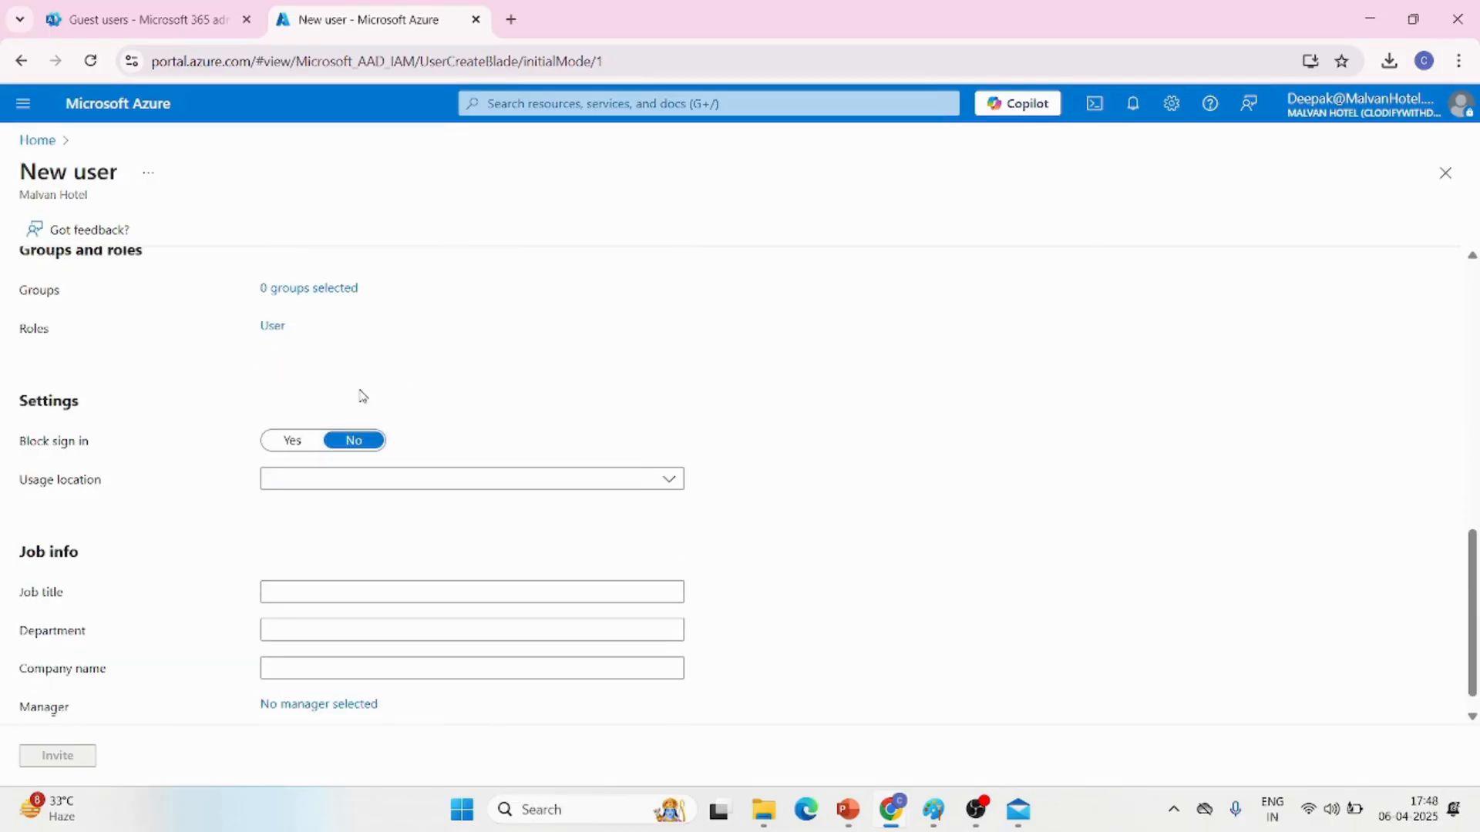
{"action": "scroll", "coordinate": [172, 403], "scroll_direction": "down", "scroll_amount": 1}
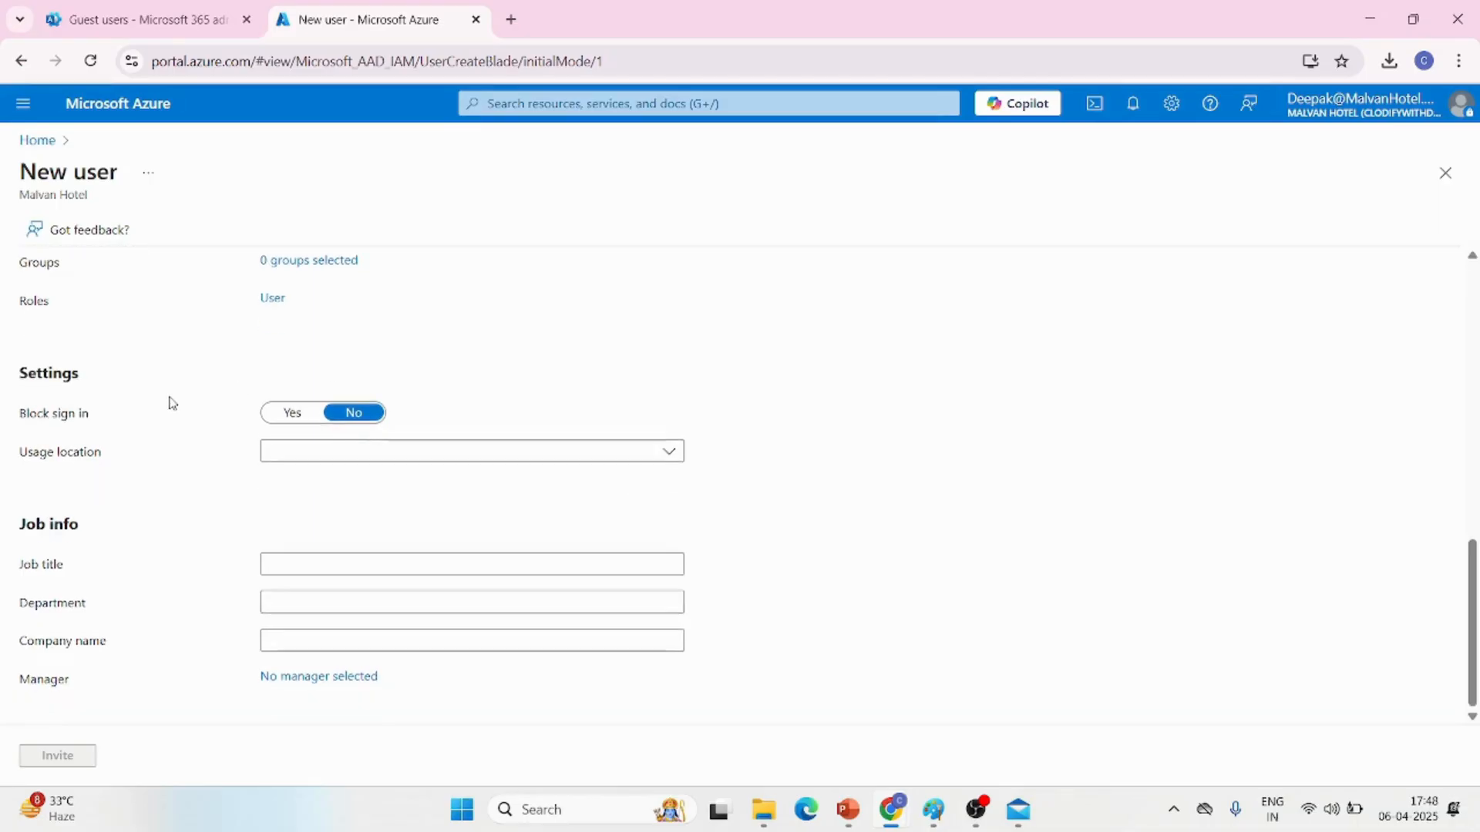
{"action": "scroll", "coordinate": [172, 402], "scroll_direction": "up", "scroll_amount": 2}
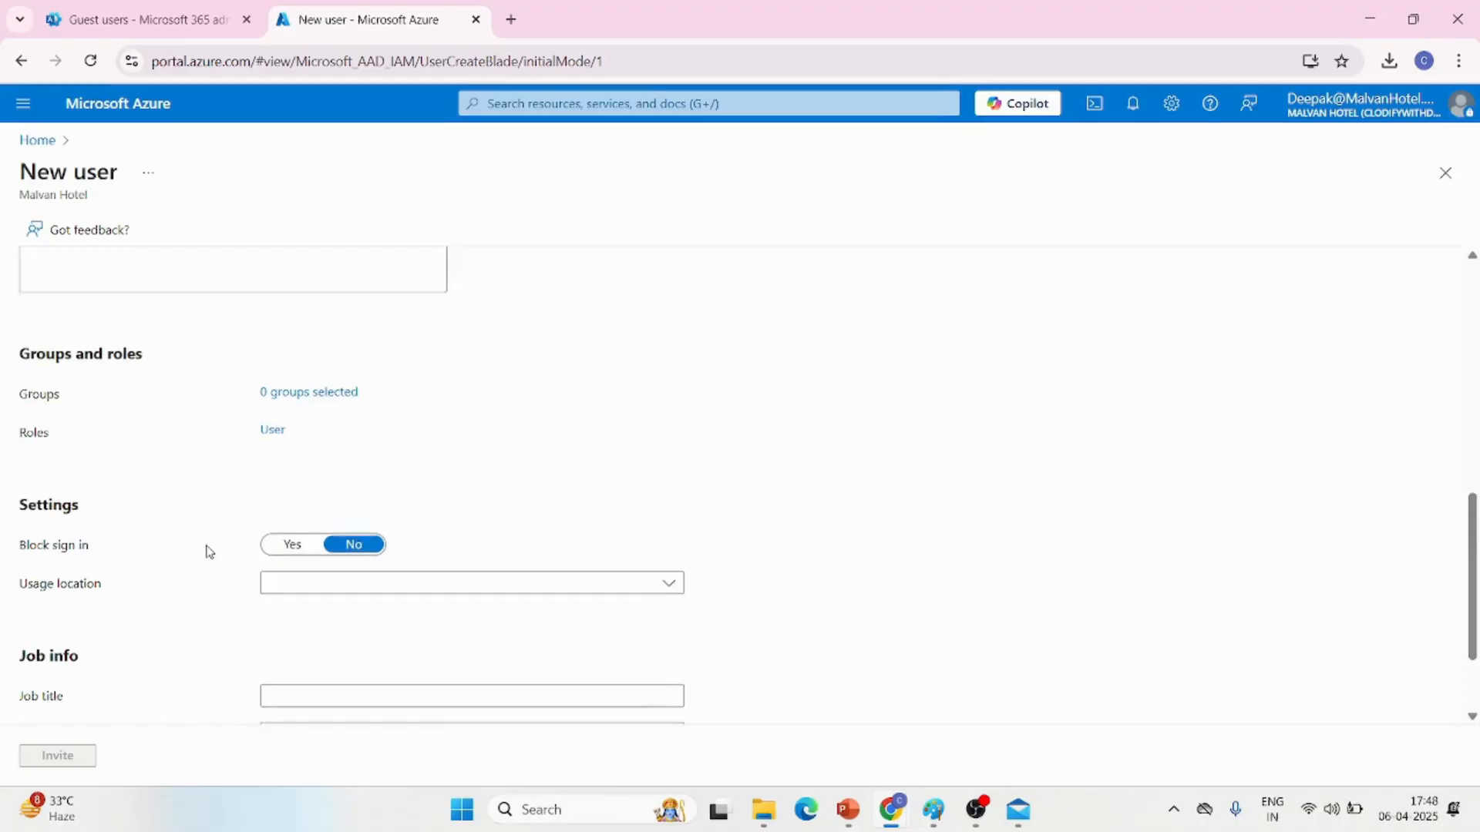
{"action": "scroll", "coordinate": [205, 552], "scroll_direction": "down", "scroll_amount": 2}
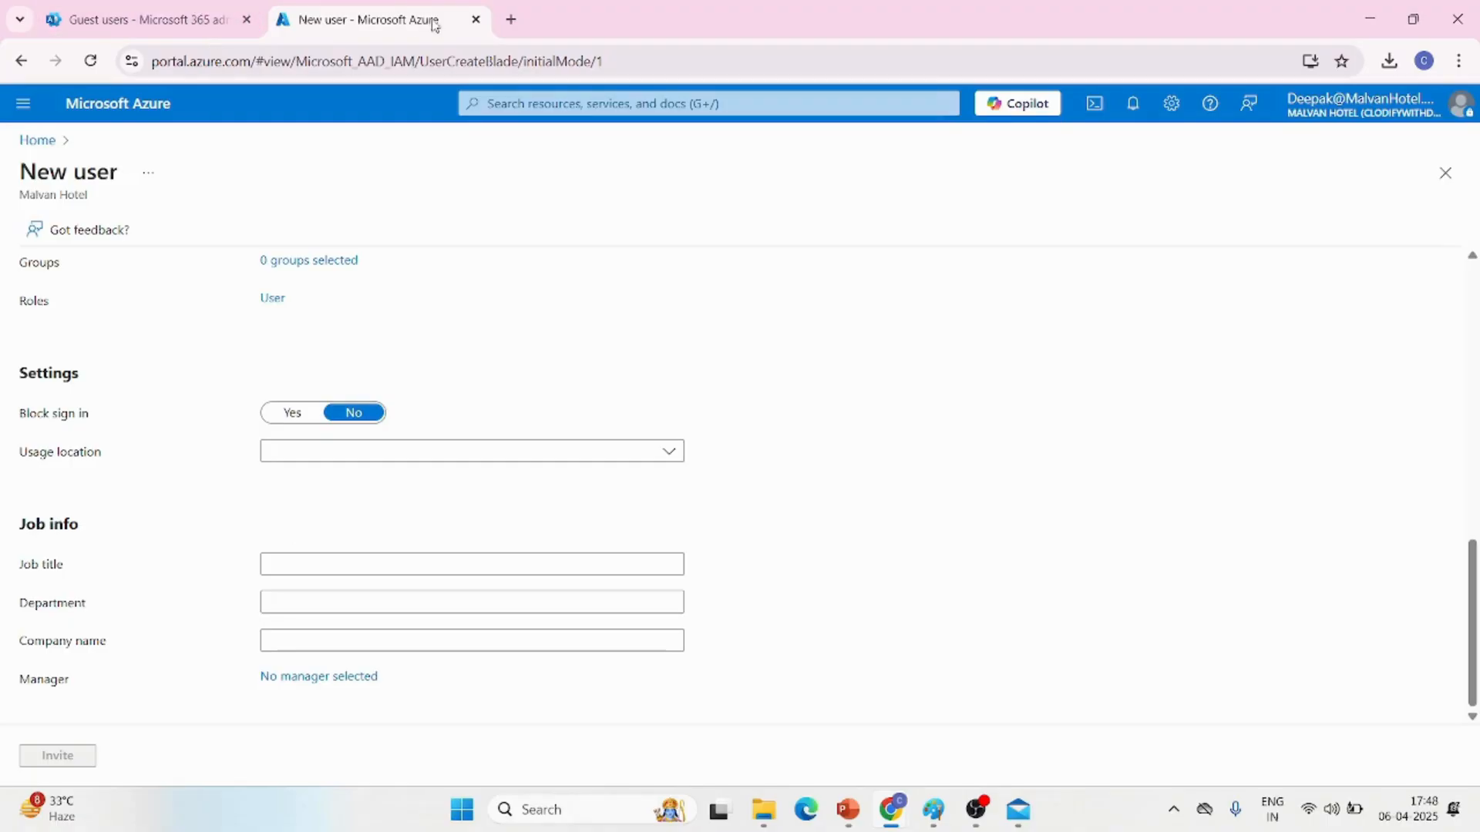
{"action": "left_click", "coordinate": [477, 21]}
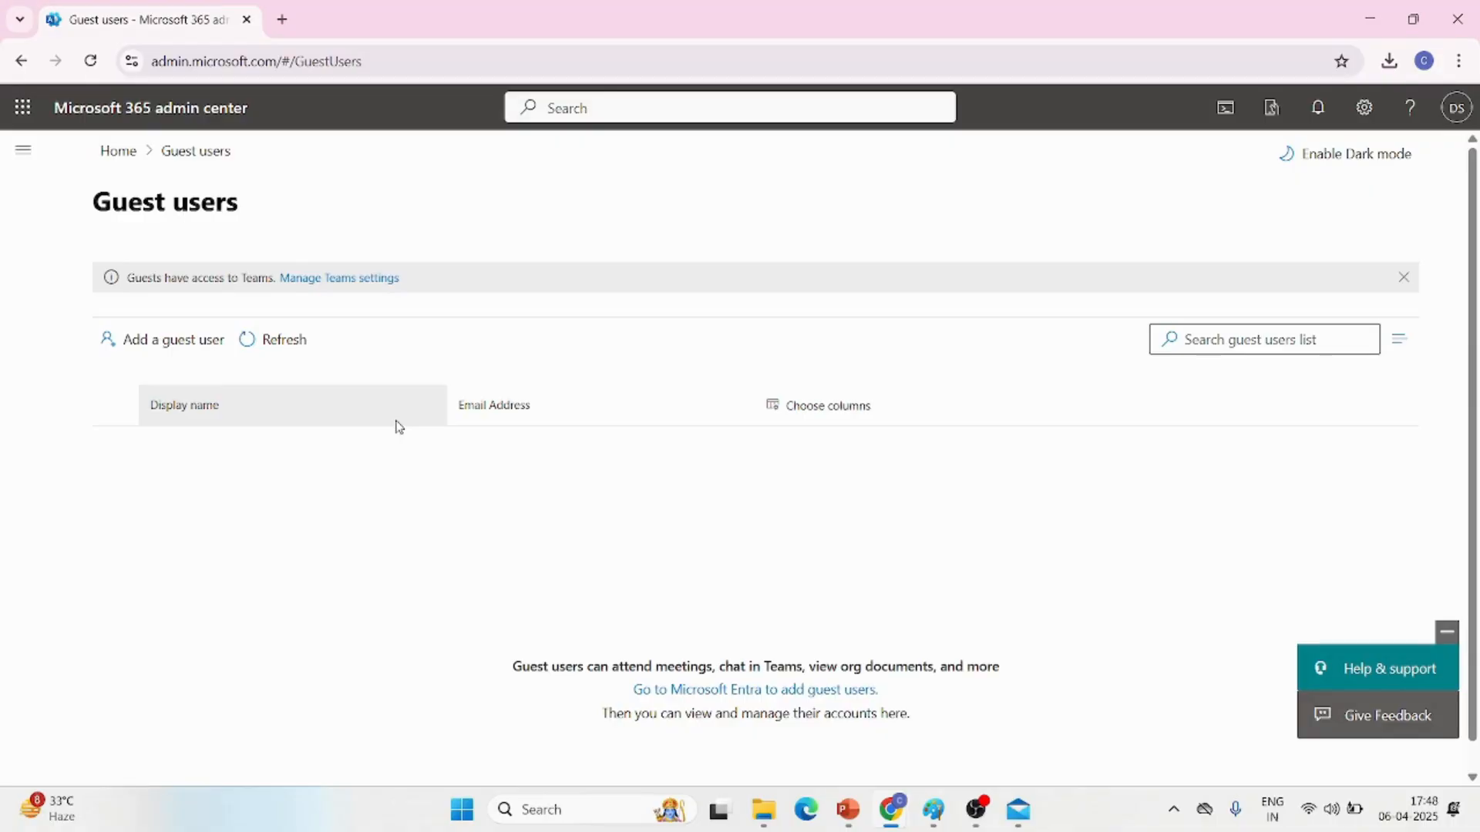
View the Deleted users list in full and switch to the closing slide in PowerPoint
{"action": "left_click", "coordinate": [39, 155]}
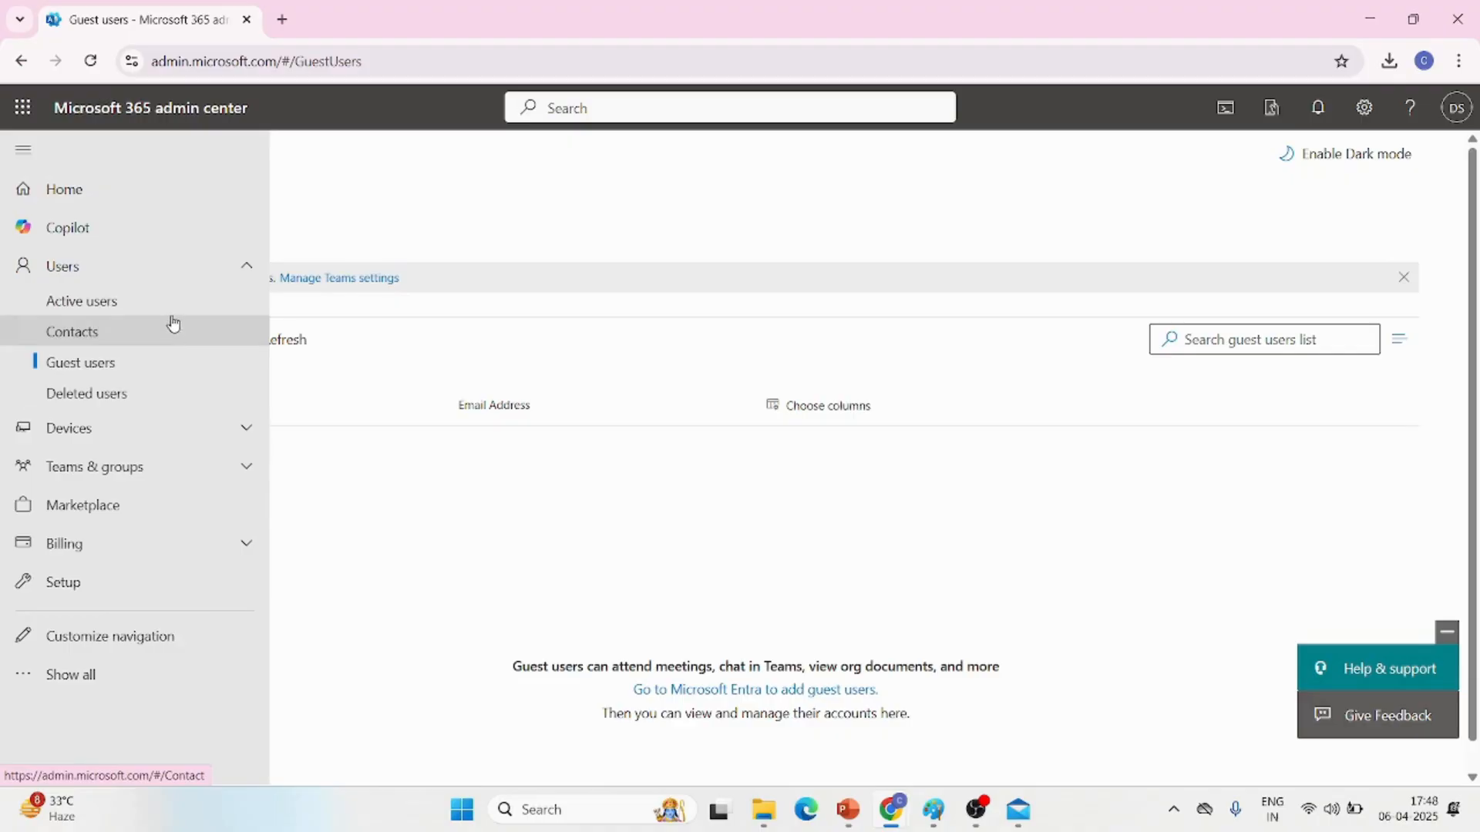
{"action": "left_click", "coordinate": [93, 395]}
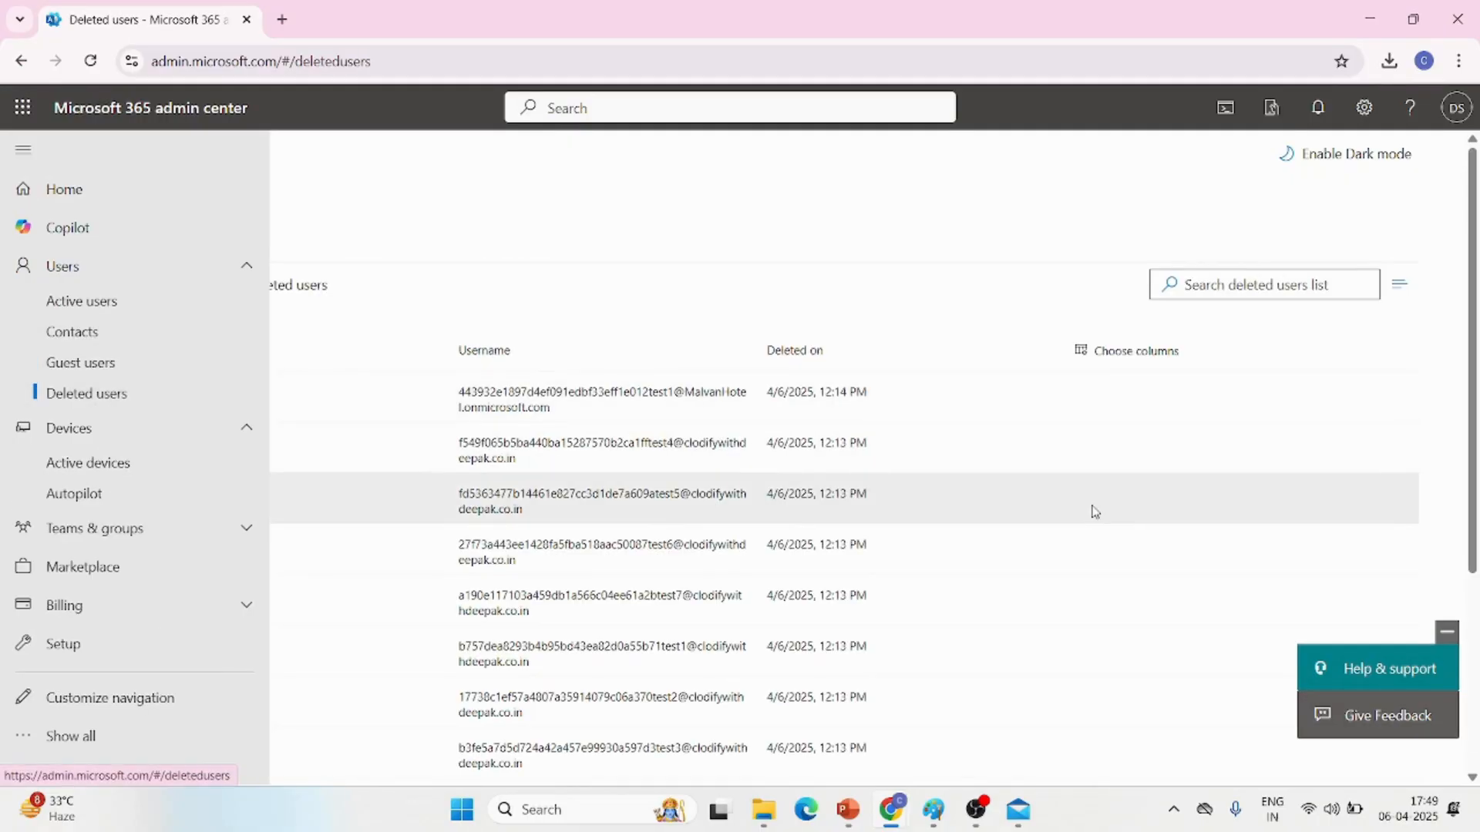
{"action": "left_click", "coordinate": [935, 205]}
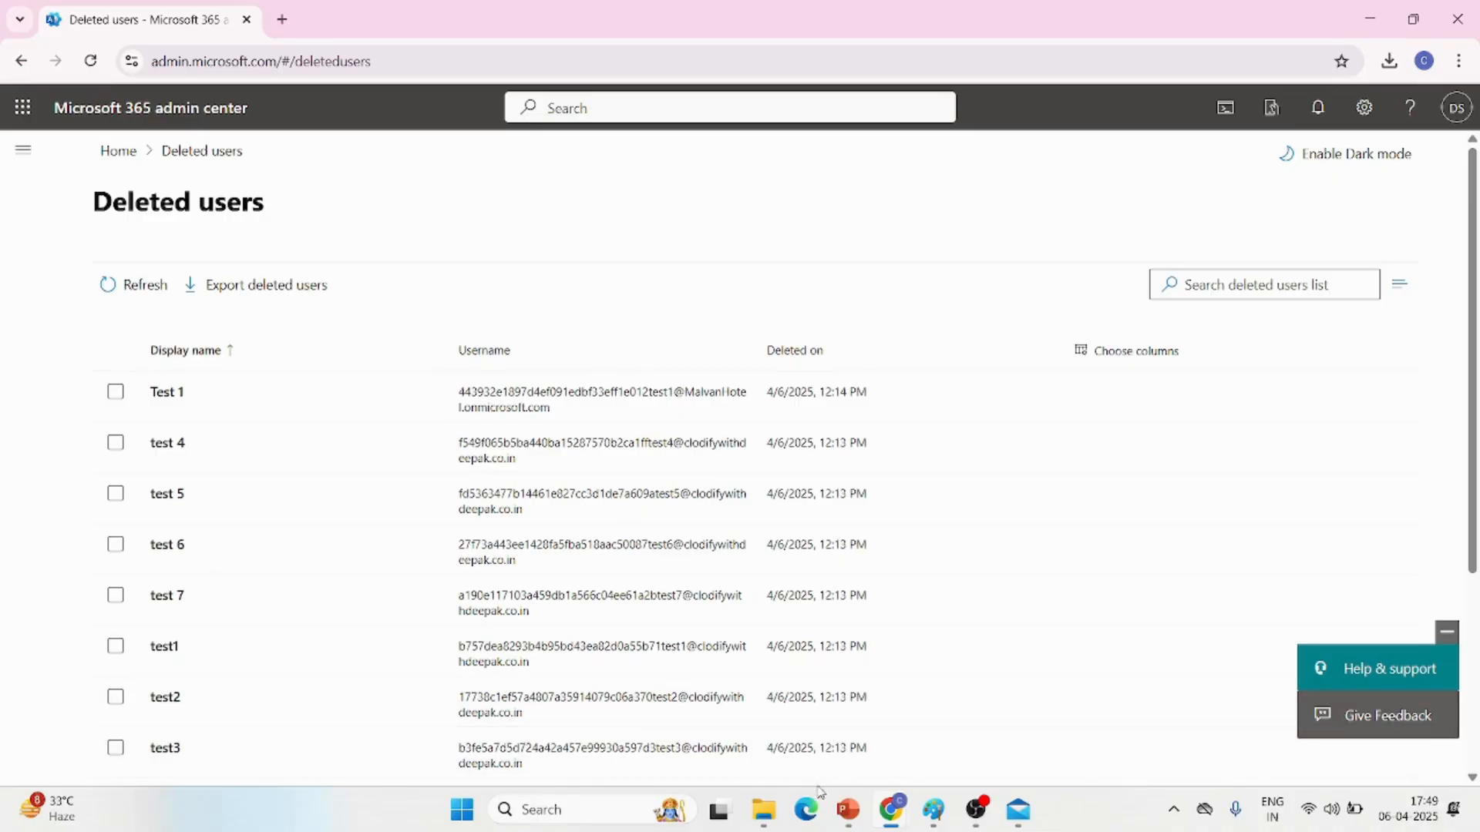
{"action": "left_click", "coordinate": [858, 815]}
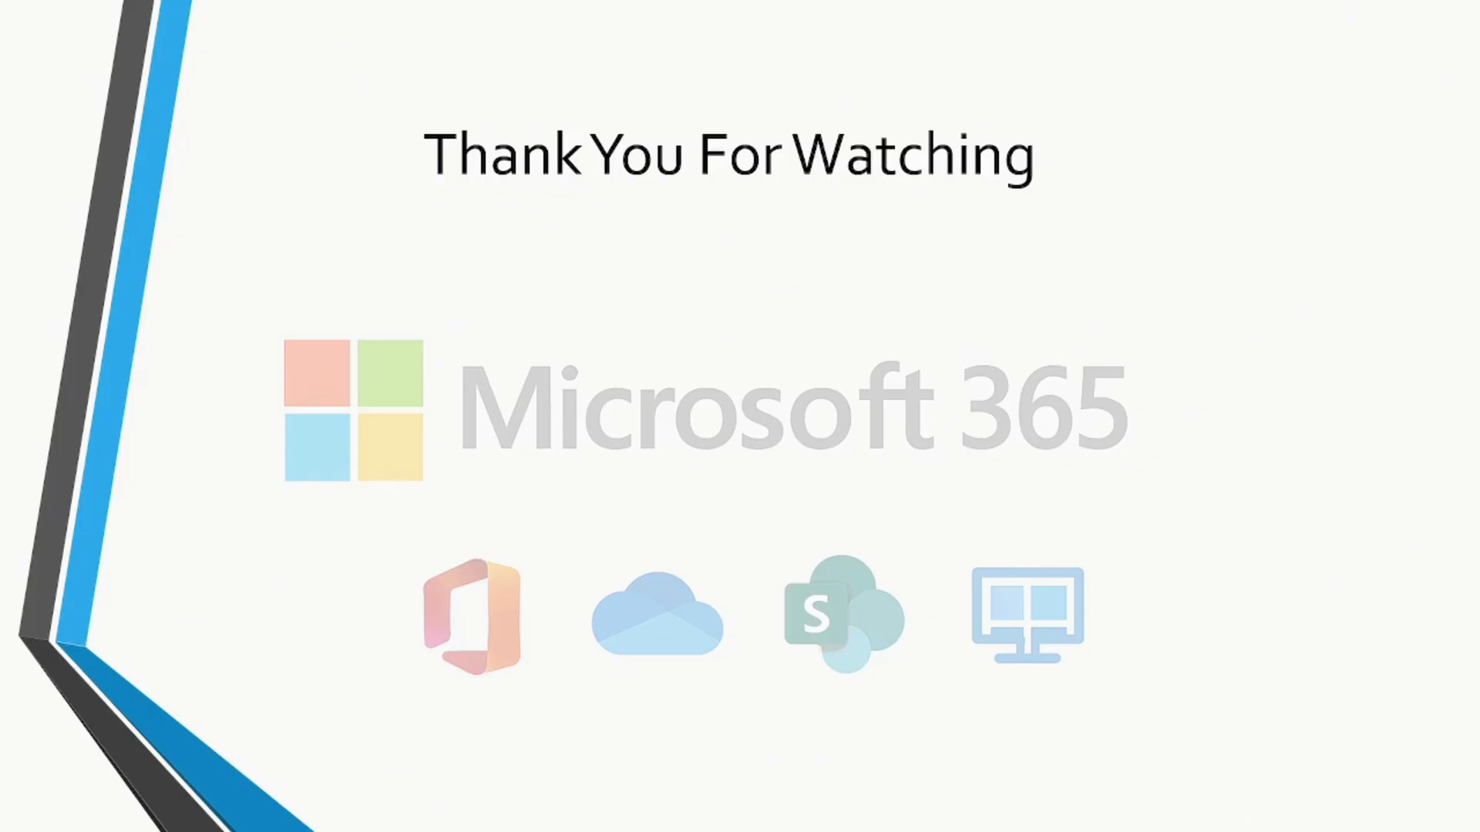